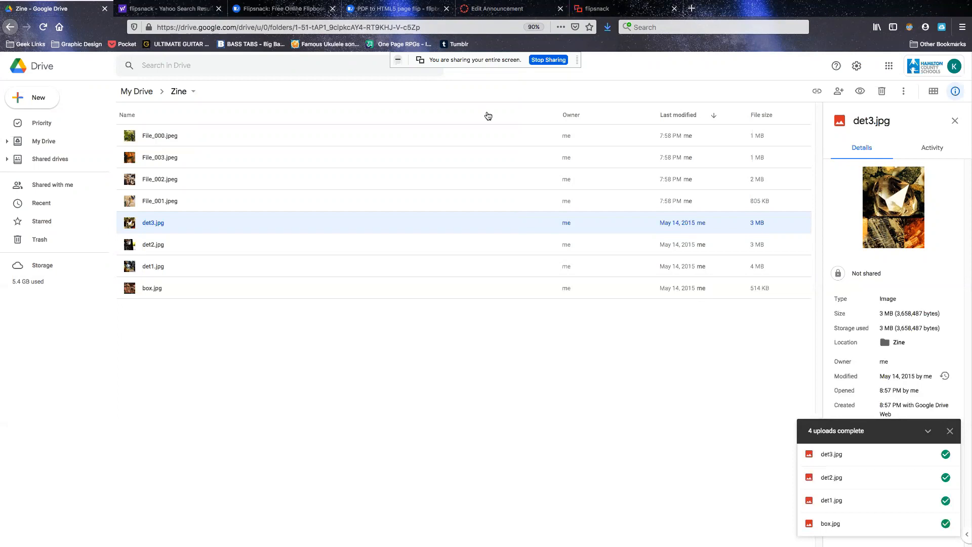
Step: Preview the images in the Zine folder one after another, from File_000.jpeg through box.jpg, and return to the file list
click(153, 136)
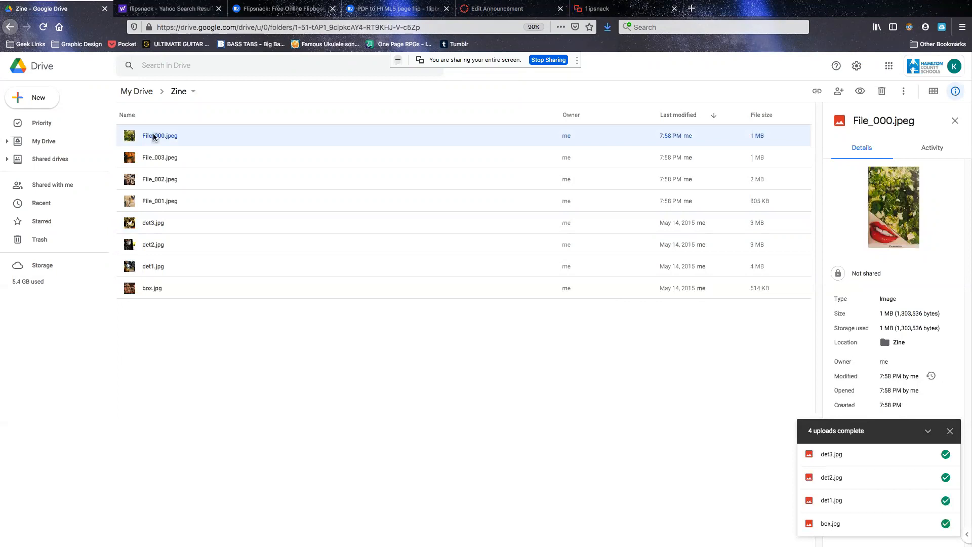
double_click(154, 136)
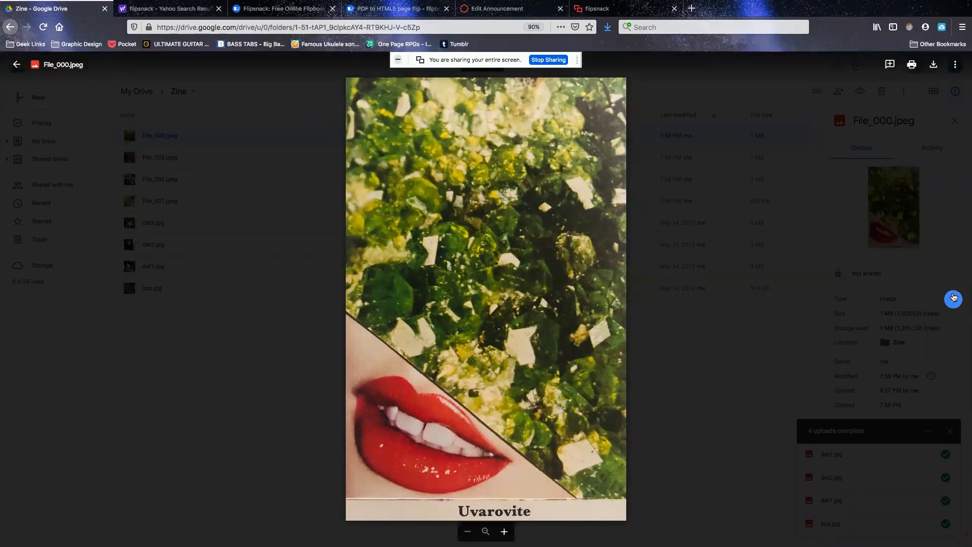
click(954, 297)
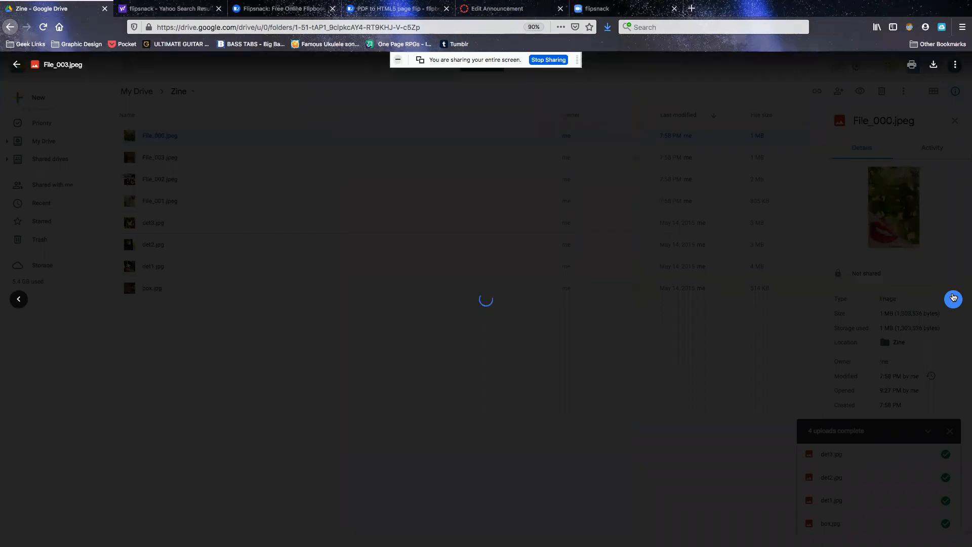
click(953, 297)
click(953, 298)
click(953, 297)
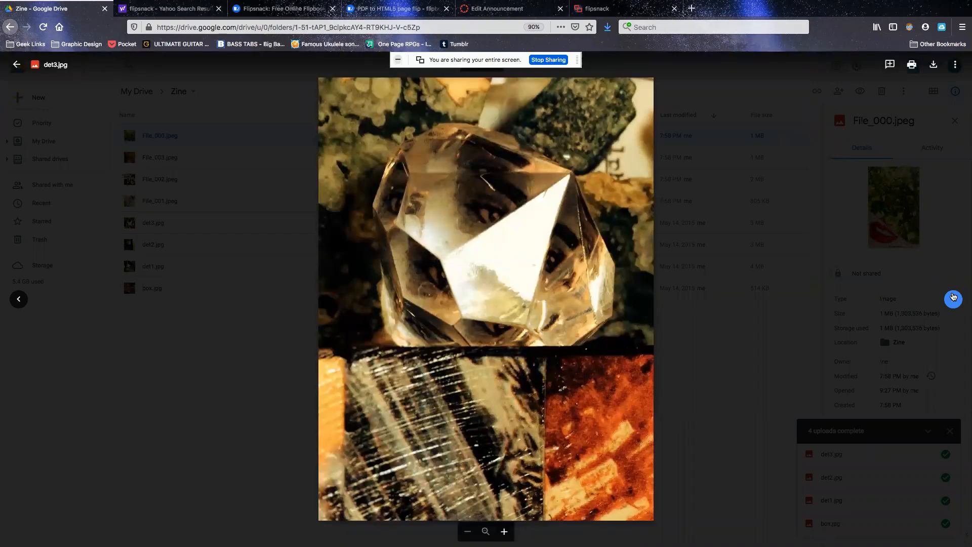
click(953, 298)
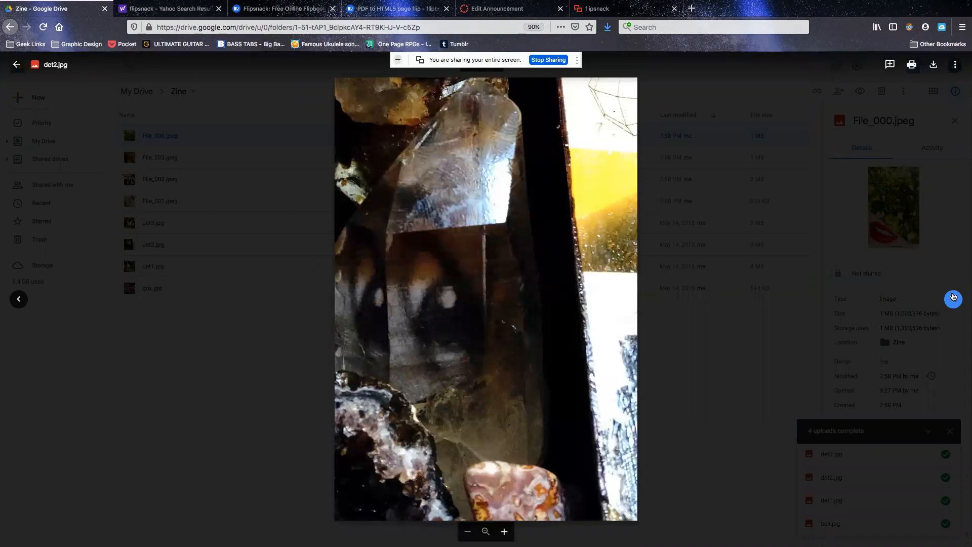
click(953, 298)
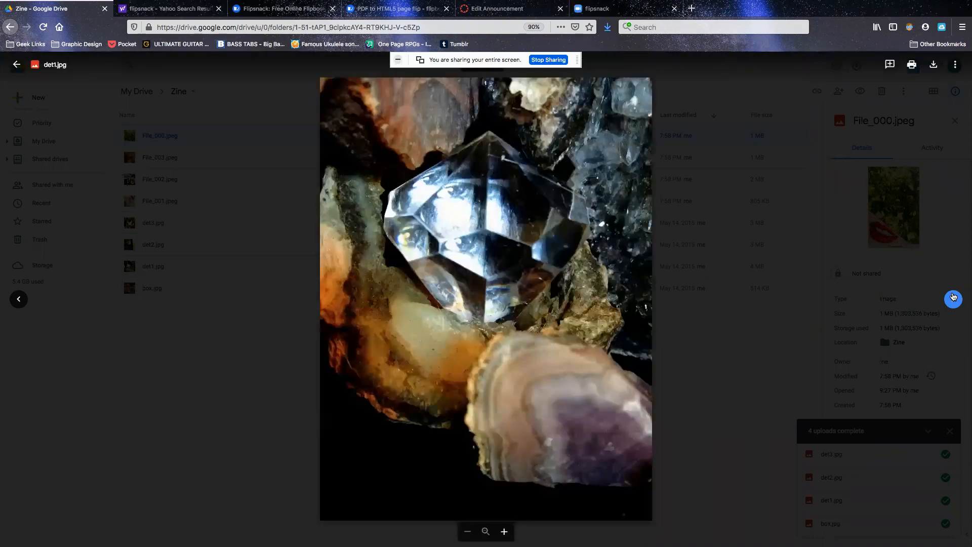
click(953, 298)
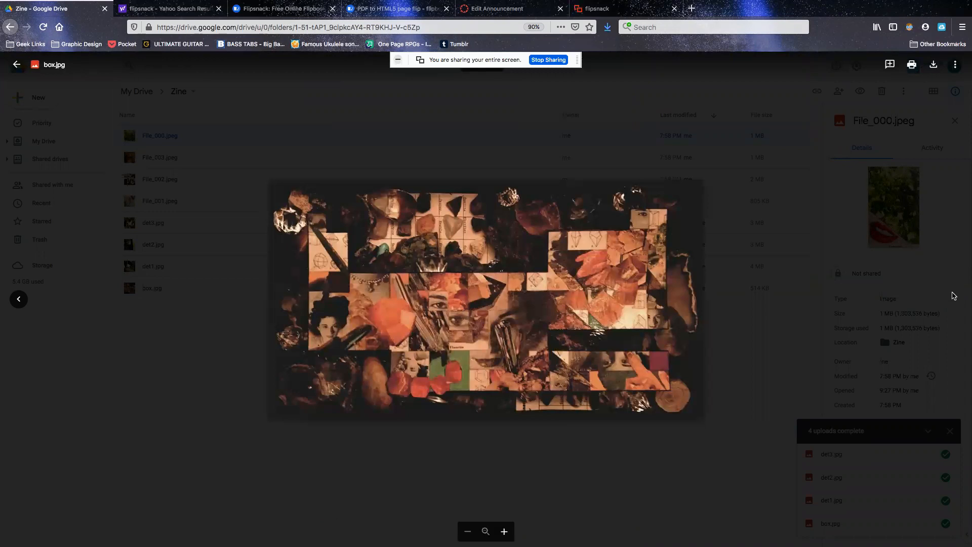
click(93, 374)
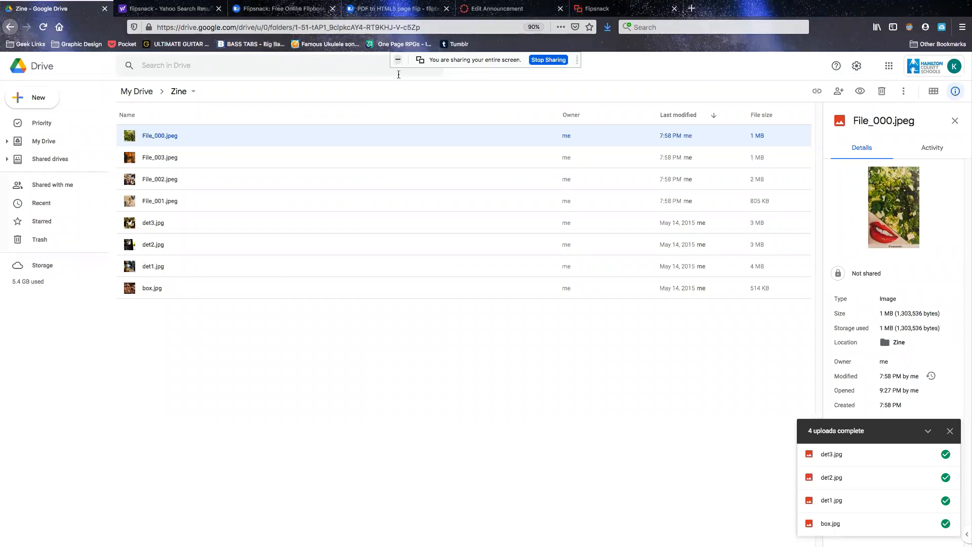
Step: Switch to Flipsnack and create a new flipbook from scratch in A4 size, 794 x 1123 px
click(264, 9)
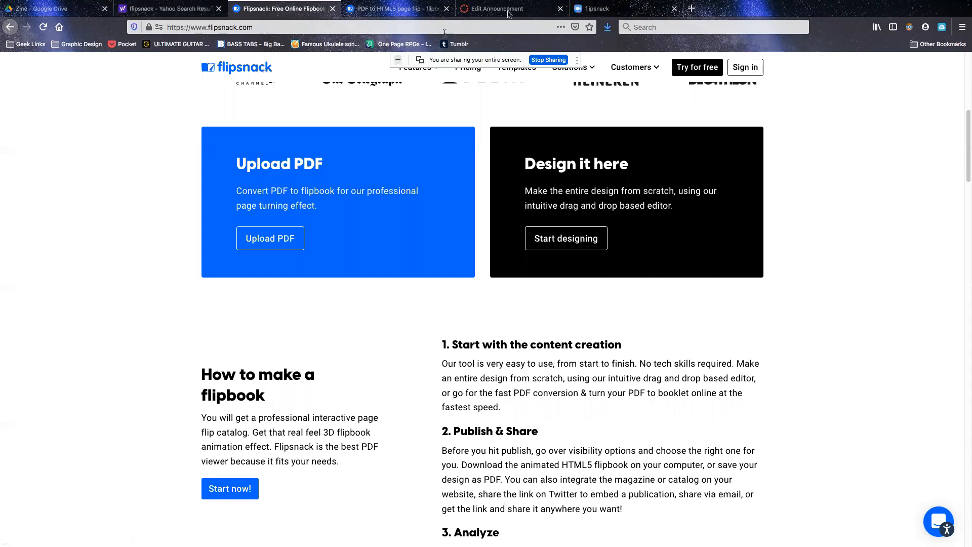
click(386, 14)
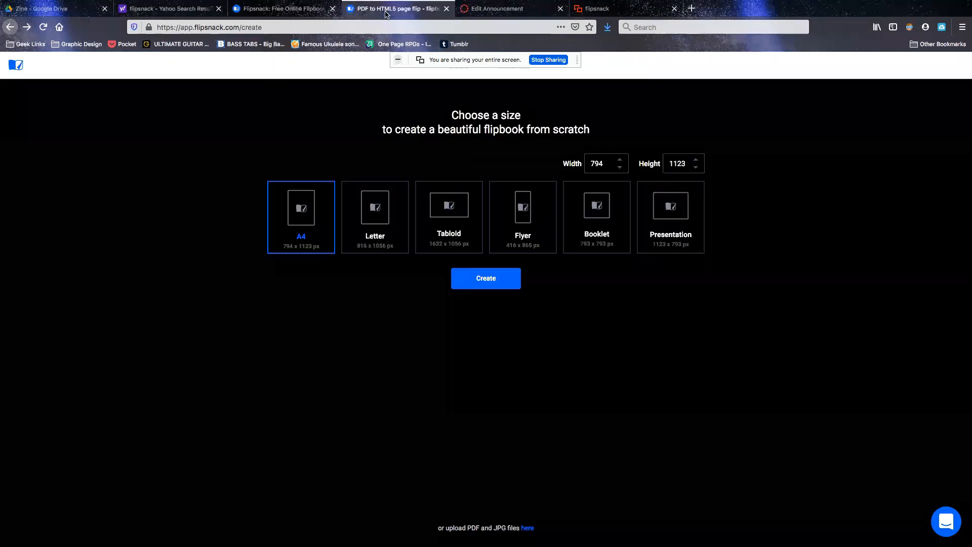
click(10, 28)
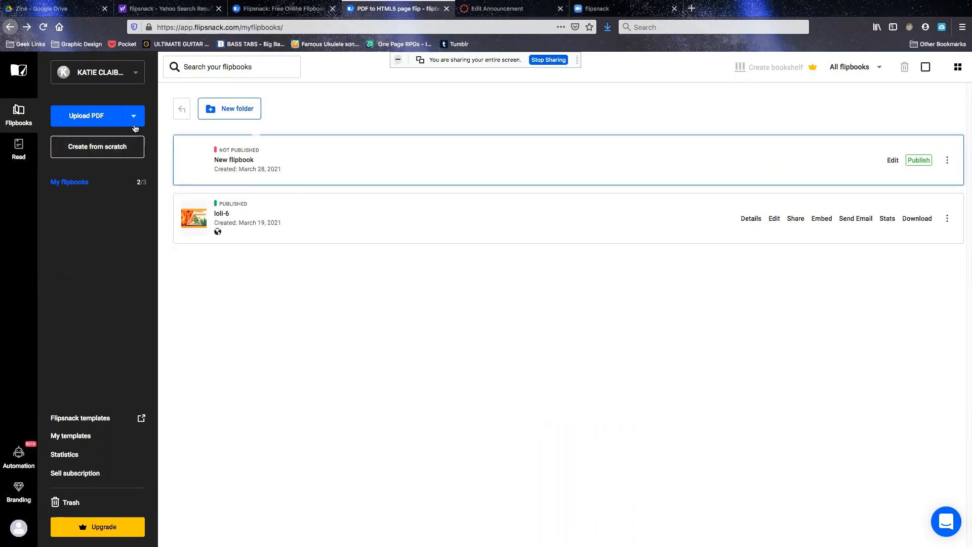
click(89, 148)
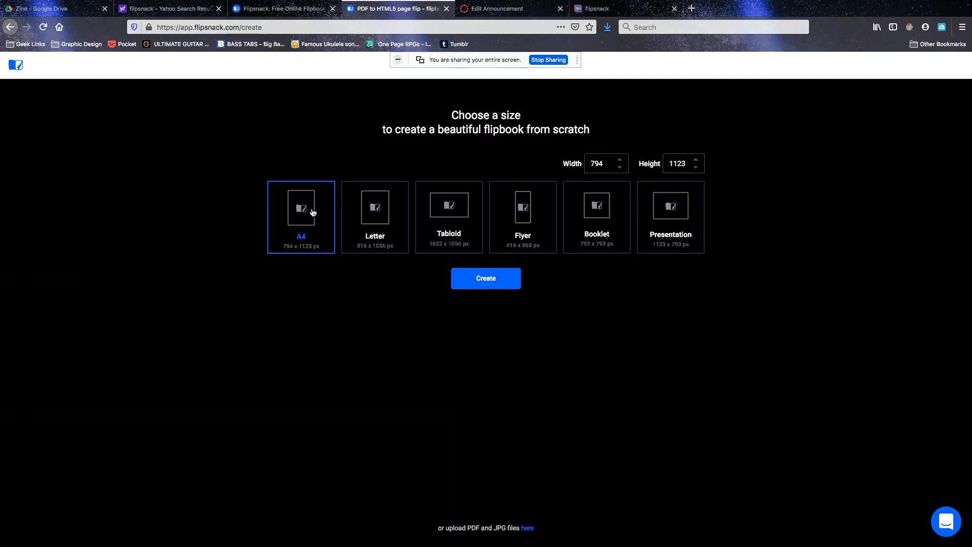
click(482, 283)
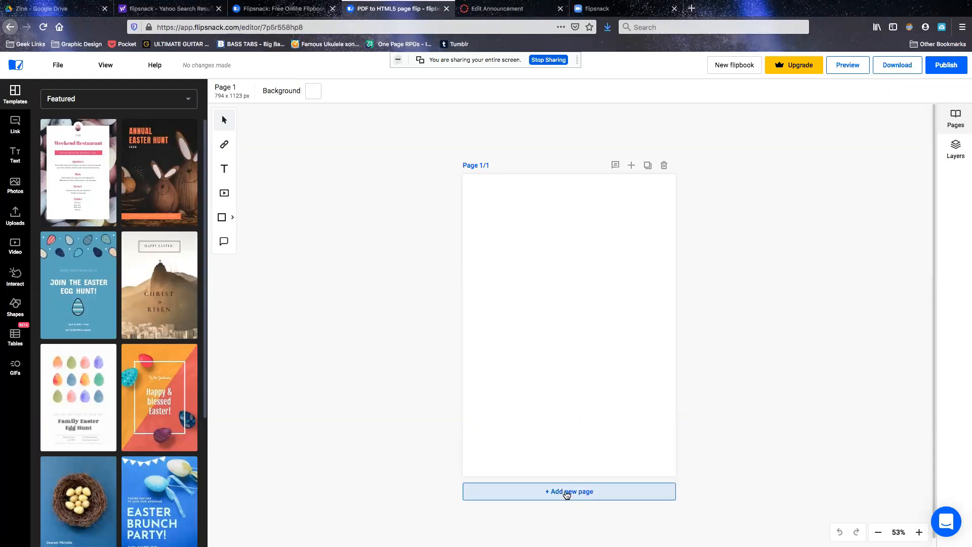
Step: Add seven blank pages to the flipbook for a total of eight, and select page 1
click(567, 495)
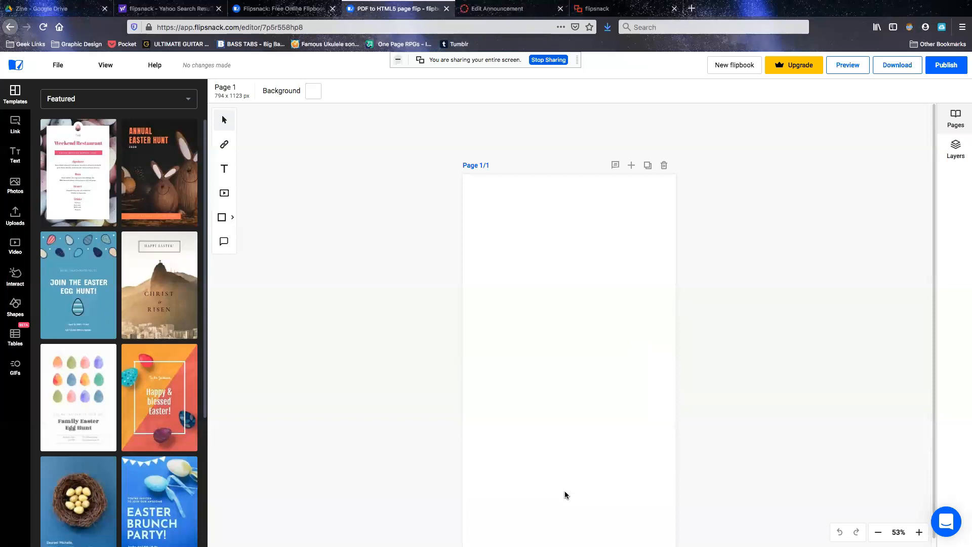
click(569, 525)
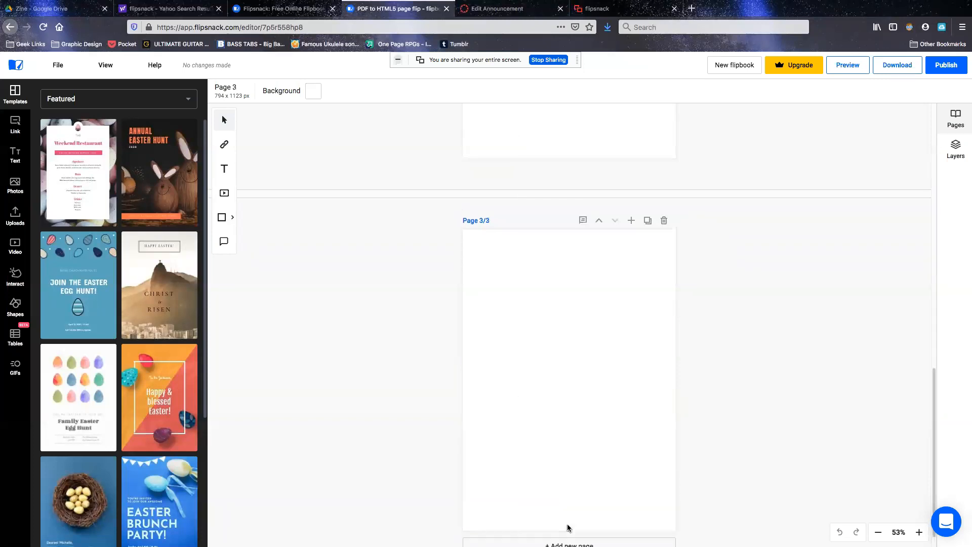
click(566, 531)
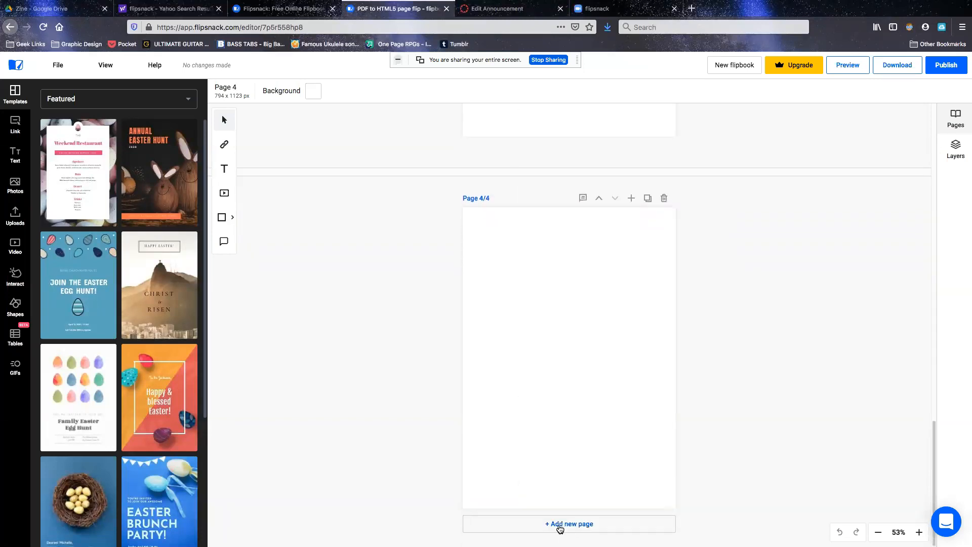
click(560, 531)
click(560, 531)
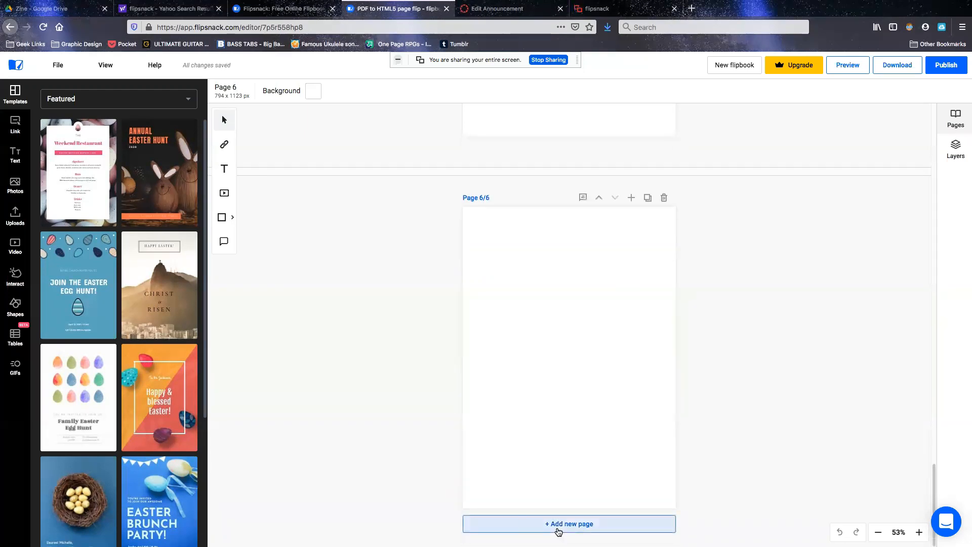
click(559, 530)
click(559, 529)
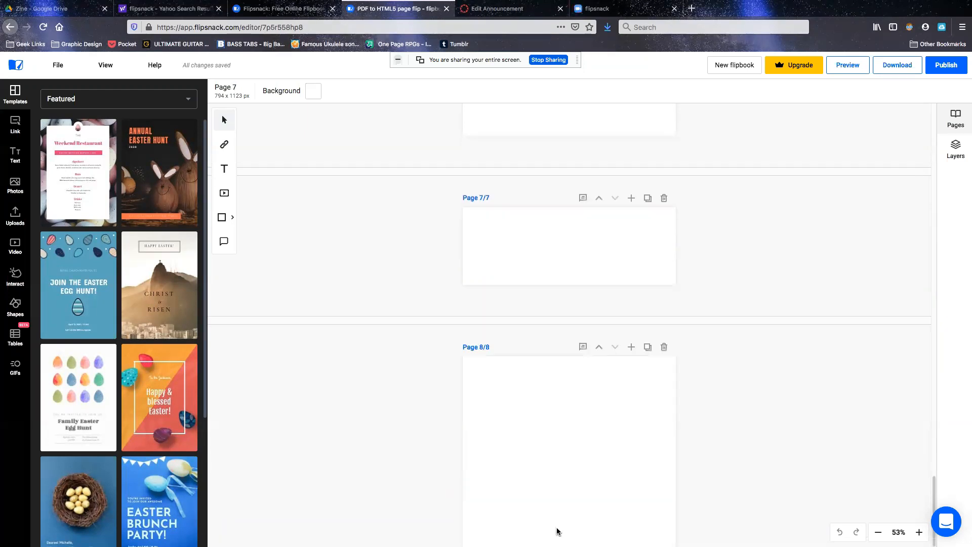
scroll(545, 460, up, 15)
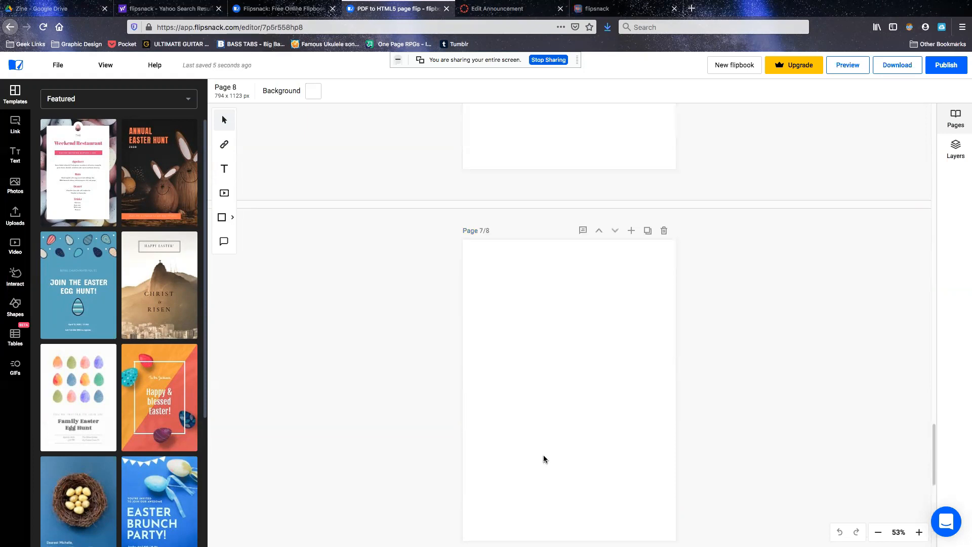
scroll(545, 460, up, 20)
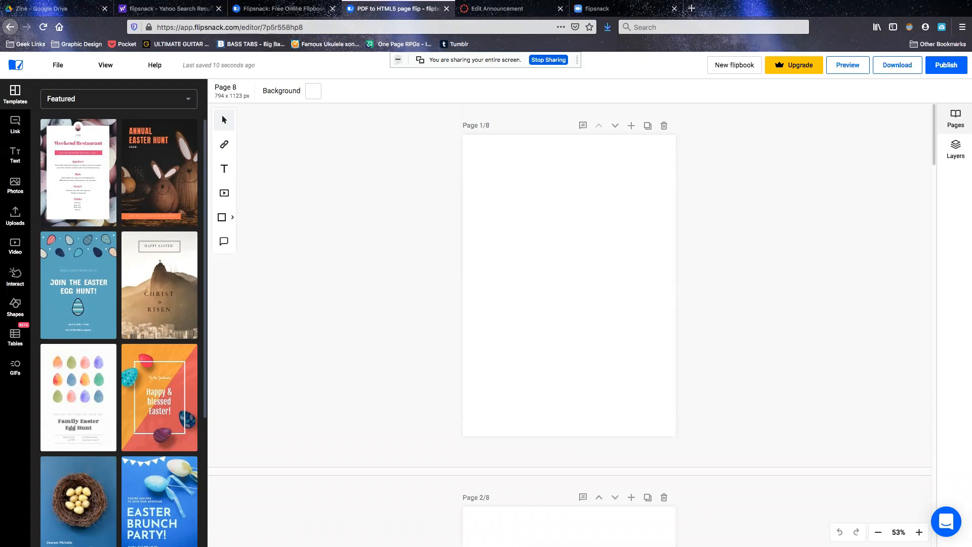
click(611, 250)
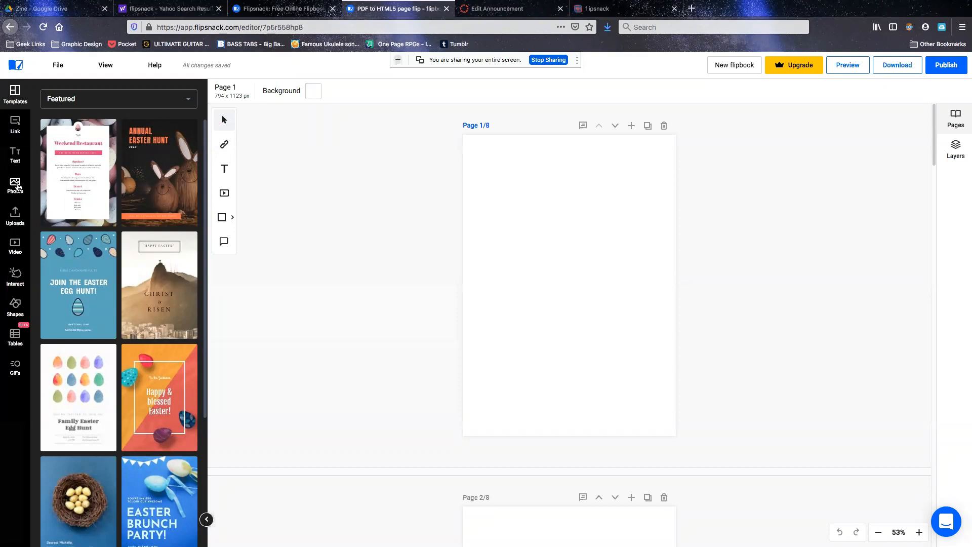
Step: Upload det1.jpg, det2.jpg, det3.jpg, box.jpg, File_000(2).jpeg, File_001.jpeg, File_002.jpeg and File_003.jpeg from the Downloads folder to the image library
click(15, 186)
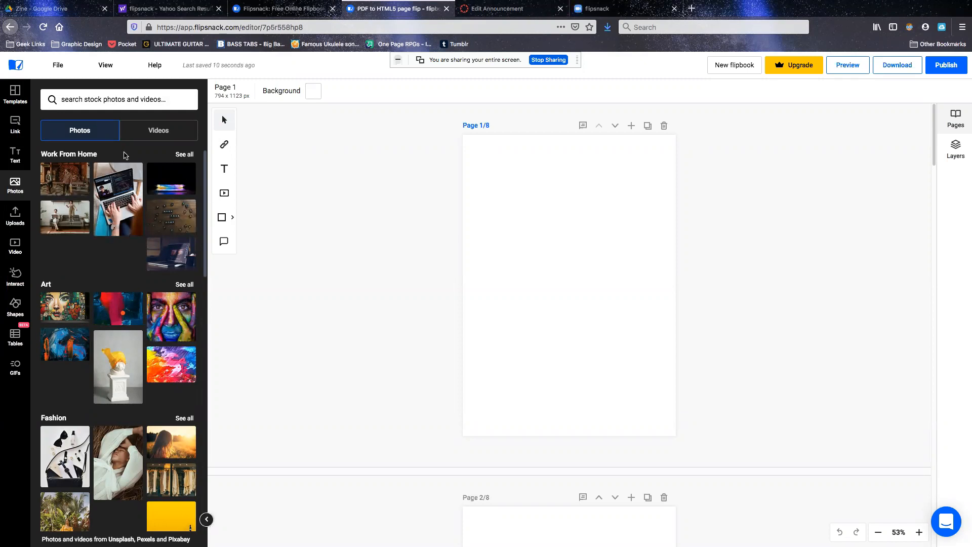
click(16, 224)
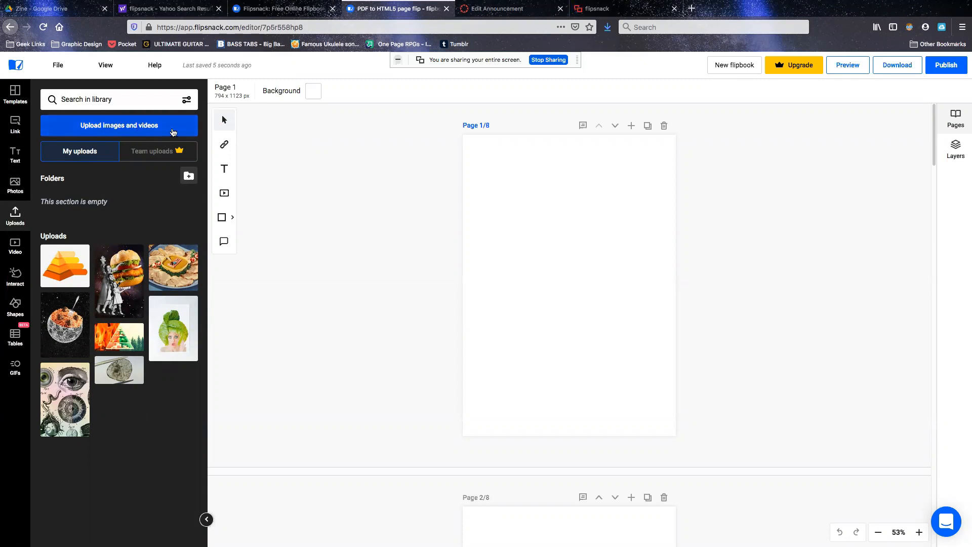
click(155, 126)
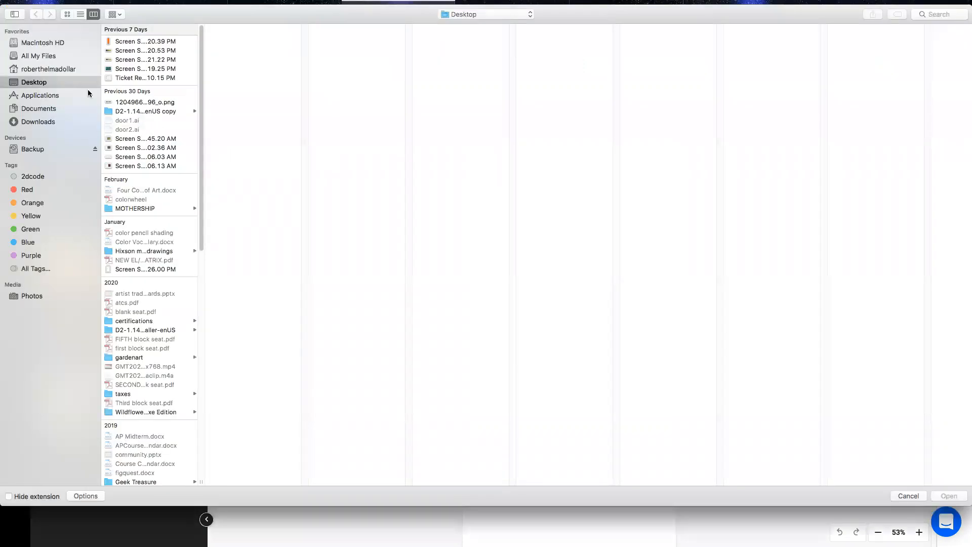
click(45, 122)
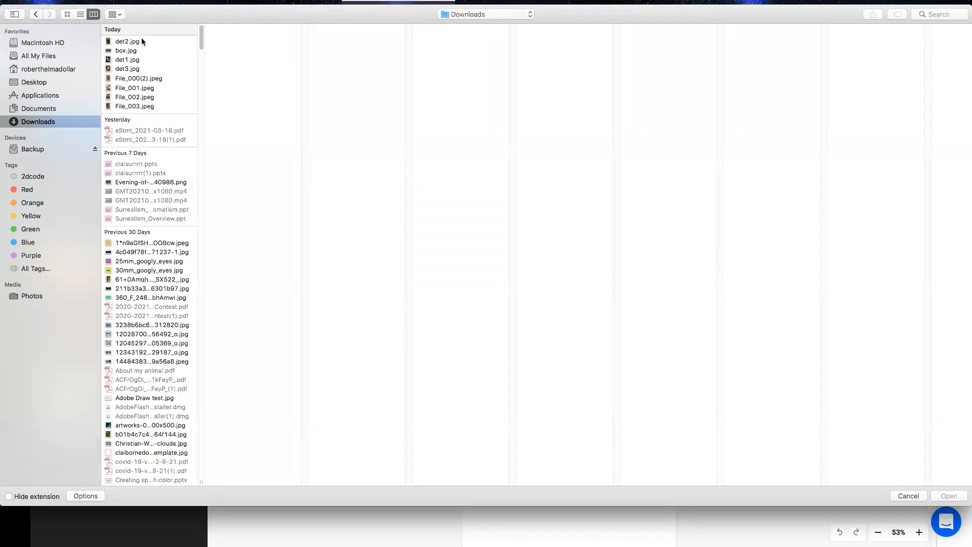
click(142, 41)
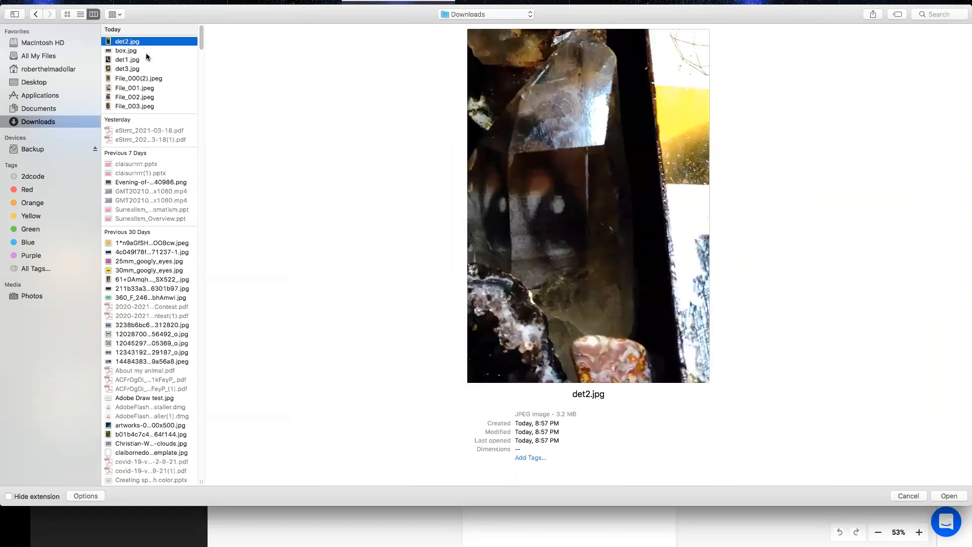
shift+click(145, 51)
shift+click(143, 59)
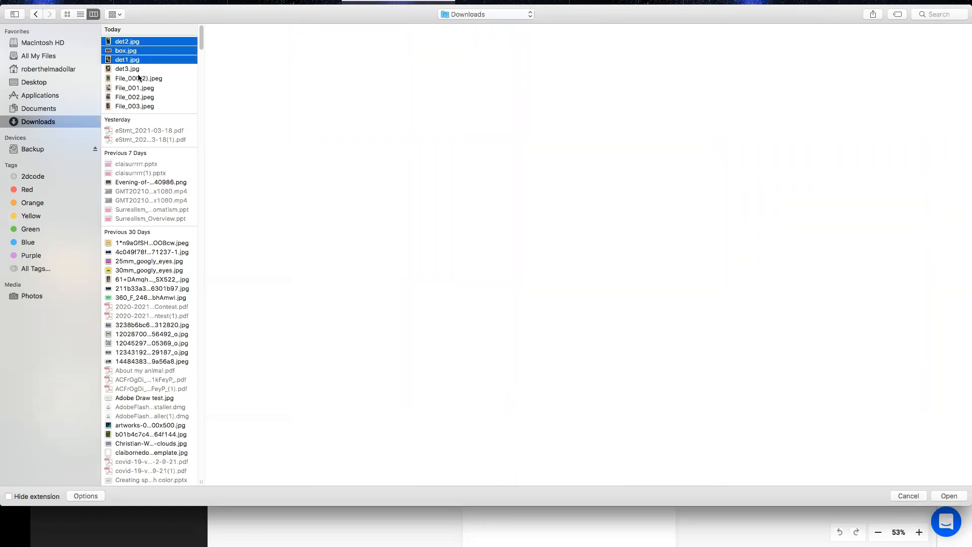
shift+click(139, 69)
shift+click(139, 79)
shift+click(139, 88)
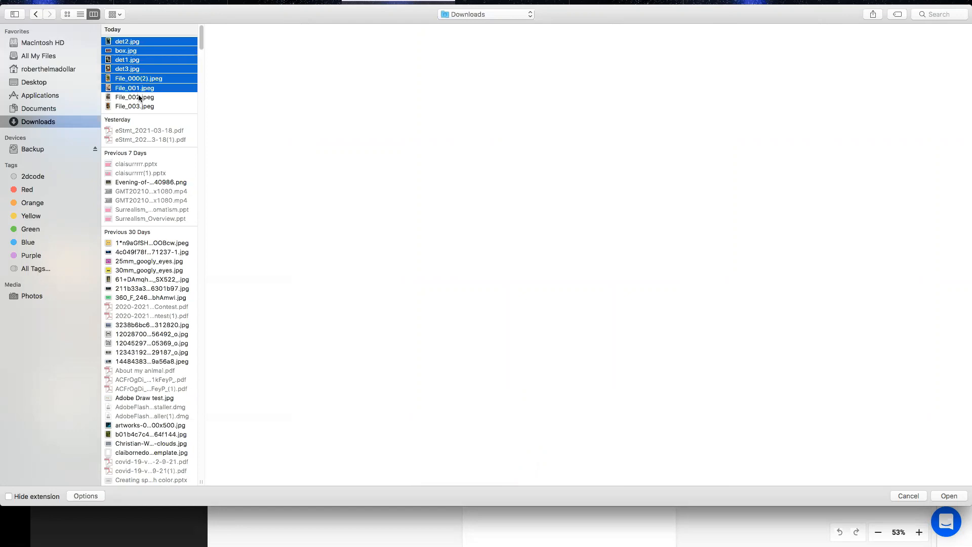
shift+click(139, 98)
shift+click(138, 107)
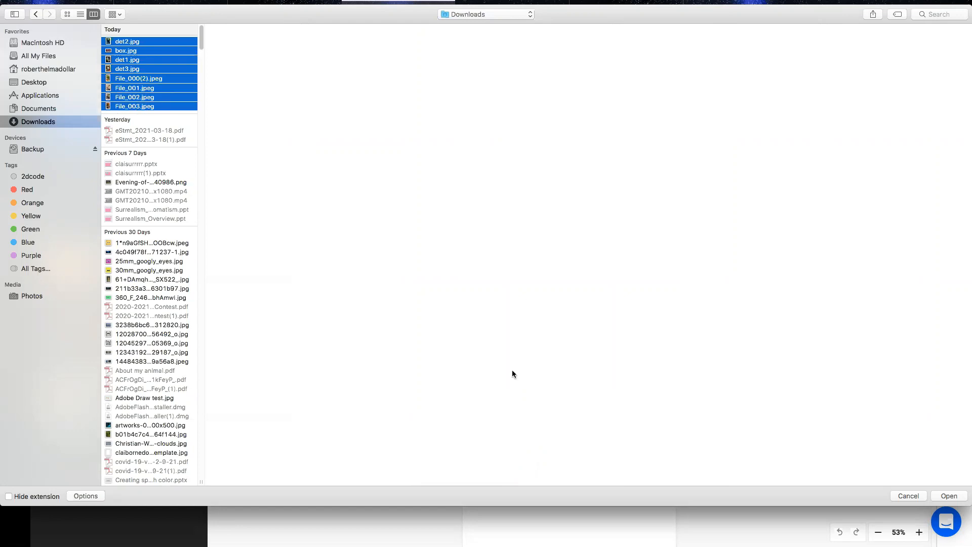
click(949, 496)
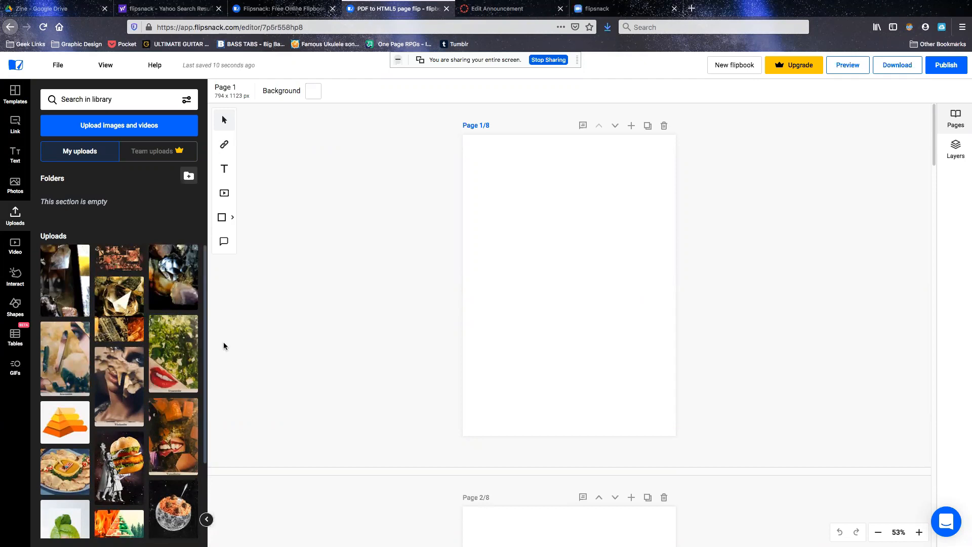
Step: Place the uploaded green Uvarovite image with the red lips on page 1 and shift it slightly upward
click(180, 359)
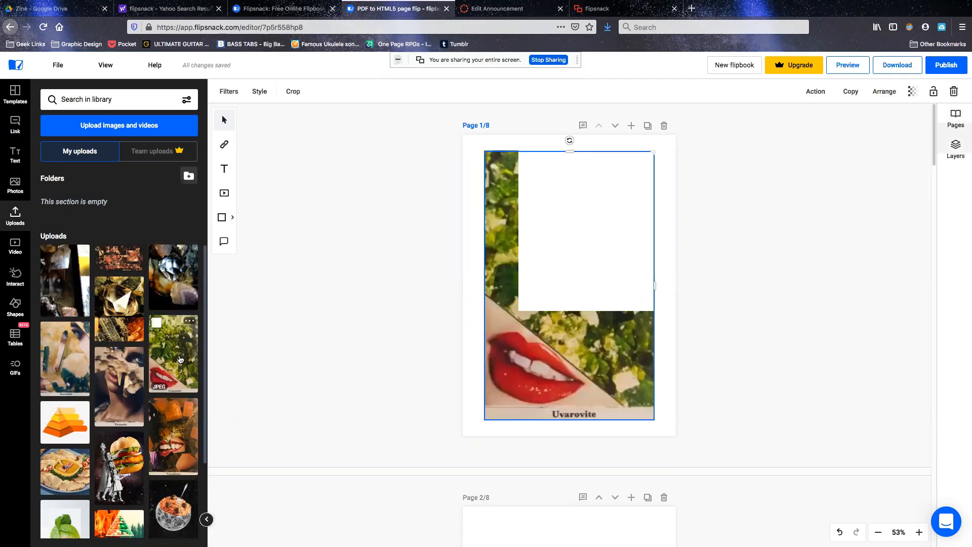
mouse_move(599, 252)
mouse_down()
mouse_move(521, 324)
mouse_move(611, 241)
mouse_up()
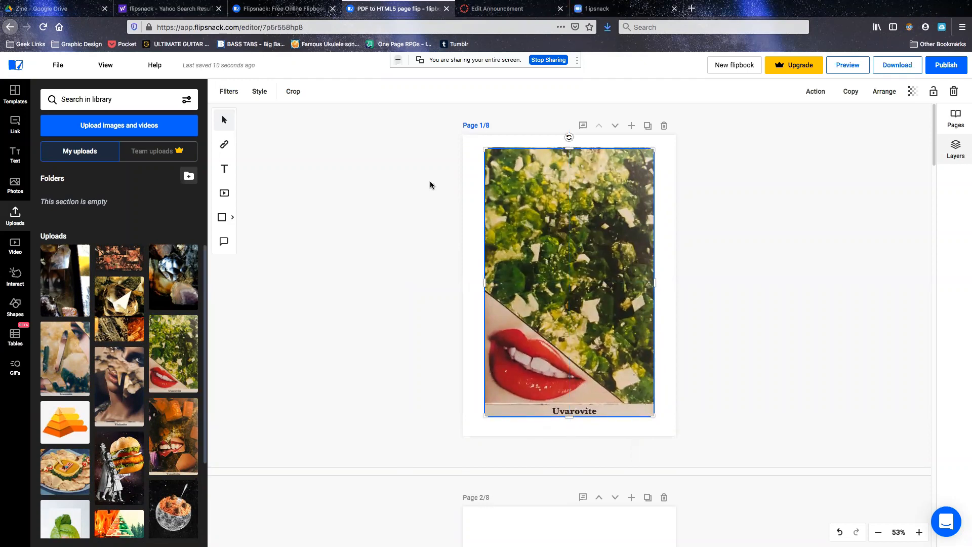
click(471, 207)
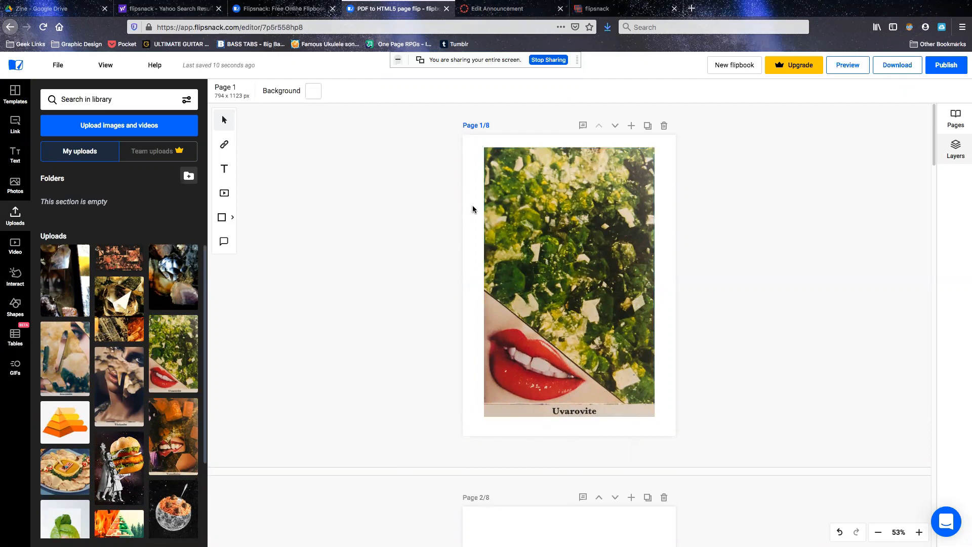
Step: Enlarge the Uvarovite image on page 1 slightly and recentre it, leaving a narrow even margin around it
click(545, 271)
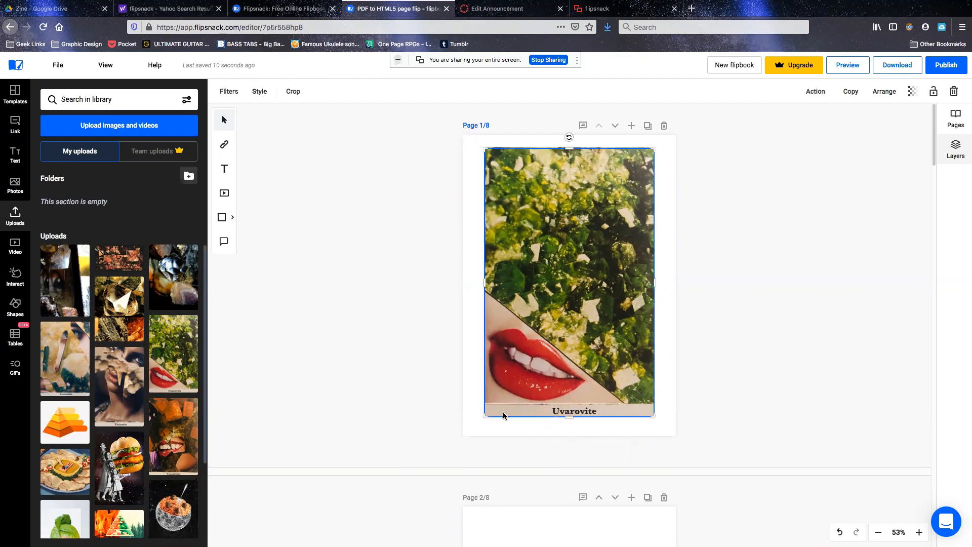
drag(485, 416, 478, 425)
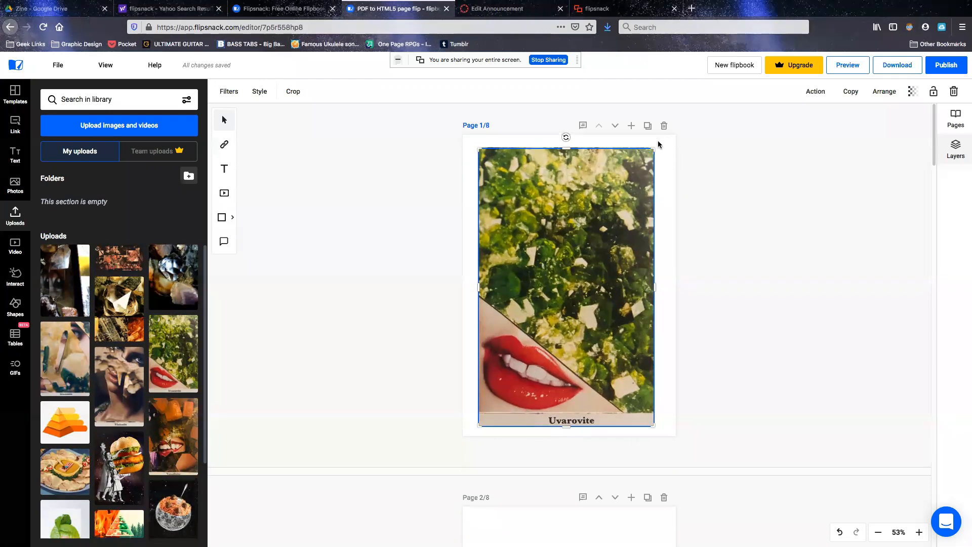
drag(656, 148, 653, 151)
drag(600, 184, 602, 181)
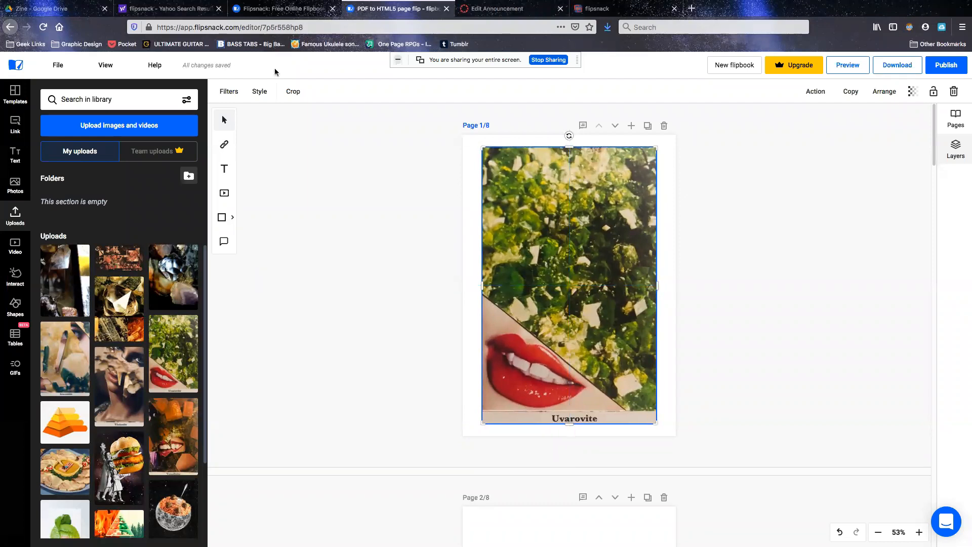
Step: Try blue, orange and light green as page 1's background colour, and settle on cyan from the default palette
click(421, 193)
click(313, 93)
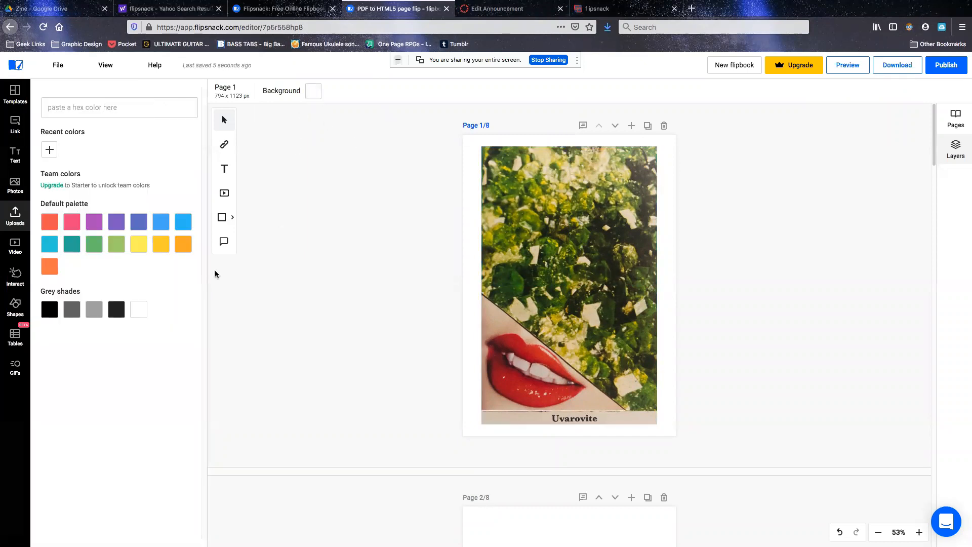
click(188, 222)
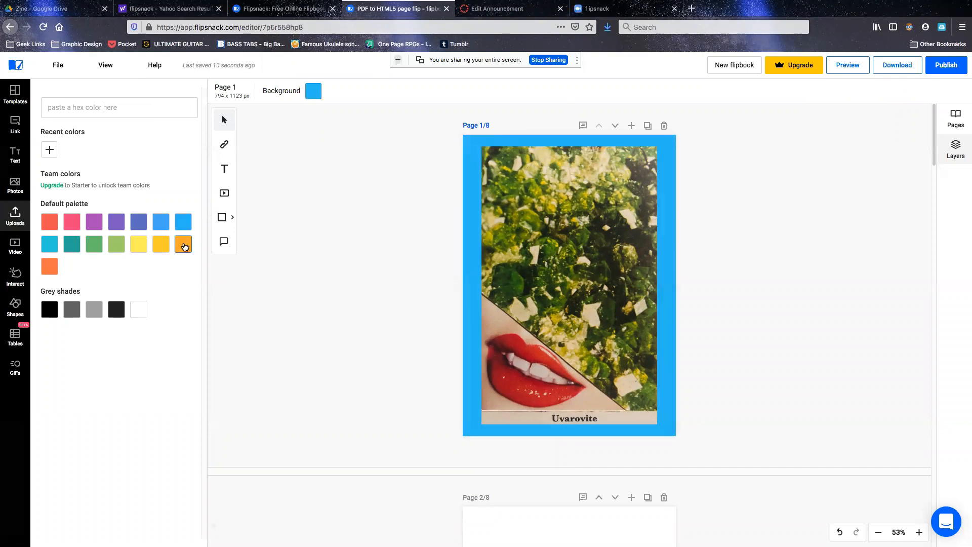
click(182, 244)
click(118, 247)
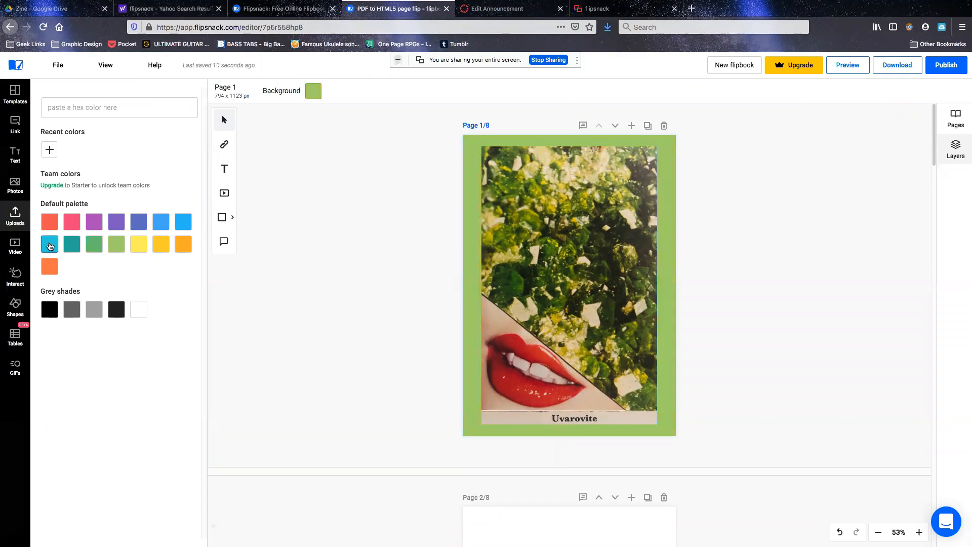
click(50, 247)
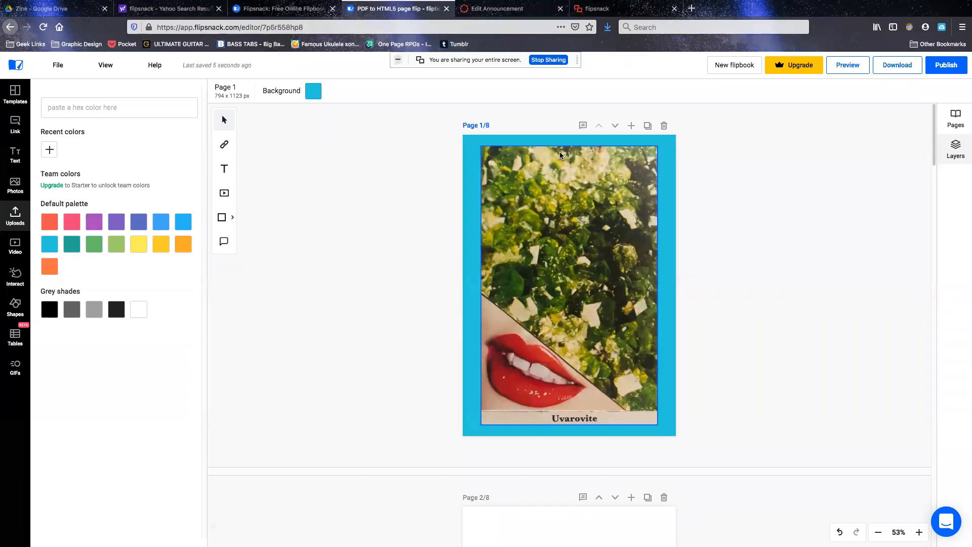
Step: Place the uploaded Vivianite face collage on page 2 and enlarge it slightly at two opposite corners
scroll(578, 257, down, 5)
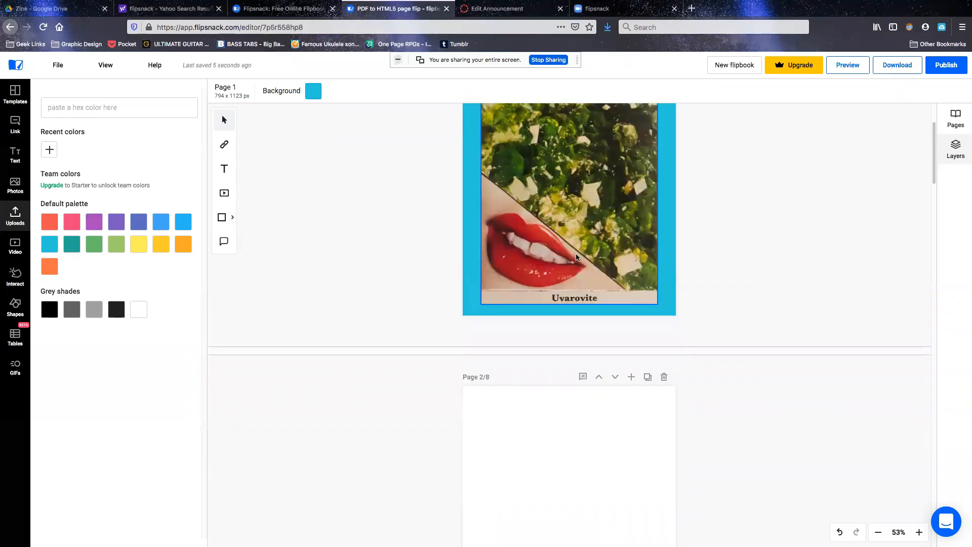
scroll(577, 257, up, 7)
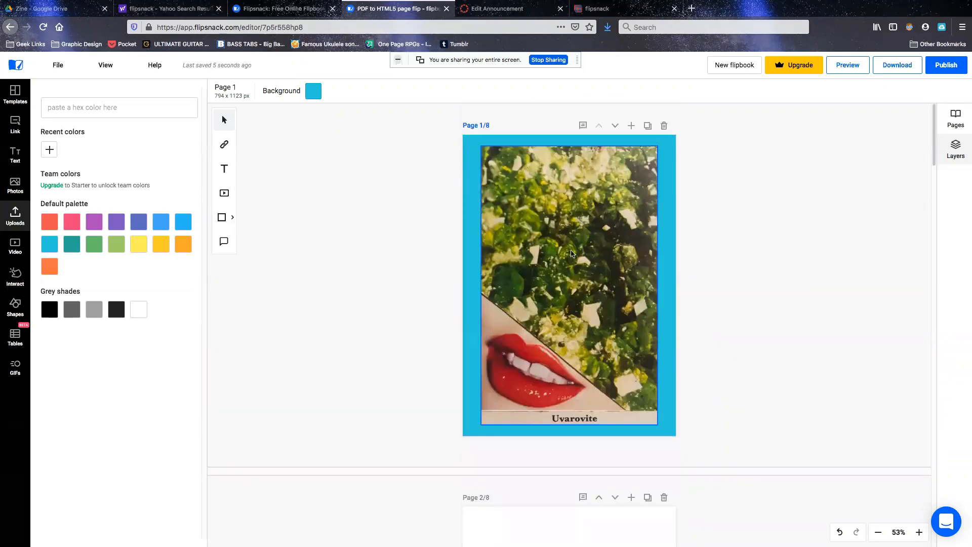
scroll(571, 254, down, 12)
click(571, 254)
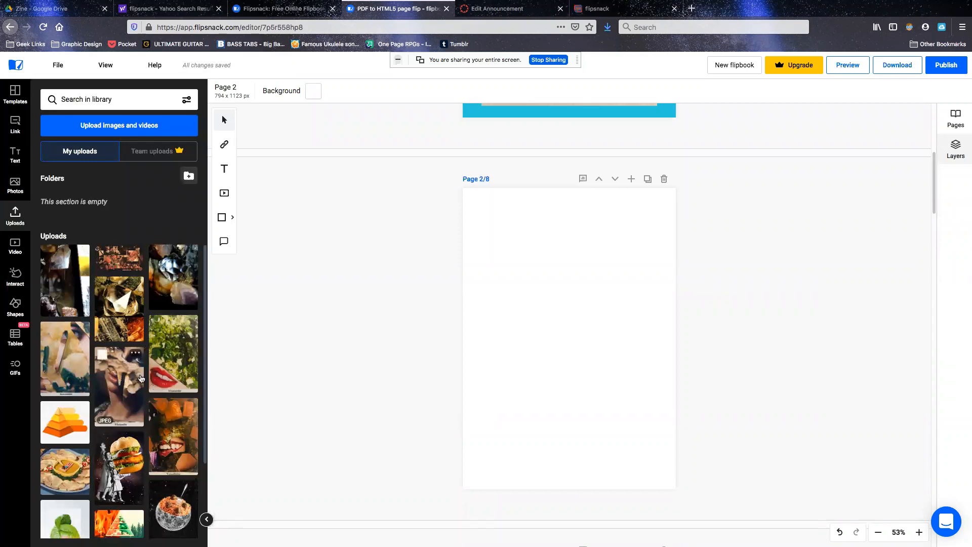
click(125, 388)
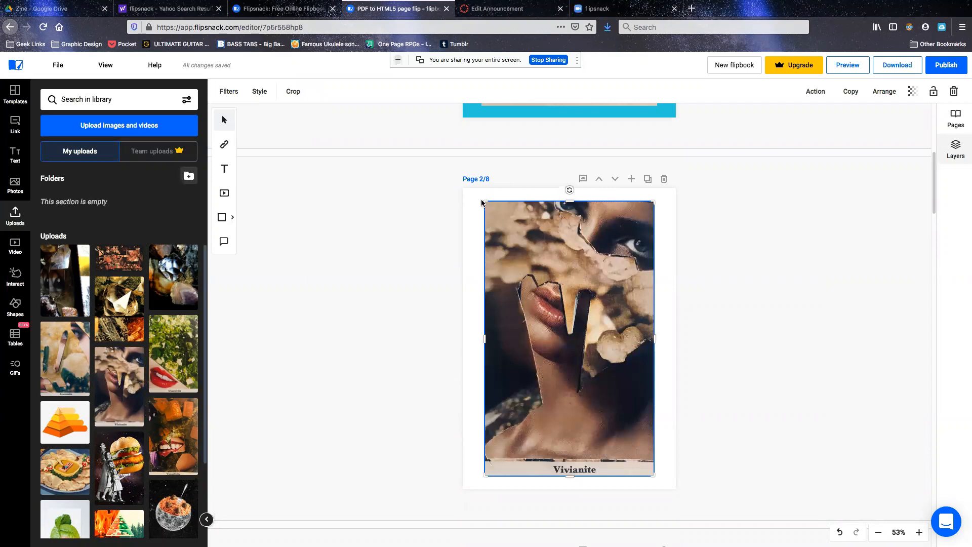
drag(483, 202, 481, 200)
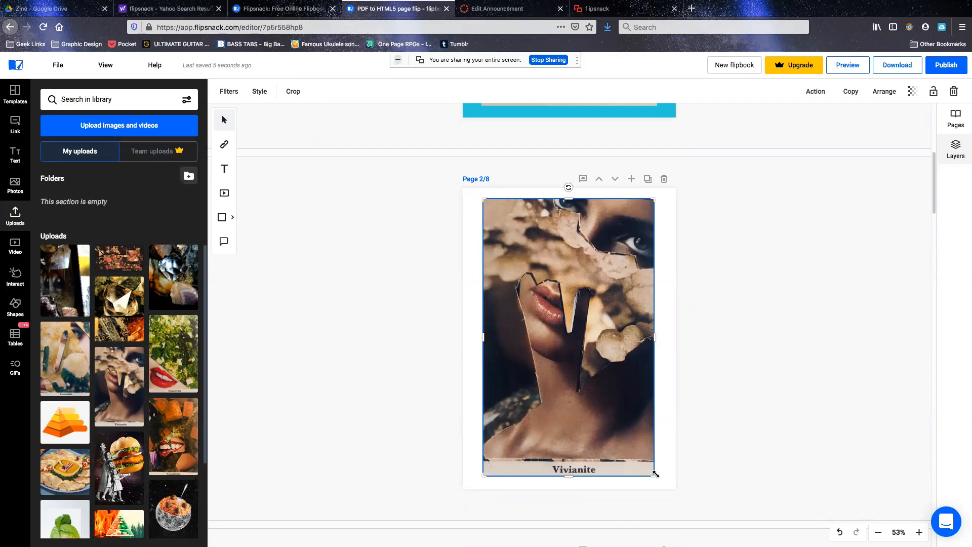
drag(654, 476, 657, 478)
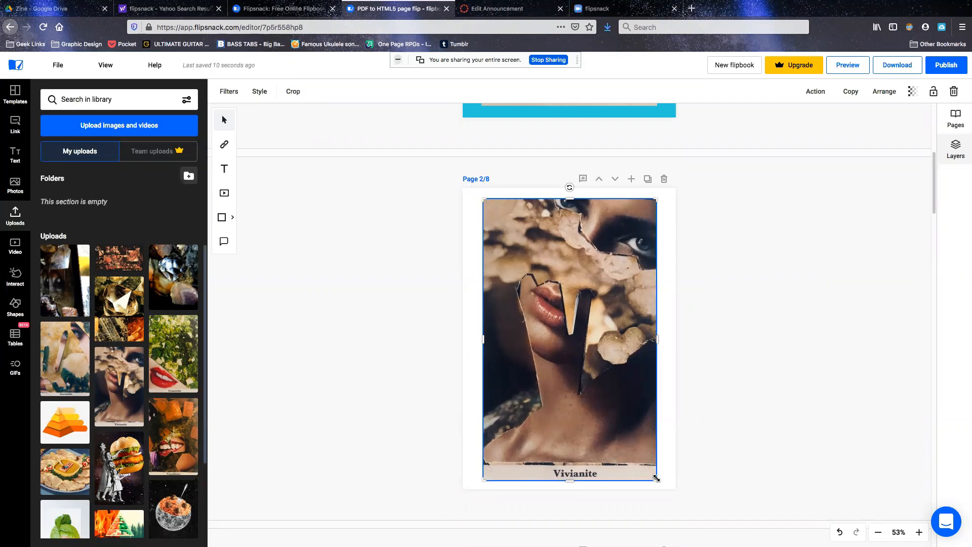
Step: Open the Vivianite image on page 2 for cropping
click(470, 322)
click(553, 325)
double_click(554, 325)
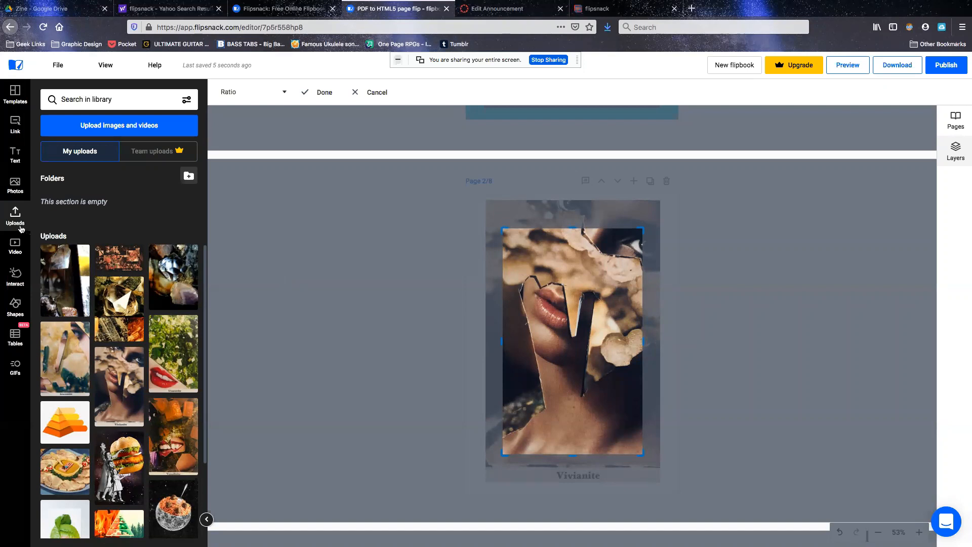
click(15, 246)
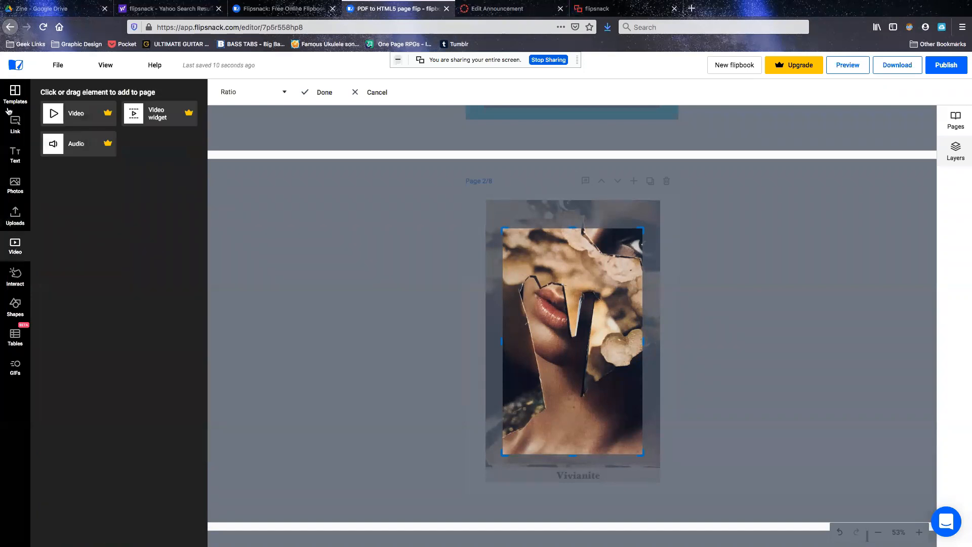
click(15, 124)
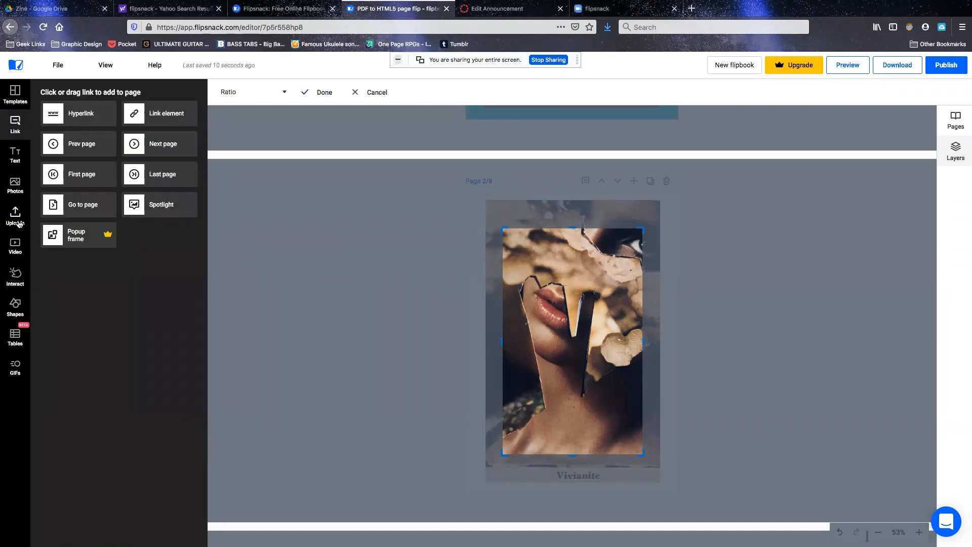
click(15, 216)
right_click(357, 203)
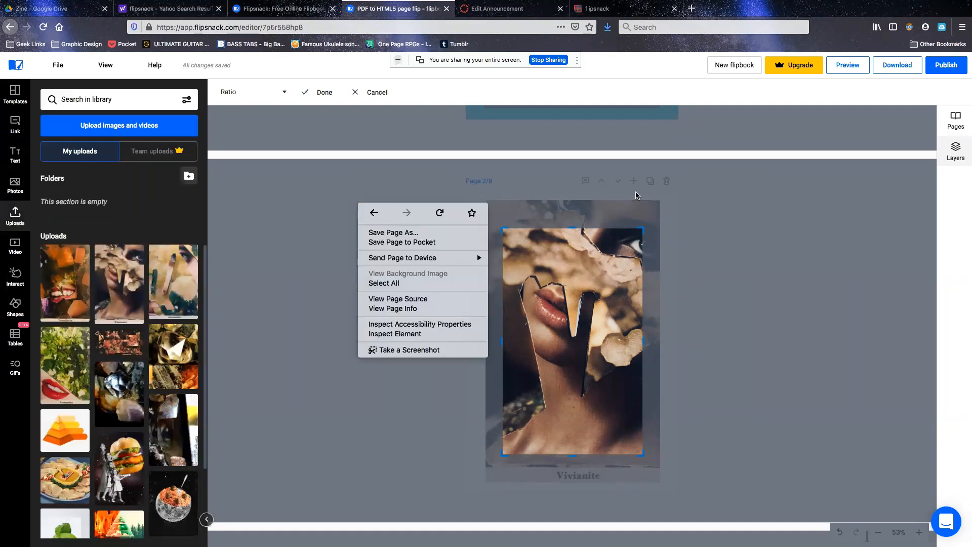
click(717, 276)
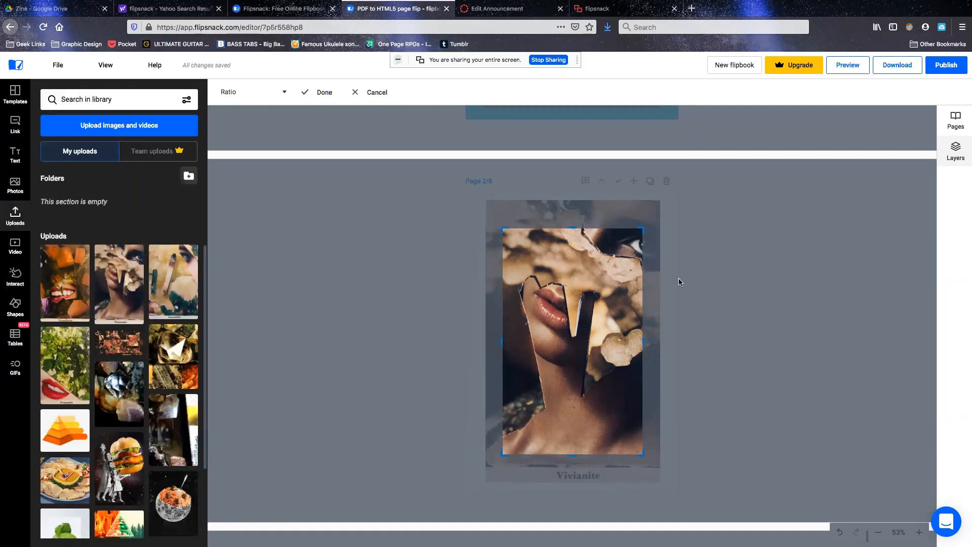
Step: Extend the Vivianite image's crop frame out to nearly the full picture, including its caption, and apply the crop
drag(641, 228, 658, 202)
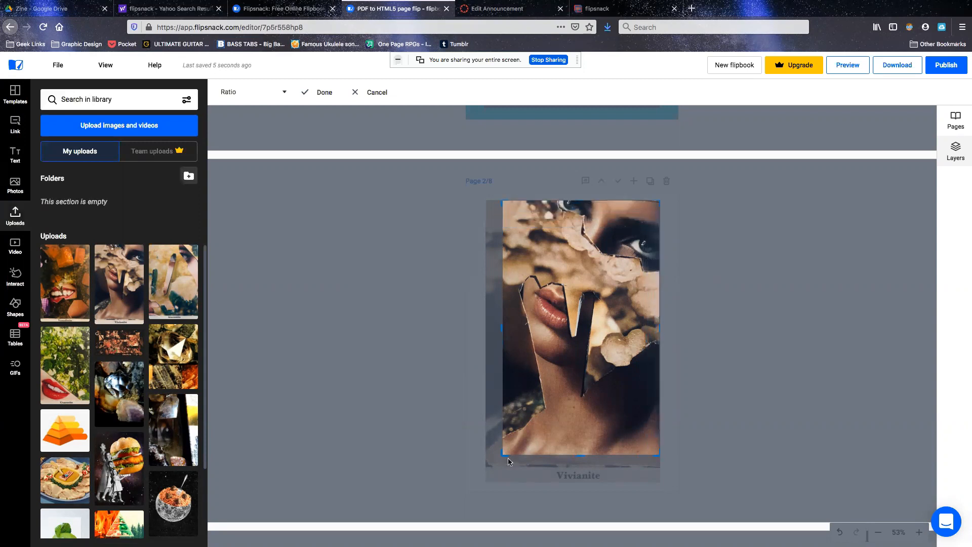
drag(503, 454, 485, 480)
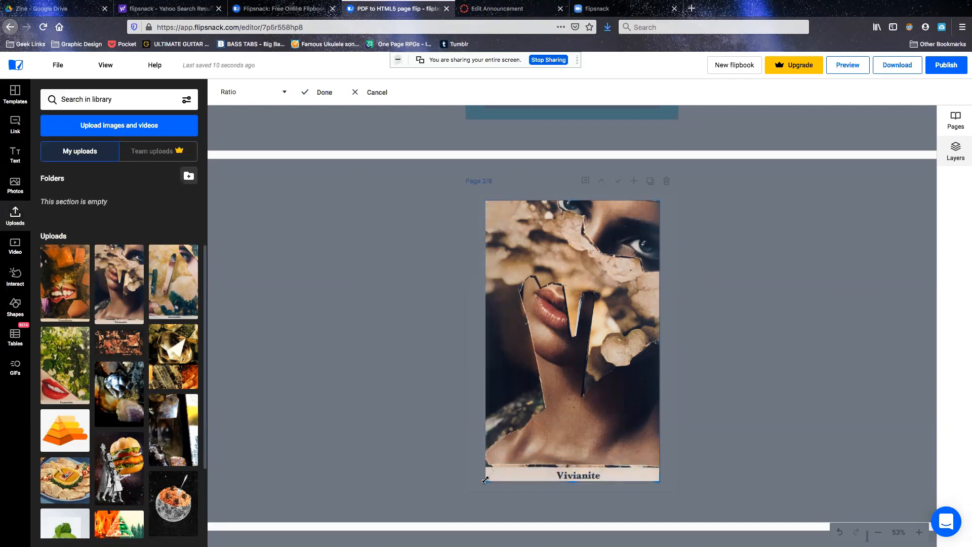
click(350, 353)
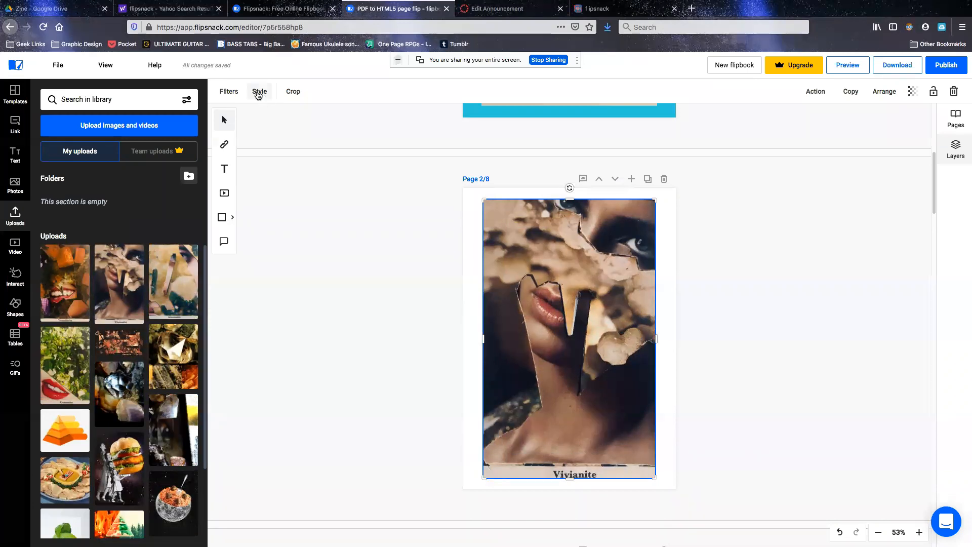
Step: Try vignette +14, saturation +73 and contrast +20 on the Vivianite image, and reset it with the Normal filter
click(233, 94)
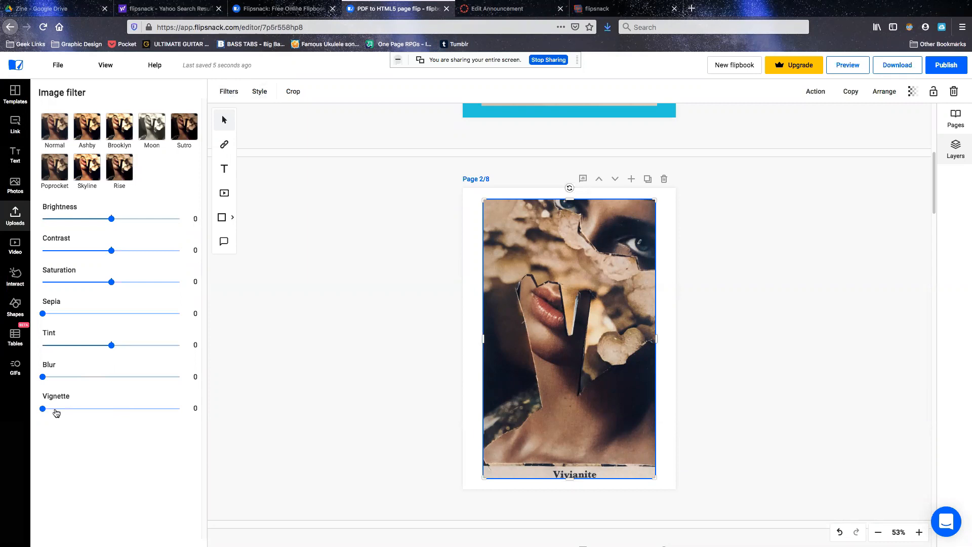
drag(43, 409, 63, 415)
drag(111, 282, 160, 281)
mouse_move(112, 251)
mouse_down()
mouse_move(133, 253)
mouse_move(120, 252)
mouse_up()
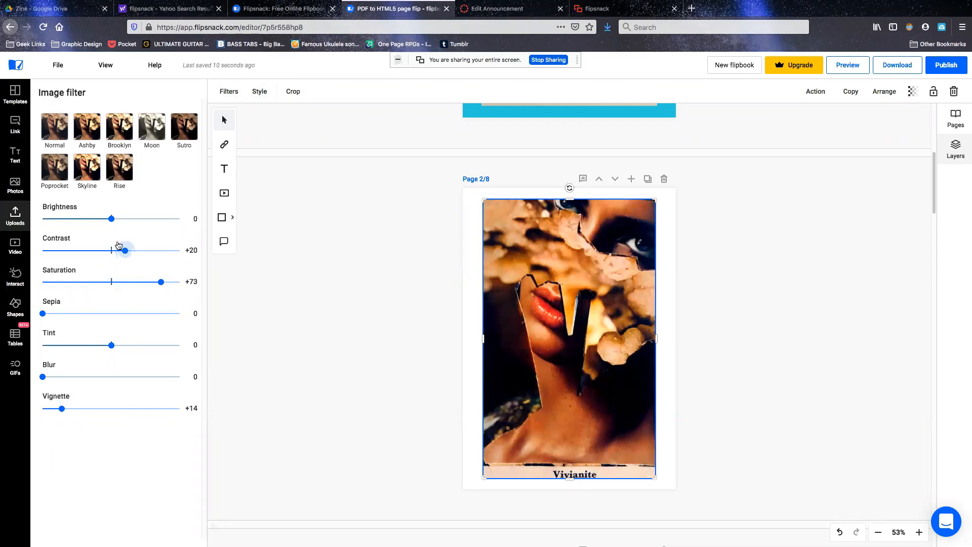
click(80, 133)
click(58, 133)
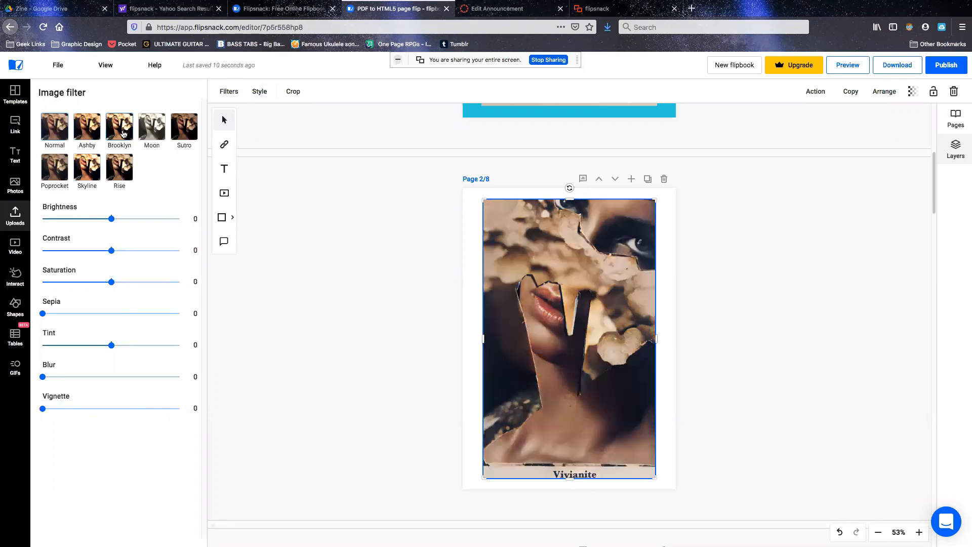
Step: Compare the Brooklyn, Sutro, Rise and Poprocket filters on the Vivianite image, and apply Skyline
click(123, 133)
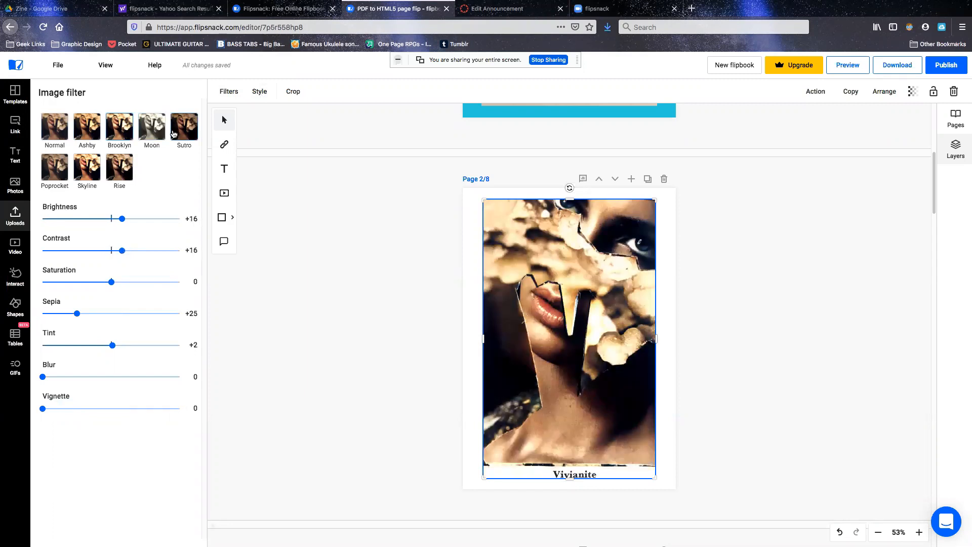
click(177, 132)
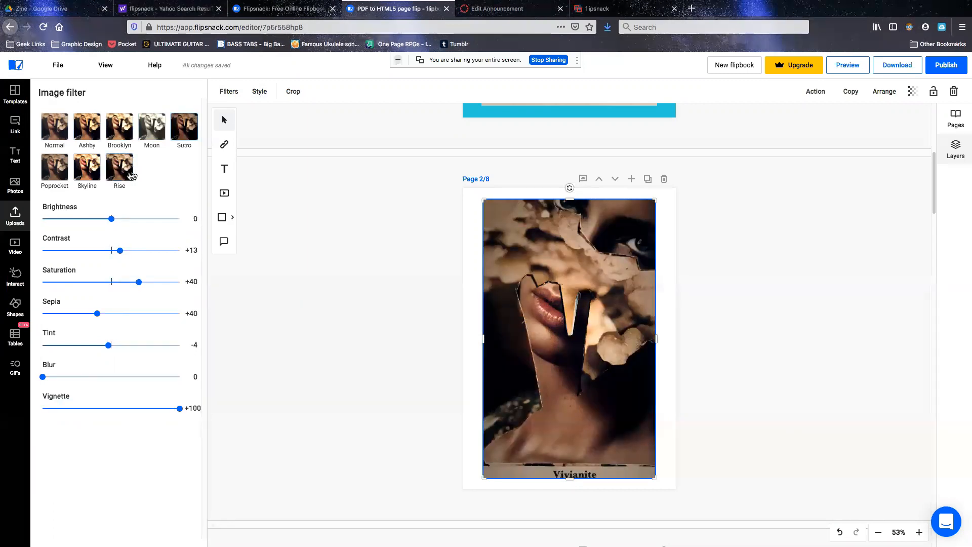
click(88, 172)
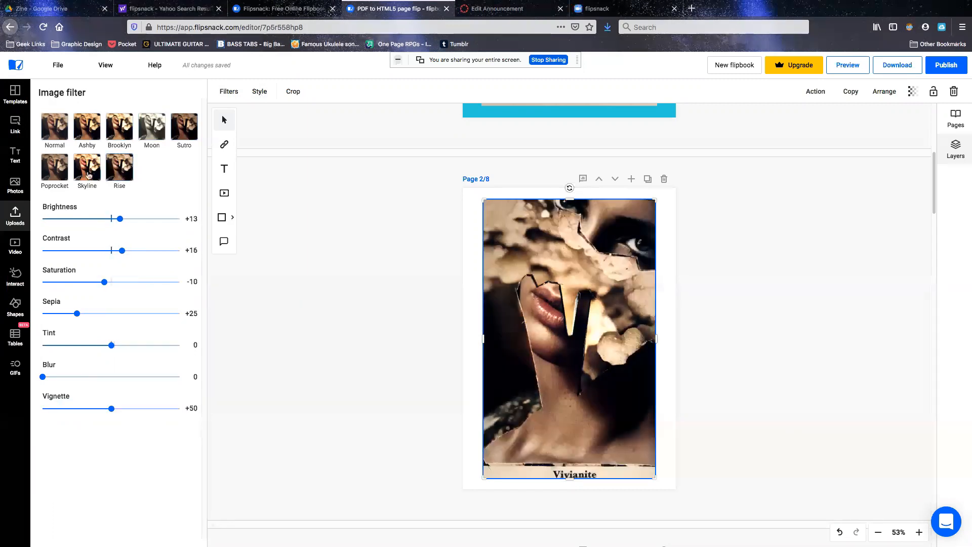
click(44, 176)
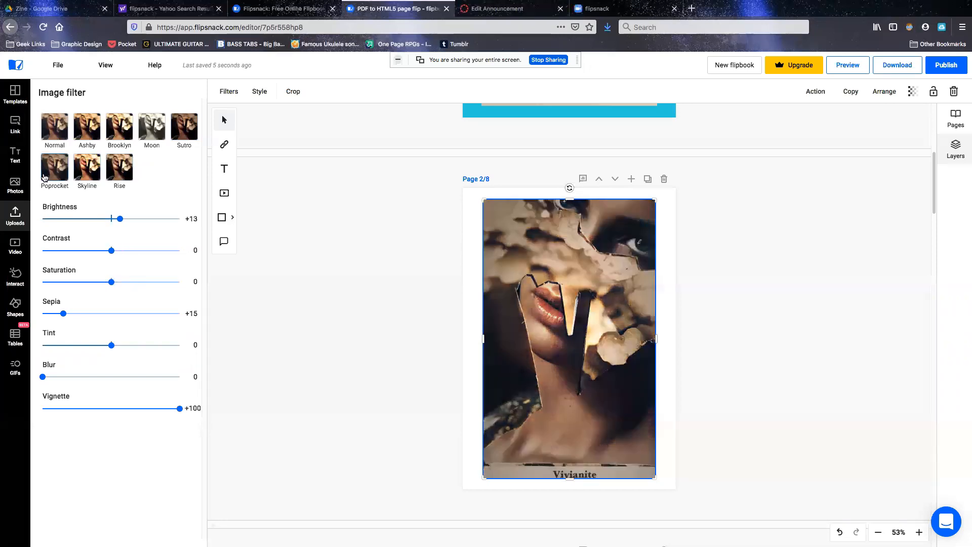
click(84, 171)
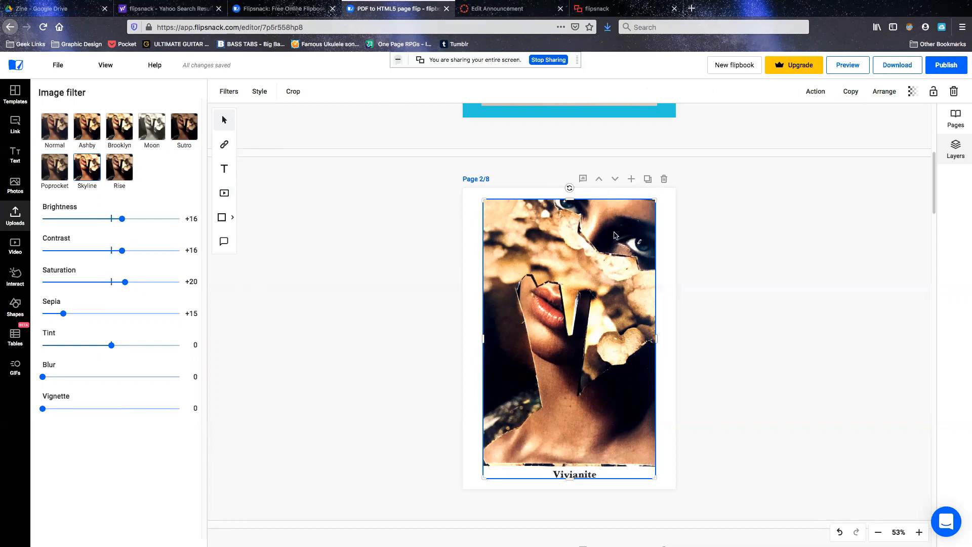
Step: Give page 2 a background from the default palette, trying magenta-purple and settling on the bluer violet beside it
click(467, 257)
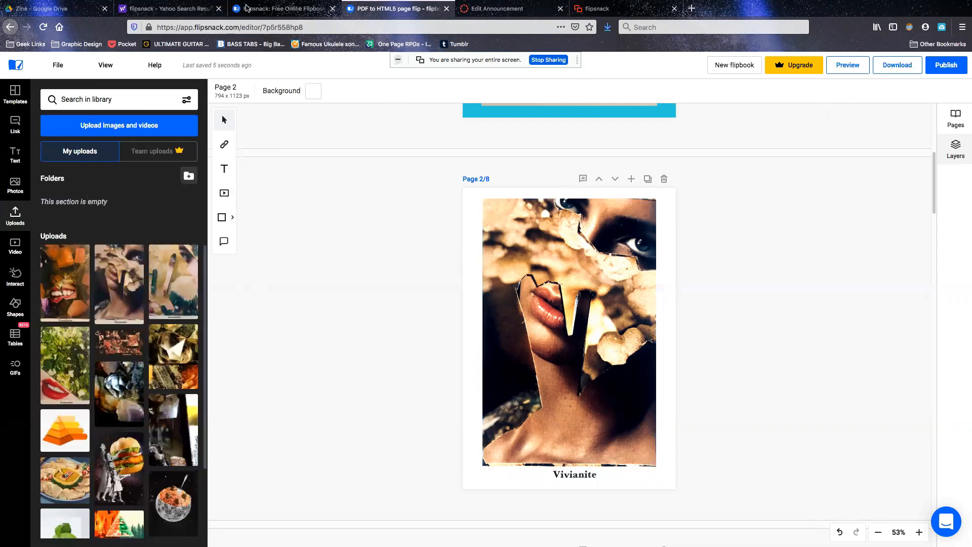
click(314, 91)
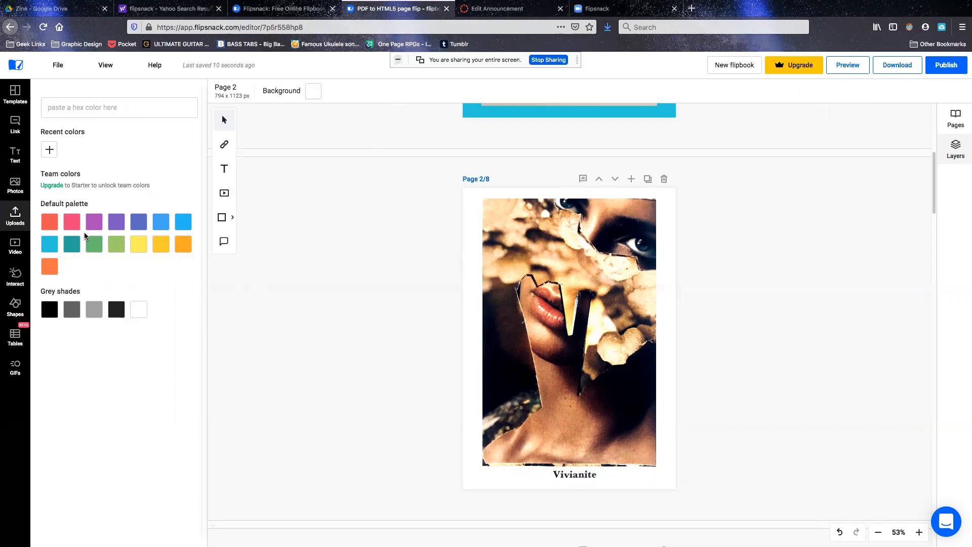
click(101, 227)
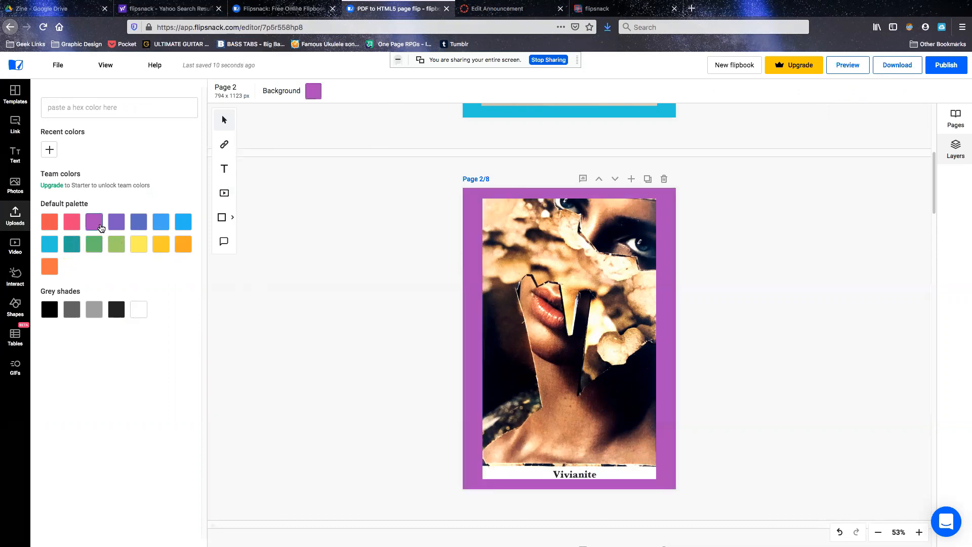
click(117, 223)
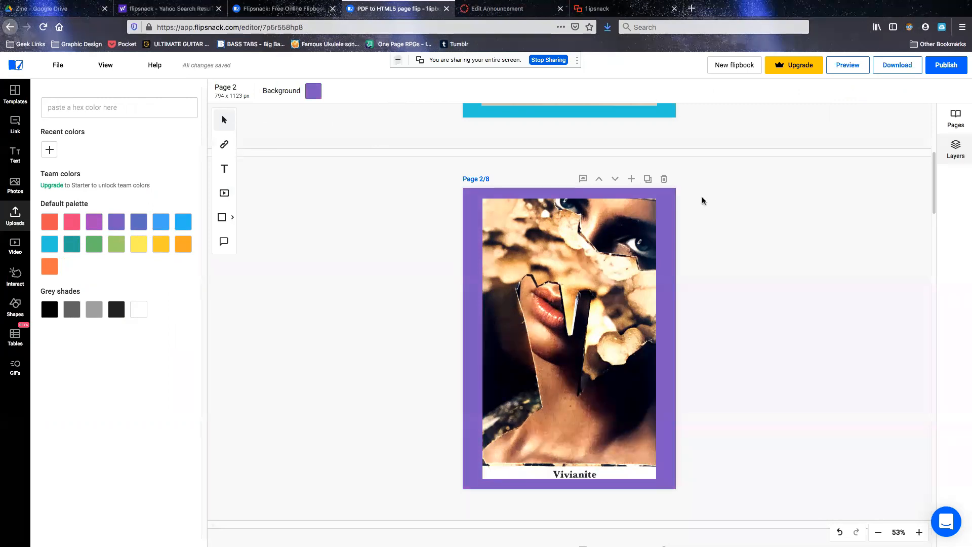
Step: Place the uploaded Atacamite image on page 3 and enlarge it at opposite corners to leave a narrow, even margin
scroll(701, 196, down, 5)
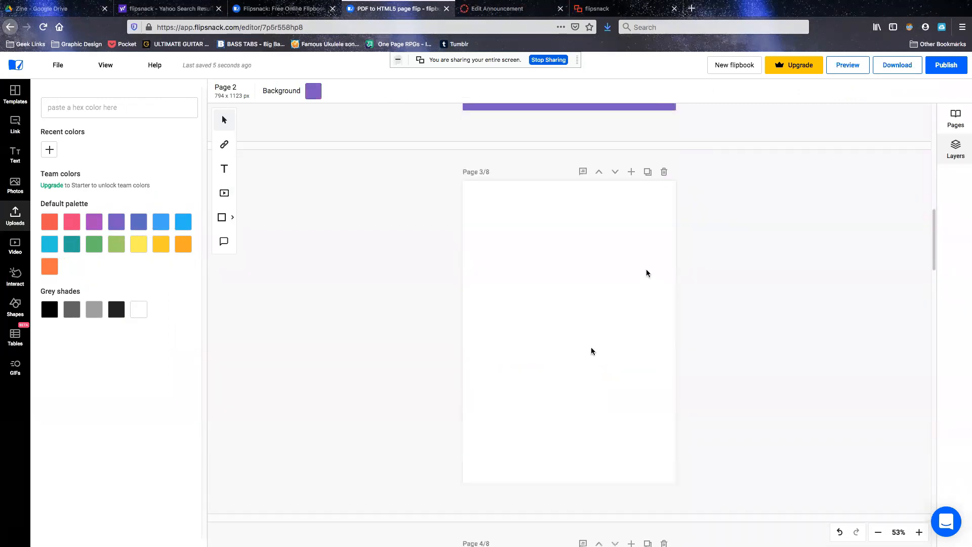
click(505, 363)
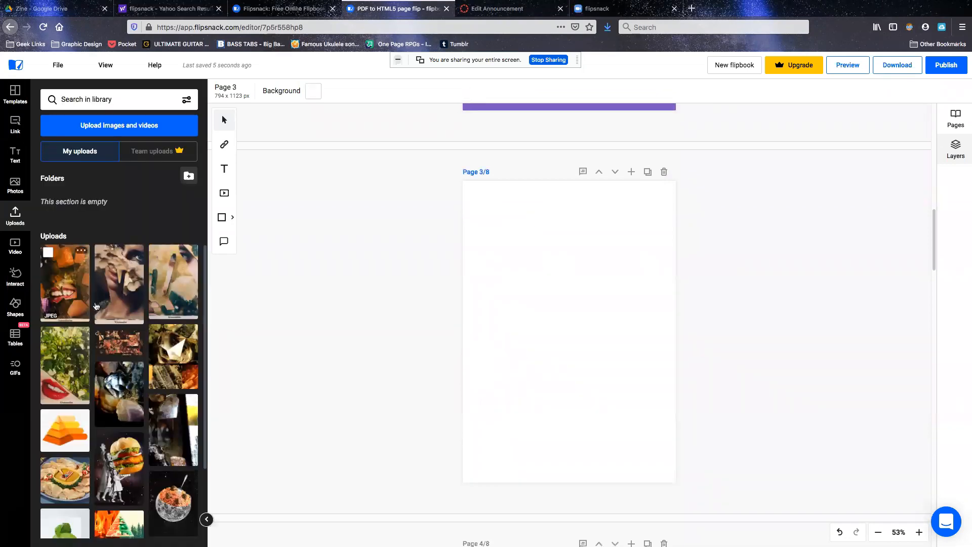
click(187, 272)
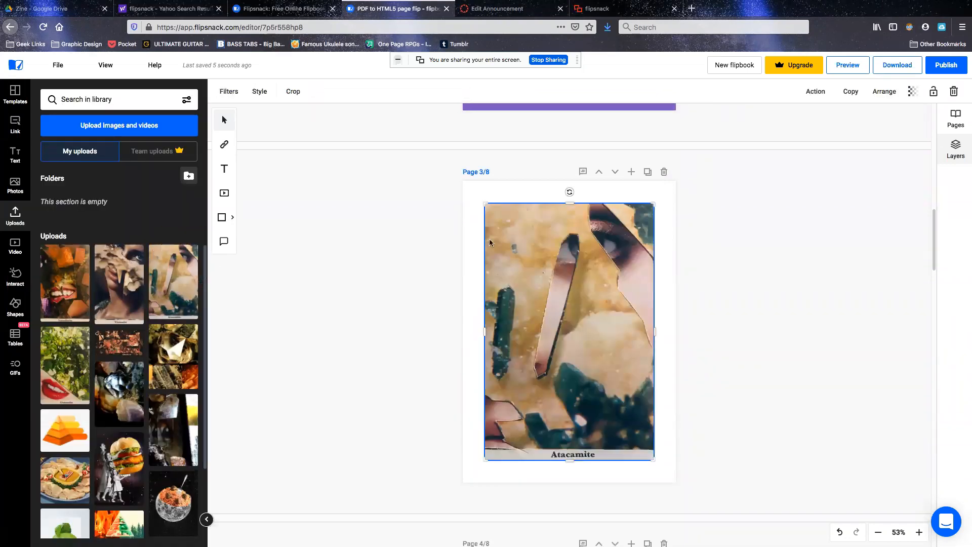
drag(653, 203, 659, 193)
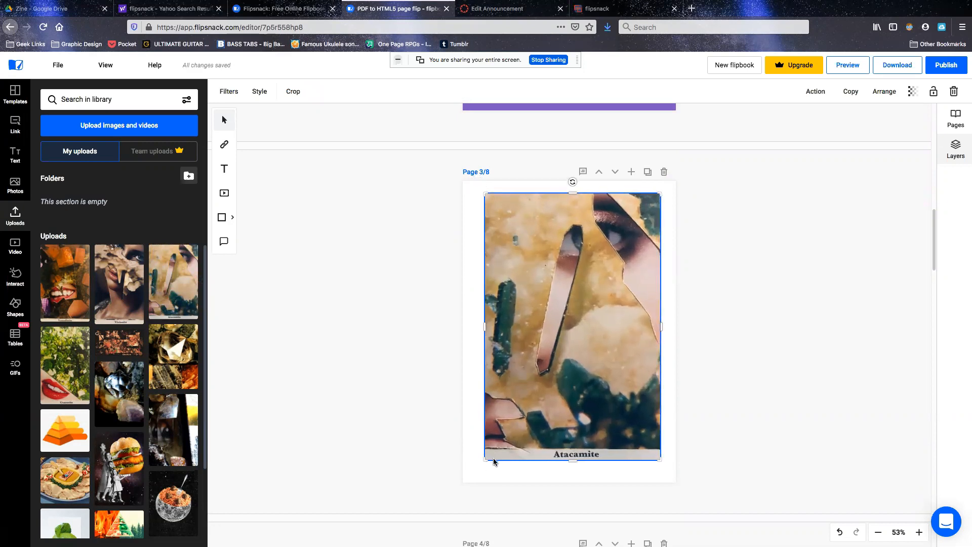
drag(485, 460, 479, 467)
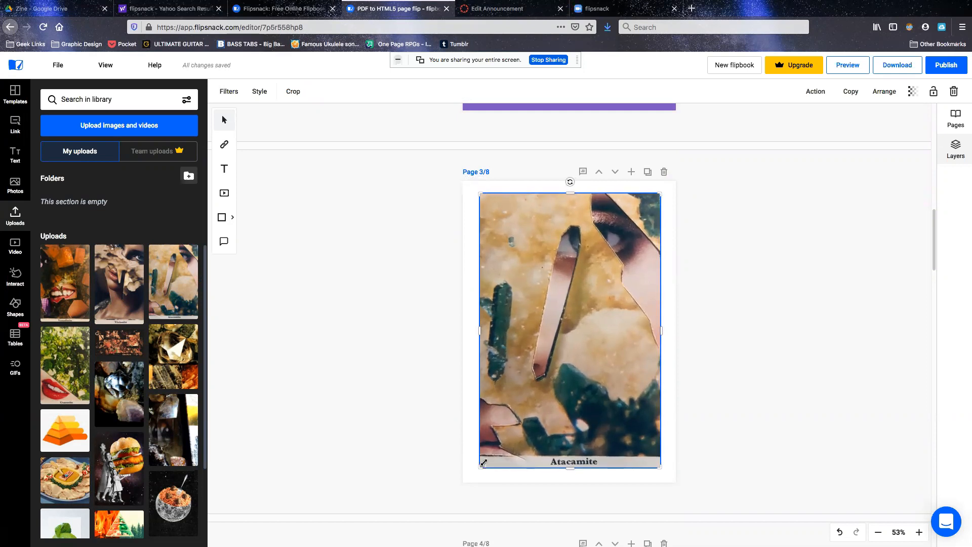
click(669, 401)
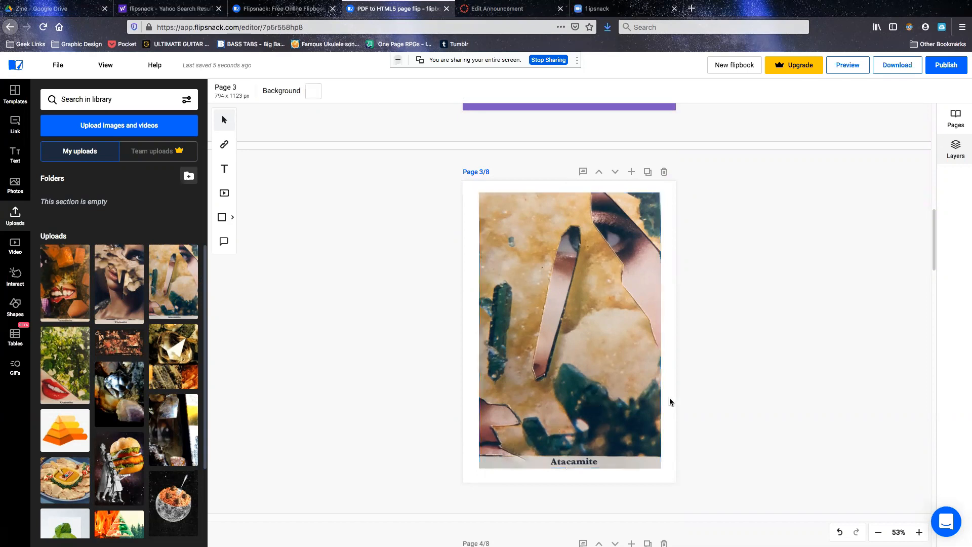
click(629, 387)
double_click(629, 388)
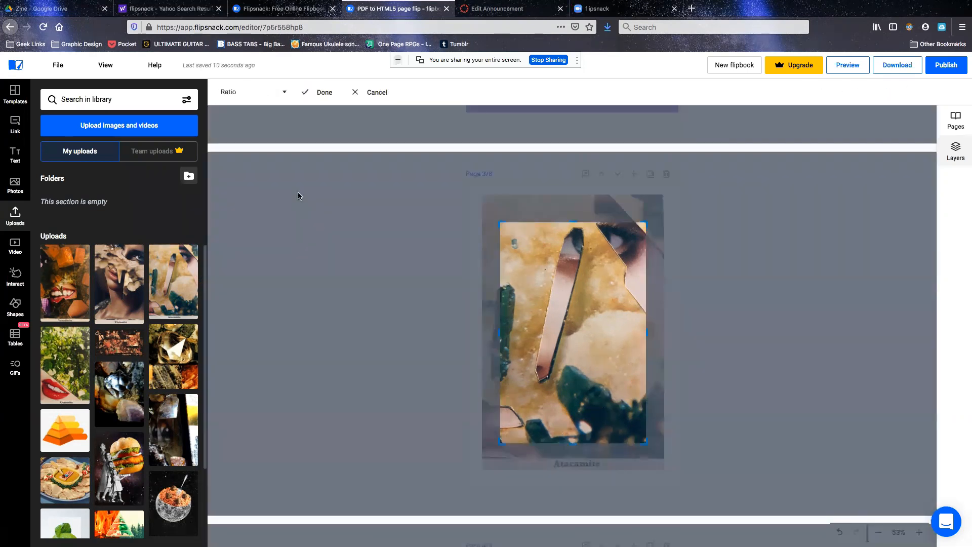
click(298, 196)
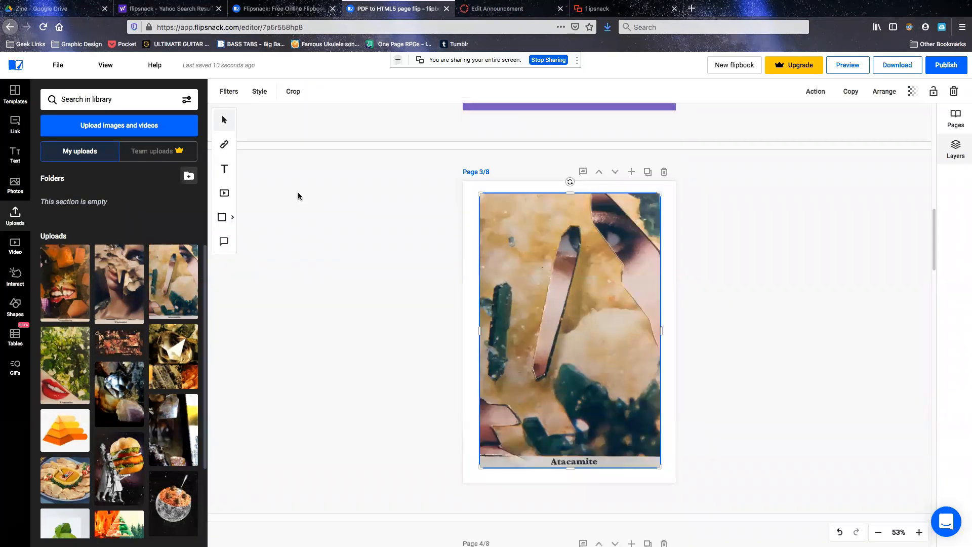
Step: Compare the Ashby and Brooklyn filters on the Atacamite image, and apply Skyline
click(234, 91)
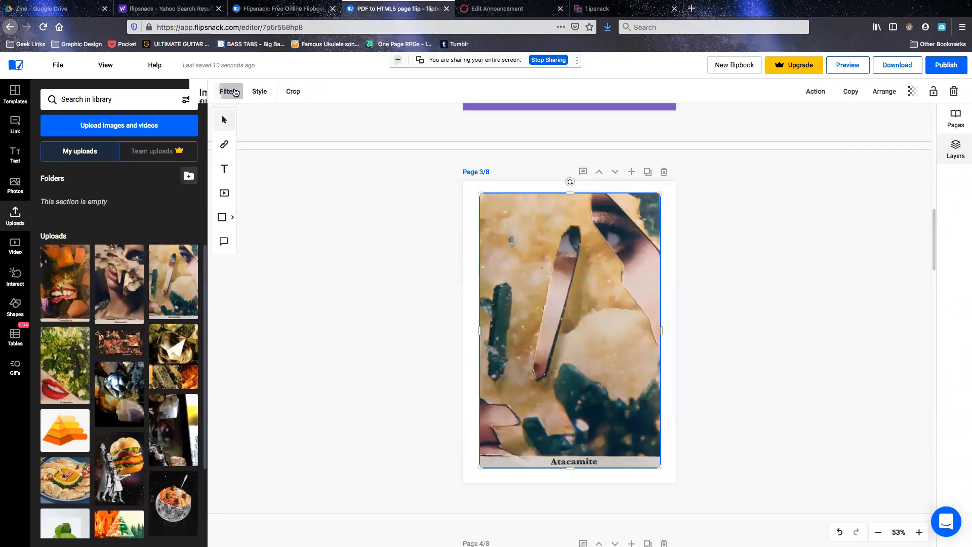
click(81, 138)
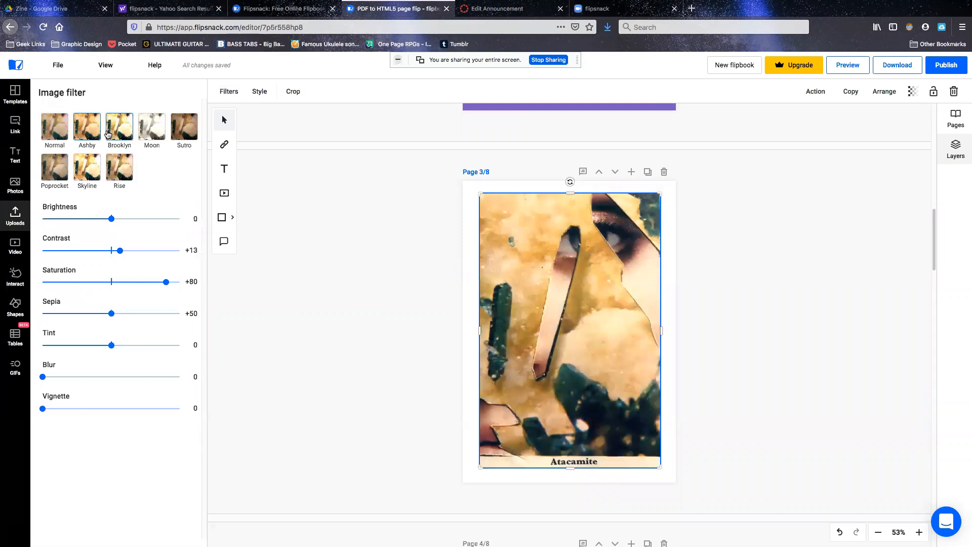
click(114, 131)
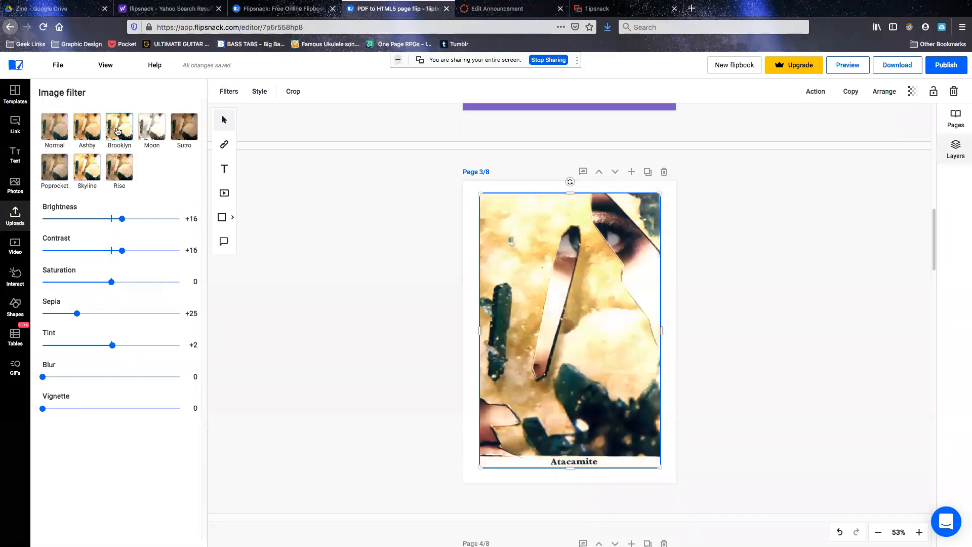
click(81, 172)
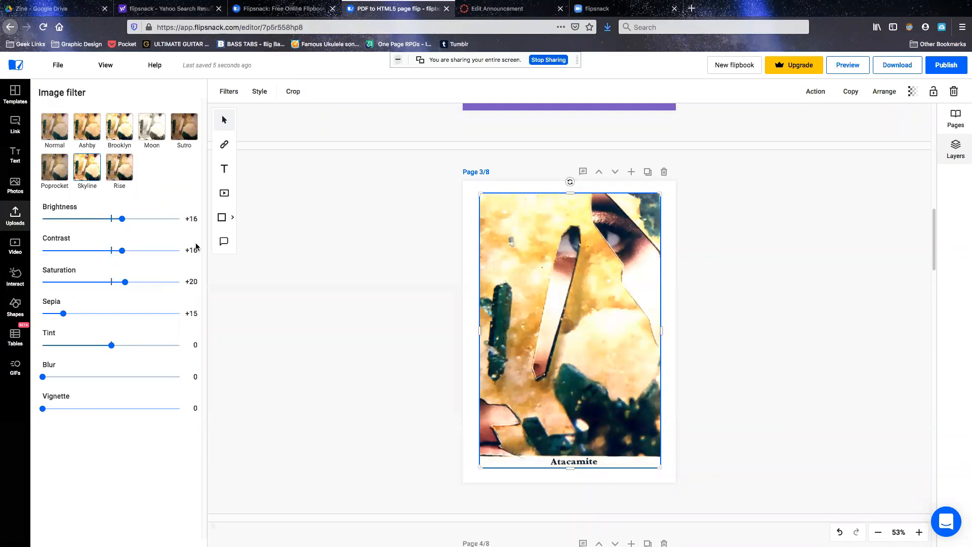
Step: Set the Atacamite image's contrast to +8 and saturation to +66, and adjust its tint slightly
drag(122, 251, 157, 292)
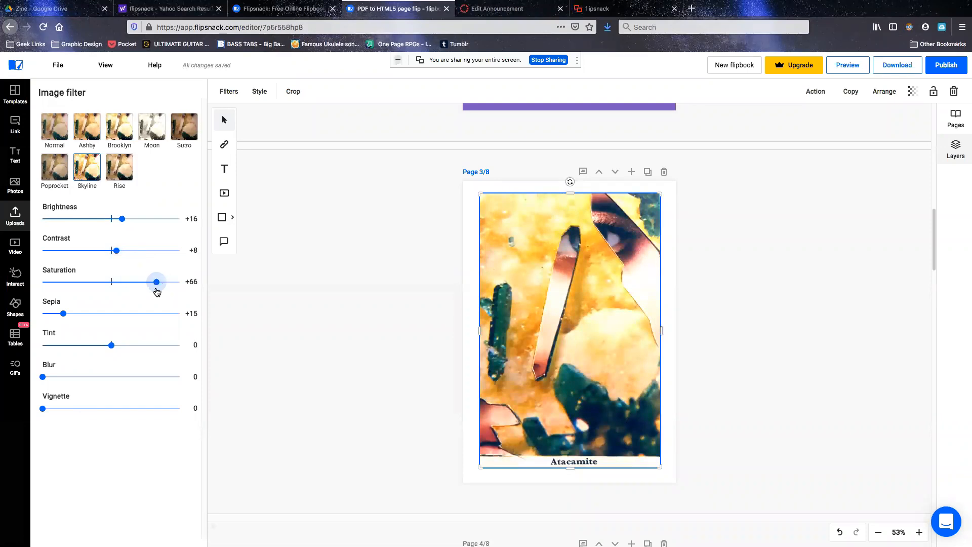
mouse_move(111, 348)
mouse_down()
mouse_move(129, 347)
mouse_move(83, 347)
mouse_move(141, 353)
mouse_move(108, 354)
mouse_up()
click(452, 255)
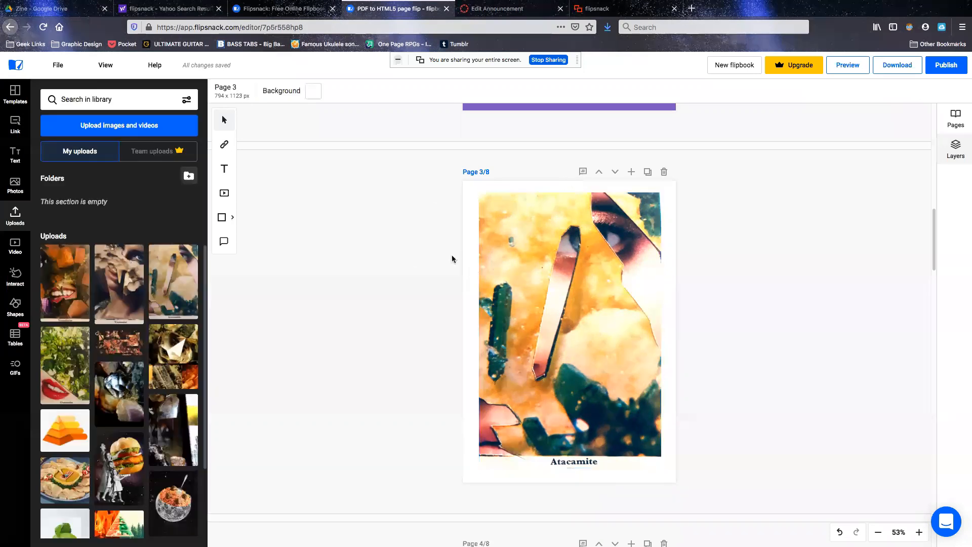
Step: Give page 3 the magenta-purple background from the default palette and compare it with the preceding pages
click(314, 92)
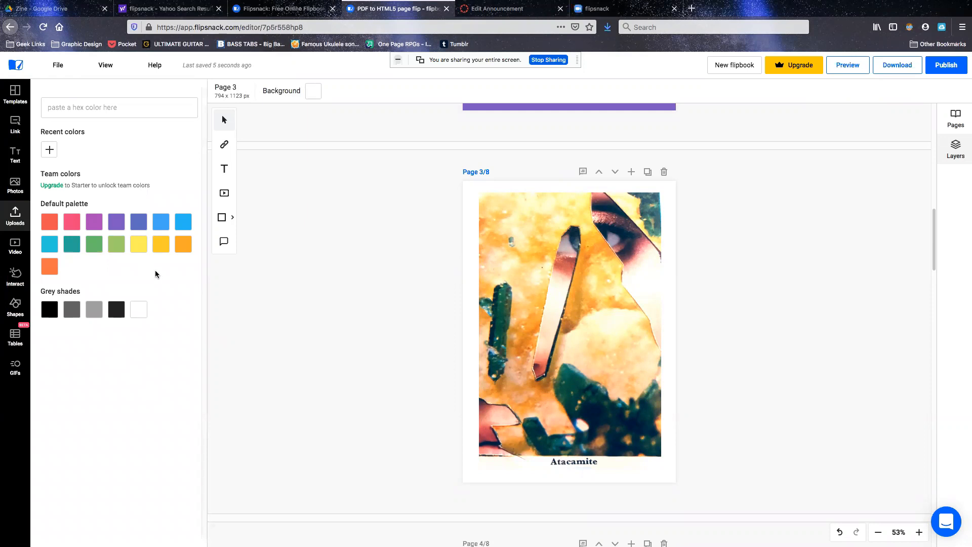
click(94, 223)
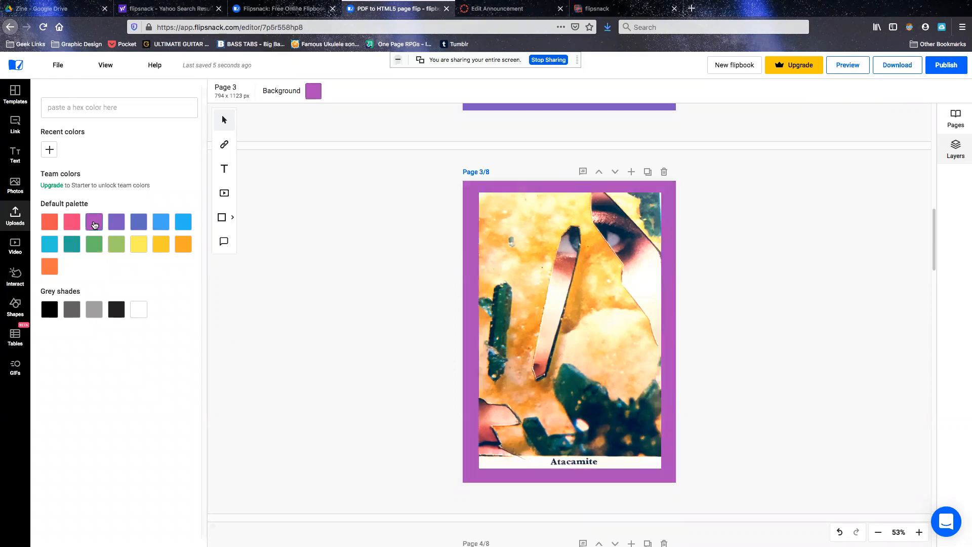
scroll(304, 292, up, 2)
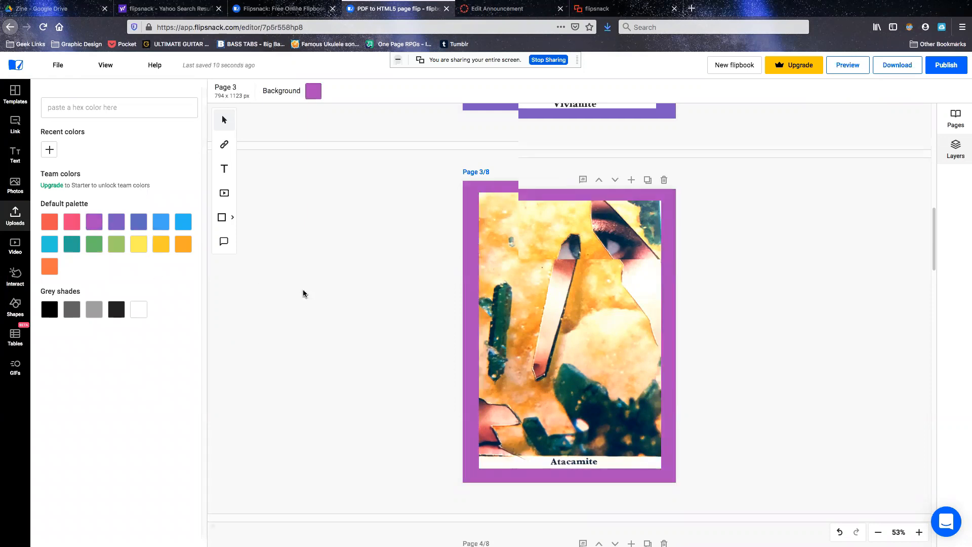
scroll(303, 294, up, 12)
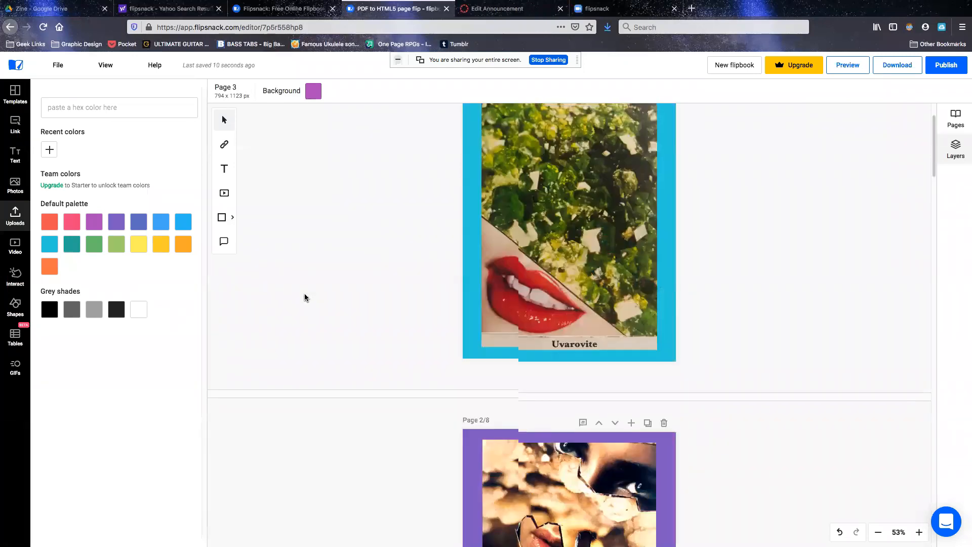
Step: Place the uploaded Vanadinite image on page 4, enlarge it to about 1035 px high and centre it on the page
scroll(304, 297, down, 16)
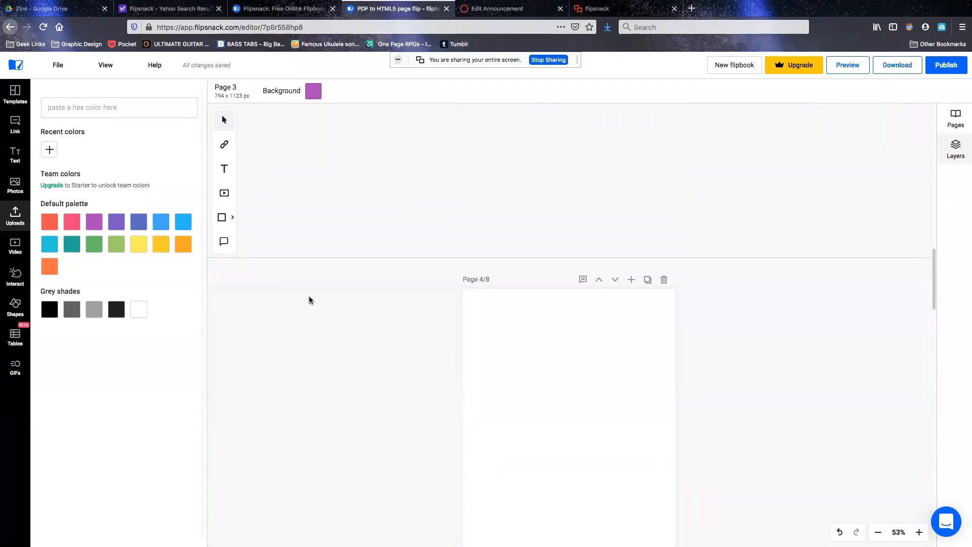
scroll(309, 297, down, 3)
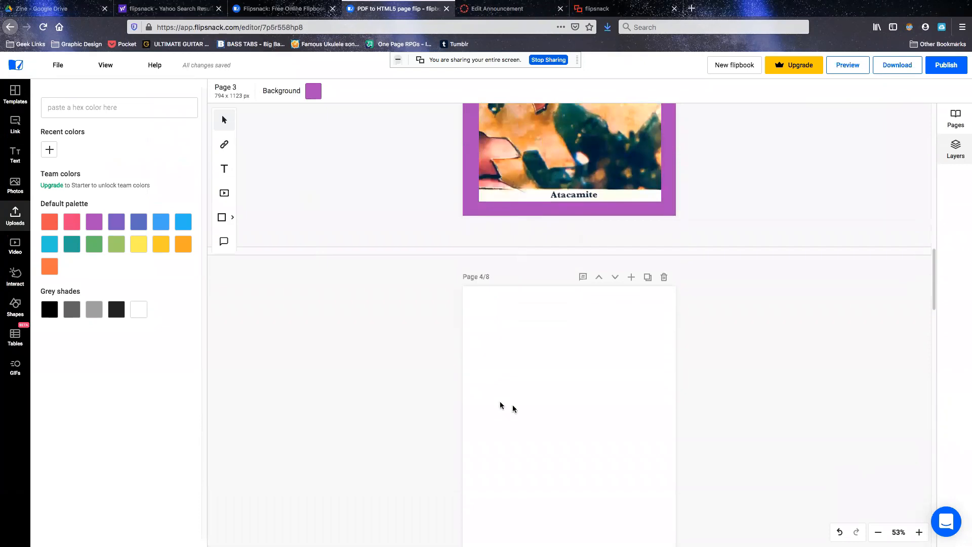
click(547, 404)
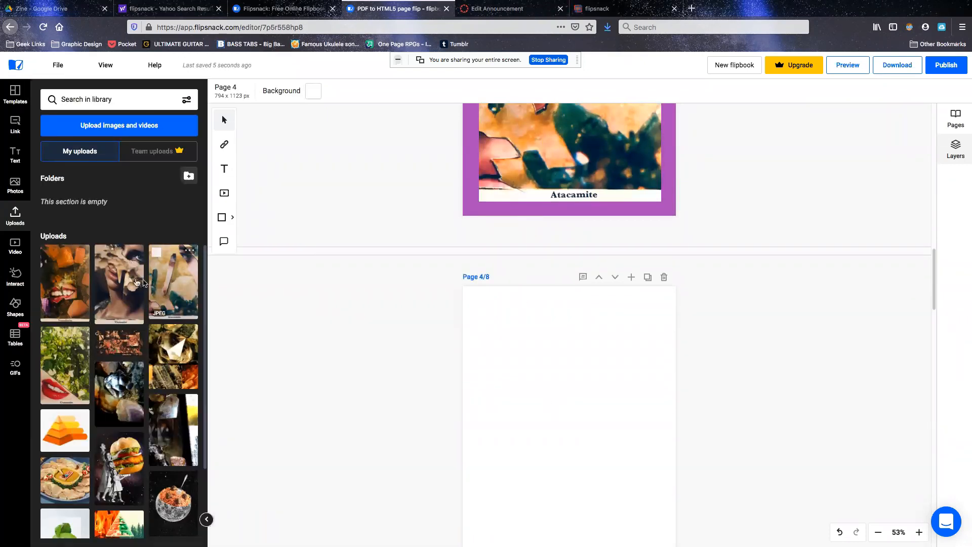
click(65, 284)
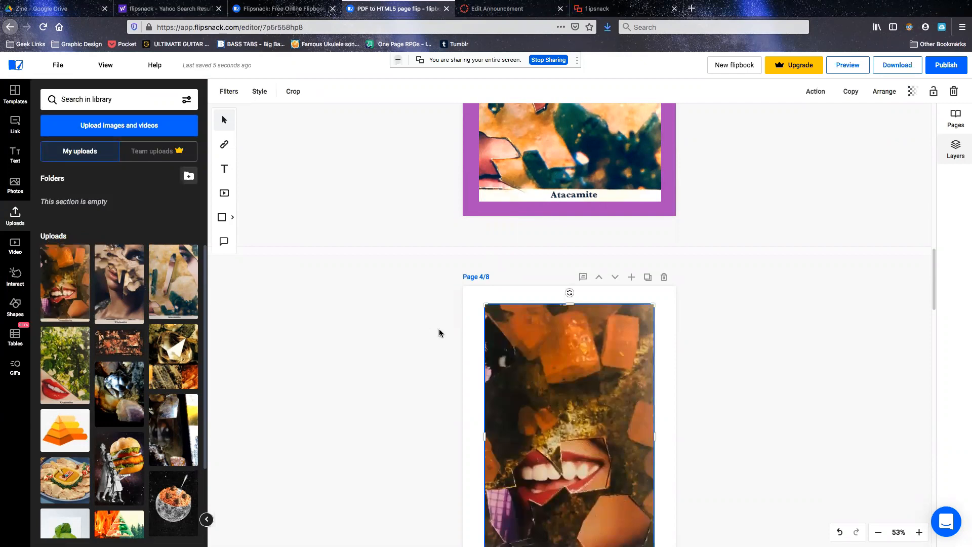
scroll(441, 331, down, 5)
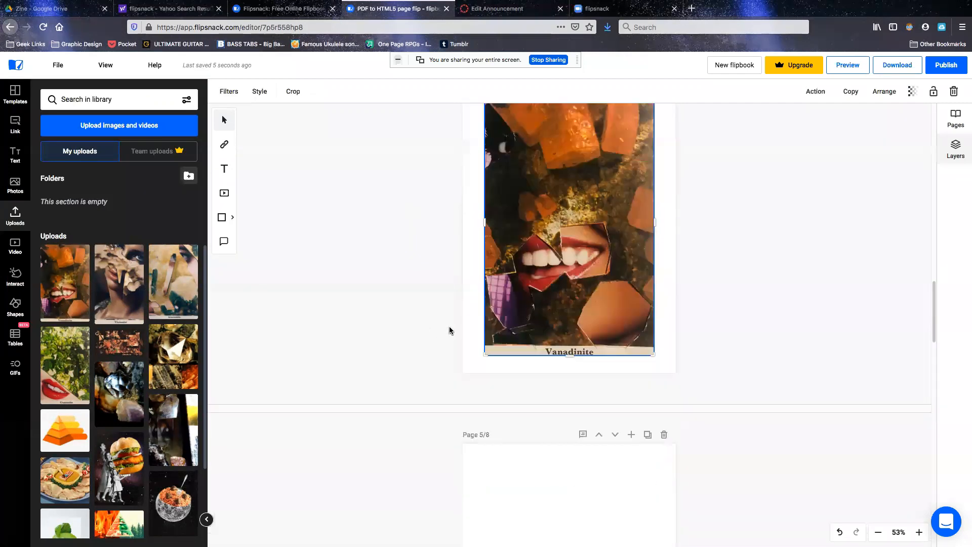
scroll(483, 289, up, 4)
drag(485, 226, 476, 217)
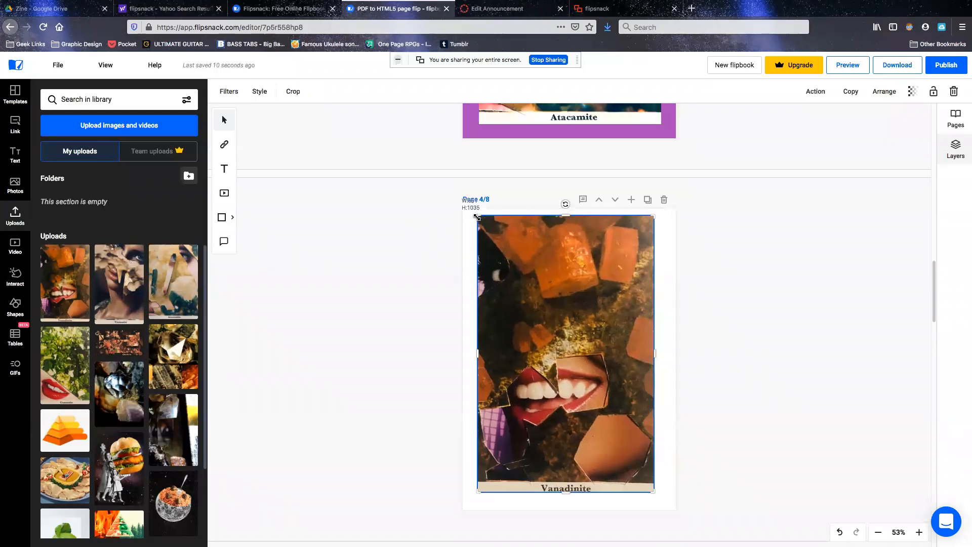
click(606, 415)
drag(606, 415, 608, 419)
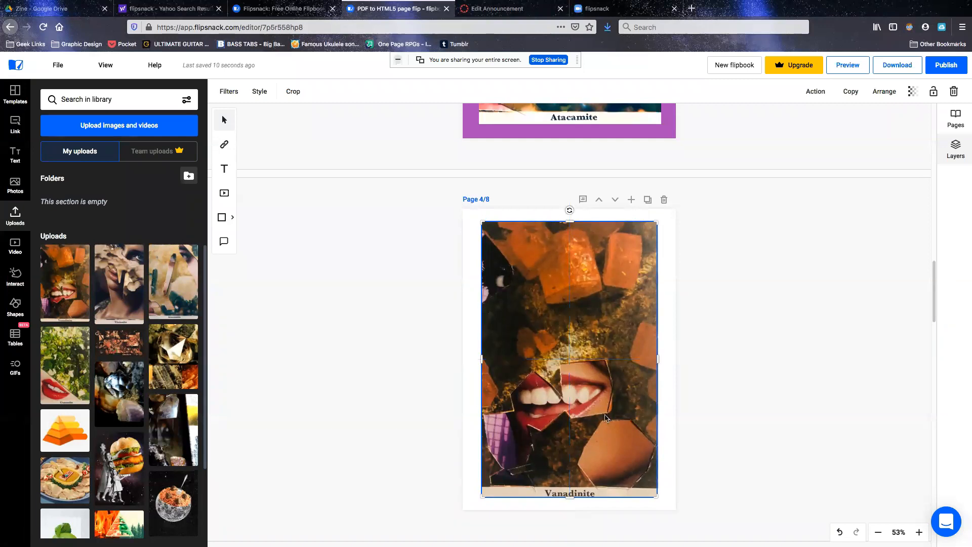
Step: Give page 4 a background from the default palette, trying coral red and settling on orange
click(468, 404)
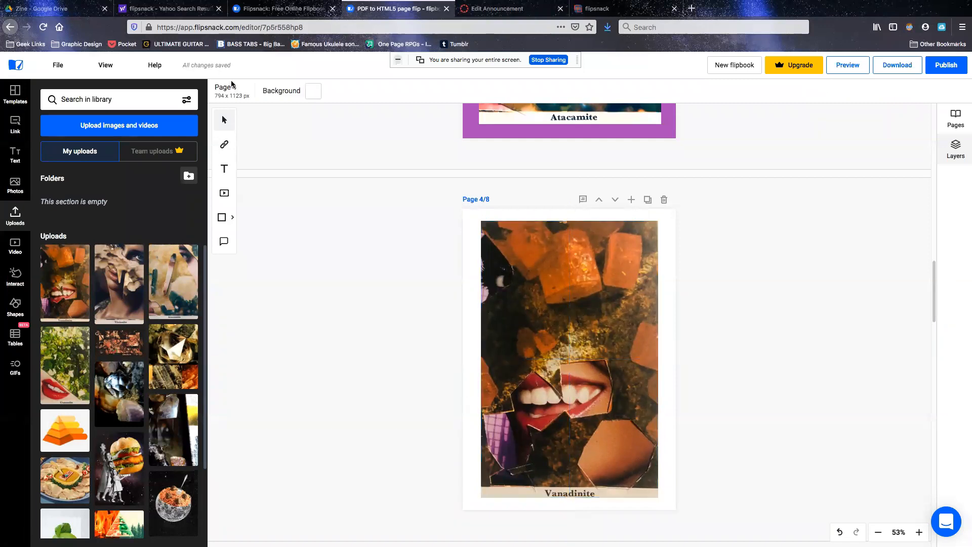
click(312, 92)
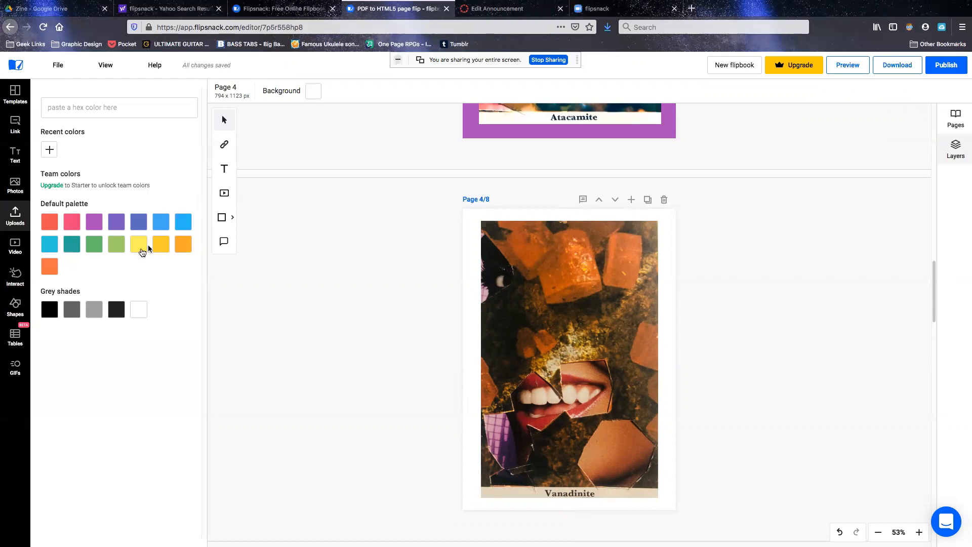
click(48, 222)
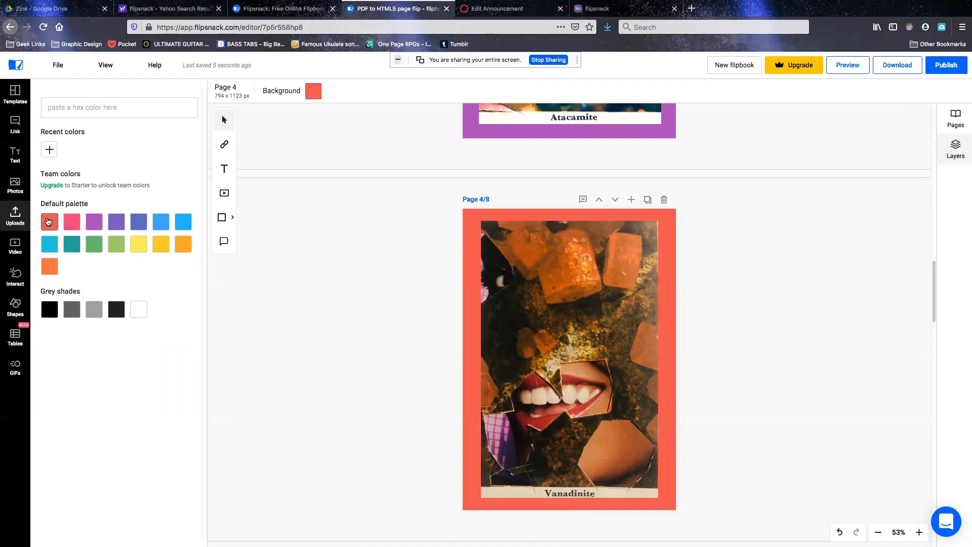
click(57, 273)
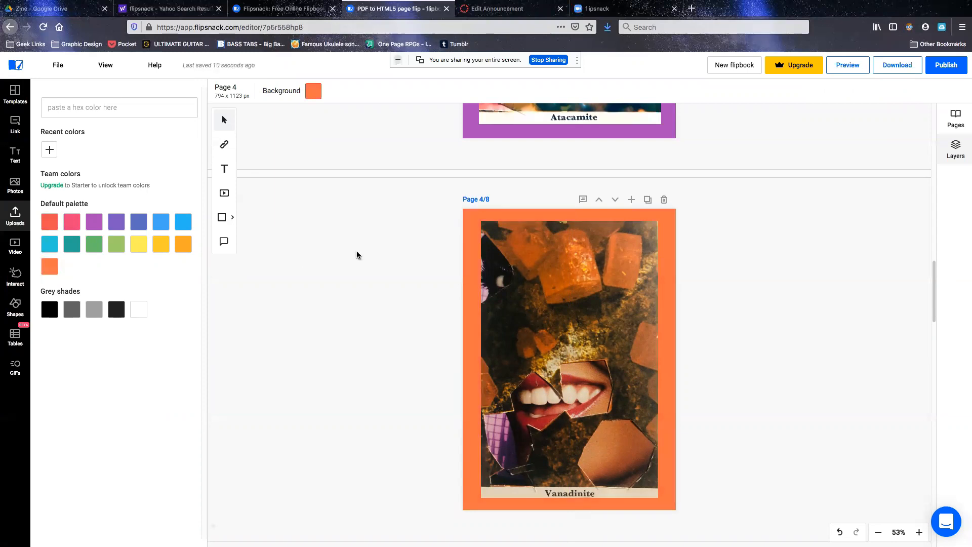
Step: Place the uploaded image of the clear crystal among dark stones on page 5
scroll(356, 253, down, 6)
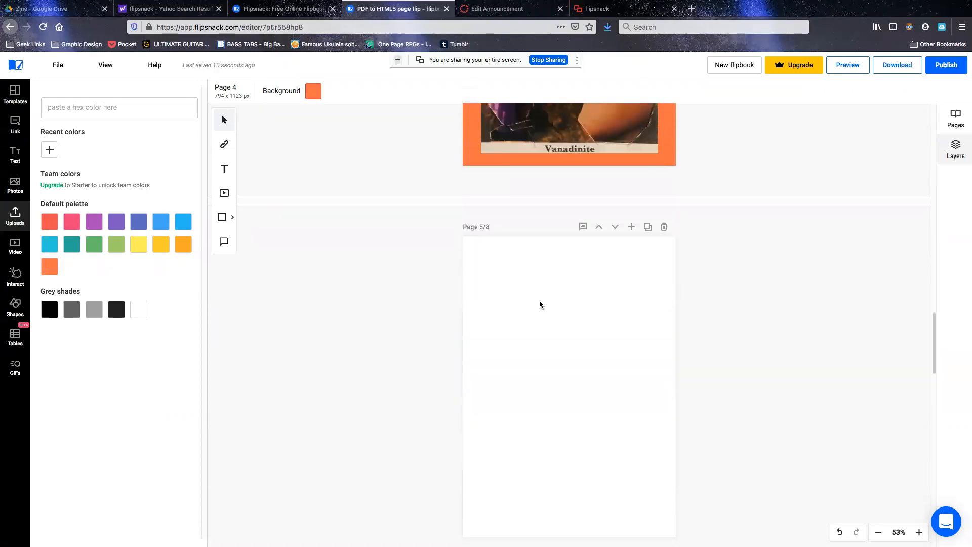
click(567, 309)
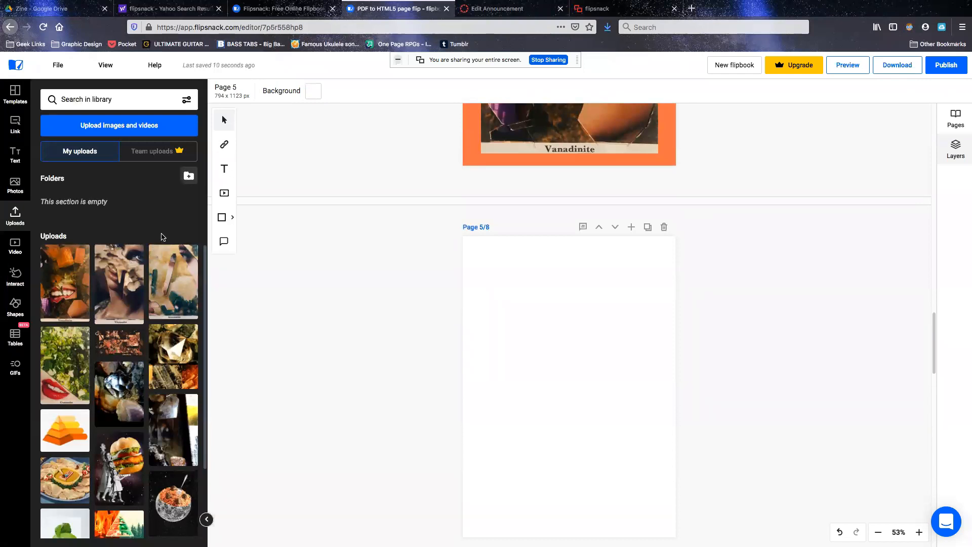
click(130, 397)
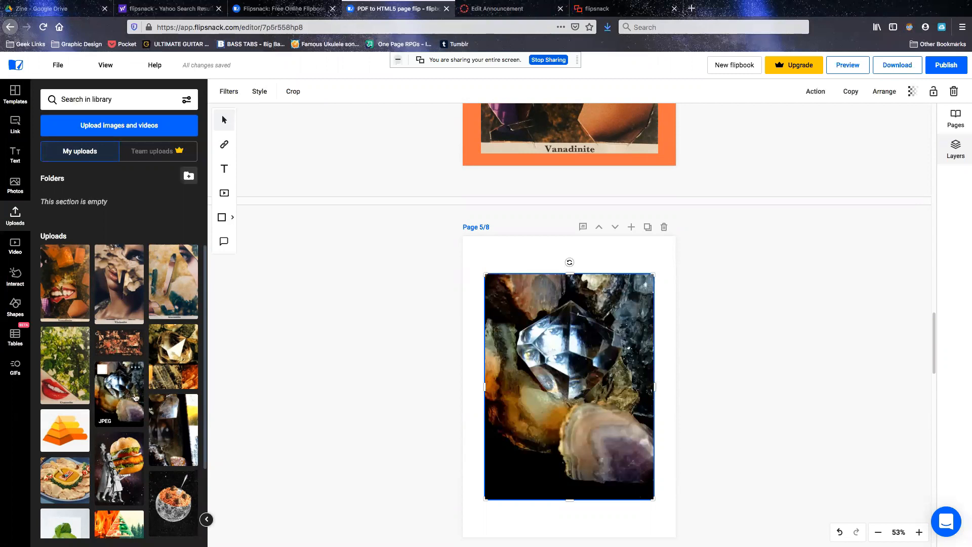
Step: Enlarge and reposition the crystal image on page 5, stretching it upward to about 696 × 1014 px
scroll(477, 326, down, 2)
drag(483, 196, 476, 179)
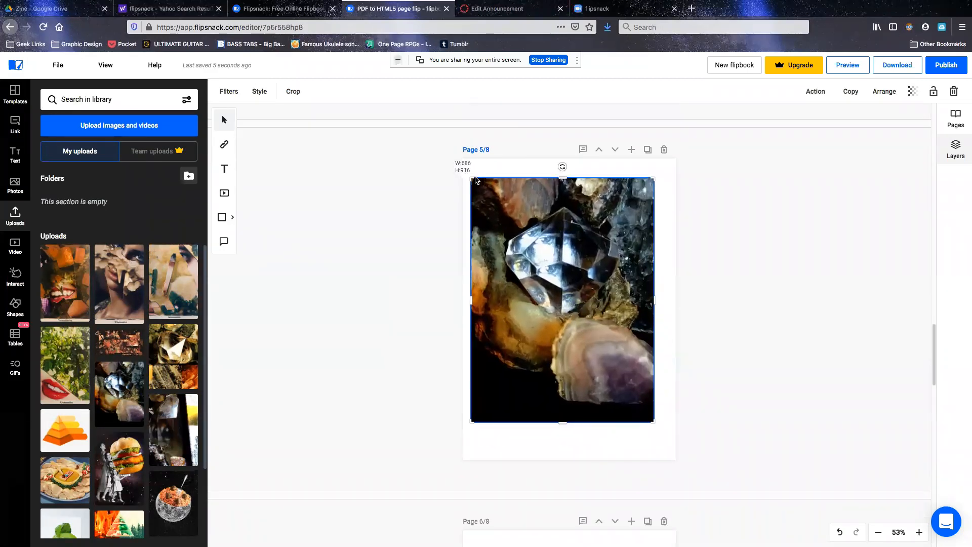
drag(519, 222, 528, 241)
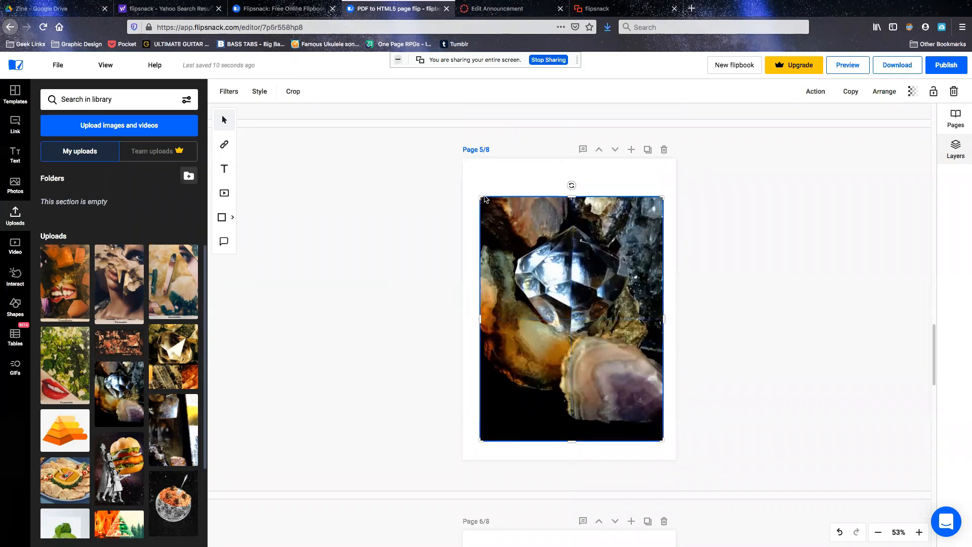
drag(481, 196, 478, 192)
drag(570, 193, 572, 170)
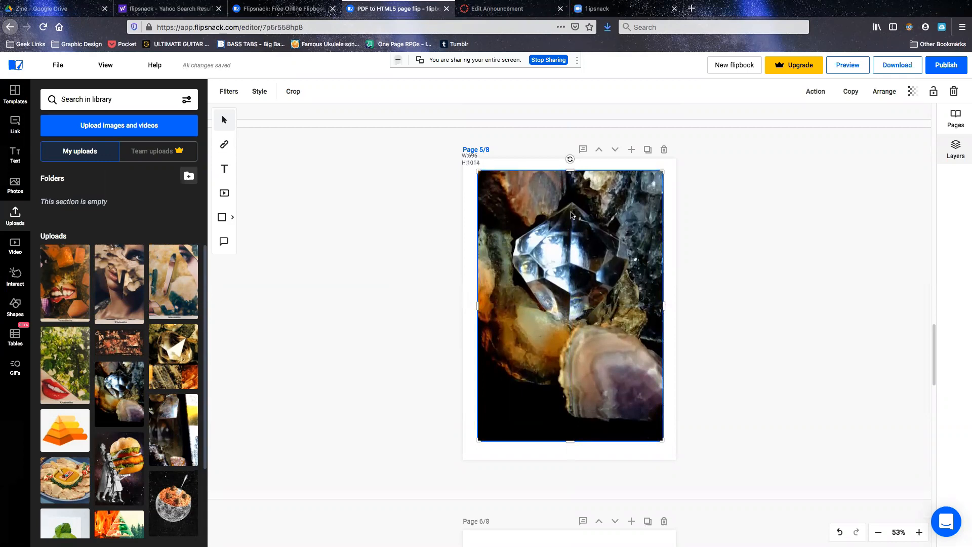
Step: Stretch the crystal image on page 5 slightly downward and nudge it to the centre of the page
drag(568, 440, 567, 445)
click(711, 395)
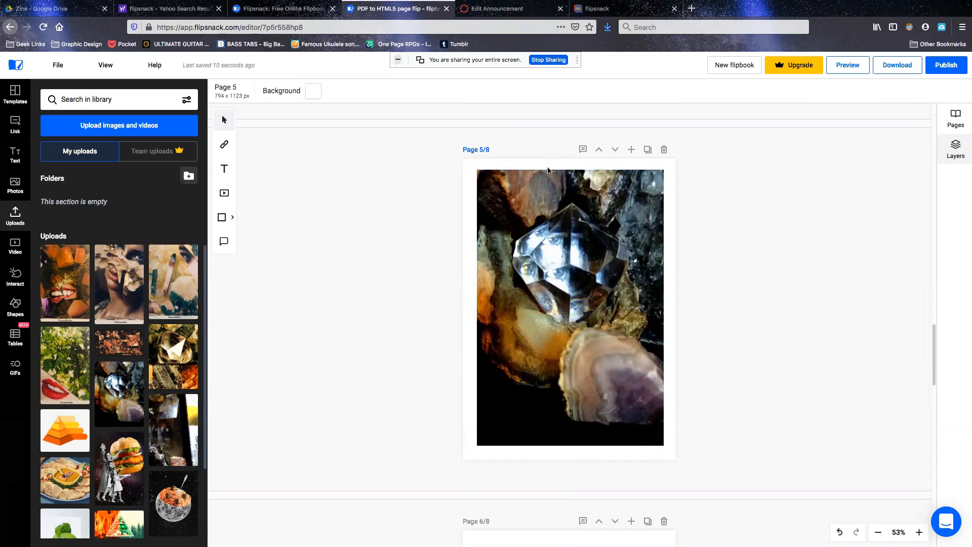
click(535, 374)
drag(535, 373, 533, 375)
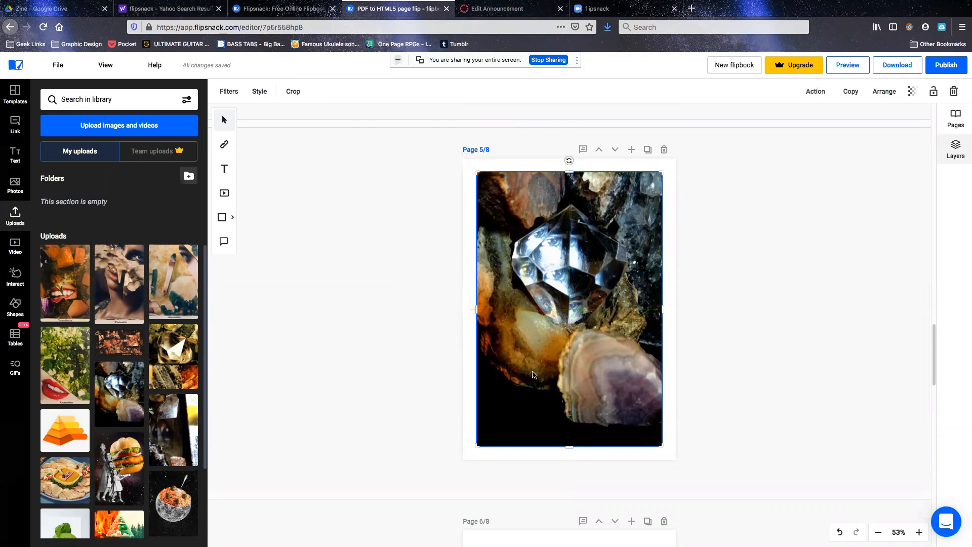
Step: Give page 5 an indigo blue background from the default palette
click(542, 455)
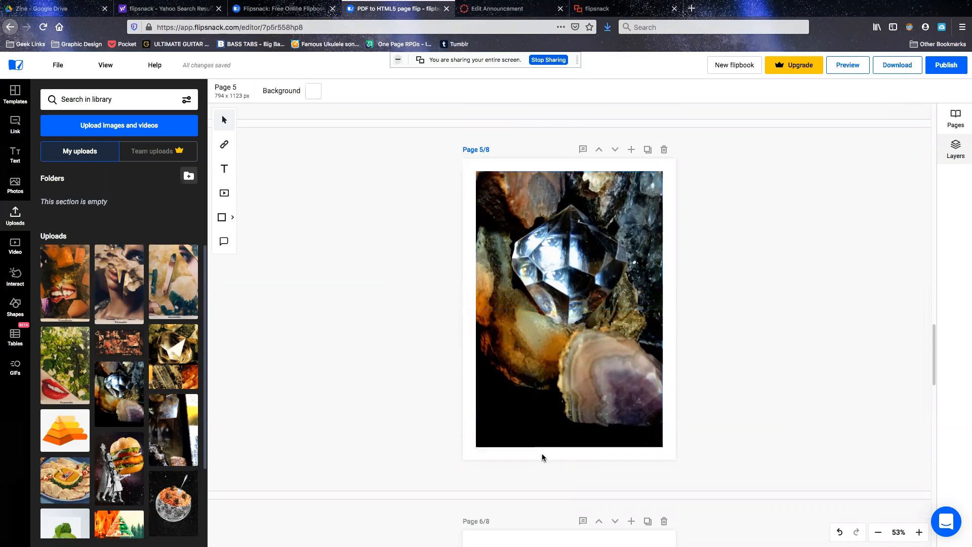
click(311, 96)
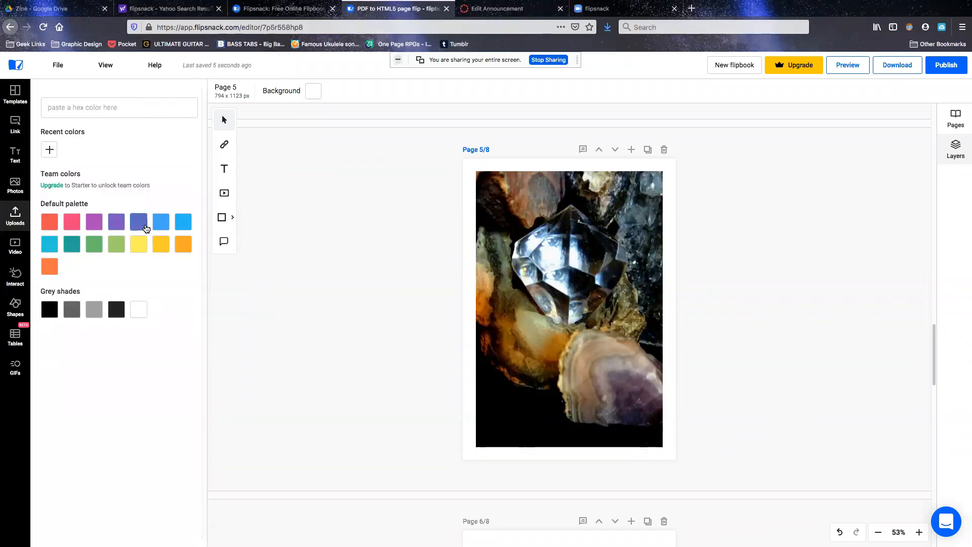
click(139, 223)
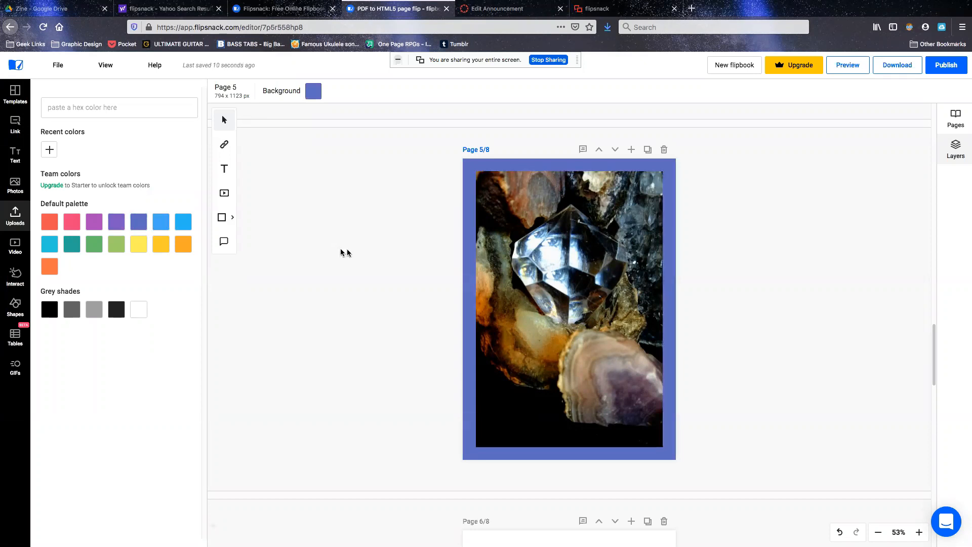
Step: Place the uploaded image of the golden faceted crystal above striped and orange minerals on page 6
scroll(432, 254, up, 1)
scroll(431, 254, up, 20)
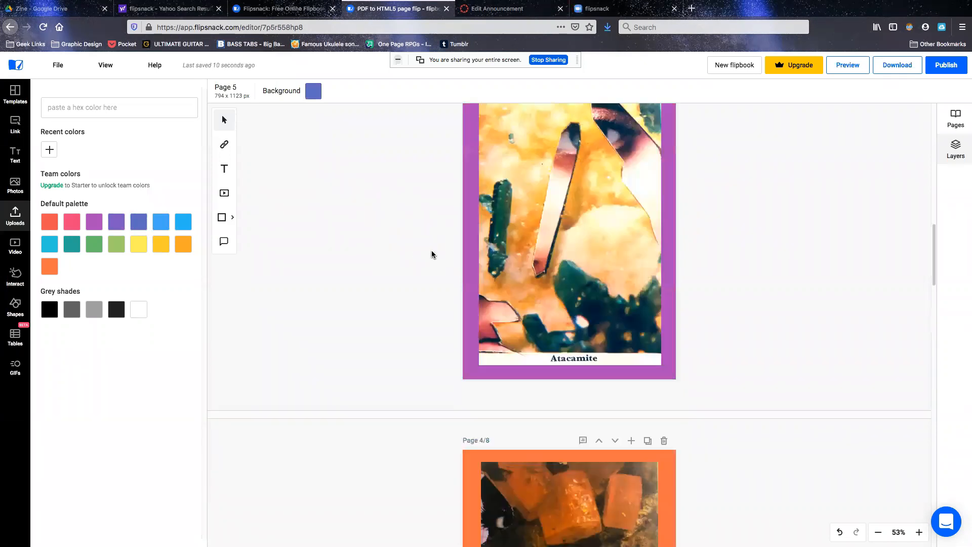
scroll(431, 254, up, 3)
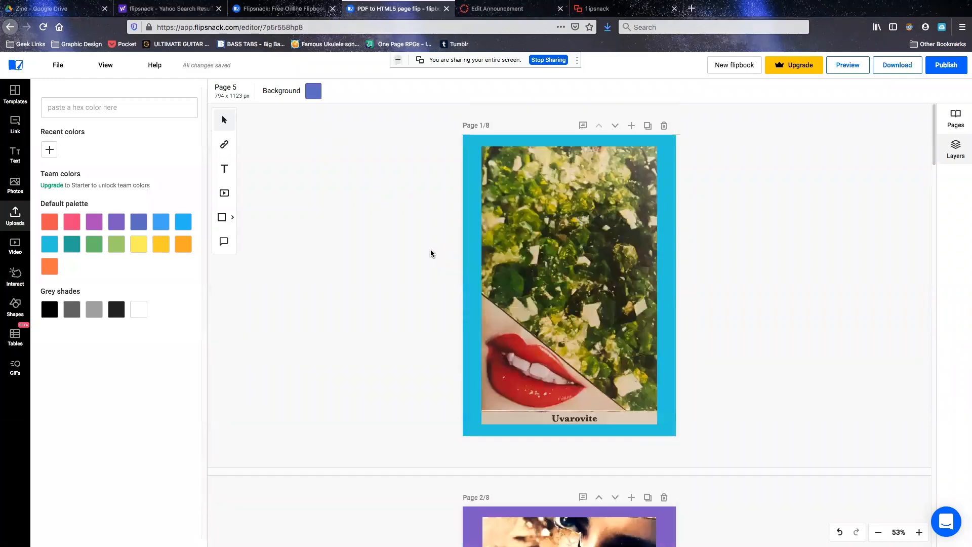
scroll(431, 253, down, 20)
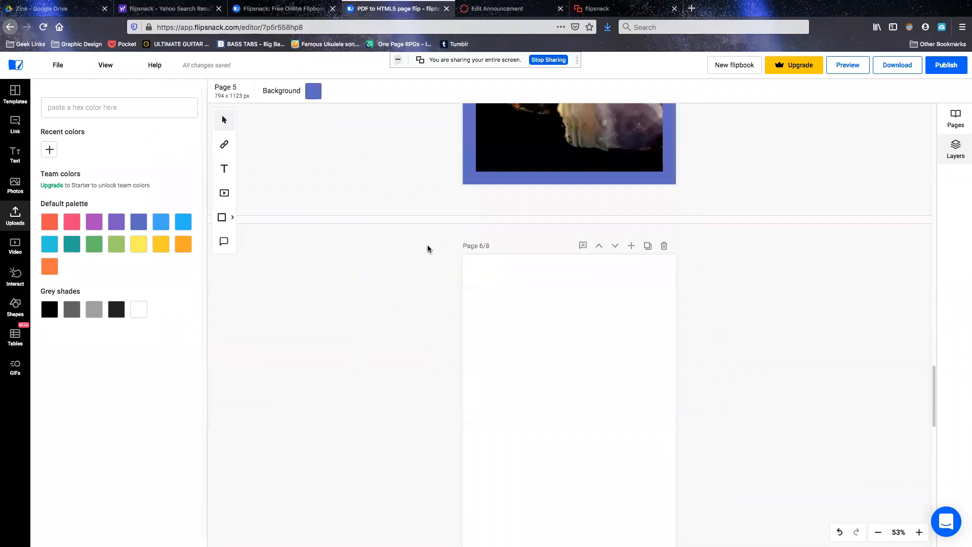
click(543, 307)
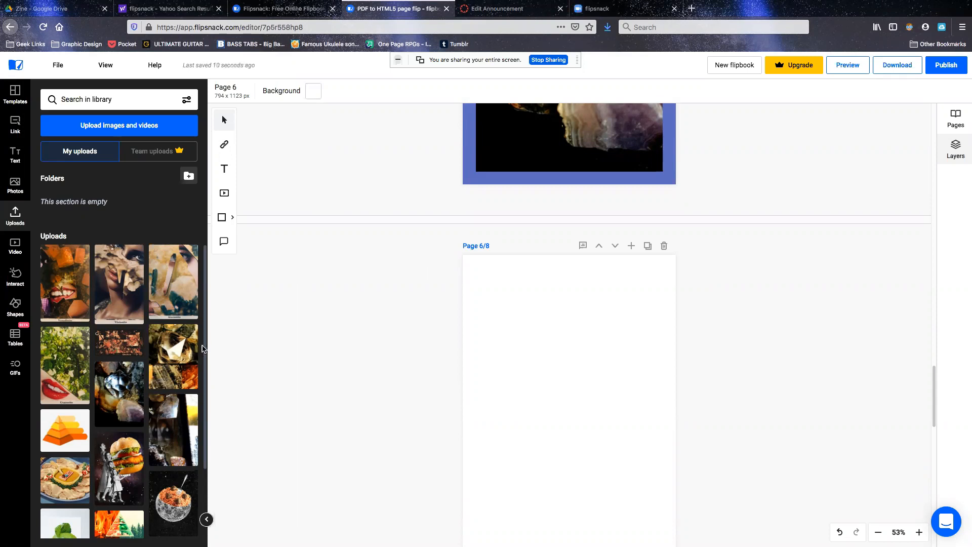
drag(191, 356, 303, 351)
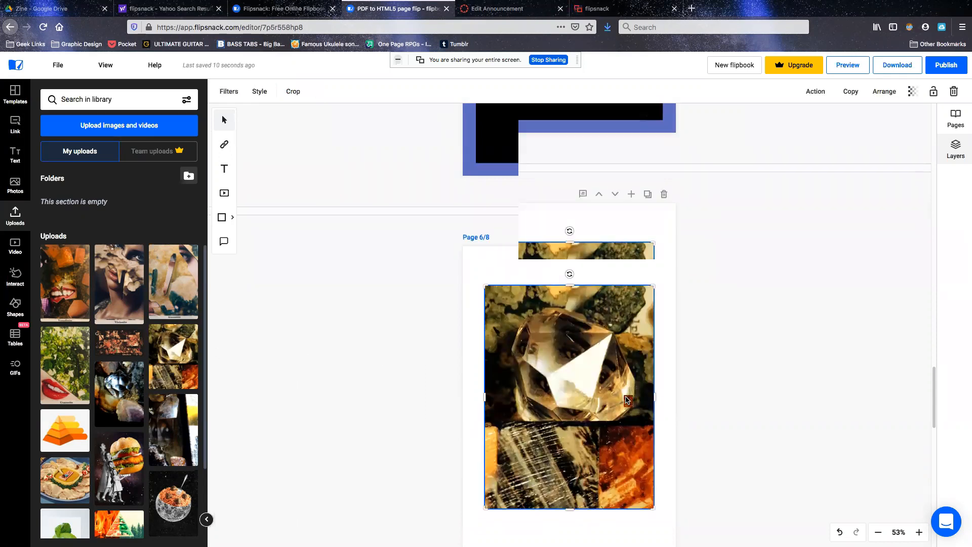
scroll(593, 362, down, 3)
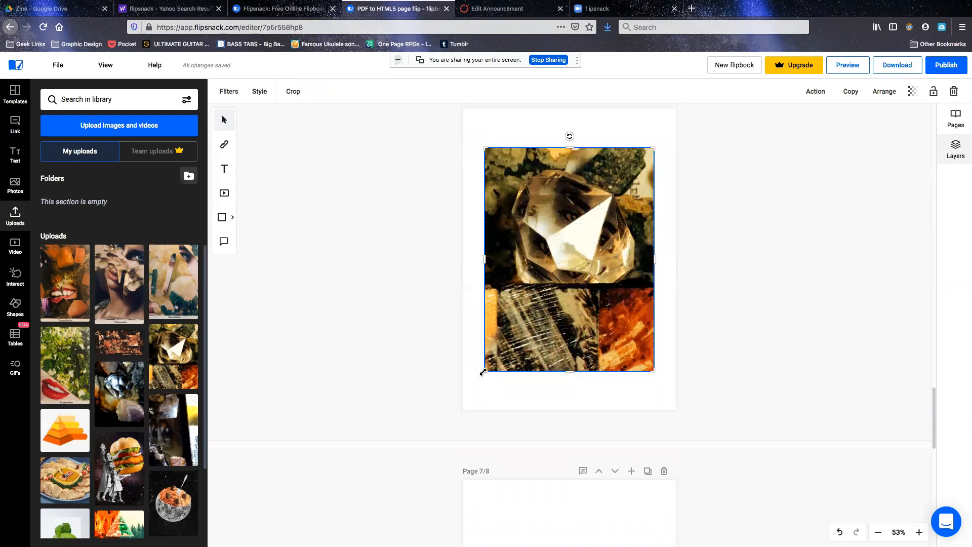
Step: Enlarge the image on page 6 from its lower corners and stretch it upward, leaving a narrow margin around it
drag(482, 372, 474, 387)
drag(654, 387, 665, 396)
scroll(569, 240, up, 2)
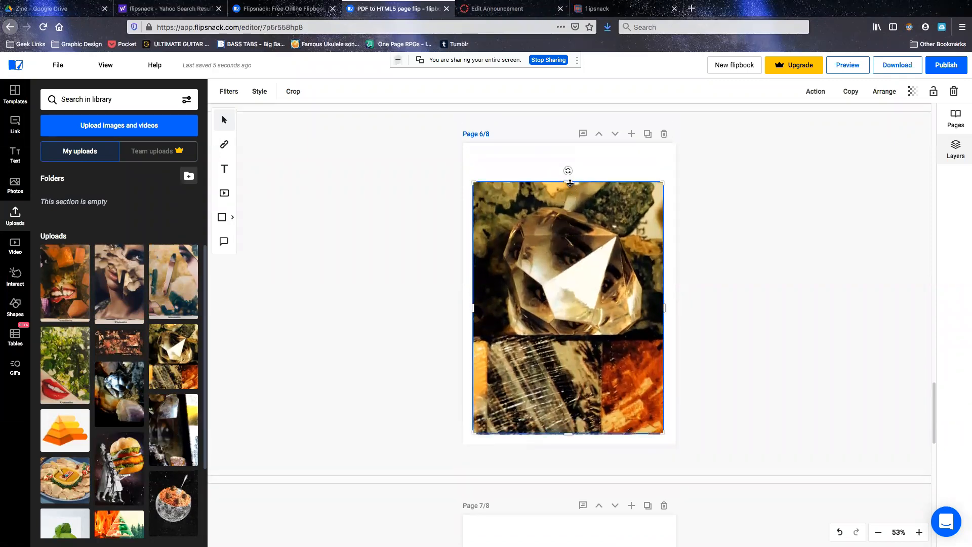
drag(569, 175, 568, 175)
drag(568, 167, 568, 150)
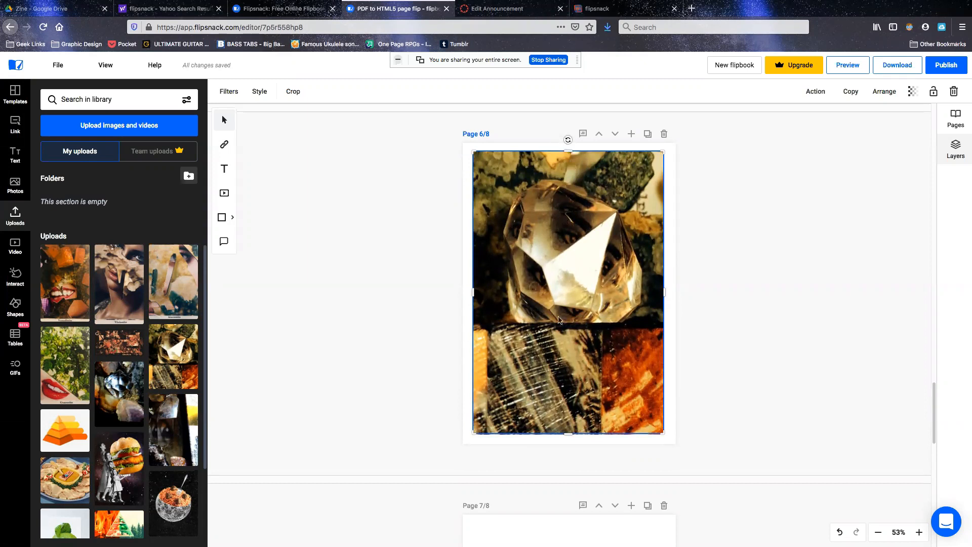
Step: Give page 6 an amber yellow background from the default palette
click(470, 257)
click(307, 90)
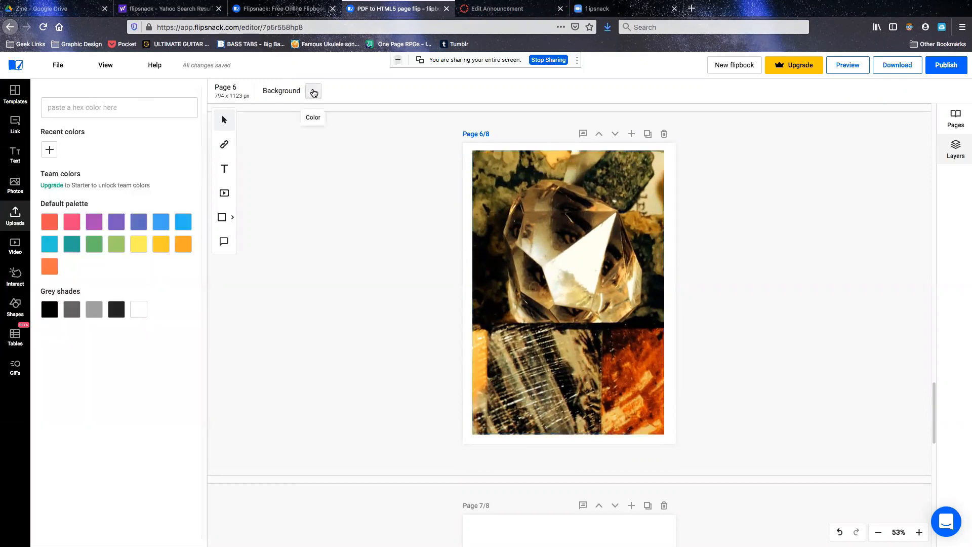
click(163, 248)
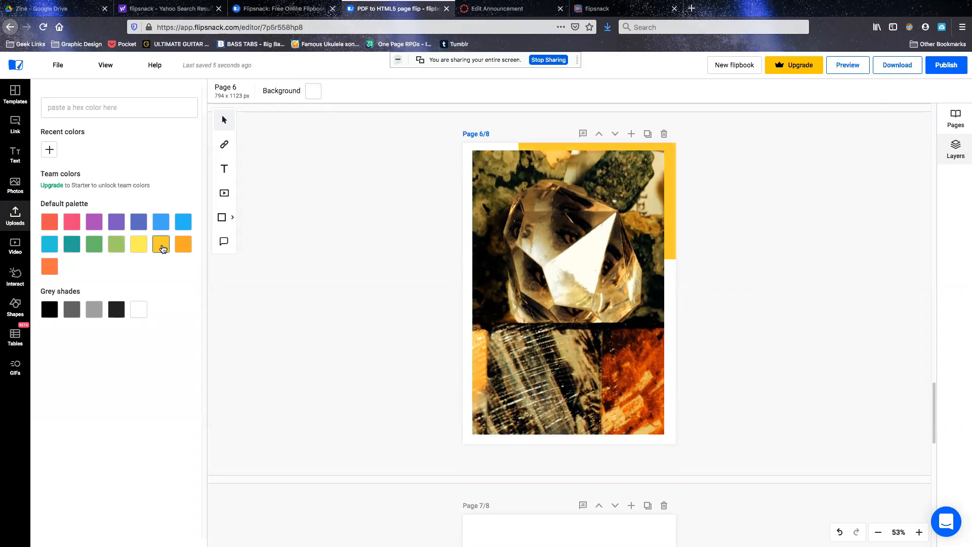
click(361, 268)
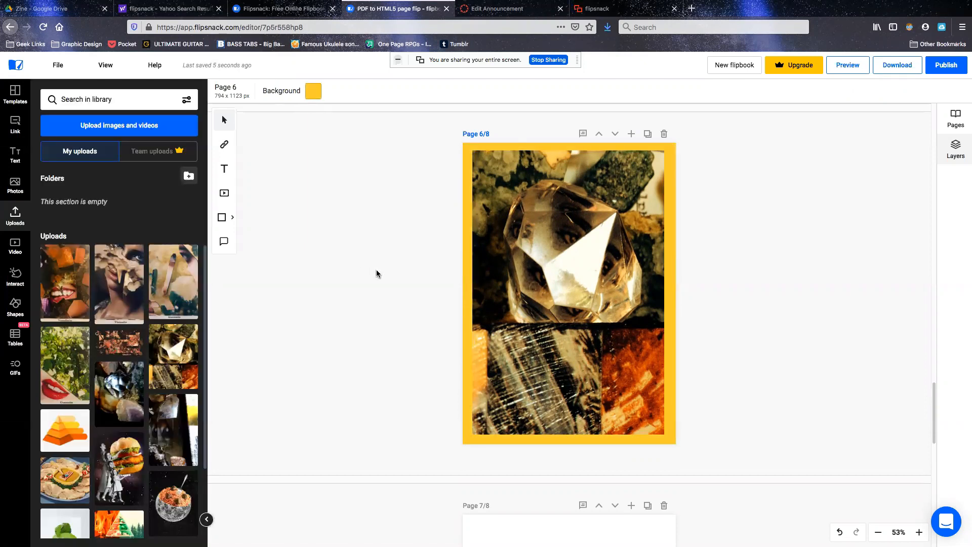
Step: Place the uploaded image of the tall smoky crystal with dark and yellow sections on page 7
scroll(376, 269, down, 3)
scroll(378, 270, down, 4)
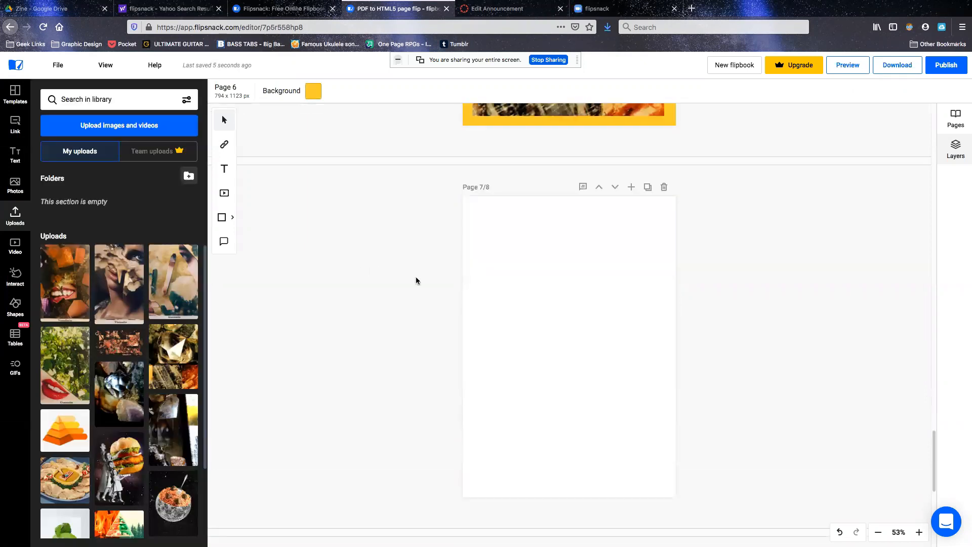
click(503, 293)
drag(168, 434, 554, 220)
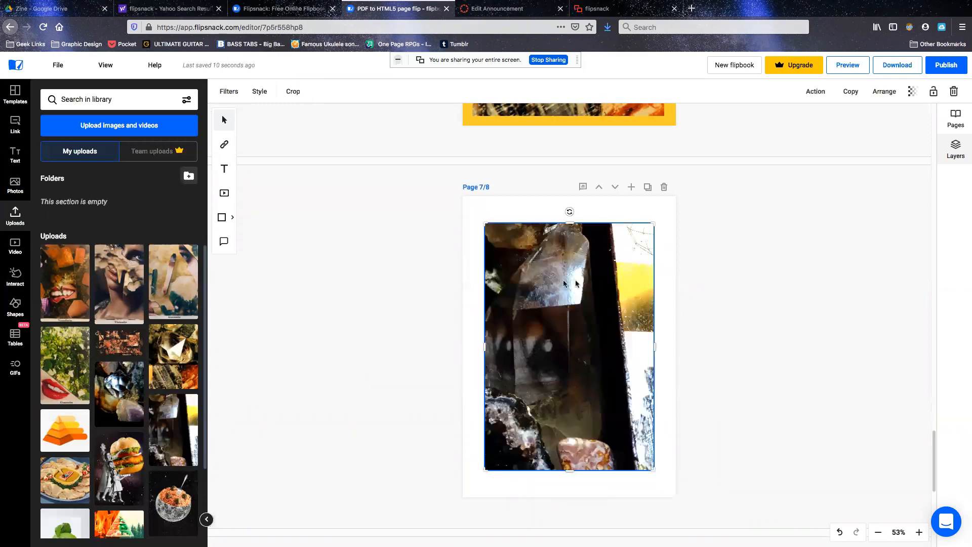
Step: Enlarge the smoky crystal image on page 7 upward, downward and sideways, and centre it within a narrow margin
drag(568, 223, 567, 211)
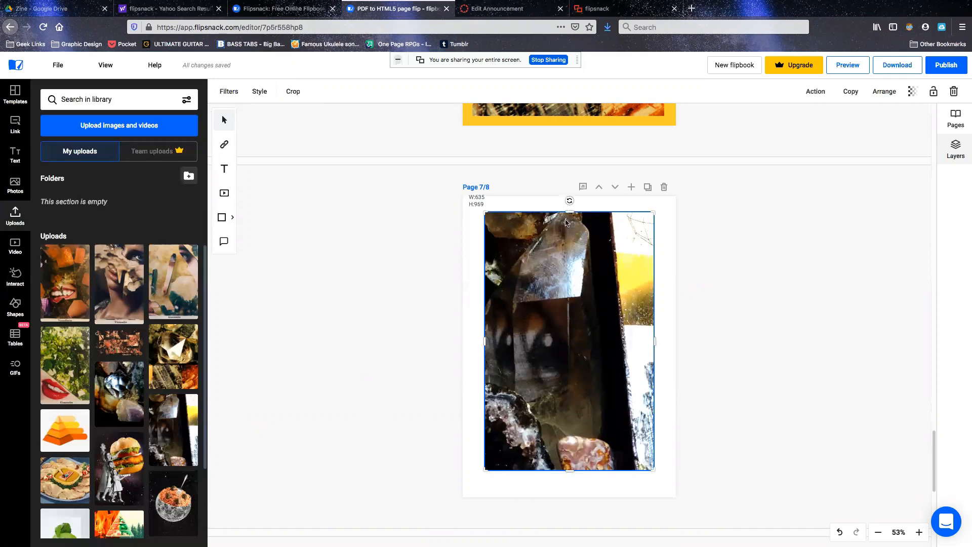
drag(485, 469, 477, 478)
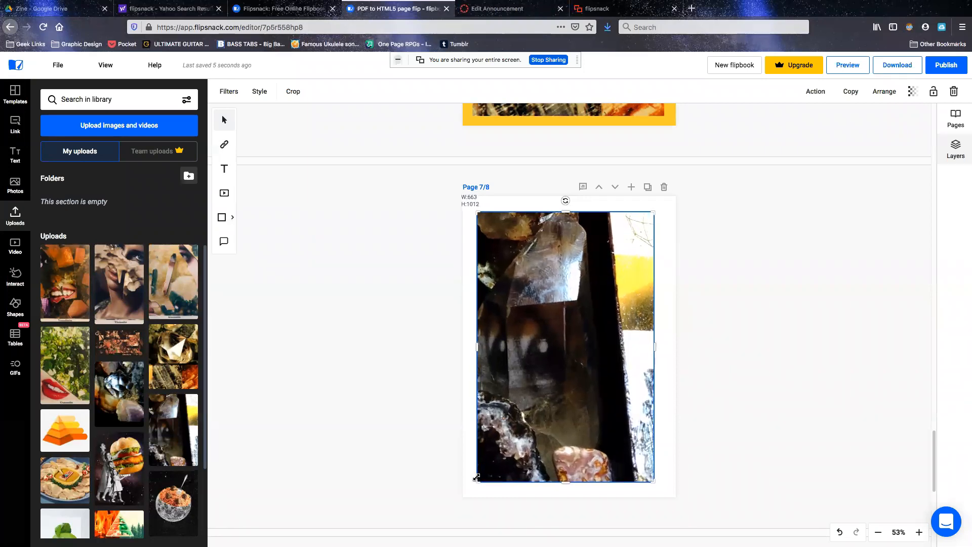
drag(649, 484, 657, 486)
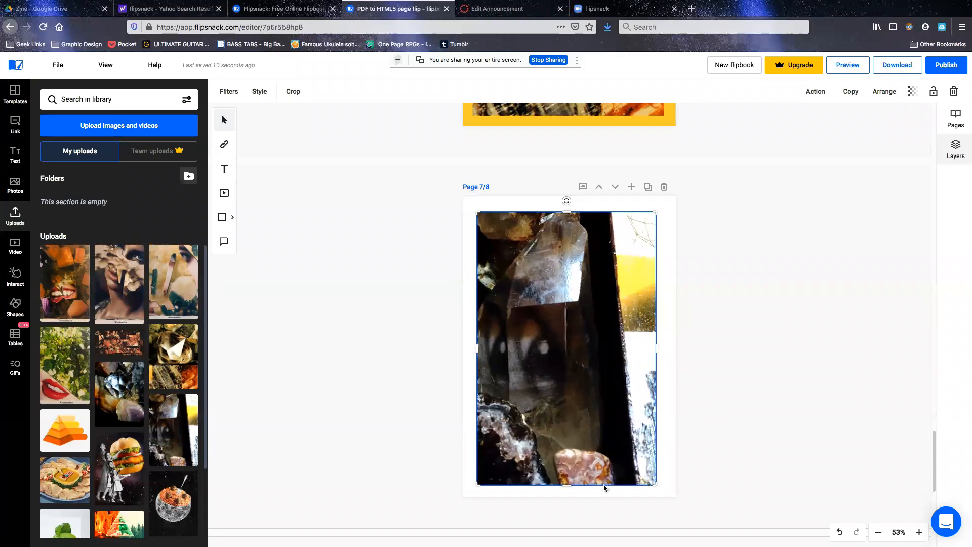
drag(565, 485, 566, 489)
drag(555, 411, 557, 406)
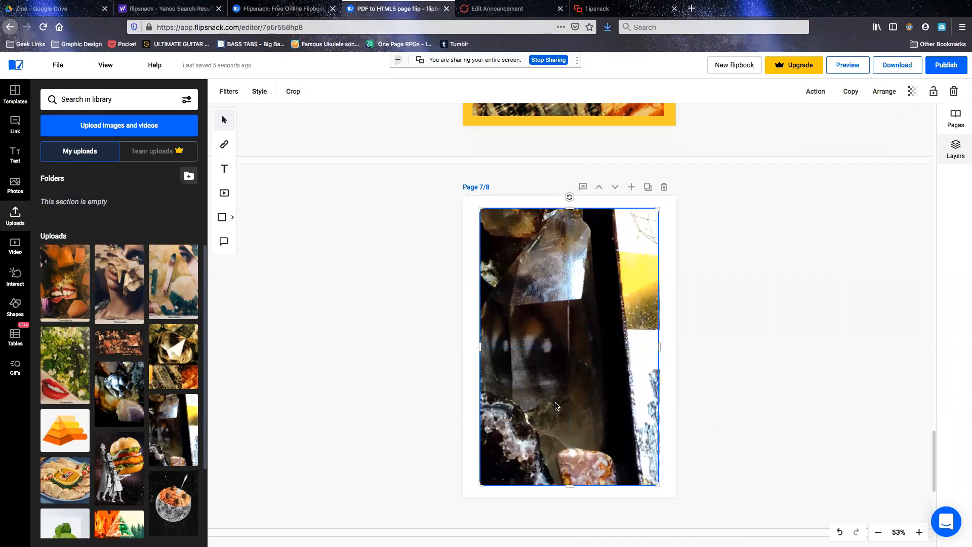
Step: Give page 7 a light yellow background from the default palette
click(416, 380)
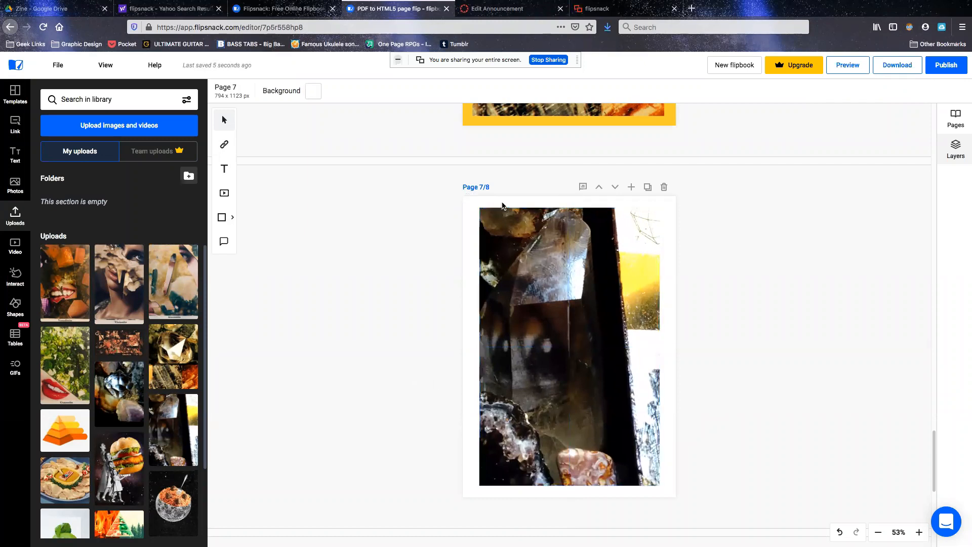
click(311, 90)
click(137, 246)
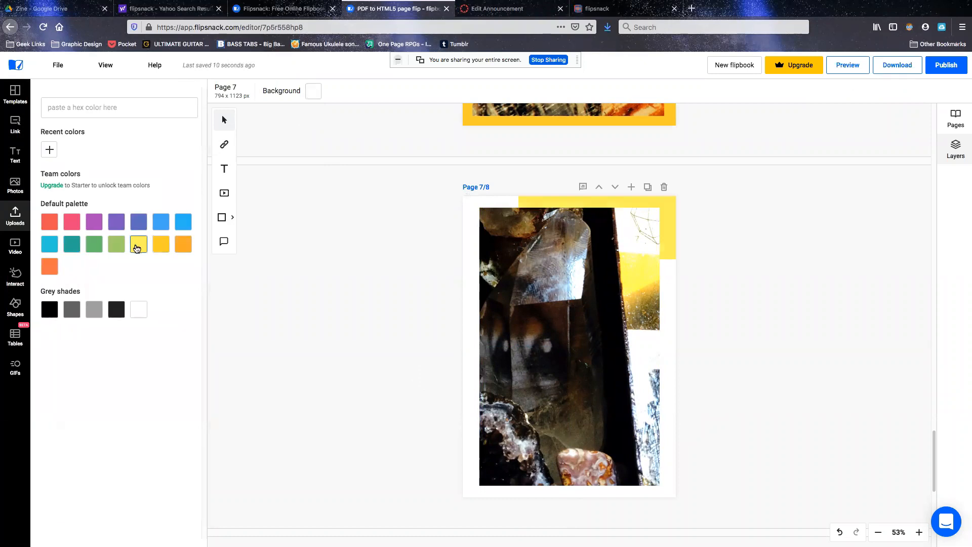
click(454, 326)
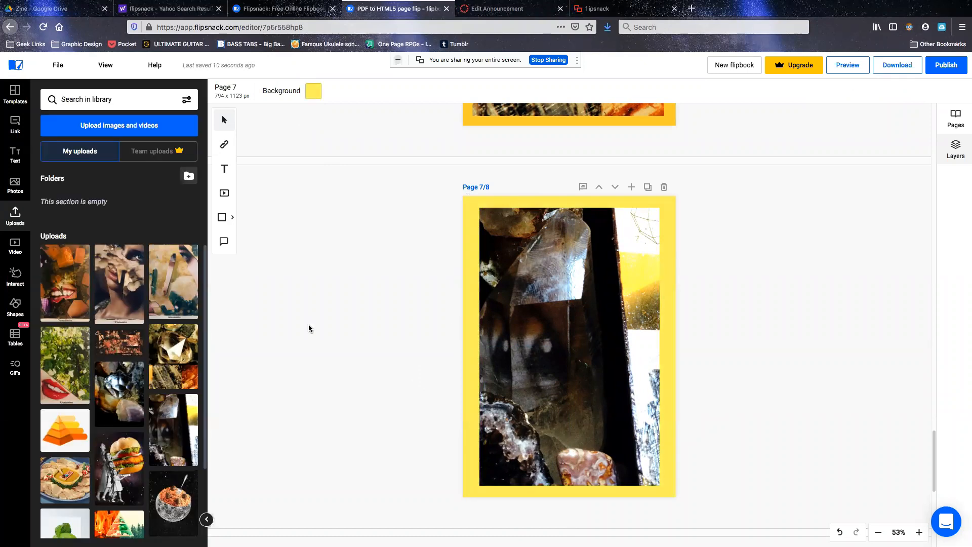
Step: Review the flipbook's pages from the first to the last, checking the images and background colours
scroll(309, 323, down, 5)
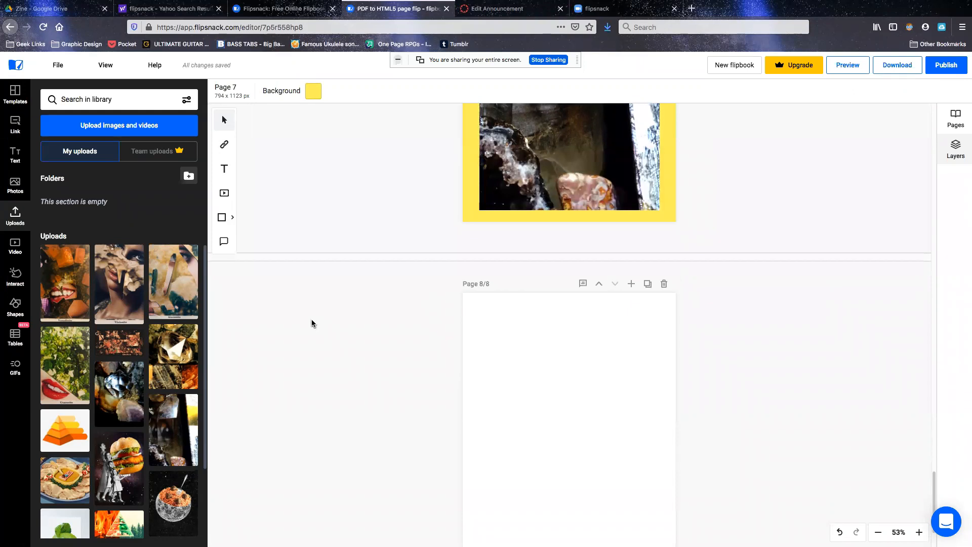
scroll(312, 323, down, 2)
scroll(311, 323, up, 3)
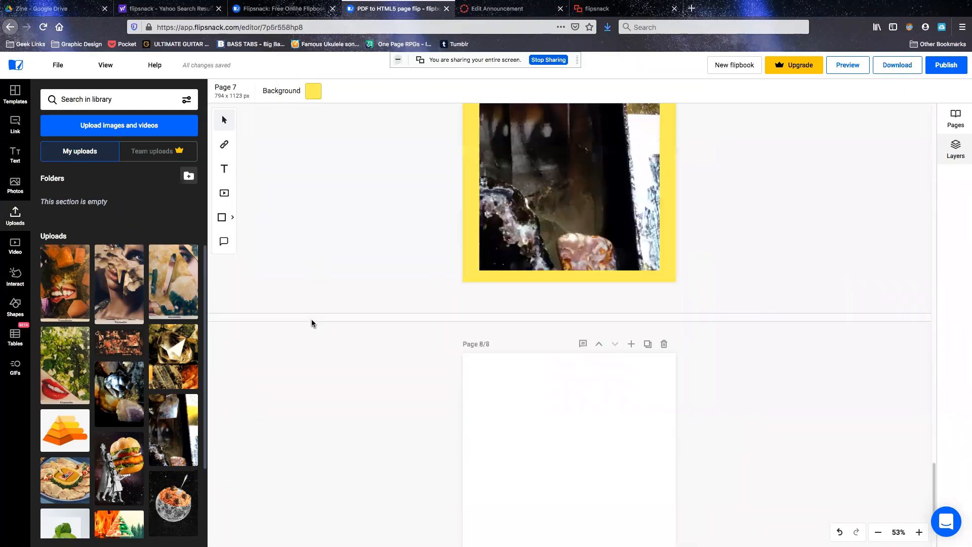
scroll(311, 323, up, 20)
scroll(311, 323, up, 11)
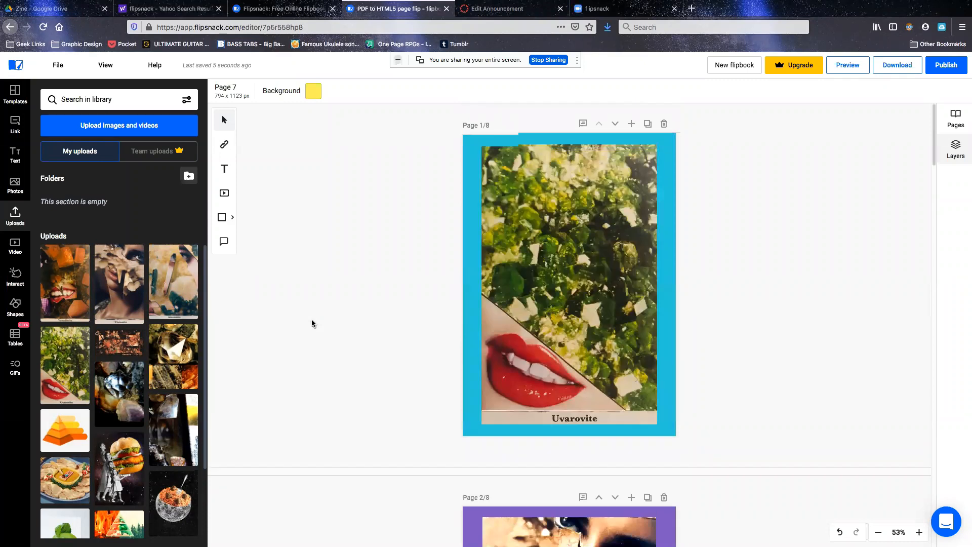
scroll(311, 323, down, 10)
scroll(311, 323, down, 20)
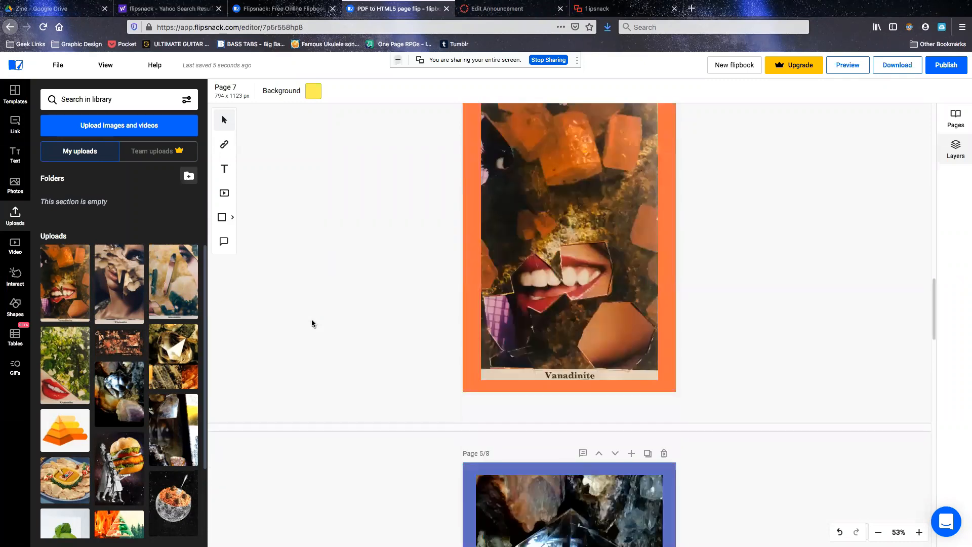
scroll(311, 324, down, 13)
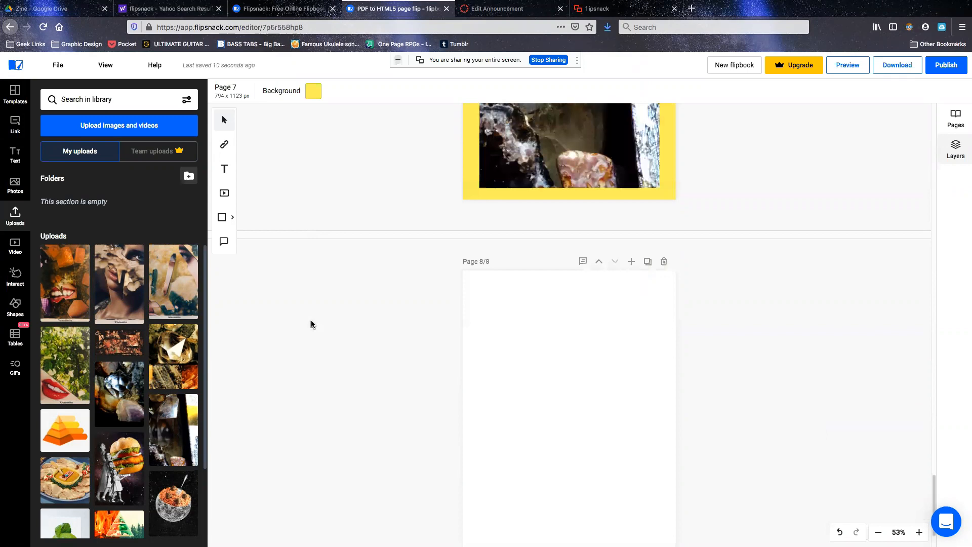
Step: Place the uploaded wide mineral collage on page 8, enlarge it past the page's sides and position it at about X -170, Y 49
scroll(311, 324, down, 1)
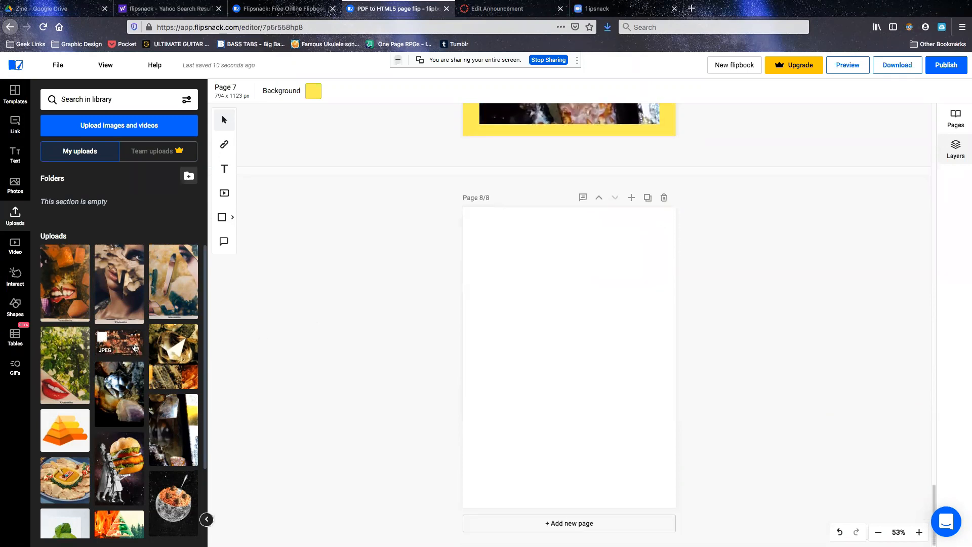
drag(131, 348, 468, 351)
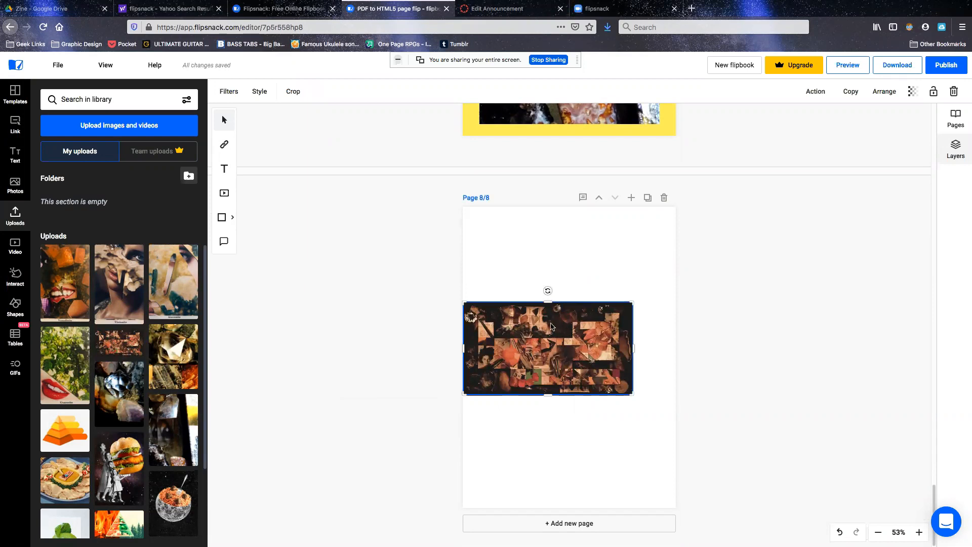
drag(630, 302, 727, 196)
drag(634, 292, 634, 363)
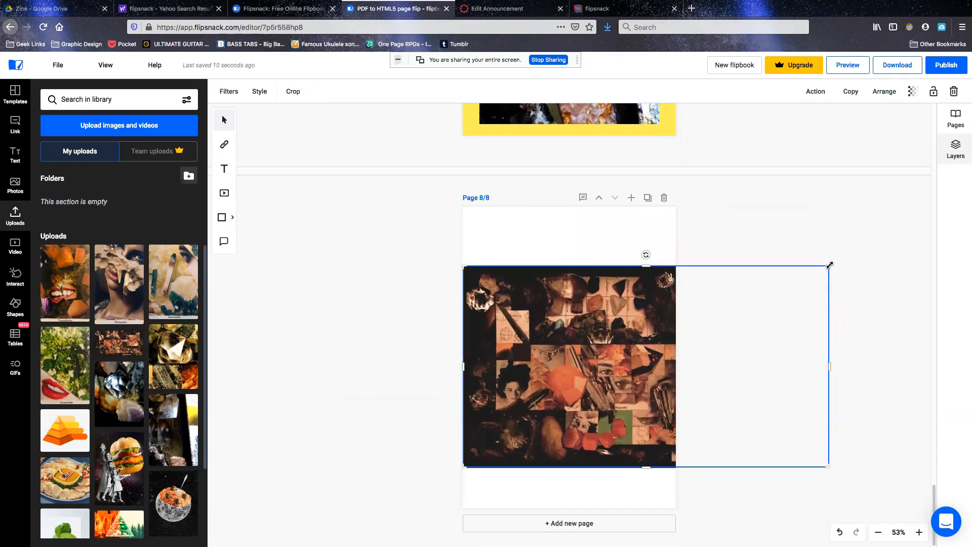
drag(829, 264, 862, 200)
drag(574, 390, 531, 412)
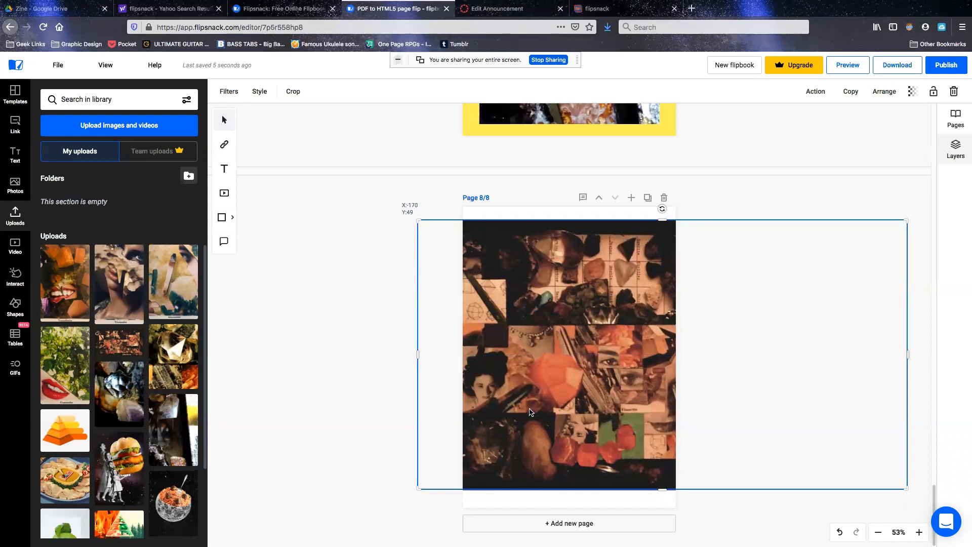
drag(531, 412, 533, 412)
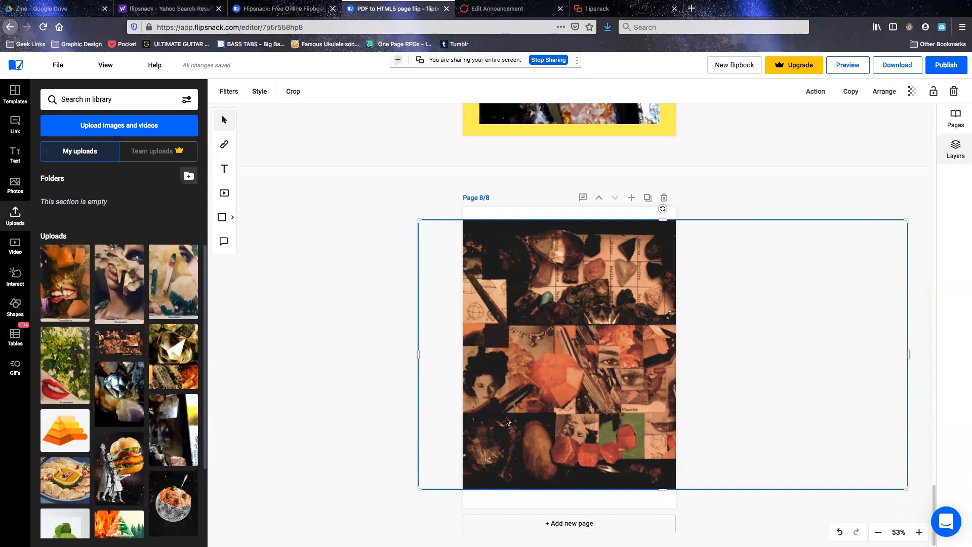
Step: Nudge the mineral collage on page 8 to about X -164, Y 53 and give the page a black background
drag(562, 376, 565, 381)
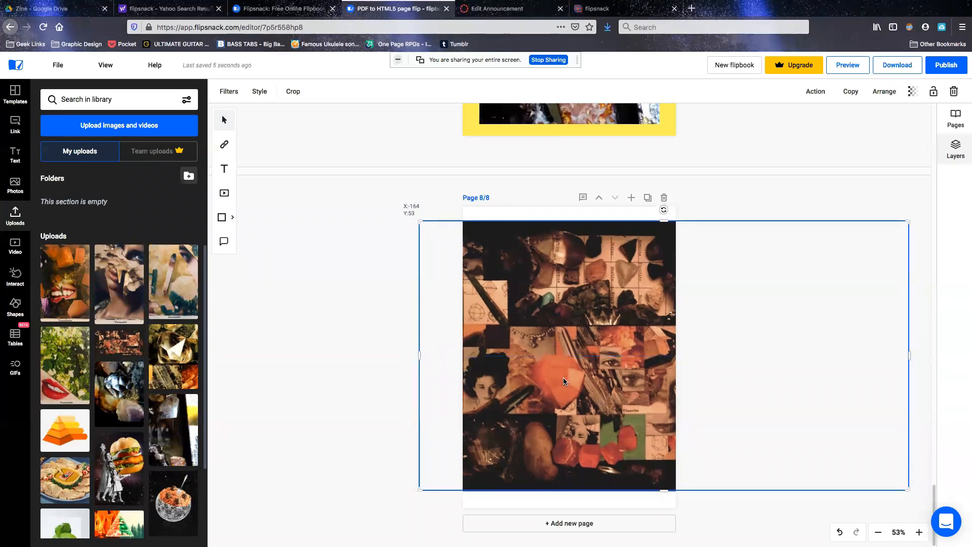
click(271, 363)
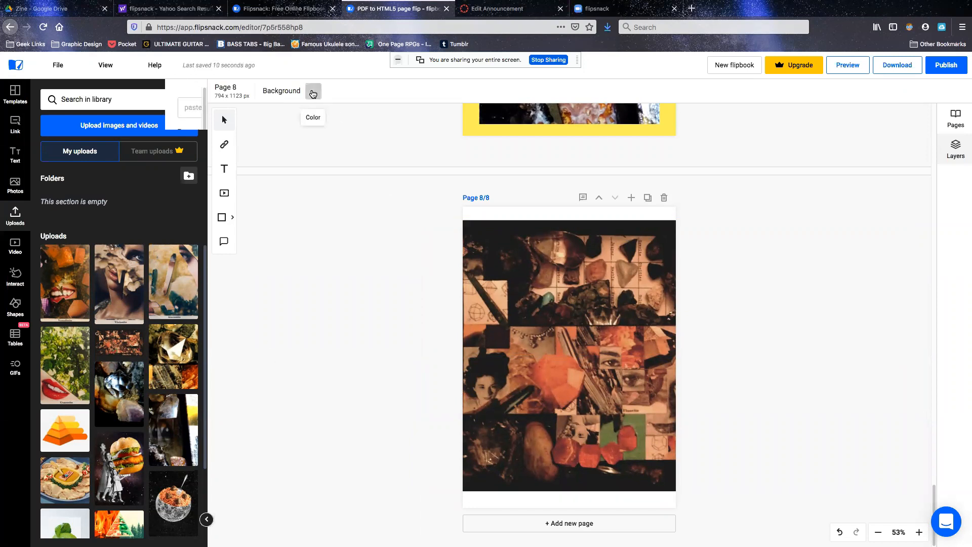
click(313, 94)
click(116, 309)
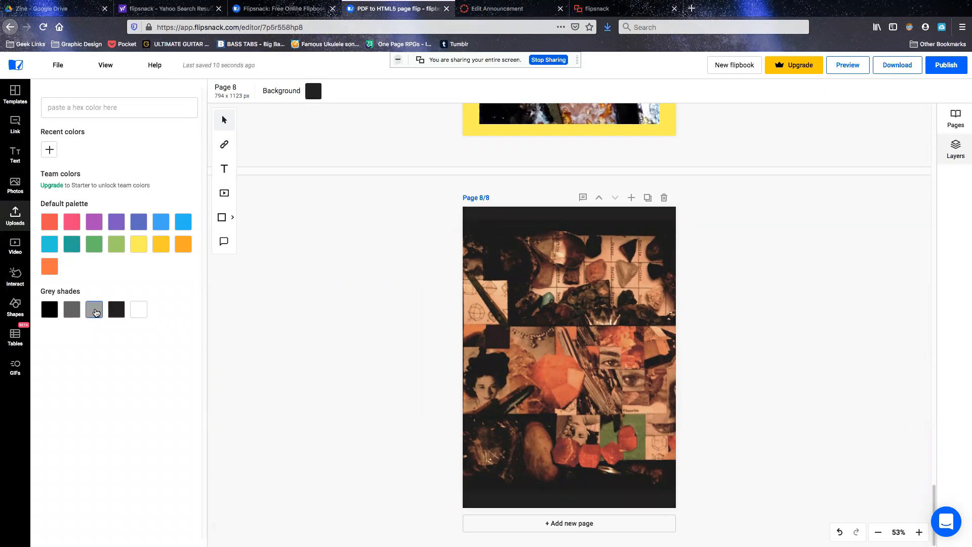
click(94, 309)
click(65, 312)
click(51, 311)
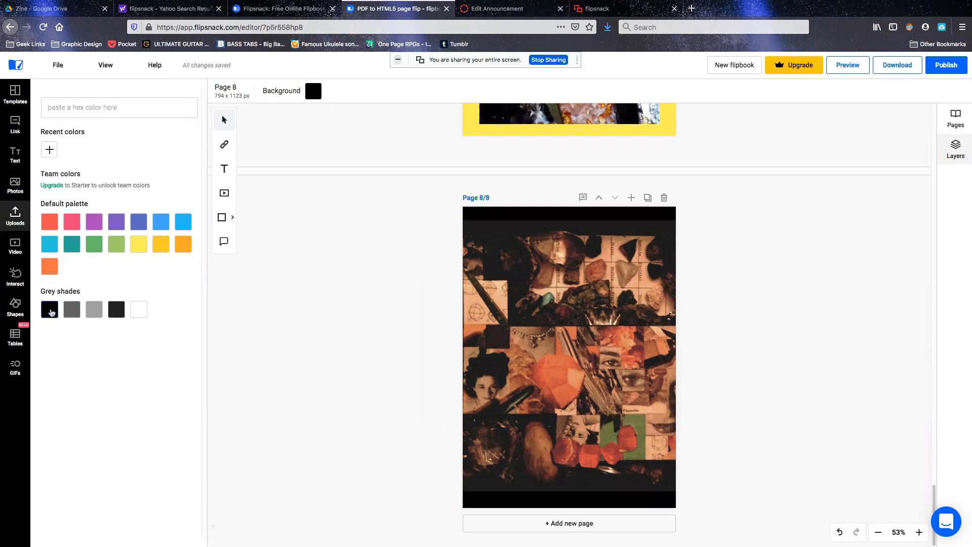
Step: Shift the mineral collage on page 8 rightwards and slightly up until its left edge lies just outside the page
click(393, 358)
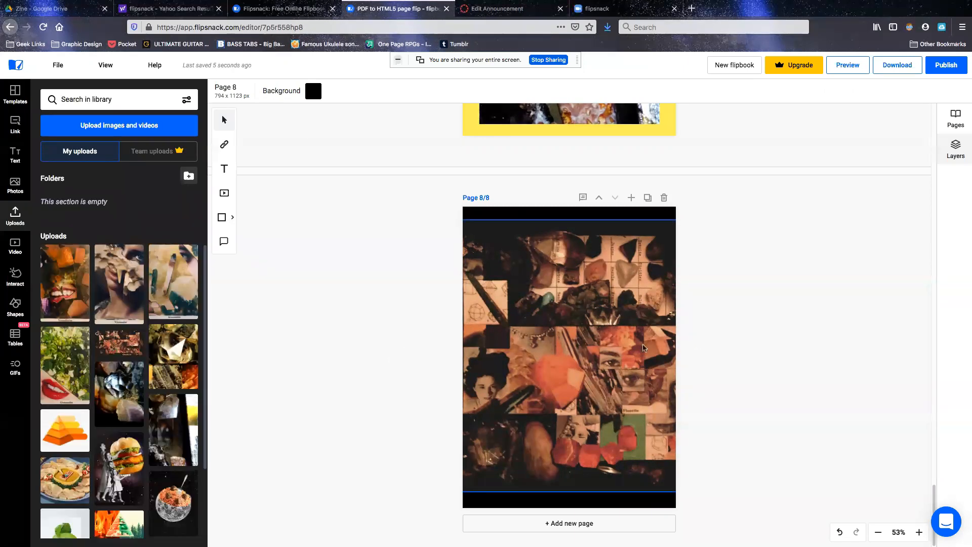
drag(641, 388, 674, 383)
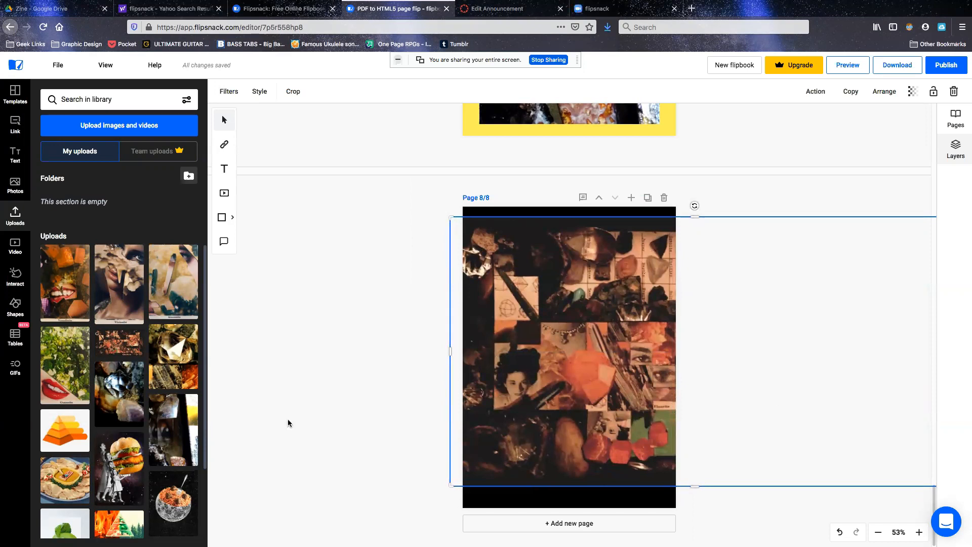
click(343, 373)
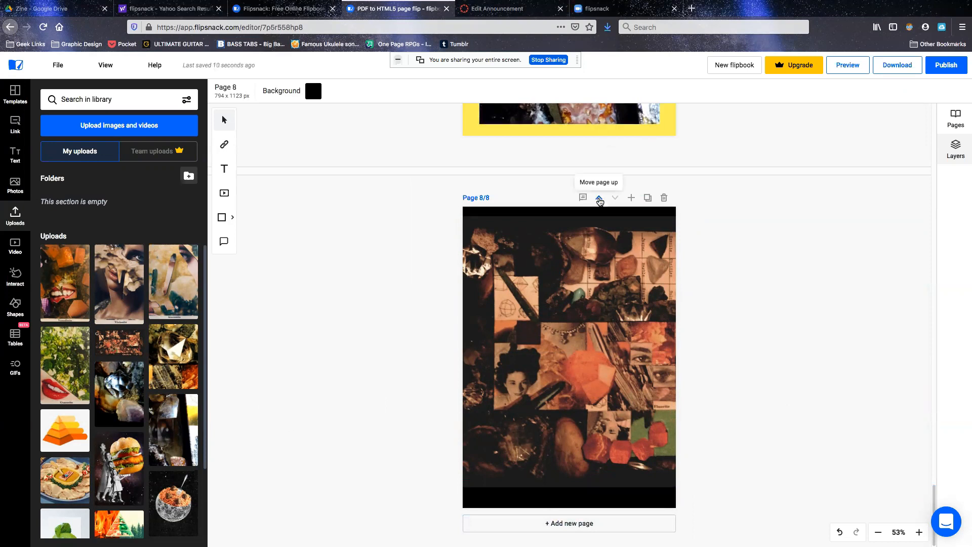
Step: Move the mineral collage page up through the flipbook from page 8 to page 1, making it the cover
scroll(601, 200, down, 1)
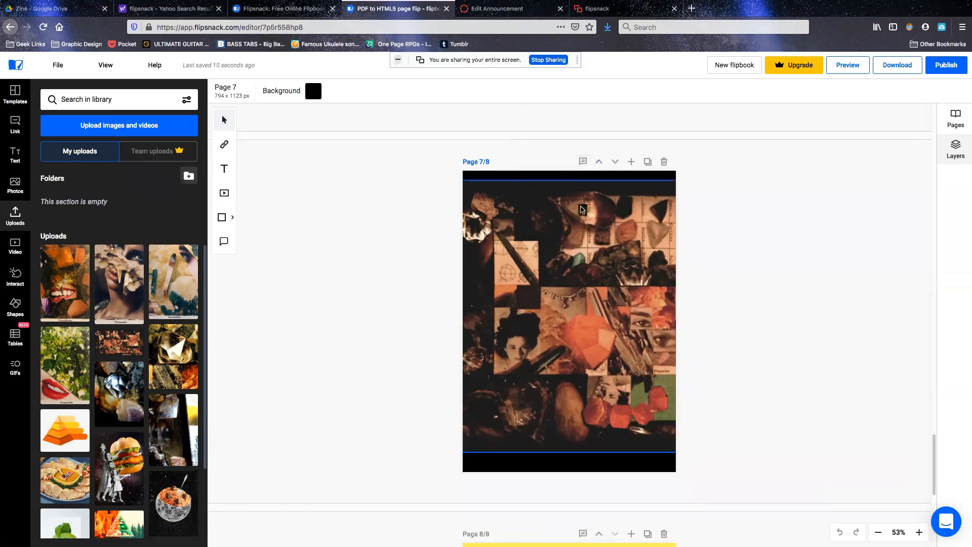
scroll(590, 204, up, 1)
click(599, 213)
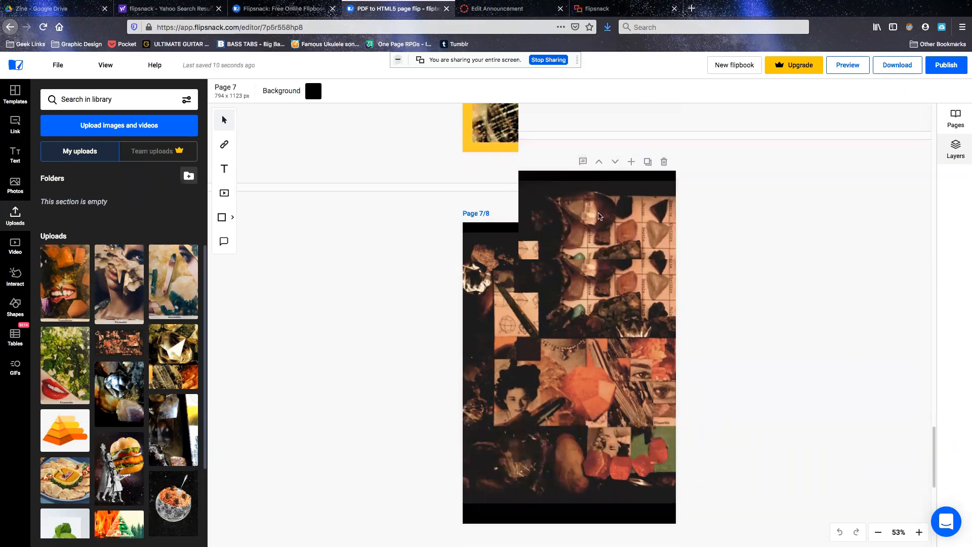
click(599, 162)
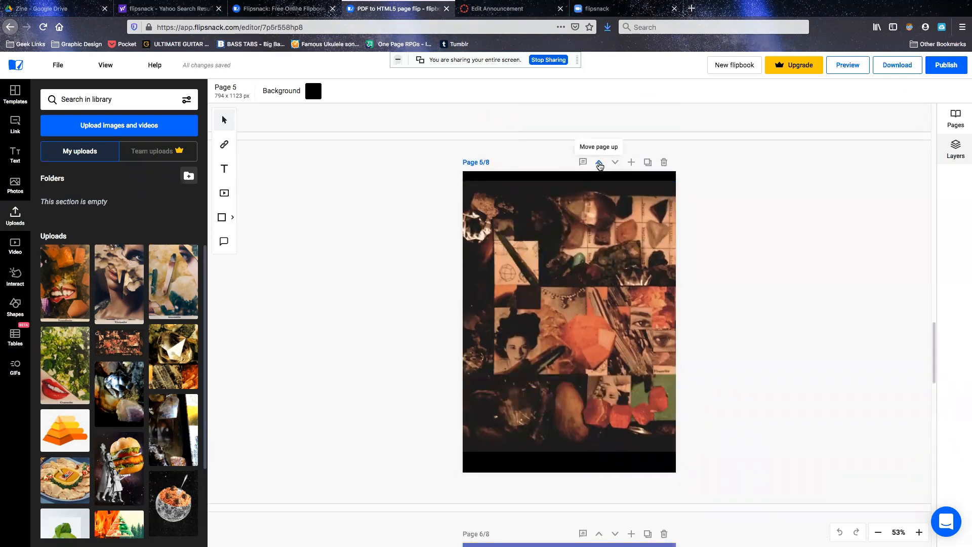
click(599, 162)
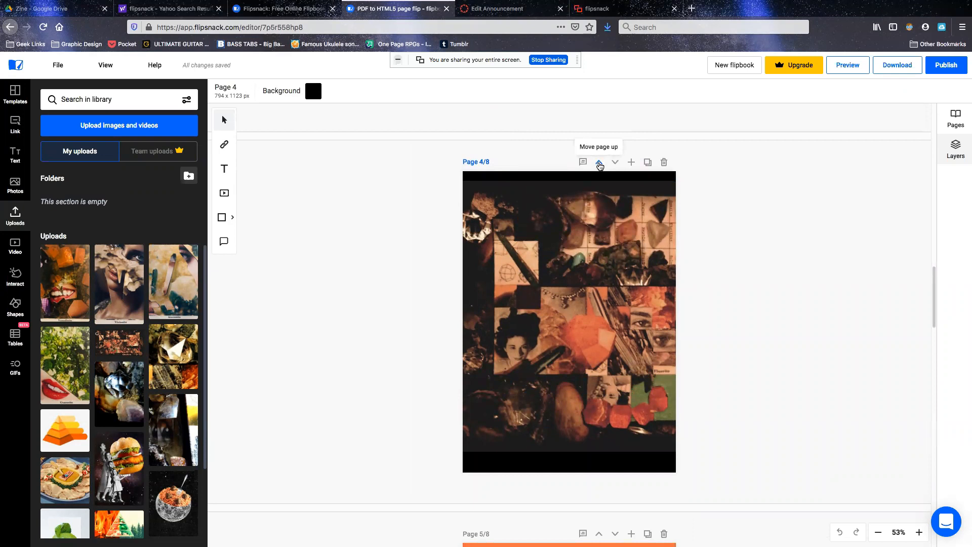
click(599, 162)
click(599, 163)
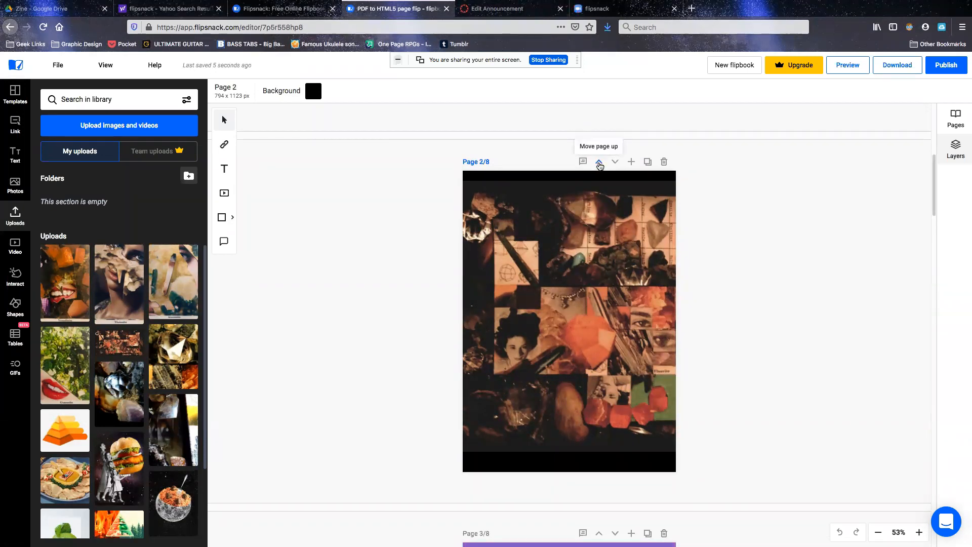
click(600, 162)
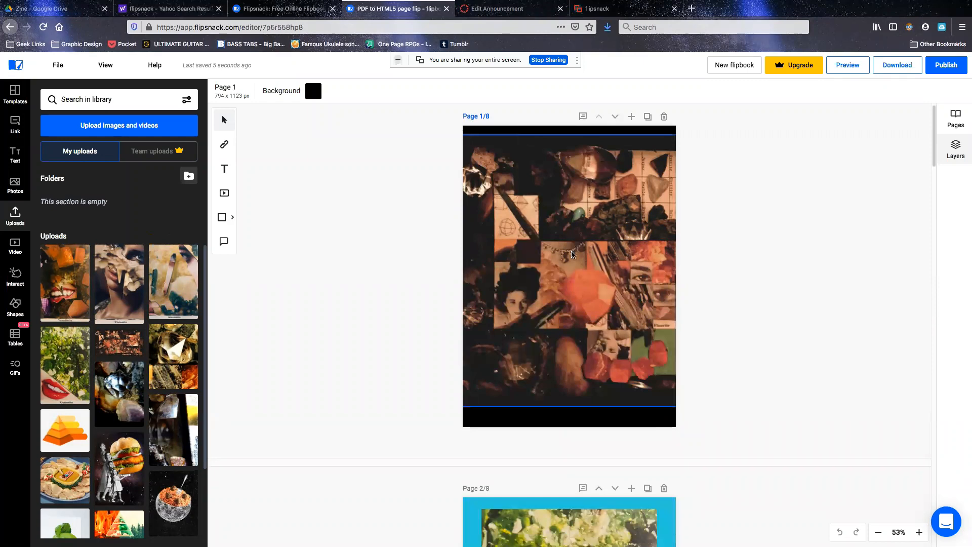
Step: Show the page overview and go to page 2, the Uvarovite page with the cyan background
scroll(575, 253, down, 2)
scroll(578, 252, down, 9)
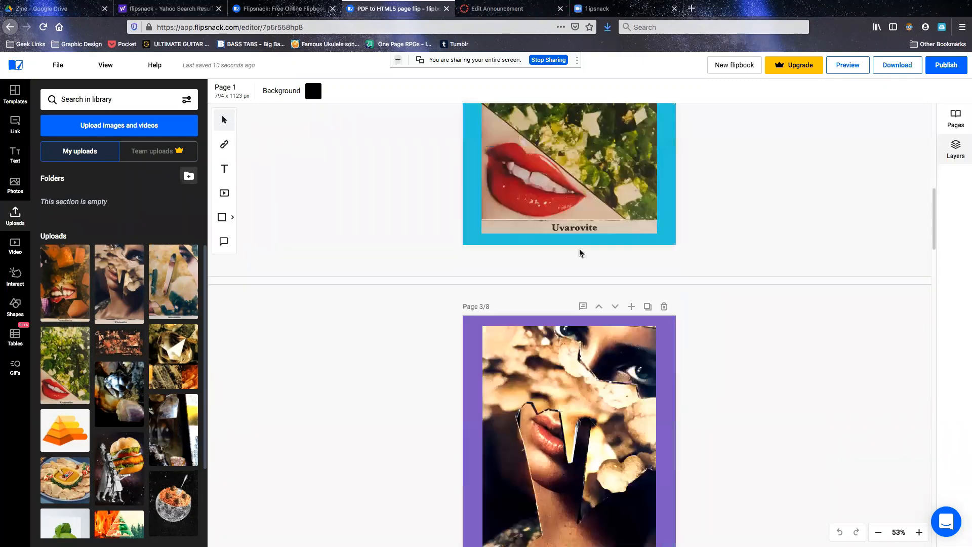
click(551, 126)
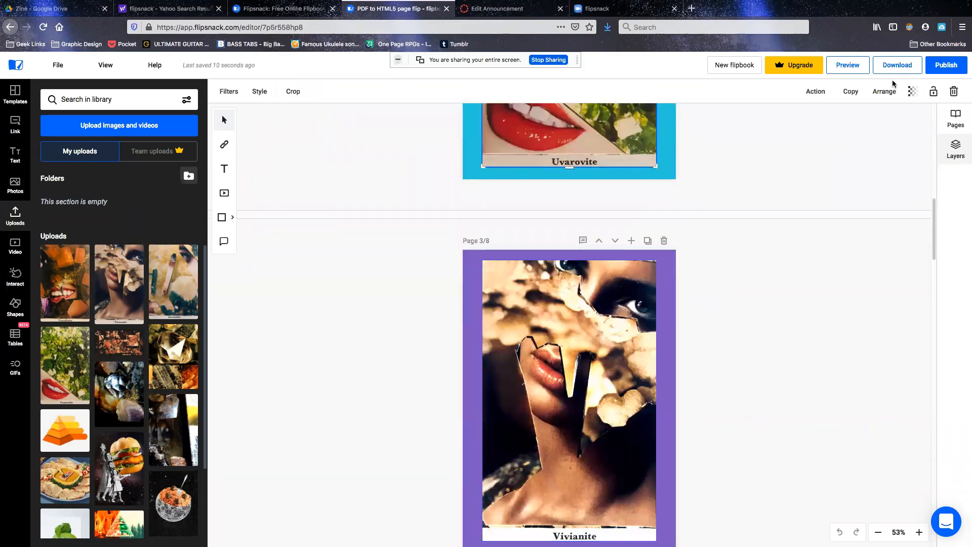
click(969, 120)
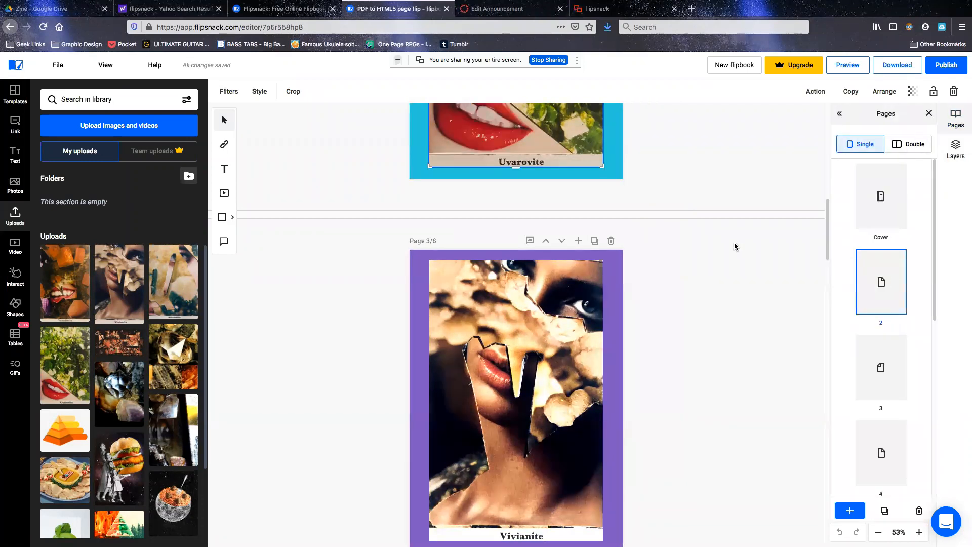
scroll(737, 248, up, 5)
click(887, 267)
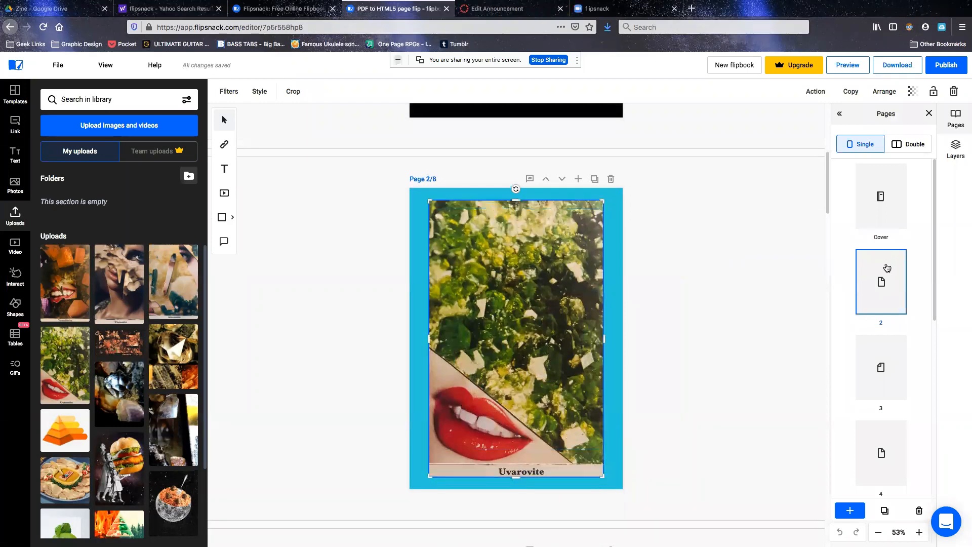
Step: Review the pages between page 2 and page 8 in both directions, comparing the order of images and background colours
scroll(605, 281, up, 3)
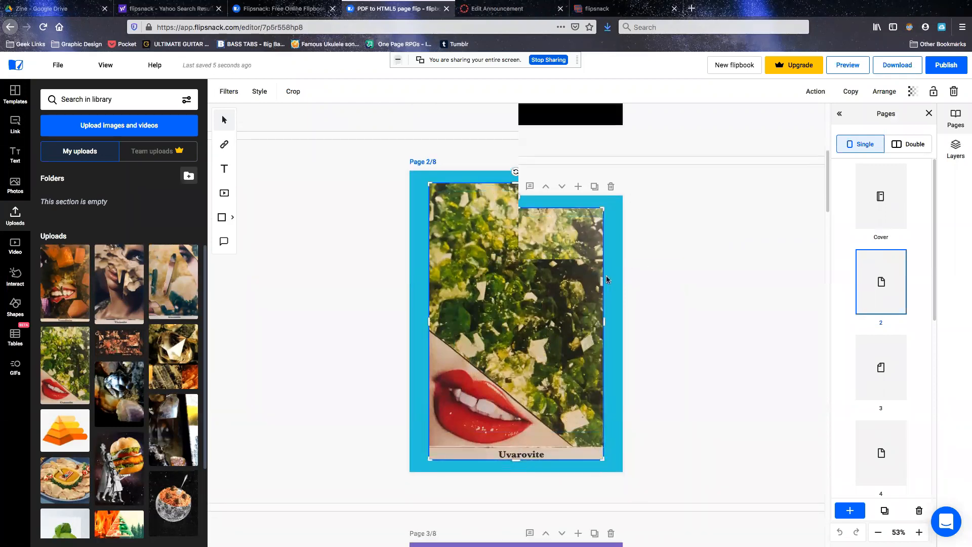
scroll(607, 280, down, 9)
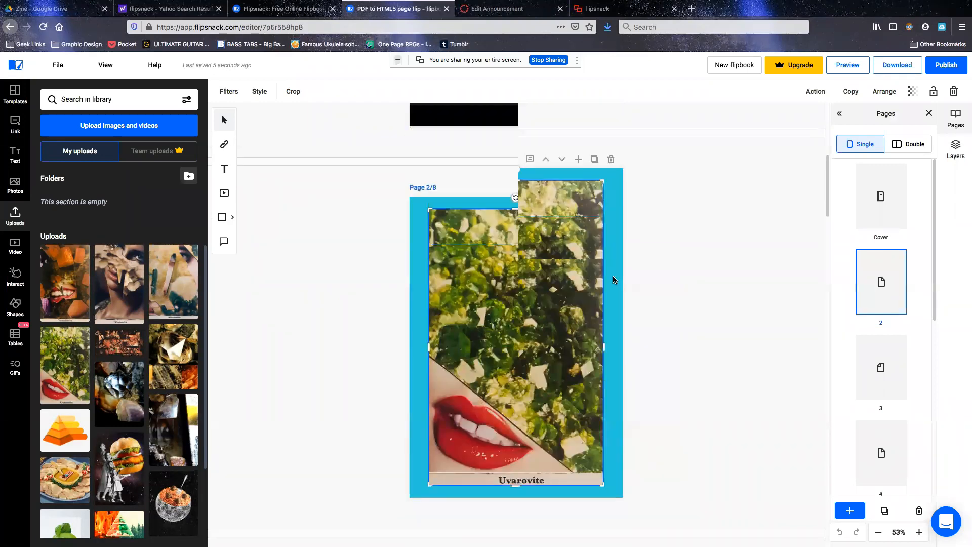
scroll(615, 278, down, 9)
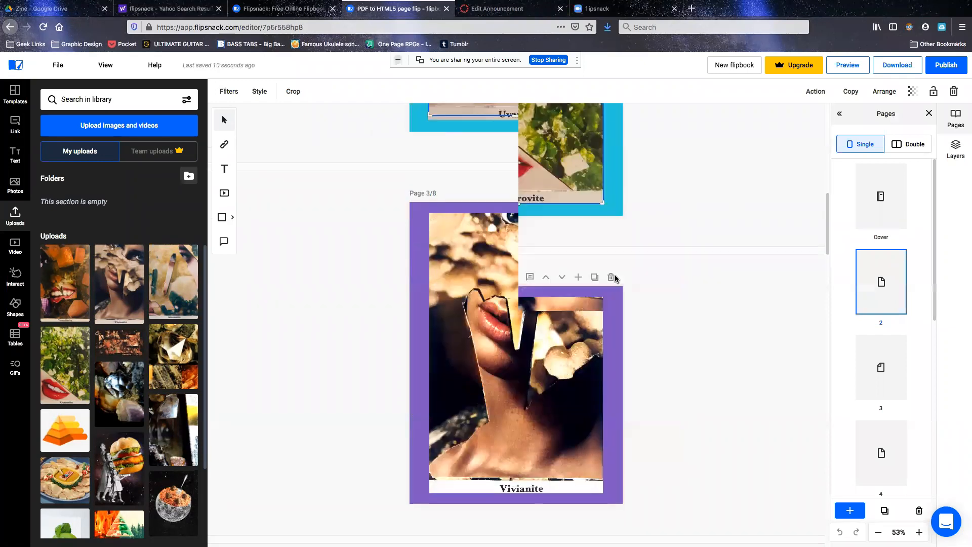
scroll(628, 283, down, 13)
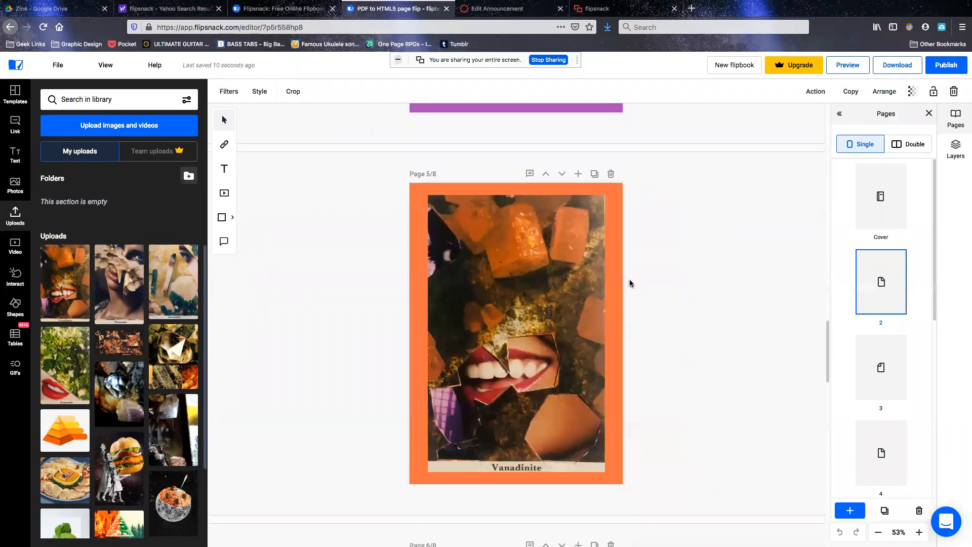
scroll(632, 285, up, 11)
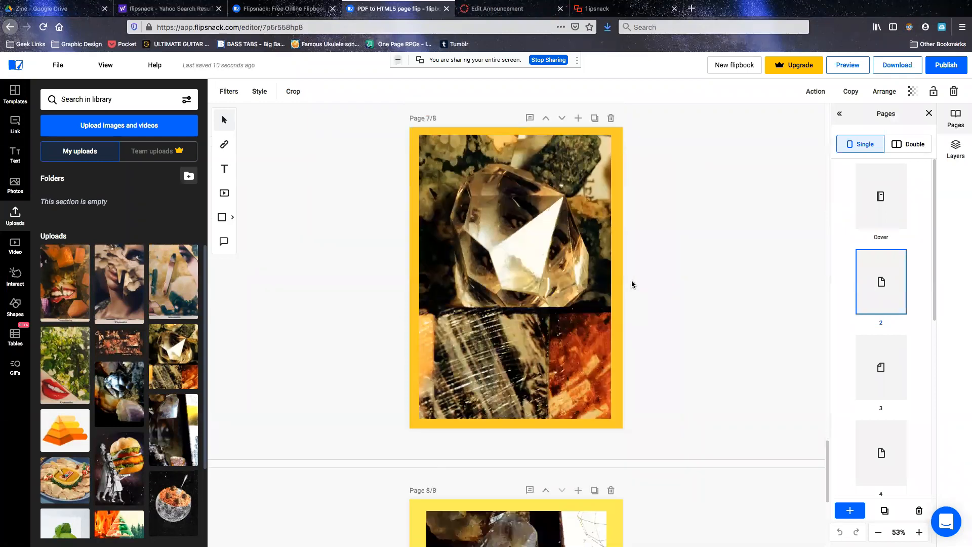
scroll(632, 285, up, 3)
scroll(632, 284, down, 10)
scroll(631, 284, up, 8)
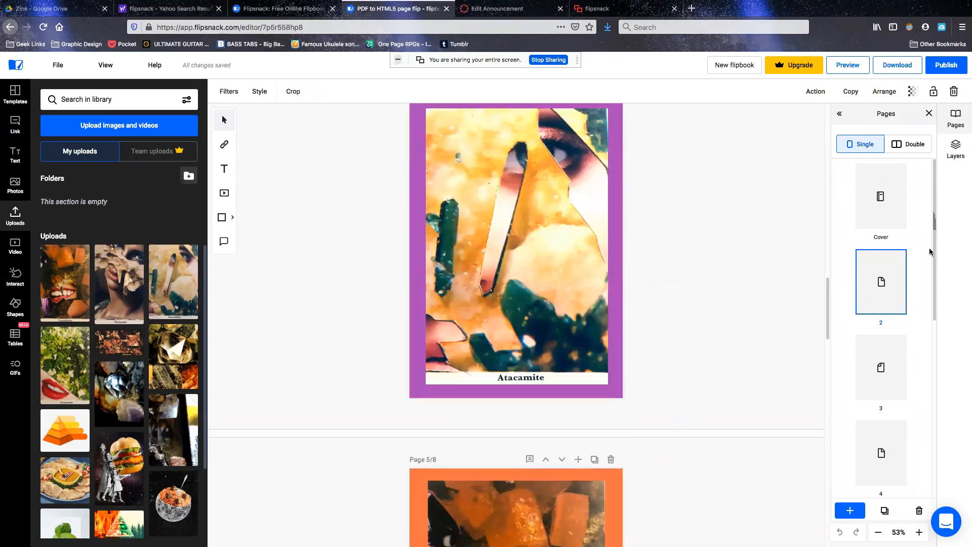
scroll(827, 228, up, 8)
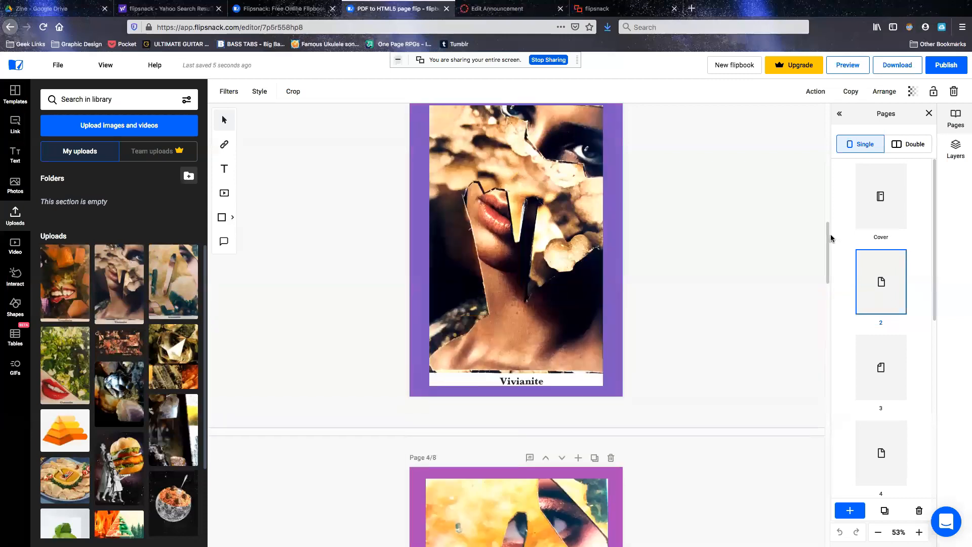
scroll(814, 236, down, 20)
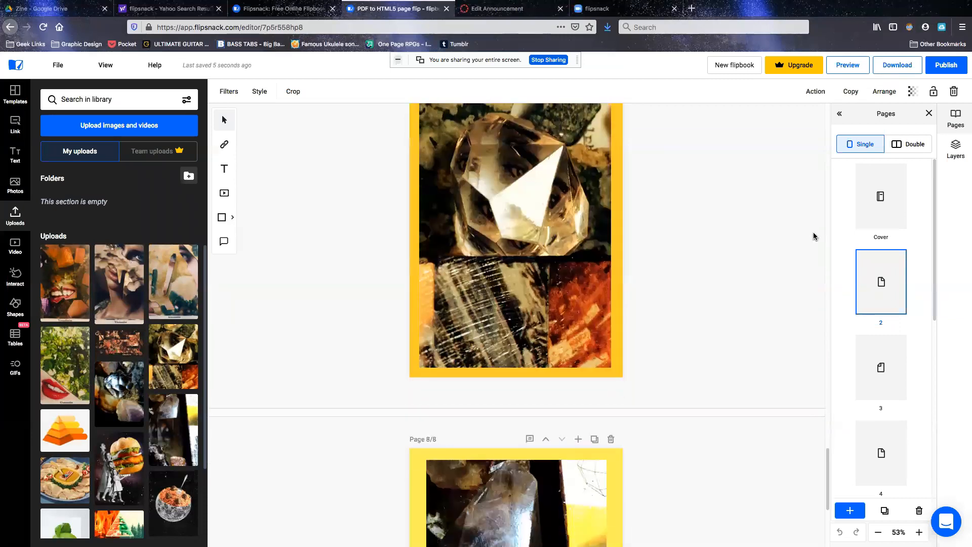
scroll(814, 235, down, 5)
scroll(814, 235, up, 14)
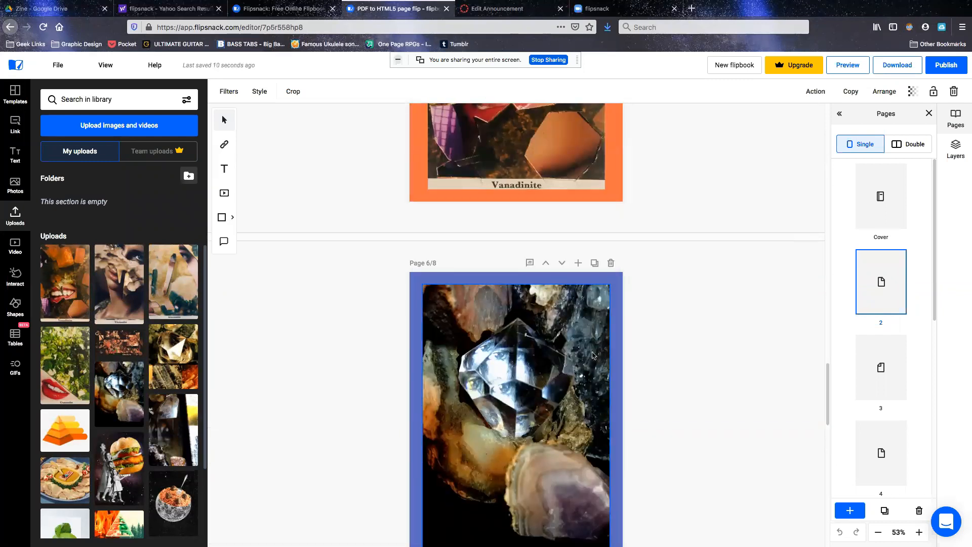
scroll(593, 356, up, 15)
scroll(597, 356, up, 15)
scroll(604, 363, down, 12)
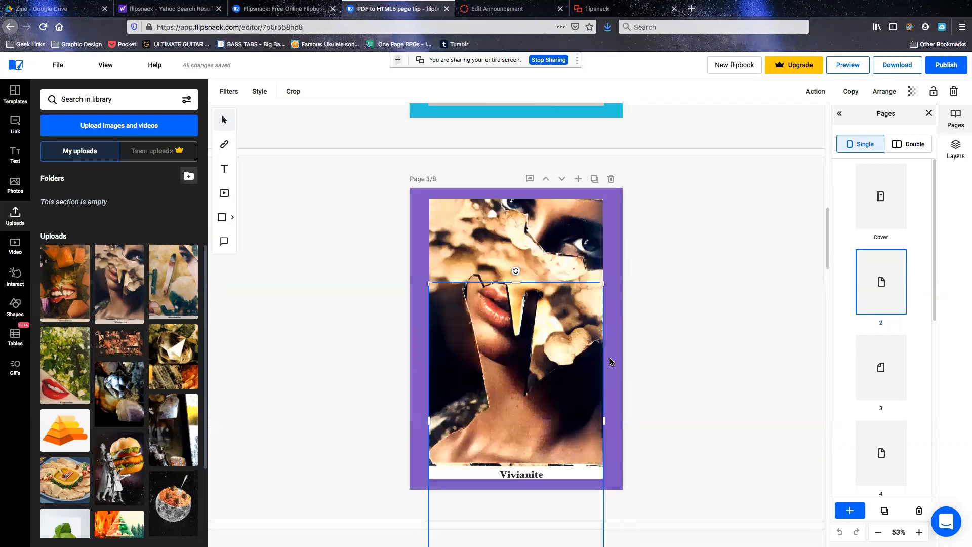
scroll(611, 361, down, 12)
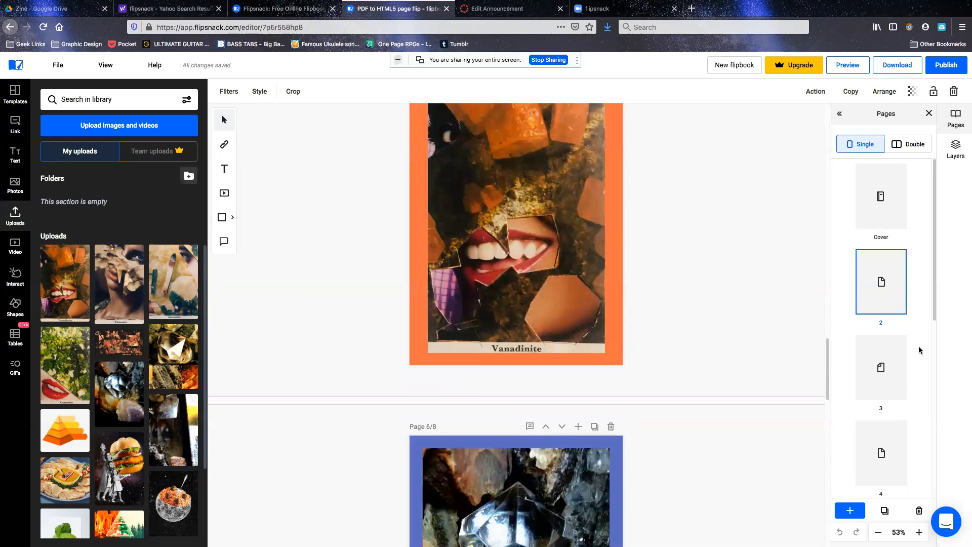
Step: Reorder the flipbook by moving page 6, the clear crystal on an indigo background, to position 3
scroll(923, 348, down, 2)
scroll(922, 350, down, 5)
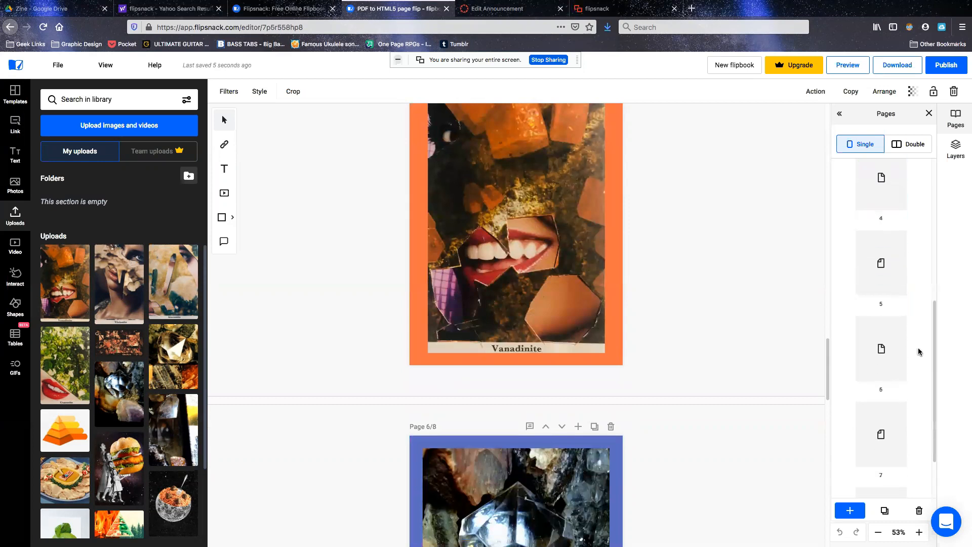
drag(897, 354, 893, 265)
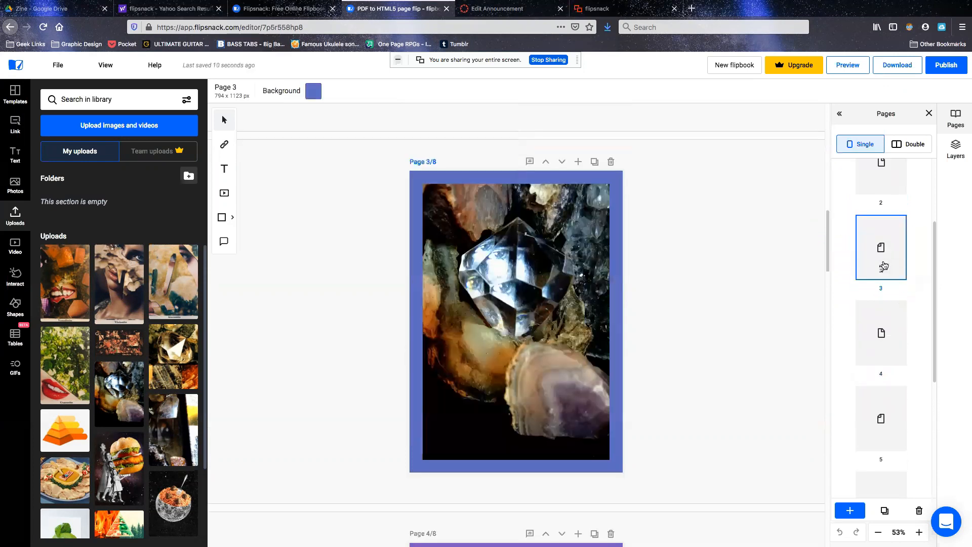
Step: Review the new page order from the cover to page 5, checking how neighbouring images and background colours follow each other
scroll(700, 354, up, 5)
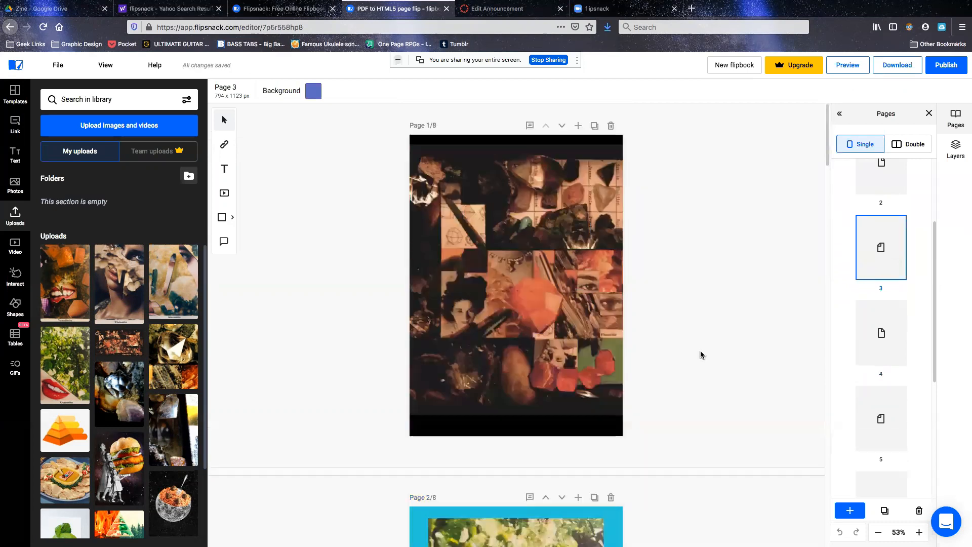
scroll(702, 354, down, 15)
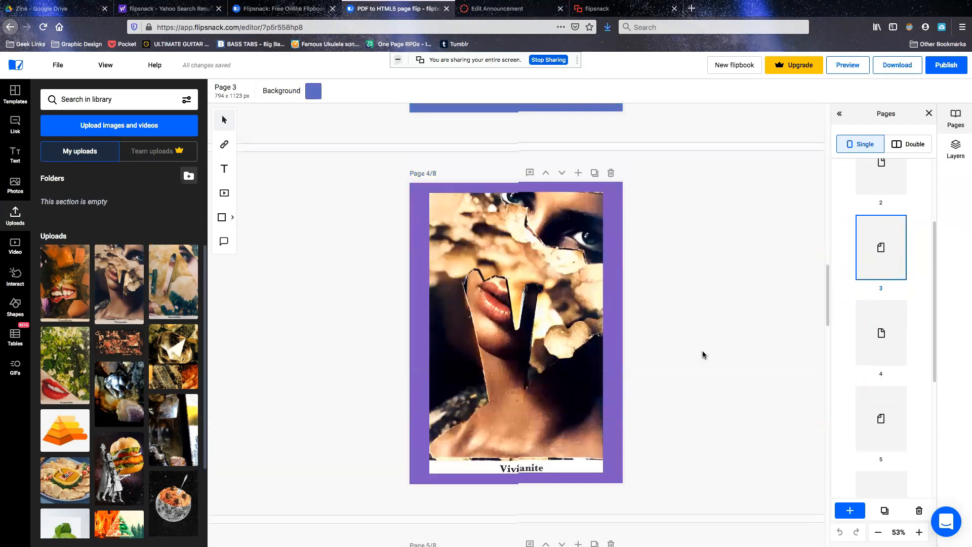
scroll(703, 351, down, 7)
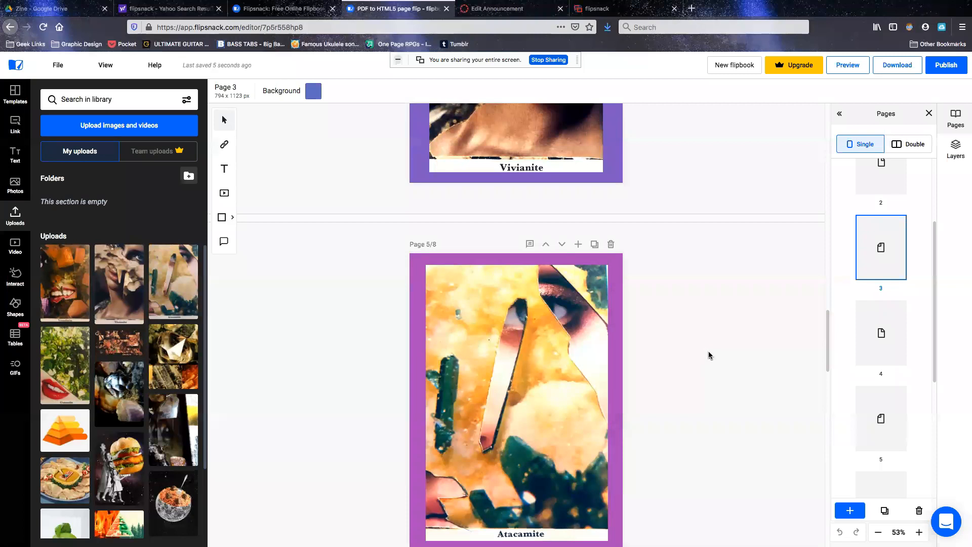
scroll(708, 354, up, 5)
scroll(710, 355, down, 5)
scroll(709, 354, down, 4)
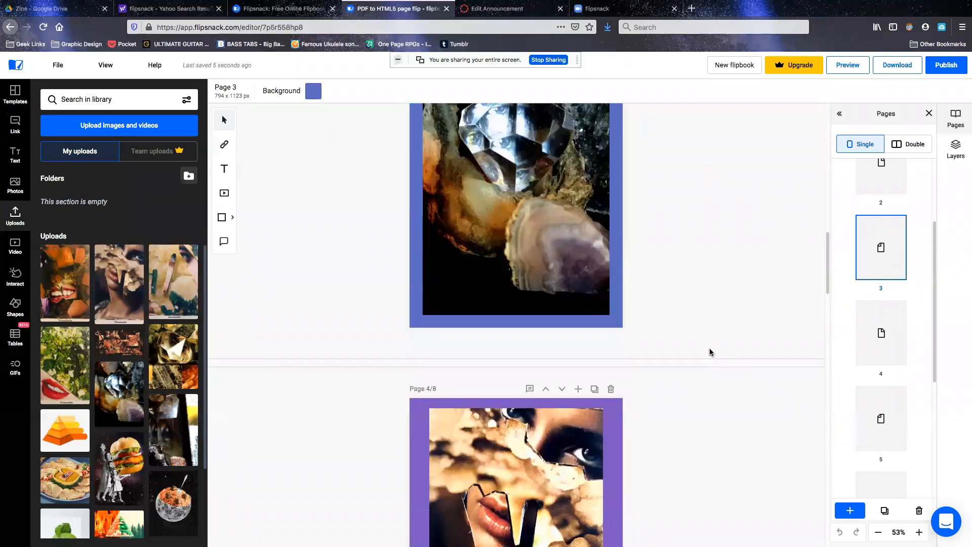
scroll(708, 355, down, 2)
scroll(708, 355, up, 5)
scroll(708, 354, down, 4)
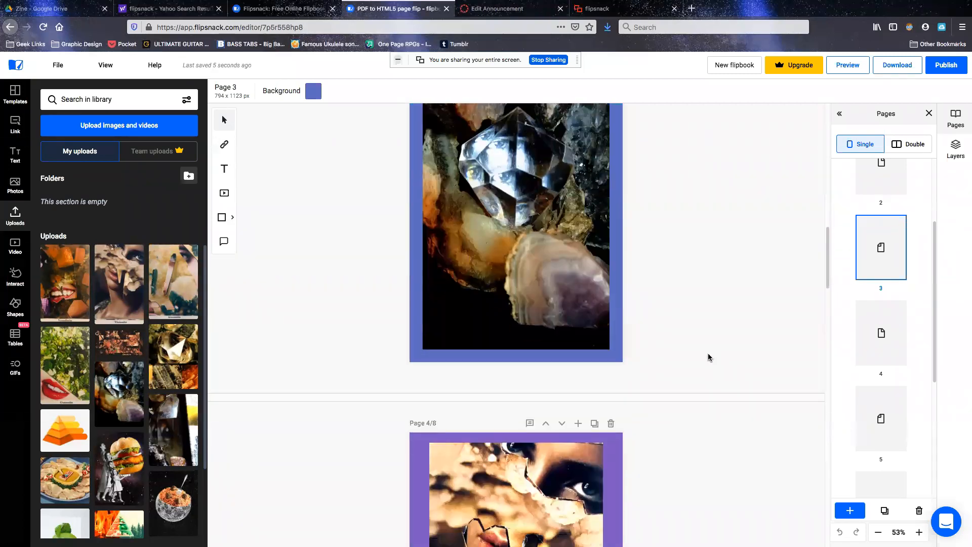
Step: Reorder the flipbook by moving page 7, the golden crystal collage on an amber background, to position 5
scroll(708, 353, down, 12)
scroll(712, 353, down, 4)
scroll(711, 354, down, 3)
scroll(712, 354, up, 15)
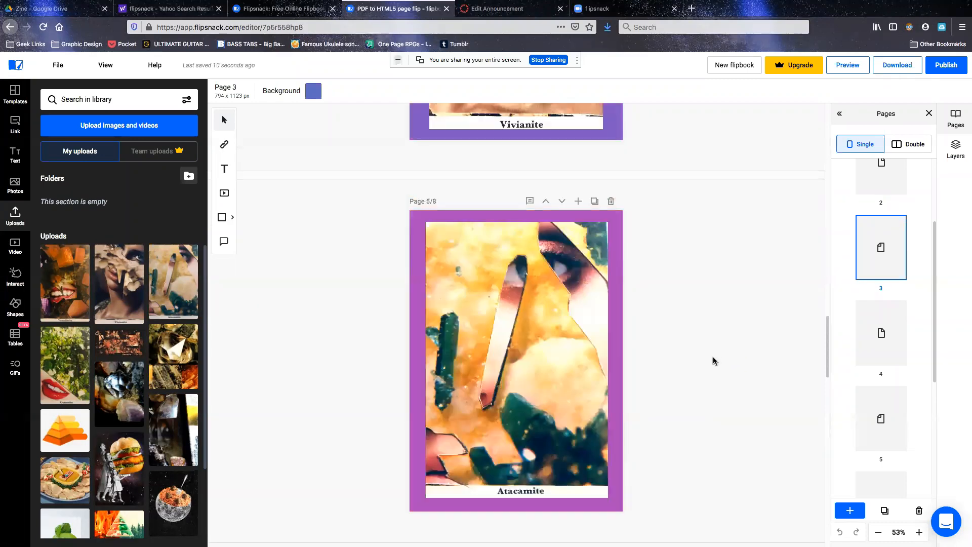
scroll(714, 360, up, 1)
scroll(714, 359, down, 10)
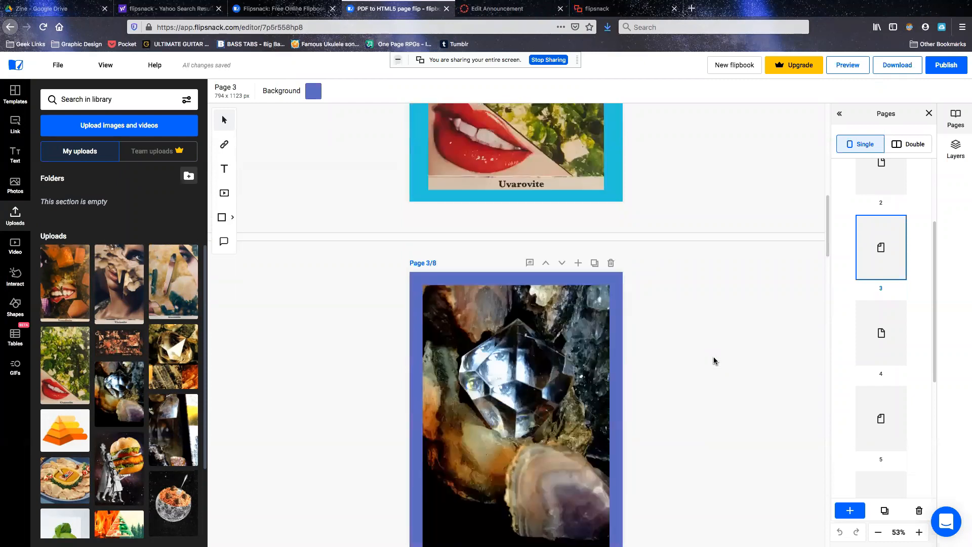
scroll(714, 358, up, 16)
scroll(898, 392, down, 5)
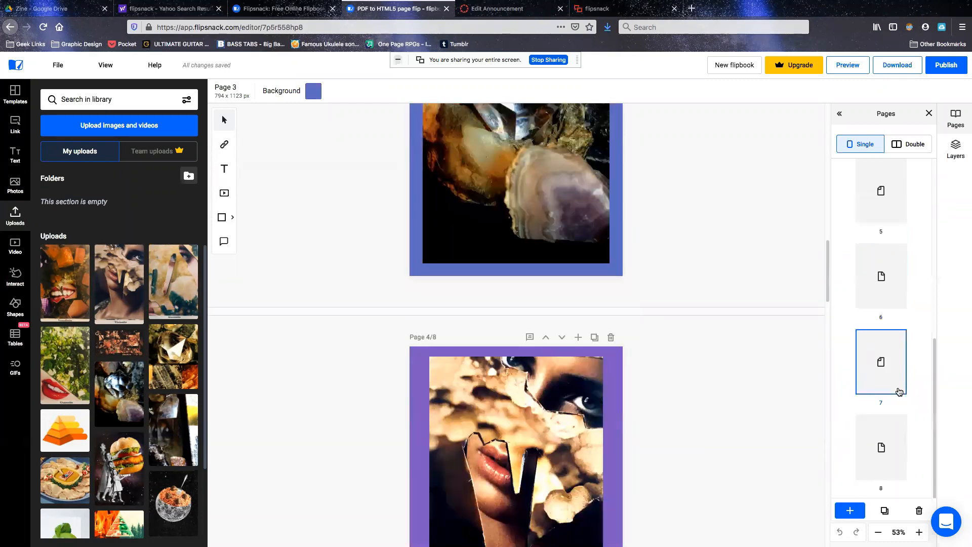
drag(897, 385, 902, 242)
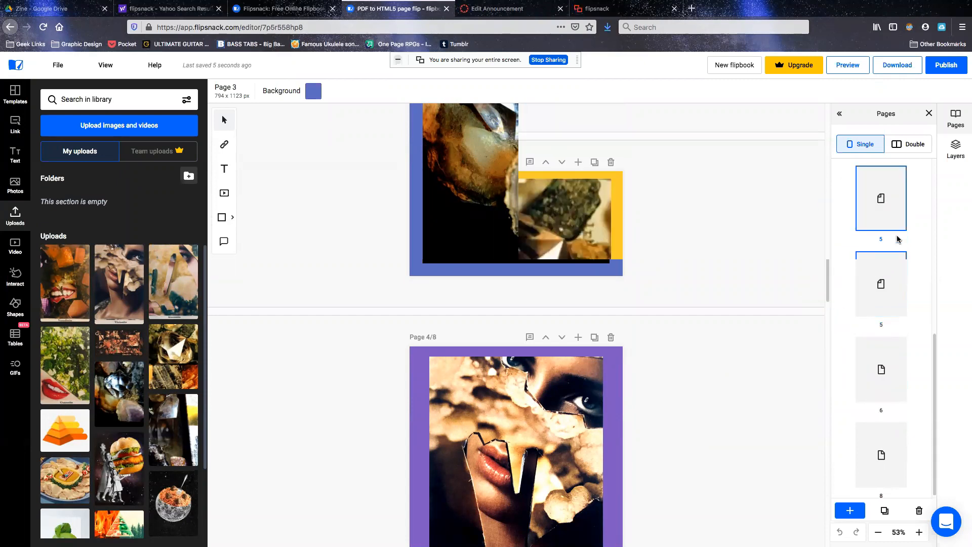
Step: Move page 8, the dark crystal collage on a yellow background, to position 7, ahead of the Vanadinite page
scroll(701, 369, down, 5)
scroll(701, 370, down, 15)
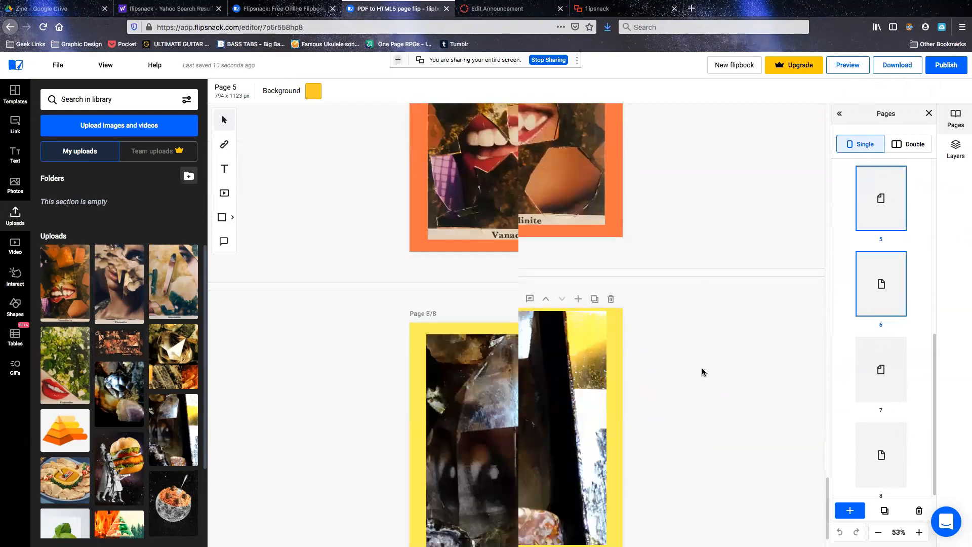
scroll(702, 369, down, 2)
scroll(703, 371, up, 10)
scroll(703, 371, up, 4)
scroll(703, 375, down, 8)
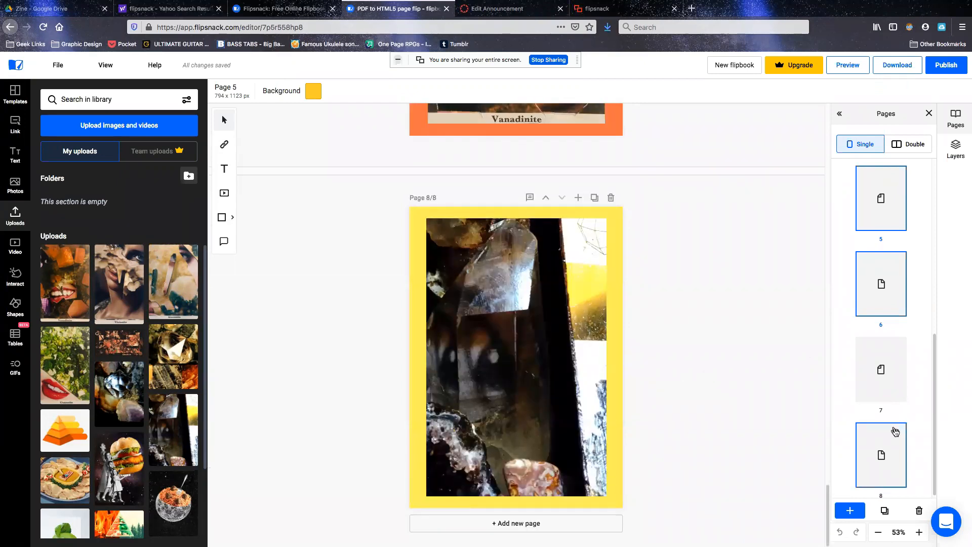
drag(897, 441, 880, 363)
Step: Review the rearranged flipbook from the cover to the last page, comparing how neighbouring images and background colours follow each other
scroll(562, 374, up, 10)
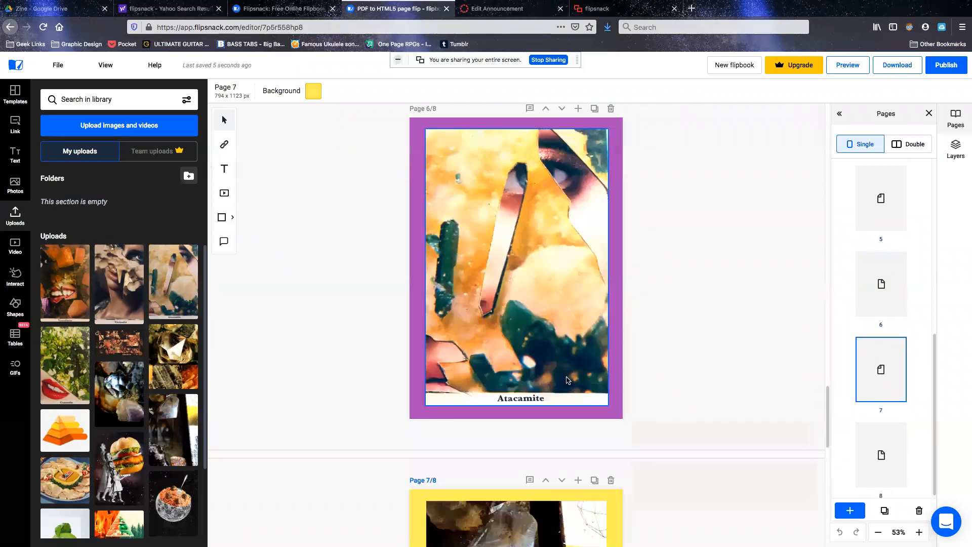
scroll(574, 388, up, 5)
scroll(577, 393, up, 10)
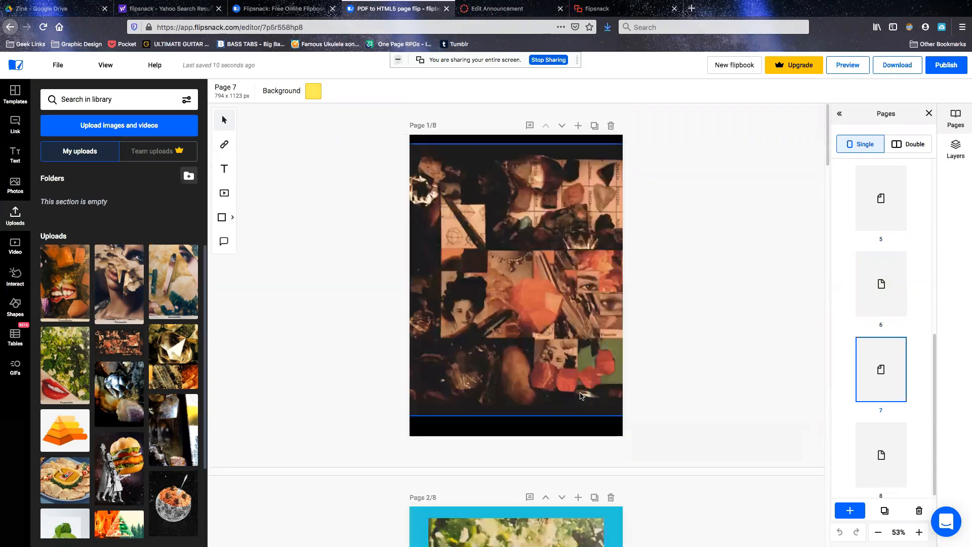
scroll(582, 396, down, 15)
scroll(584, 397, down, 20)
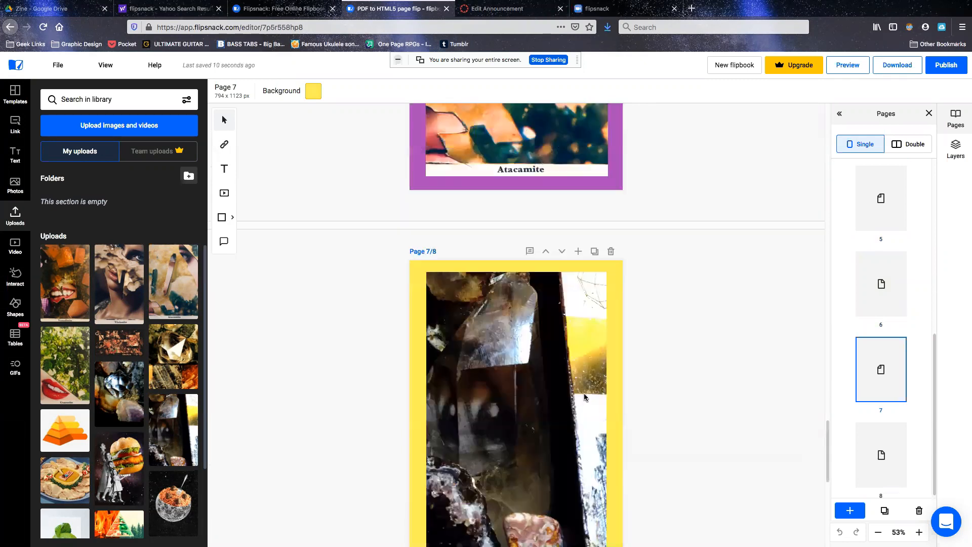
scroll(586, 397, up, 10)
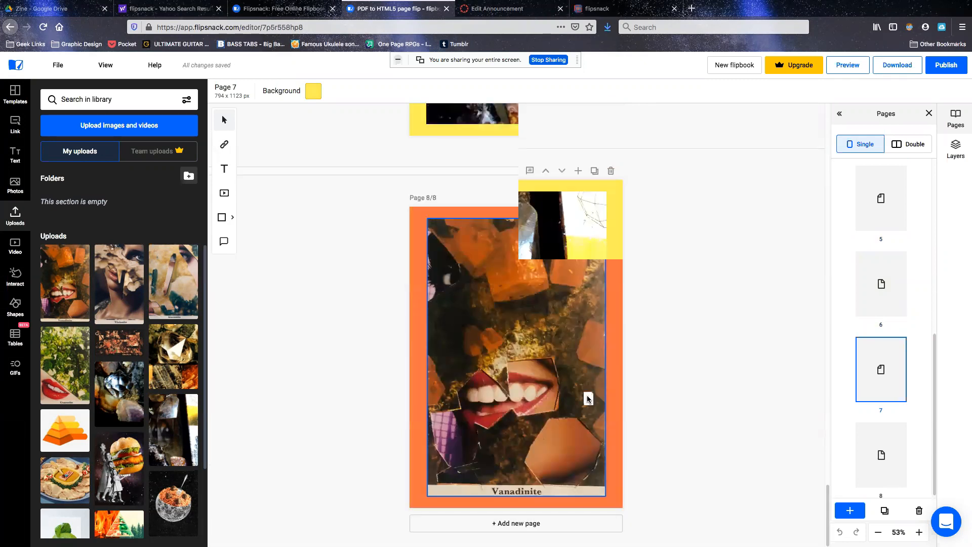
scroll(588, 400, up, 2)
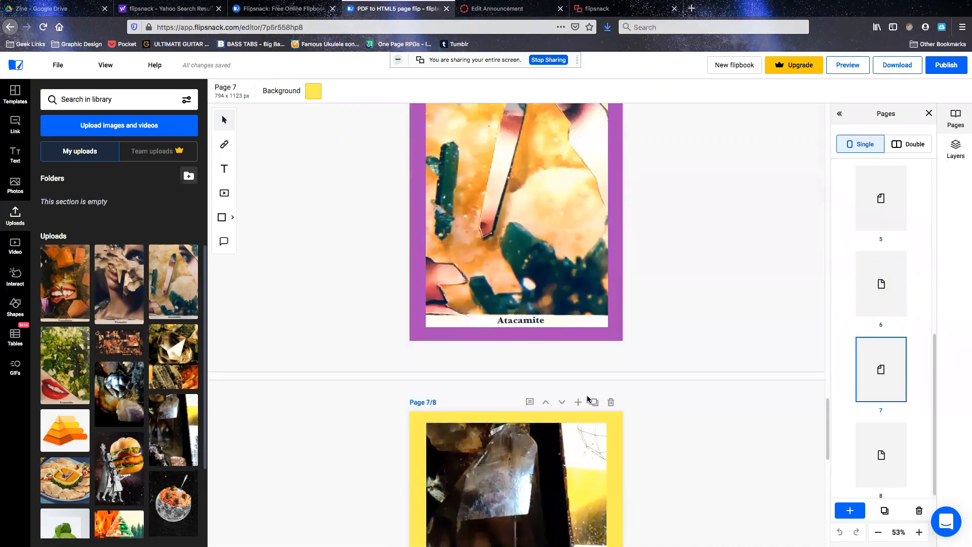
scroll(588, 399, down, 10)
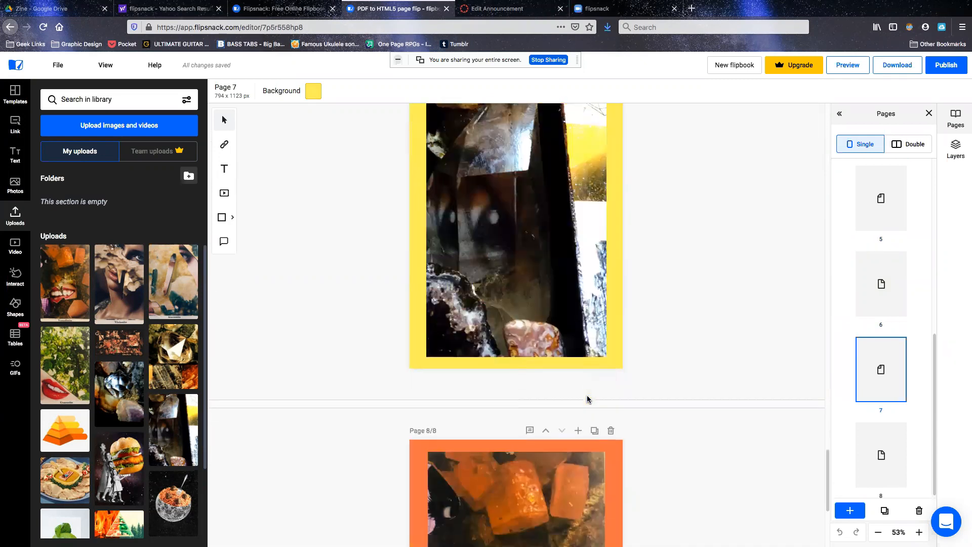
scroll(588, 399, up, 15)
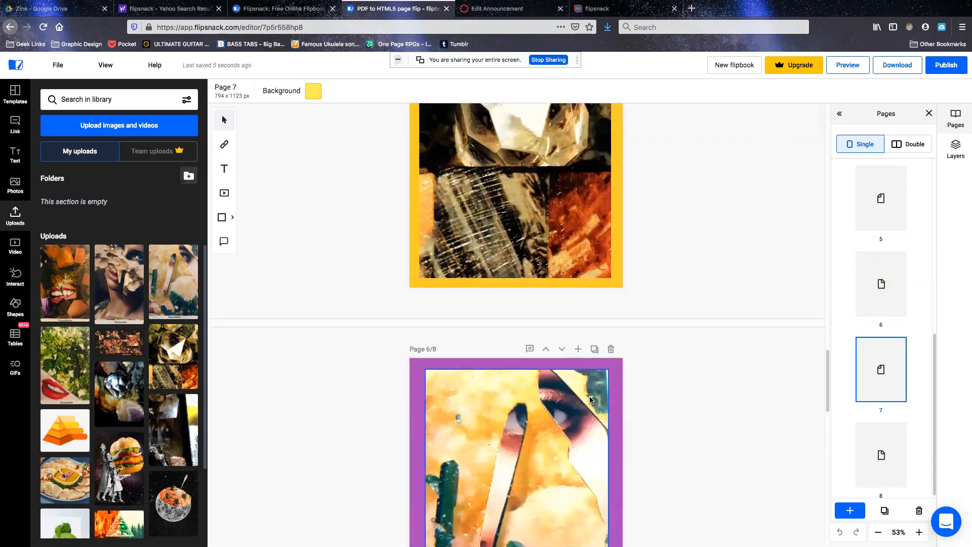
scroll(590, 399, down, 20)
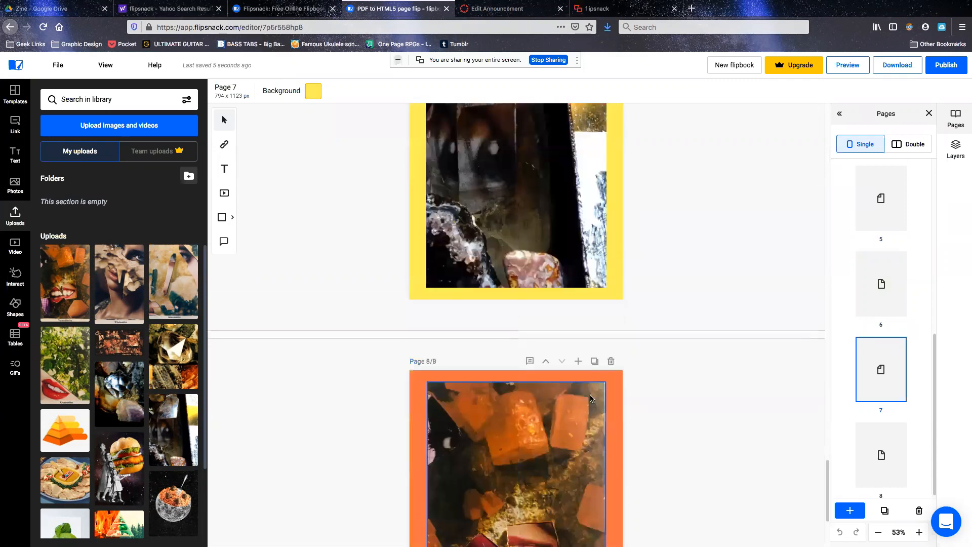
scroll(590, 399, down, 5)
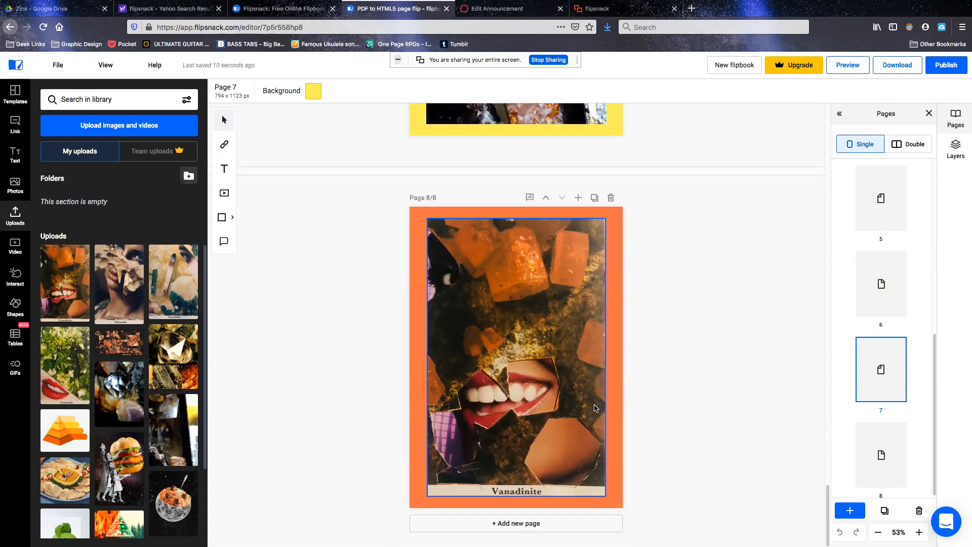
click(786, 280)
scroll(662, 278, up, 20)
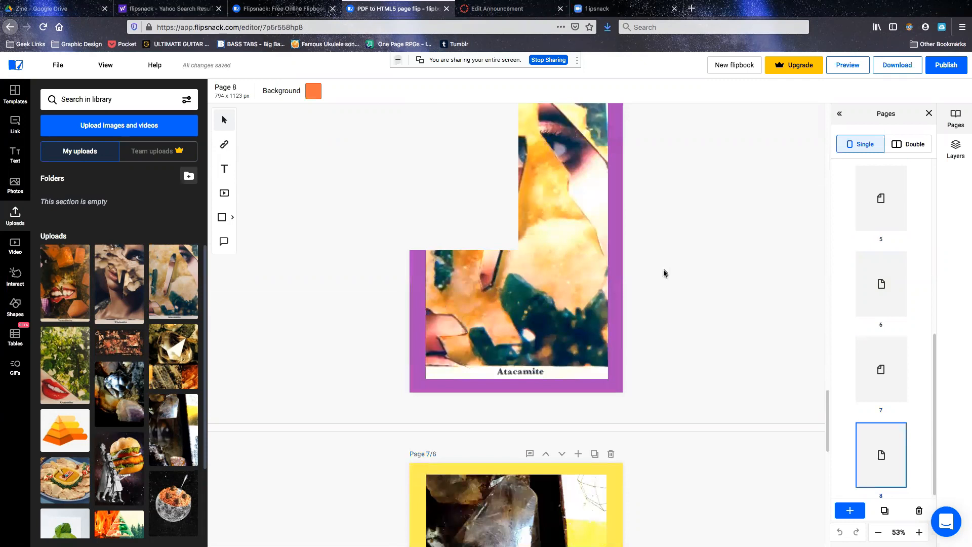
scroll(693, 258, up, 1)
Step: Add a heading text box over the collage image on the cover page
click(694, 257)
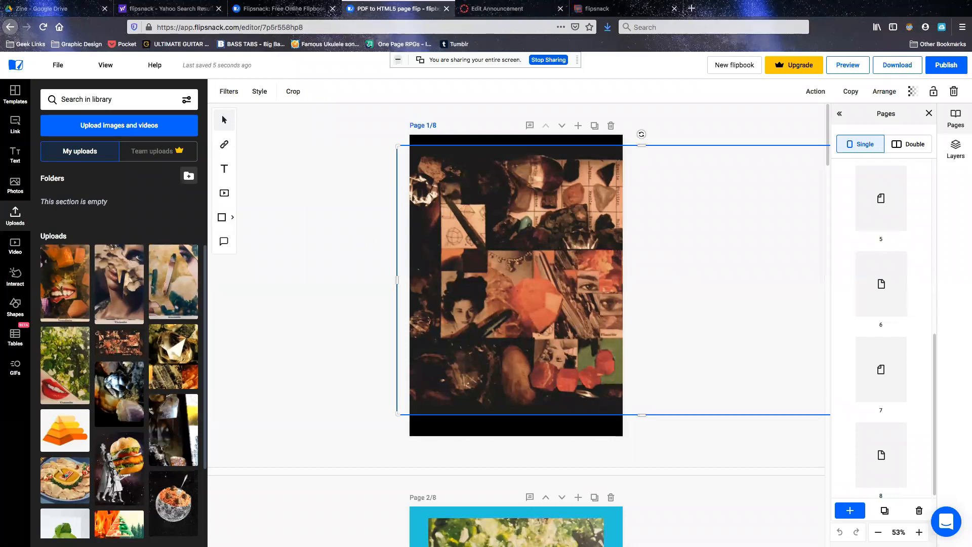
click(261, 197)
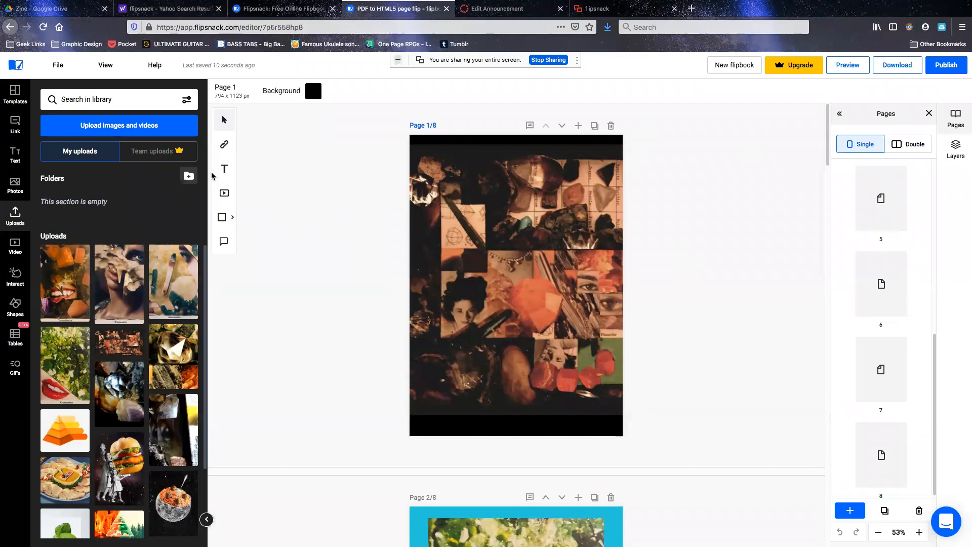
click(226, 170)
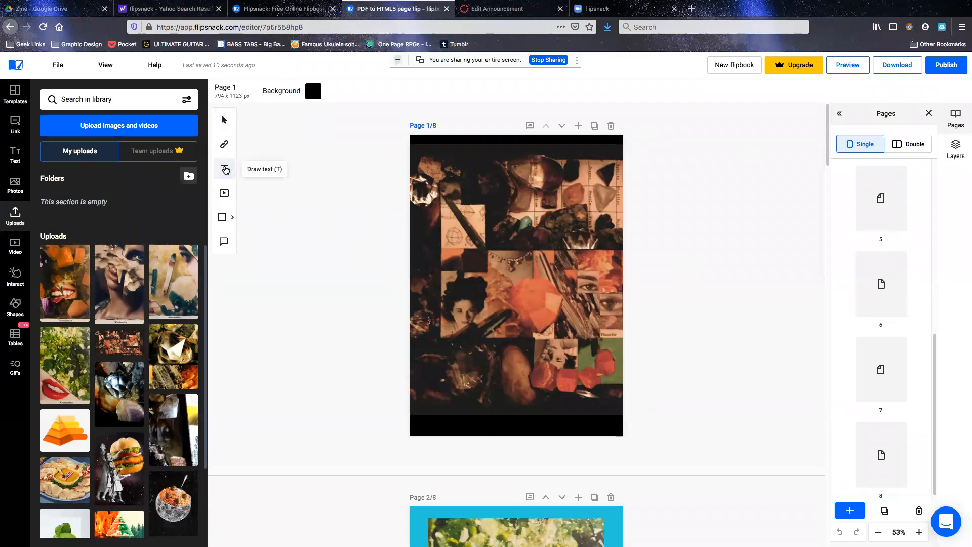
click(14, 156)
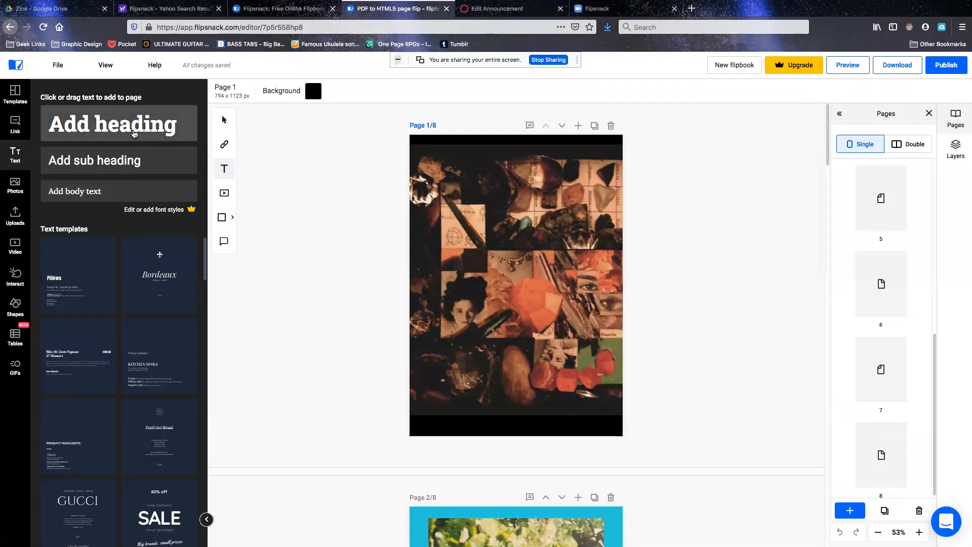
drag(481, 244, 481, 246)
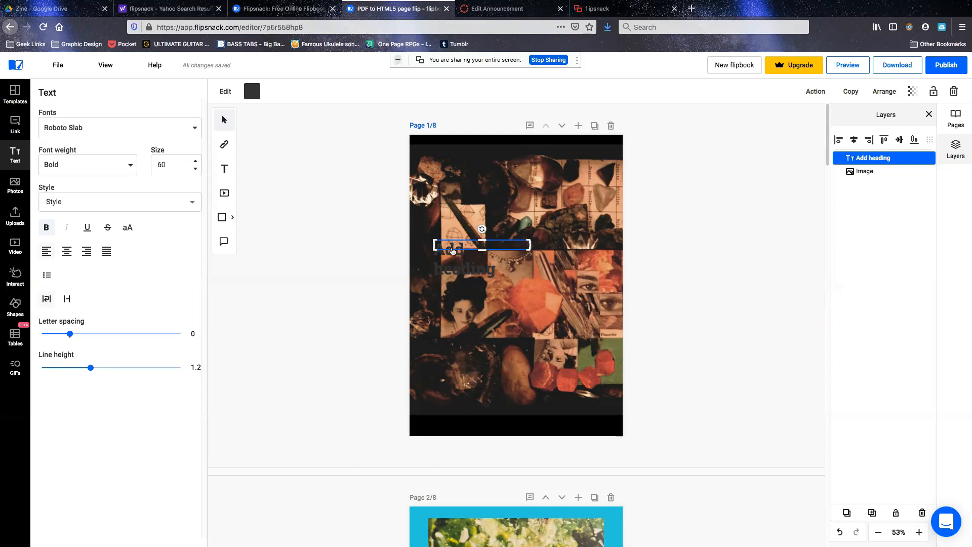
Step: Select the heading on the cover and enlarge its text box so that the text fits on one line
right_click(451, 254)
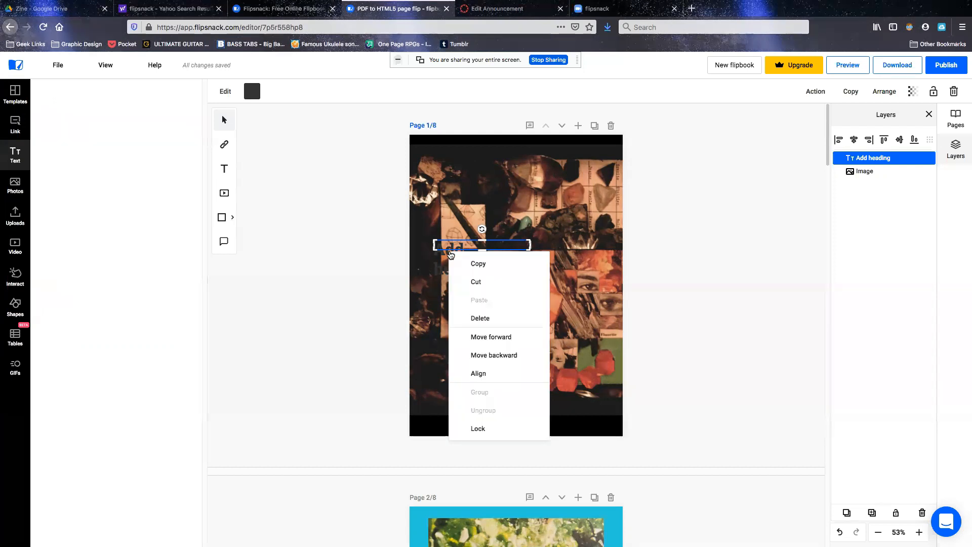
key(Escape)
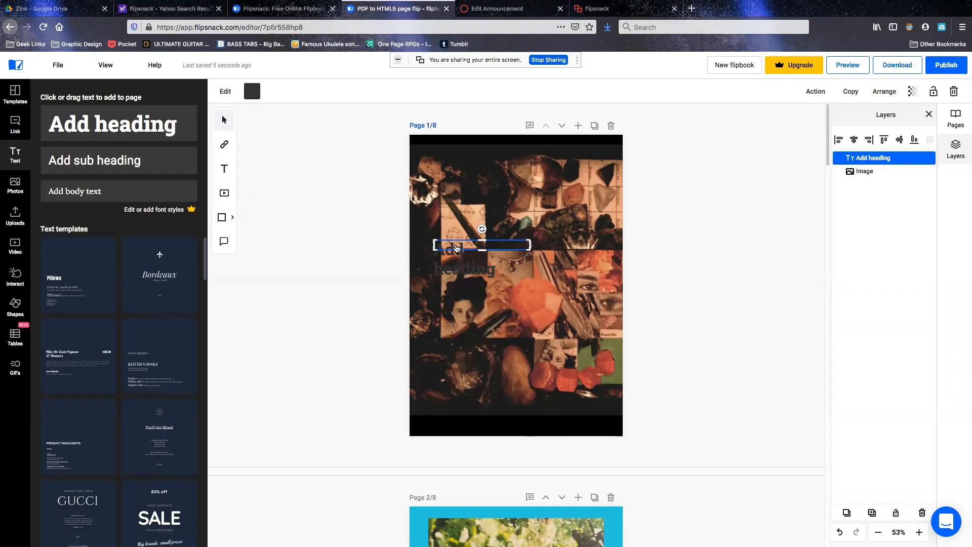
click(771, 308)
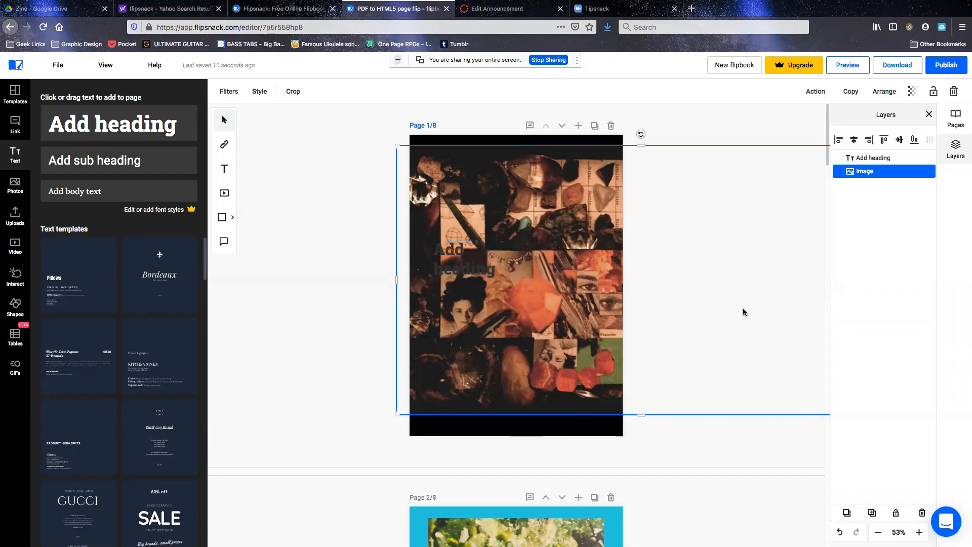
click(901, 158)
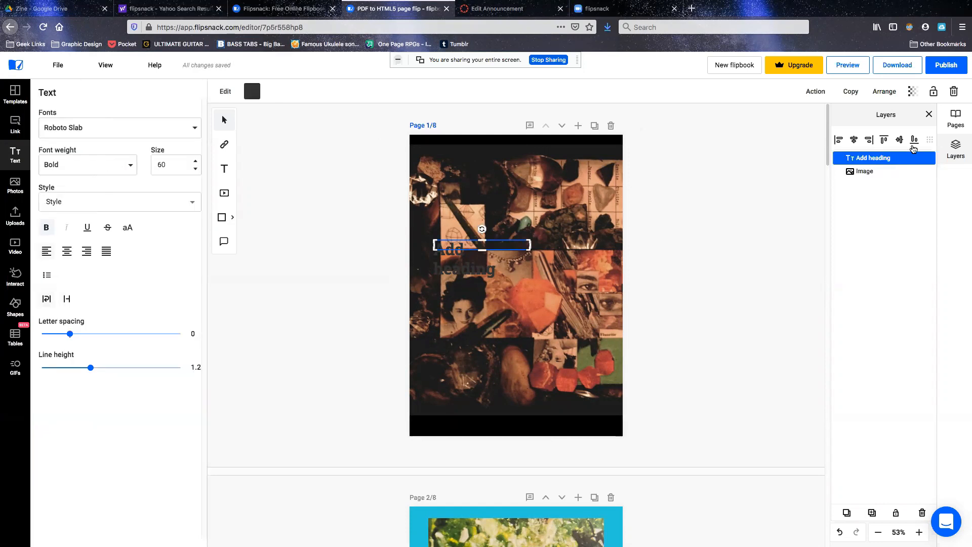
drag(530, 245, 592, 253)
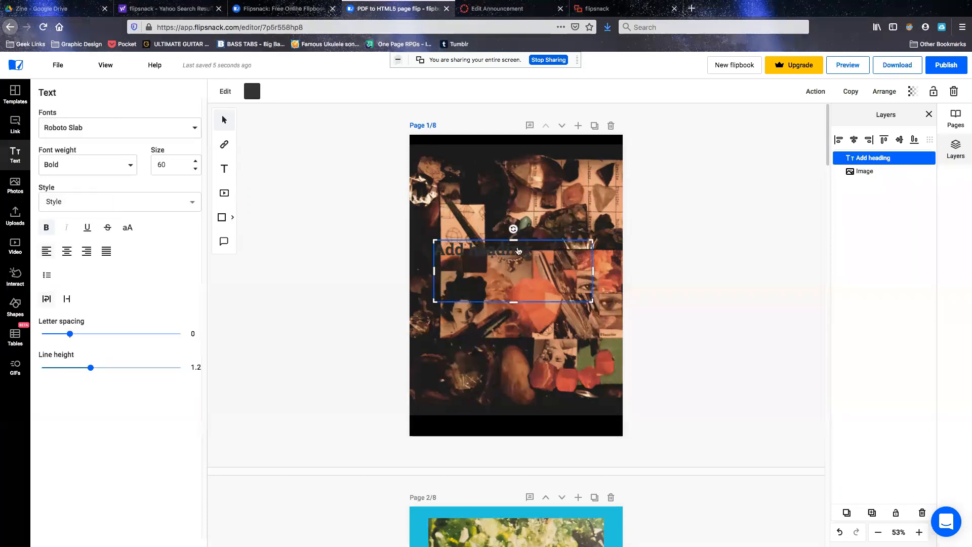
Step: Clear the placeholder text from the cover heading and start the title with "Di"
double_click(521, 255)
click(523, 255)
triple_click(524, 256)
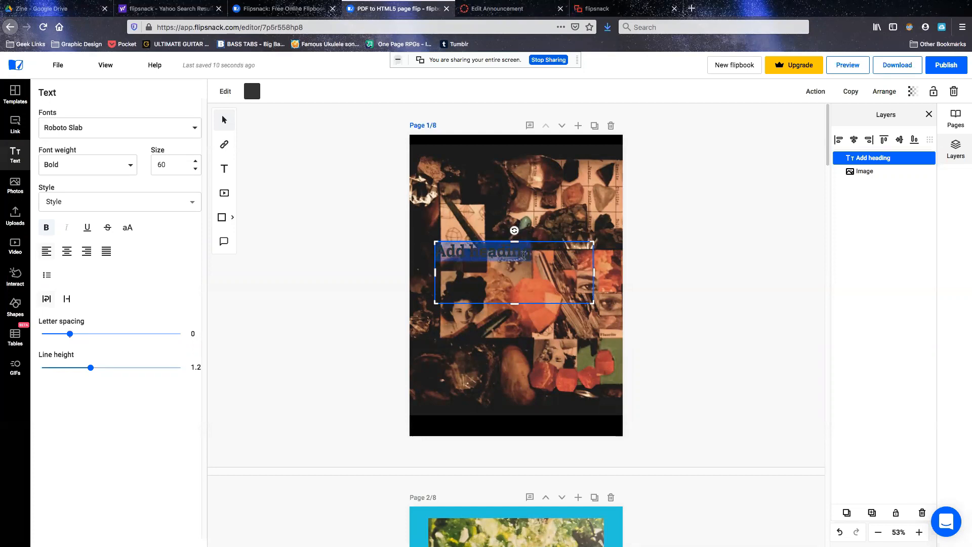
key(BackSpace)
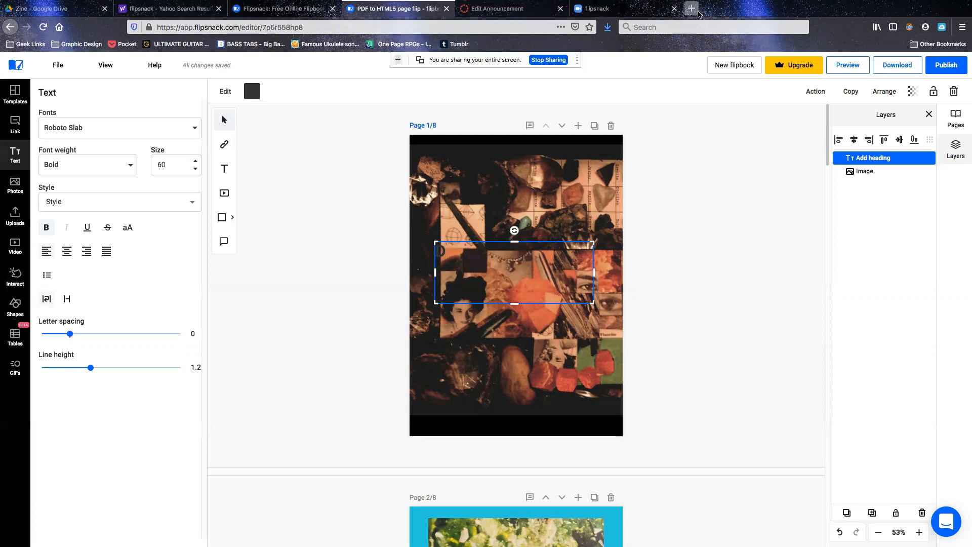
Step: Open a new browser tab and check the spelling of "diamond" in the web search suggestions
click(692, 8)
text(di)
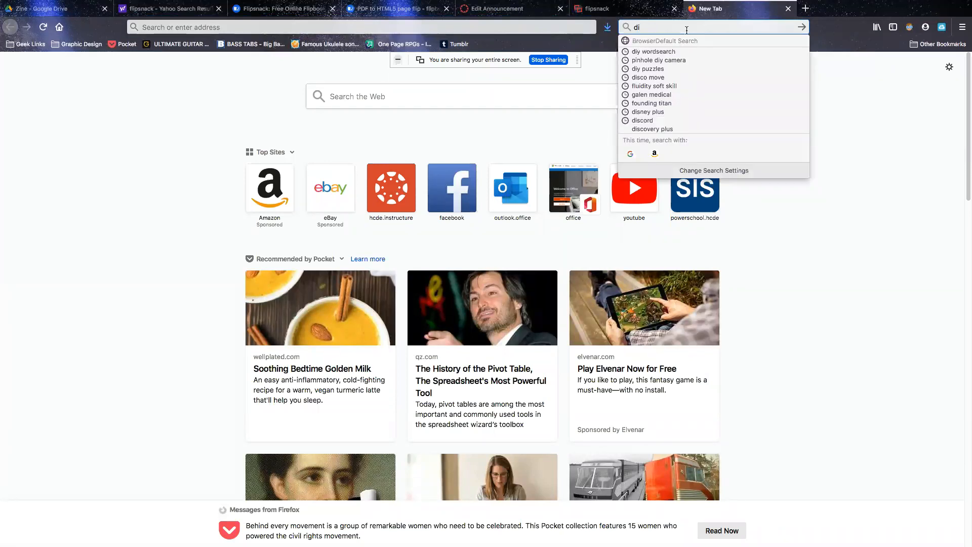
text(a)
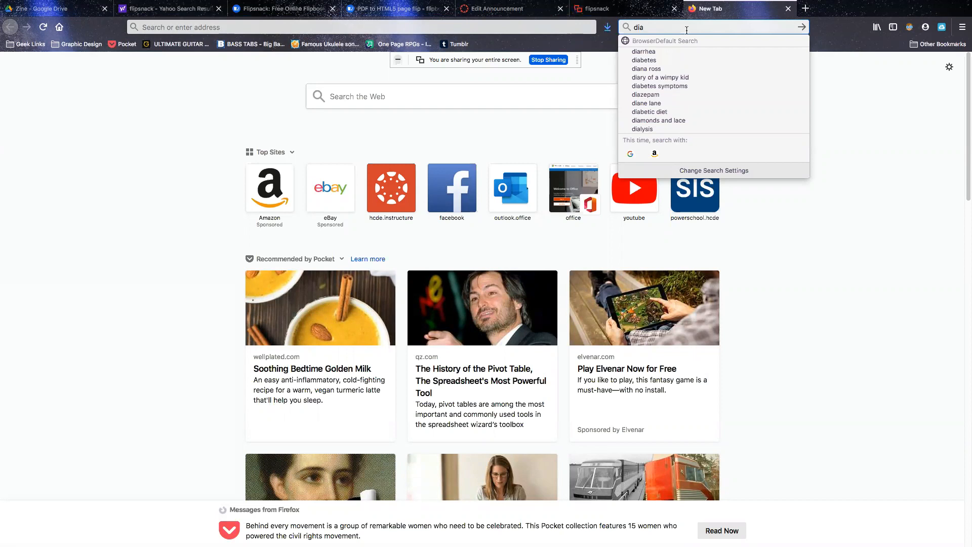
text(mon)
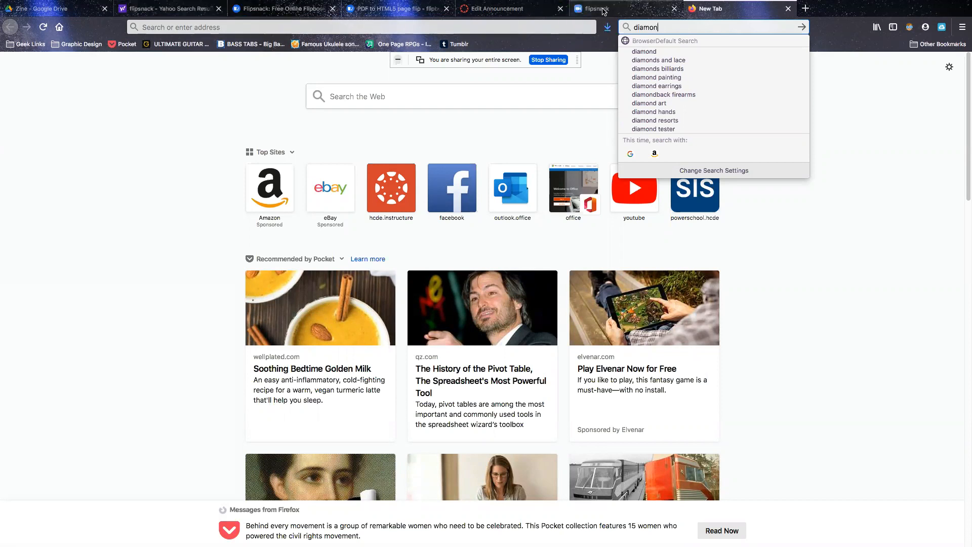
click(505, 9)
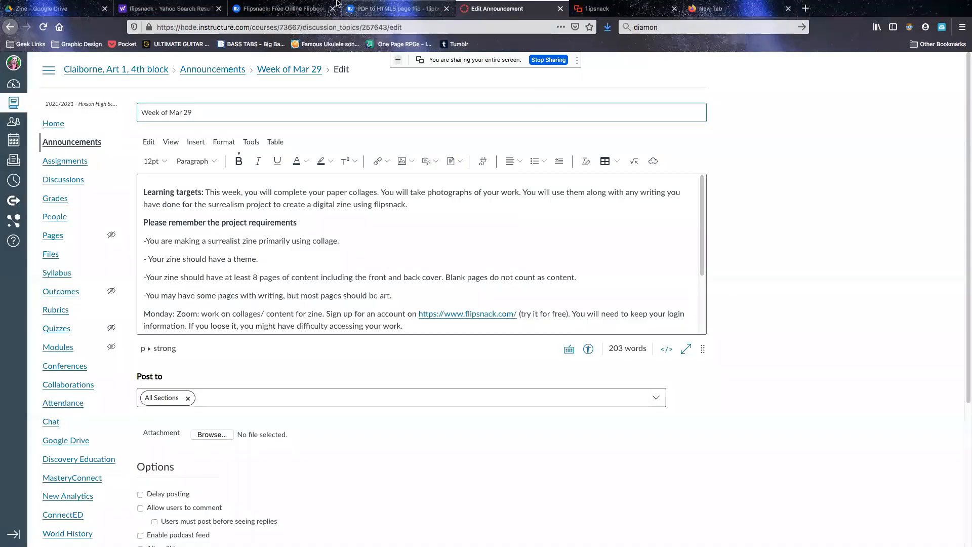
click(280, 6)
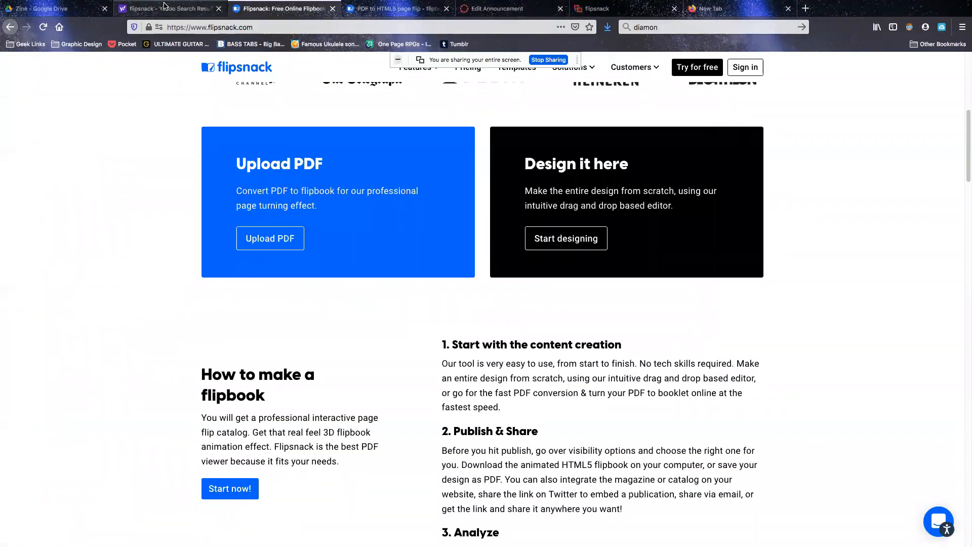
Step: Return to the flipbook editor tab and complete the cover heading as "Diamond Shine"
click(374, 15)
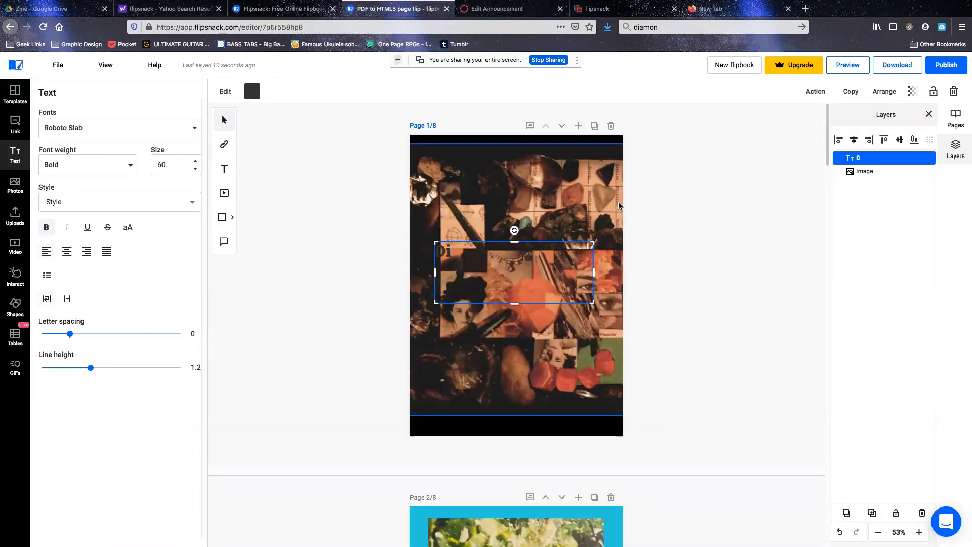
text(amond Shi)
text(ne)
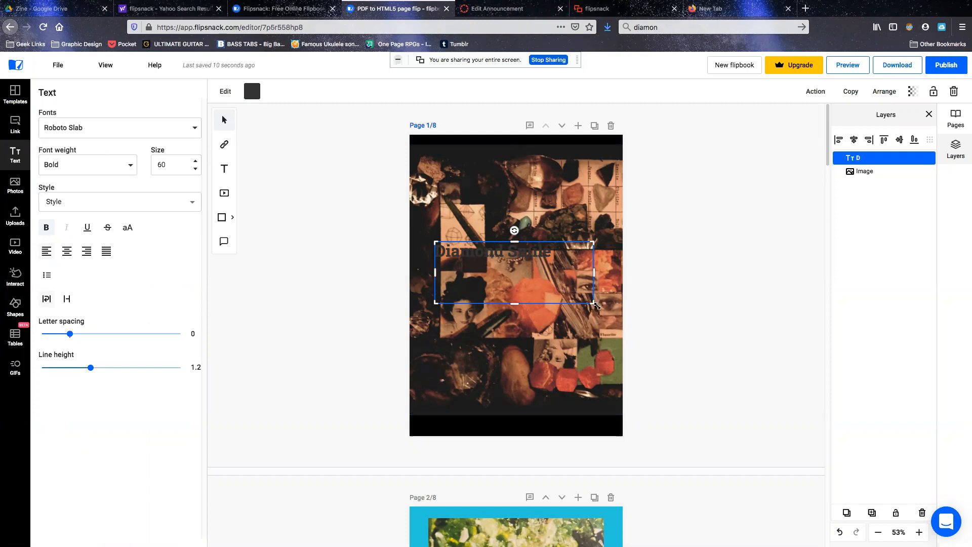
Step: Enlarge the text box of the cover title Diamond Smile and set the title's font size to 96
drag(592, 303, 614, 349)
drag(551, 252, 436, 248)
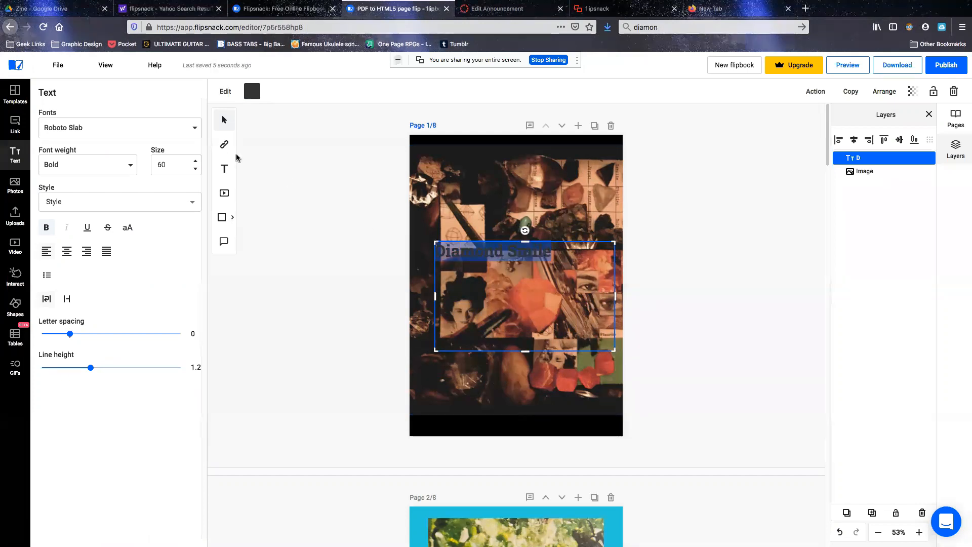
click(196, 163)
click(196, 162)
click(196, 162)
click(196, 162)
click(196, 162)
click(196, 163)
click(196, 163)
click(196, 162)
click(196, 162)
click(196, 162)
click(196, 163)
click(196, 162)
click(196, 163)
click(196, 163)
click(196, 162)
click(196, 163)
click(196, 162)
click(196, 163)
click(196, 162)
click(196, 162)
click(196, 162)
click(196, 162)
click(196, 163)
click(196, 162)
click(195, 162)
click(196, 163)
click(196, 162)
click(195, 162)
click(196, 162)
click(196, 163)
click(196, 163)
click(196, 162)
click(196, 162)
click(196, 163)
click(193, 160)
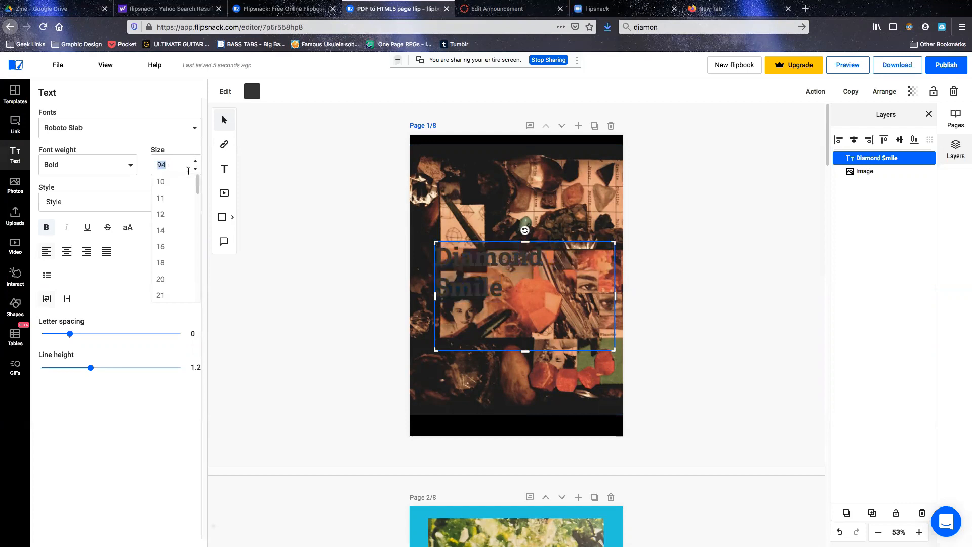
click(196, 162)
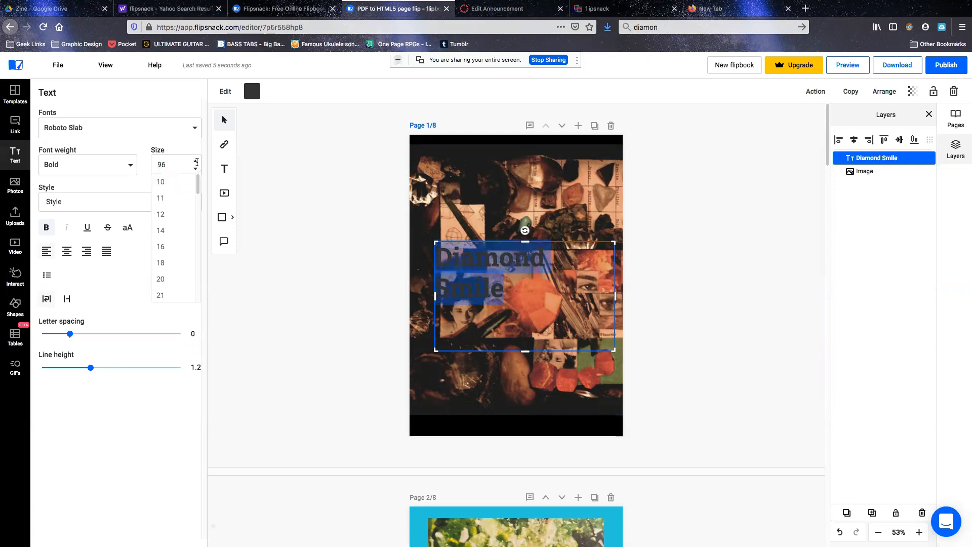
click(196, 162)
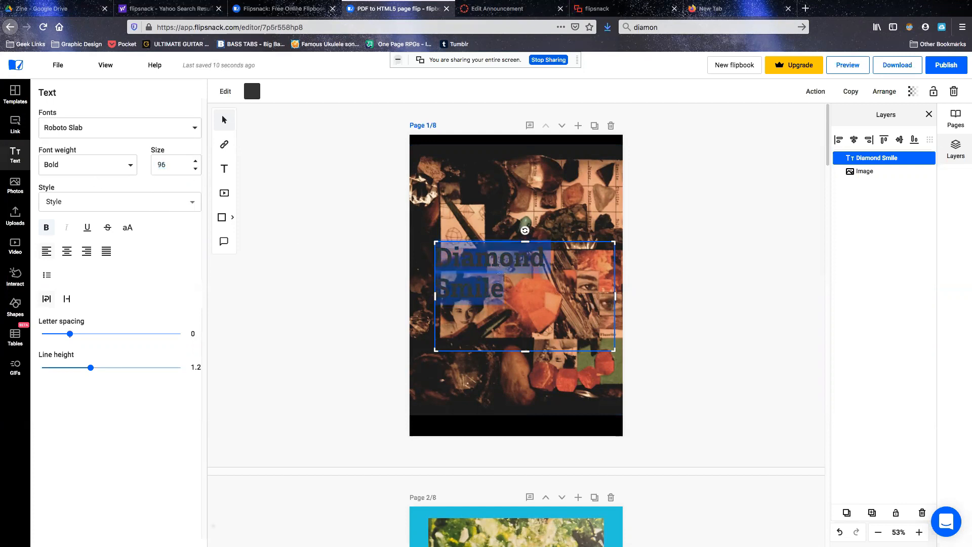
click(193, 202)
scroll(116, 256, down, 1)
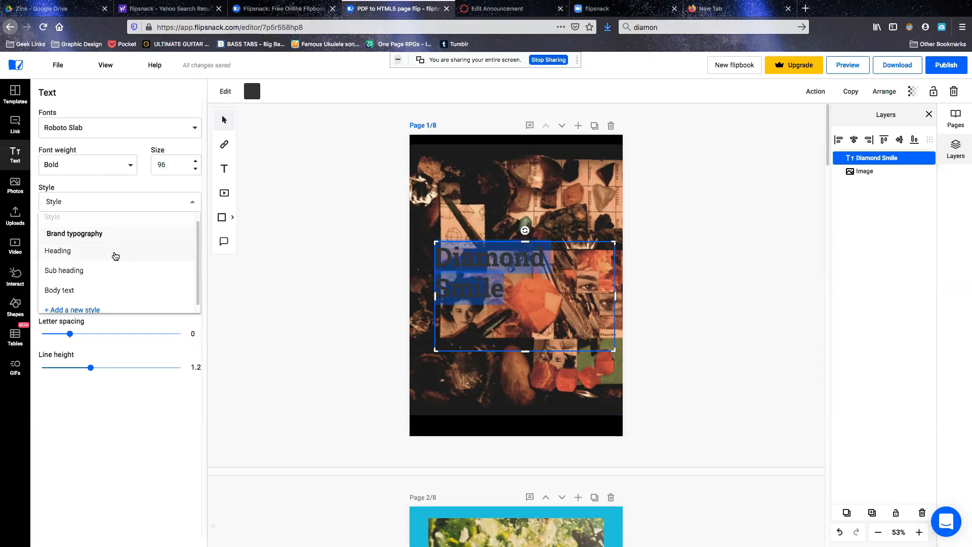
click(126, 150)
click(130, 165)
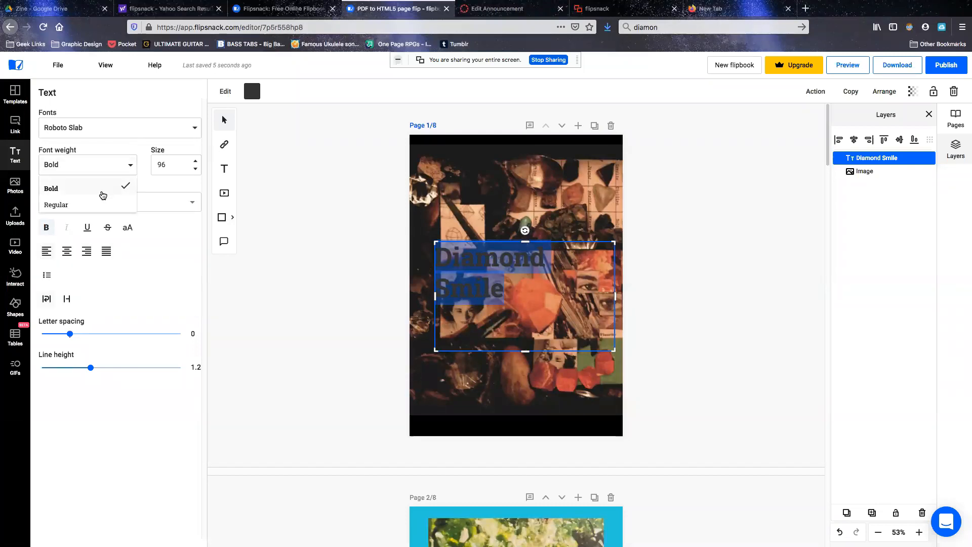
Step: Change the font of the cover title Diamond Smile to Cantora One
click(140, 128)
click(141, 127)
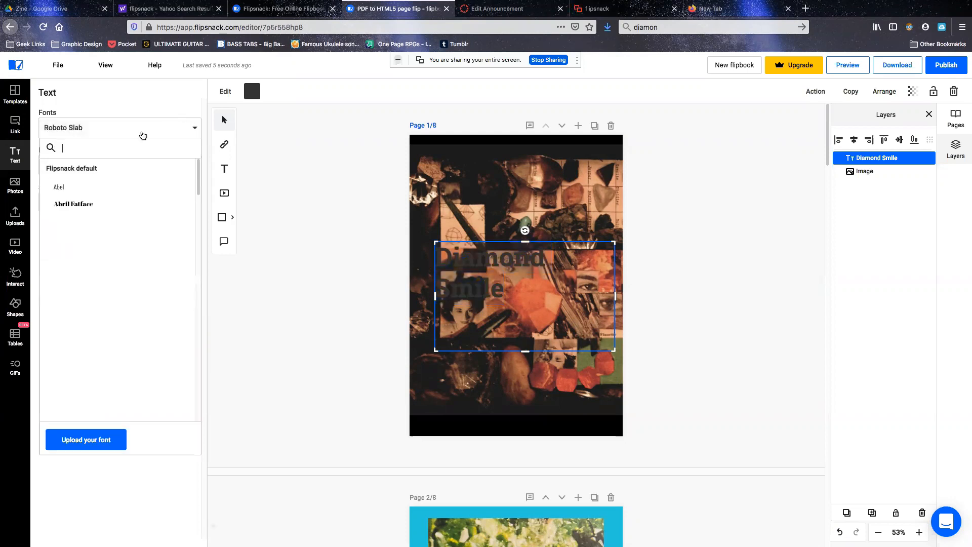
scroll(110, 205, down, 1)
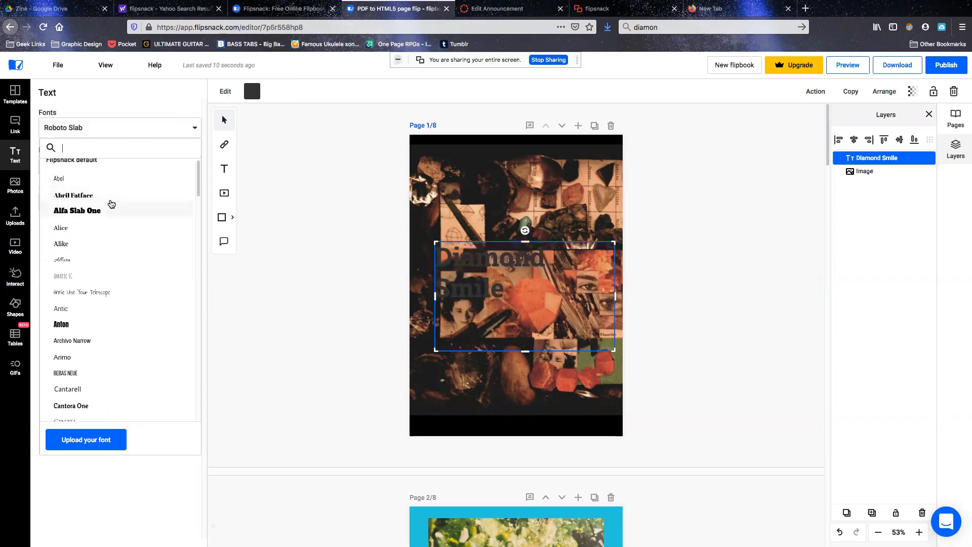
scroll(114, 203, down, 4)
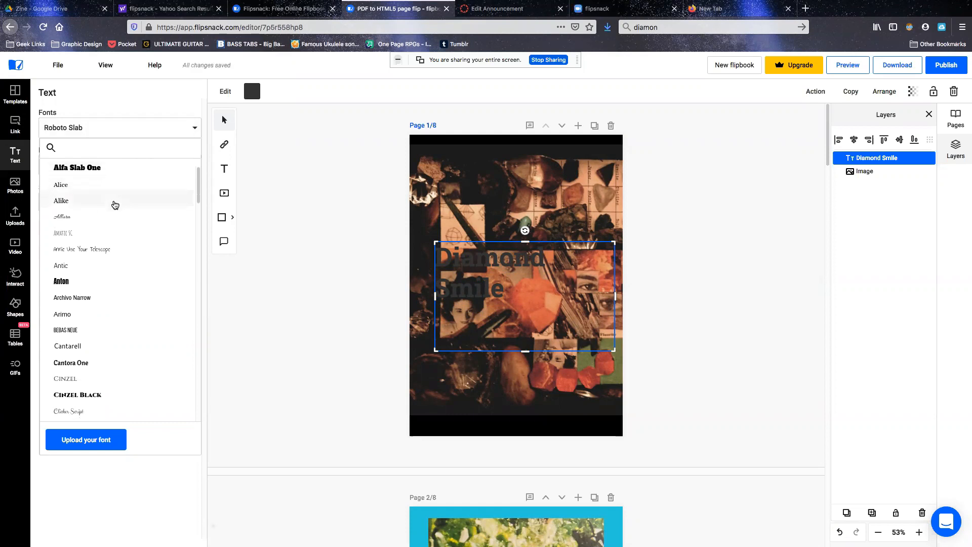
scroll(115, 206, down, 2)
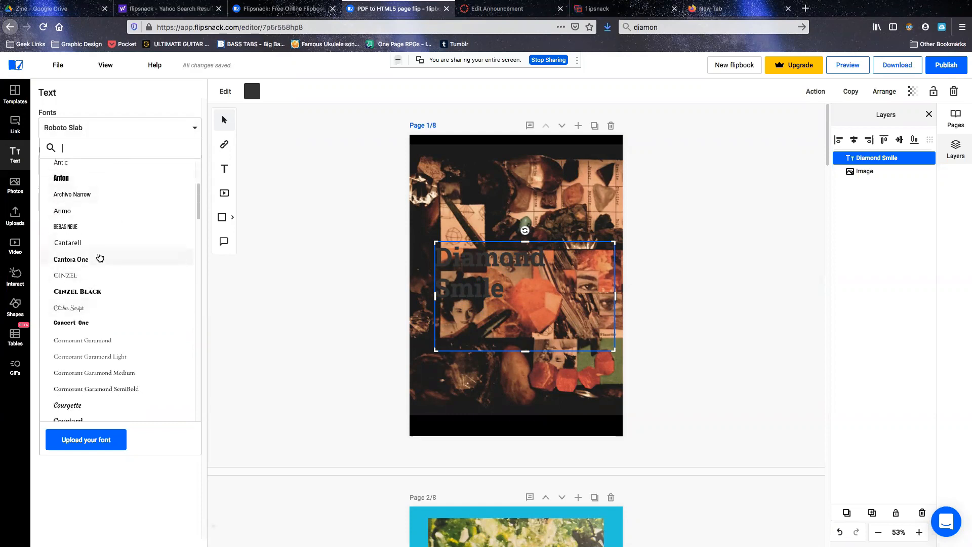
click(97, 259)
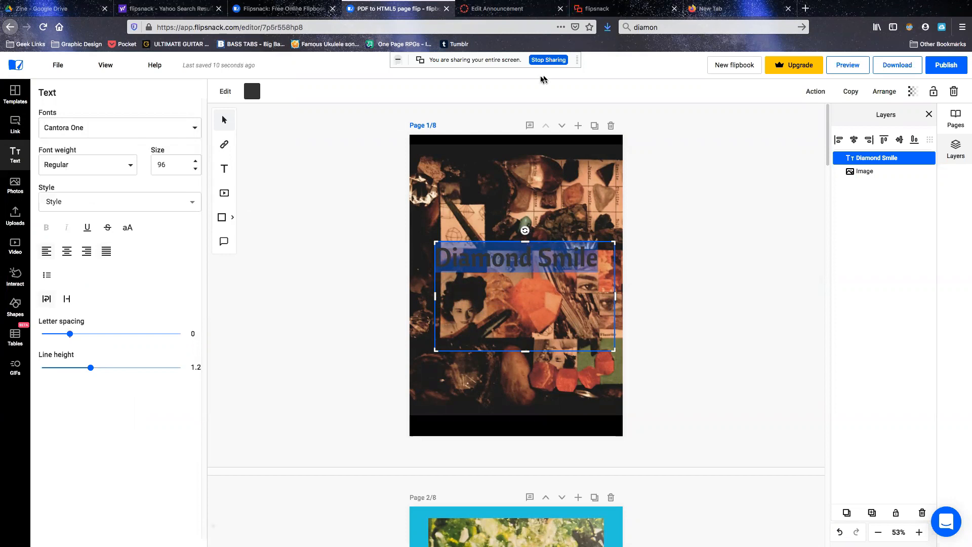
Step: Set the text colour of the cover title Diamond Smile to white
click(255, 95)
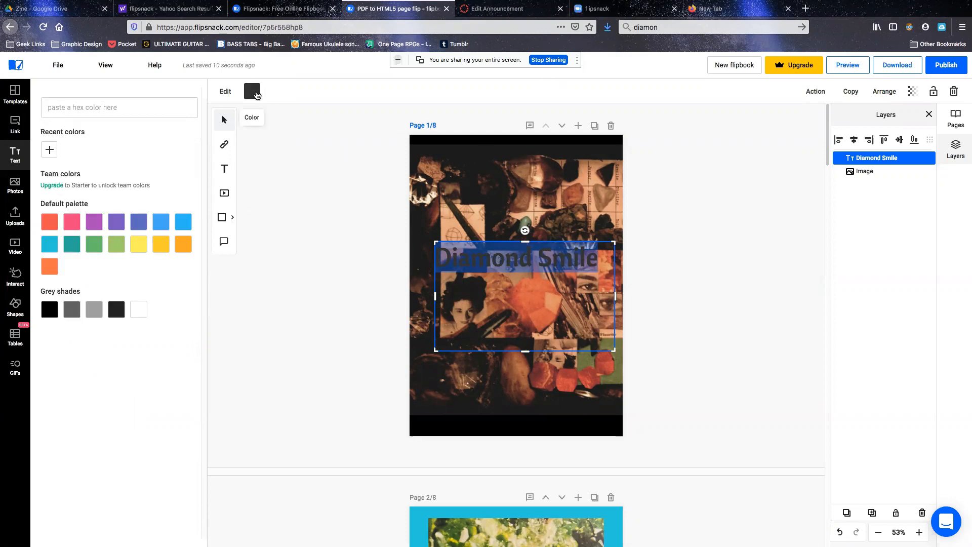
click(142, 310)
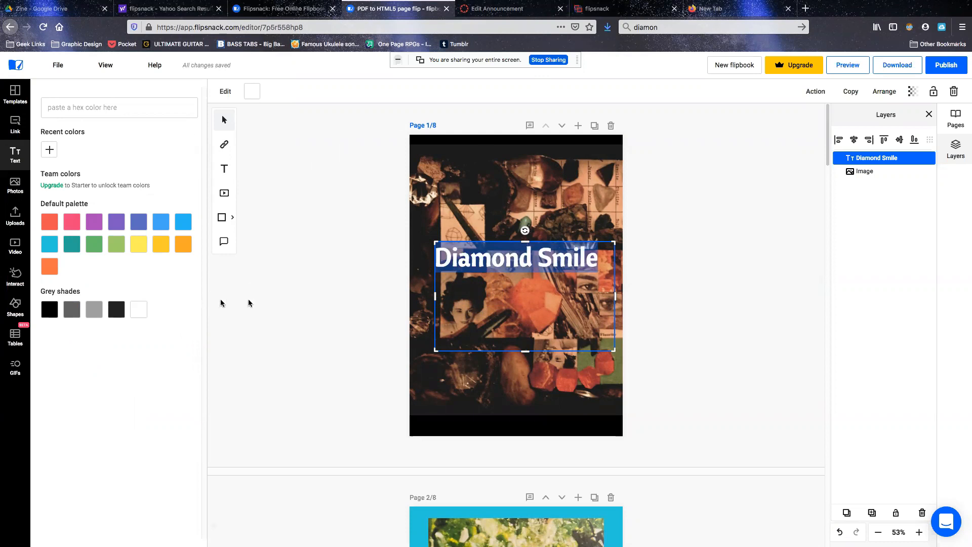
Step: Try yellow, blue and orange on the cover title, return it to white and deselect it
click(139, 250)
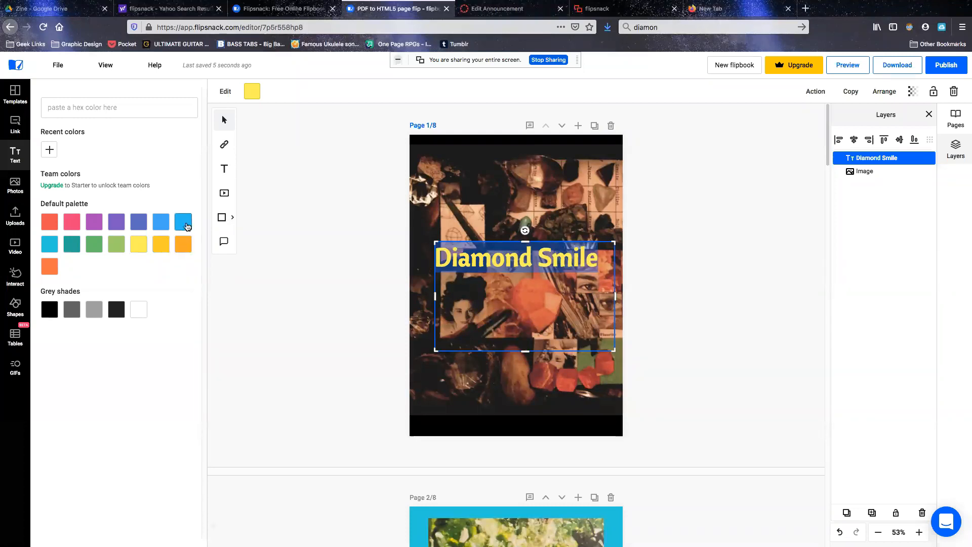
click(183, 221)
click(49, 274)
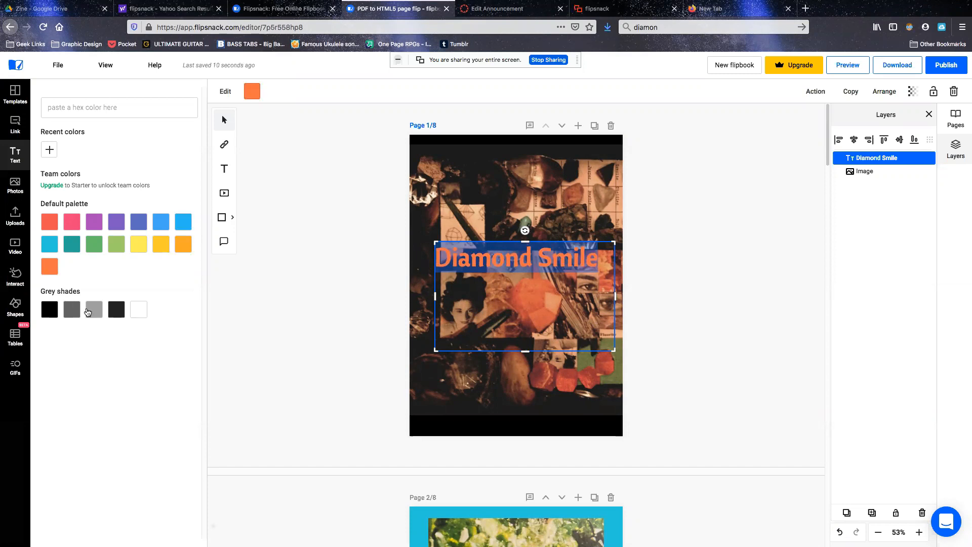
click(143, 311)
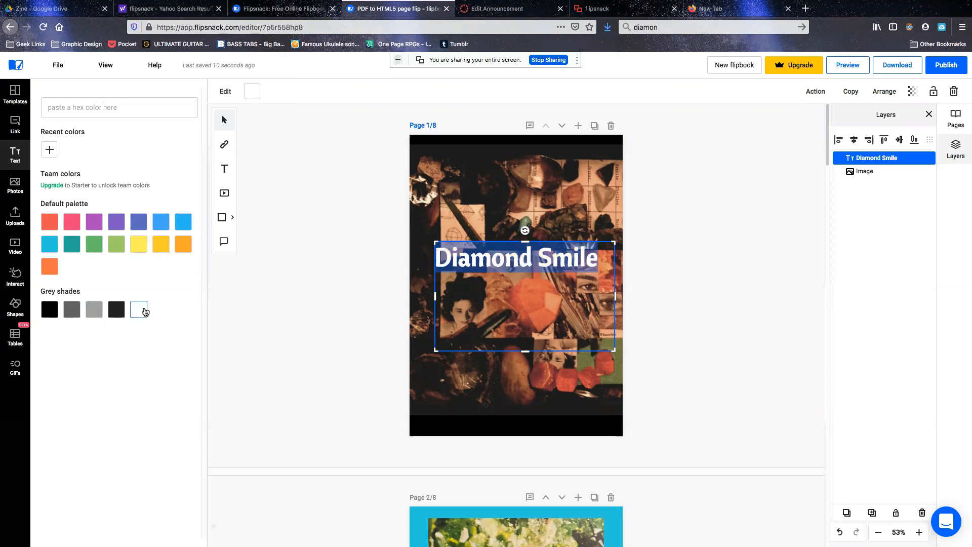
click(363, 278)
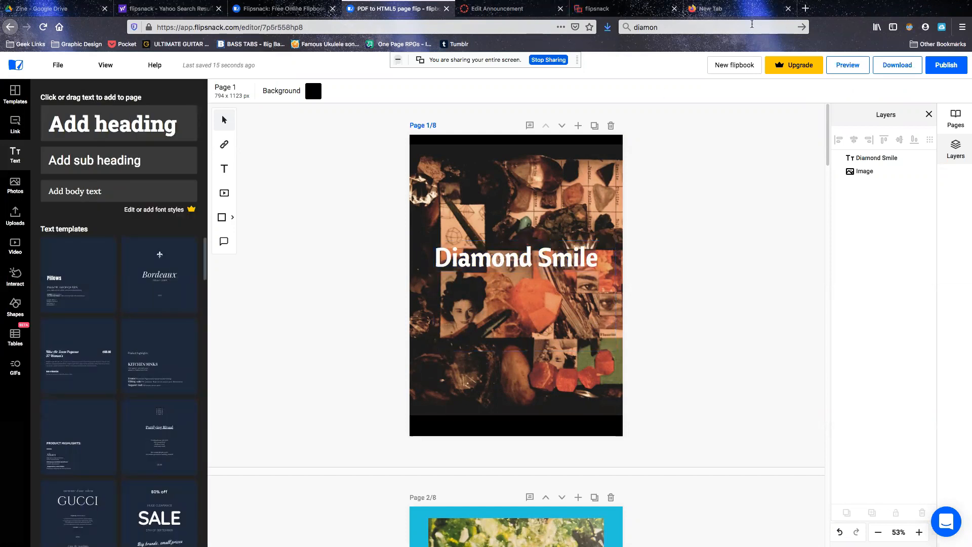
click(752, 24)
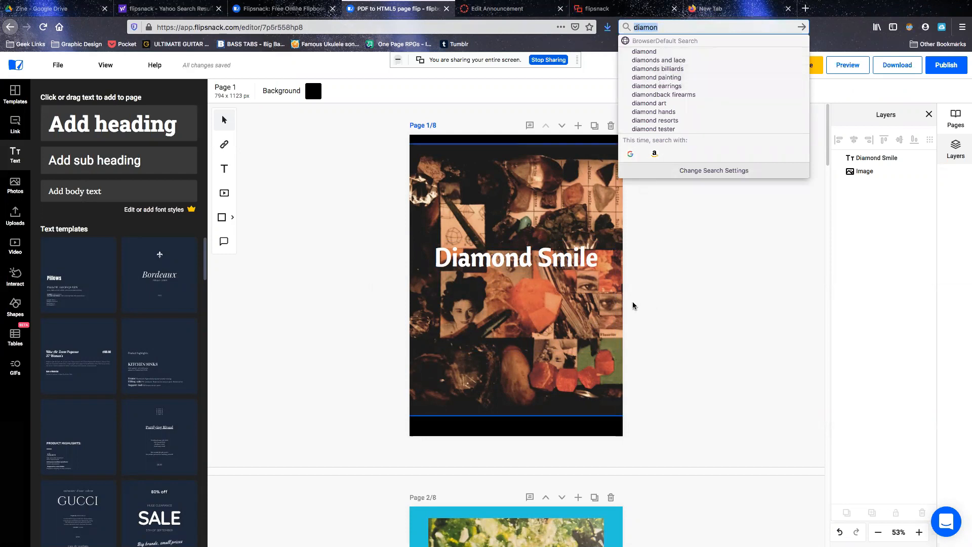
click(661, 301)
click(662, 301)
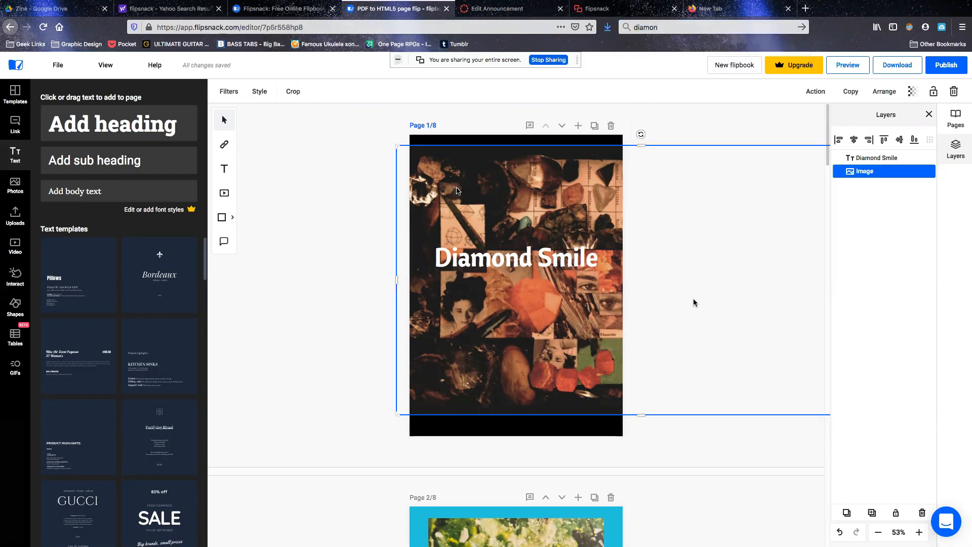
click(338, 232)
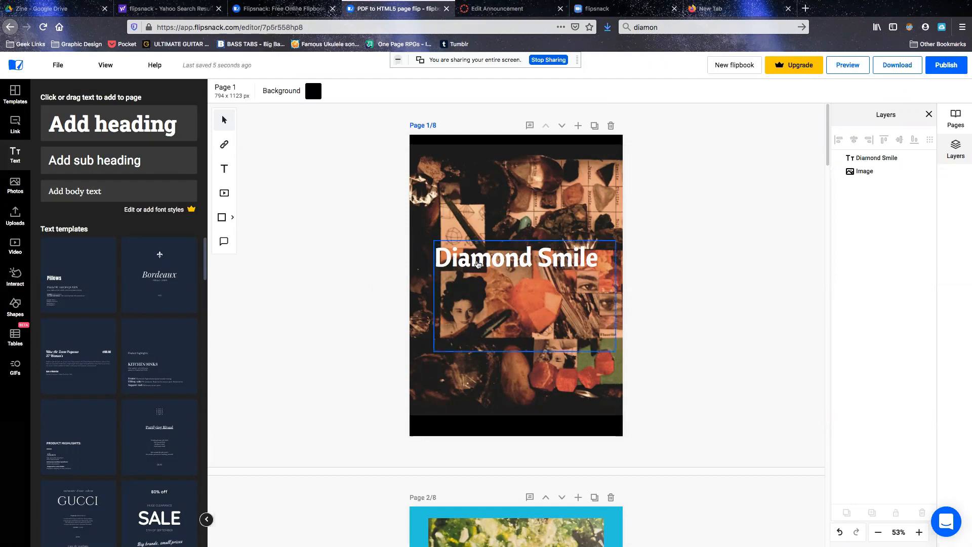
Step: Move the Diamond Smile title slightly down and to the left on the cover, and deselect it
click(503, 245)
drag(503, 244, 495, 253)
click(352, 248)
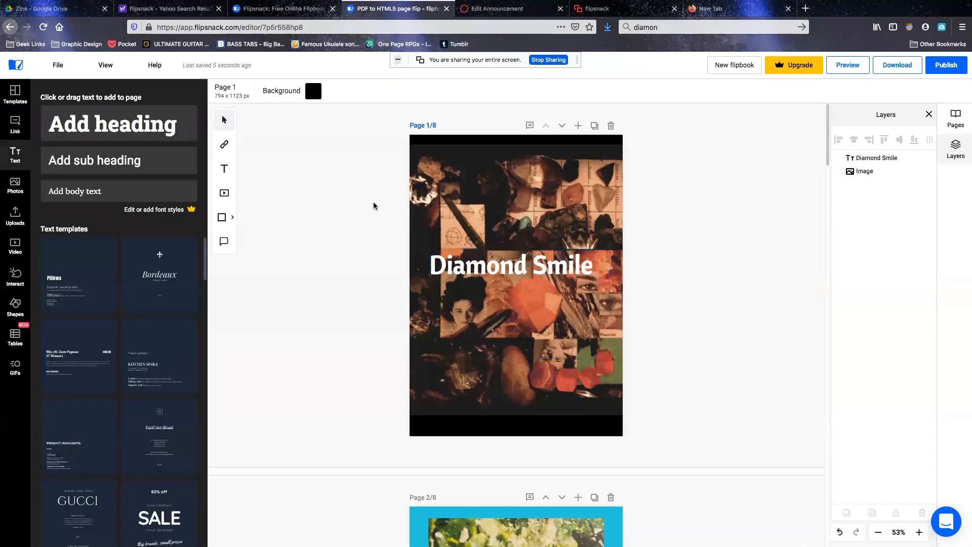
Step: Move the orange Vanadinite page from page 8 up one position, ahead of the yellow-bordered page
scroll(371, 206, down, 3)
scroll(371, 206, up, 4)
scroll(371, 207, down, 5)
scroll(371, 206, down, 20)
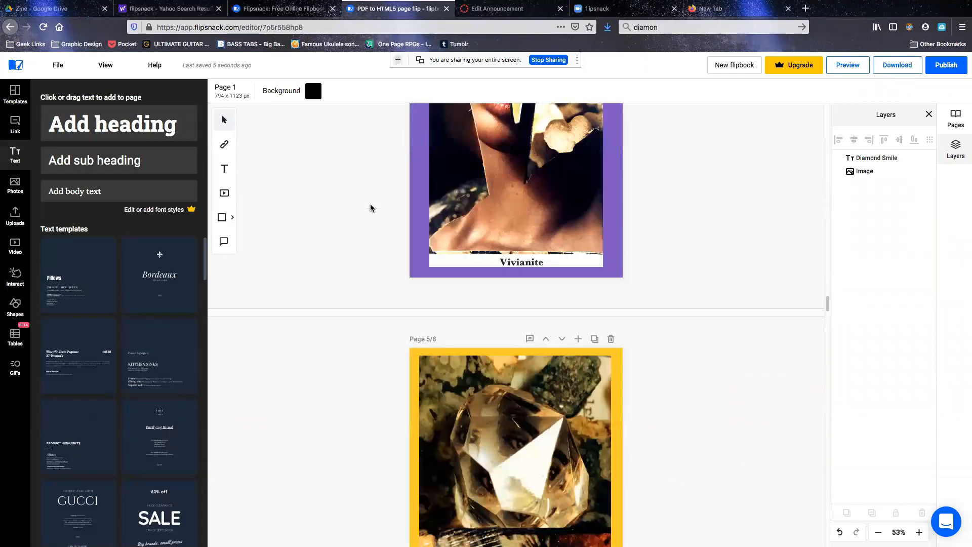
scroll(370, 207, down, 10)
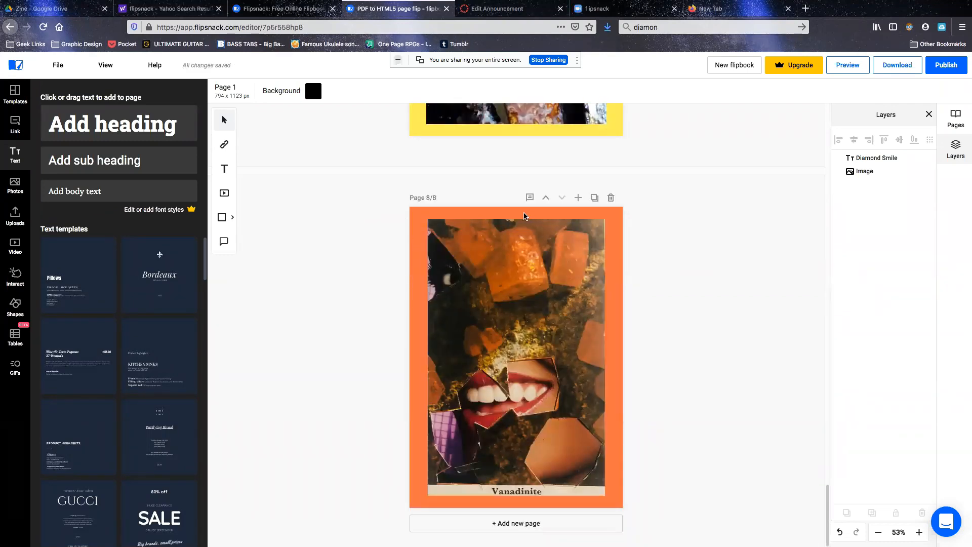
click(524, 217)
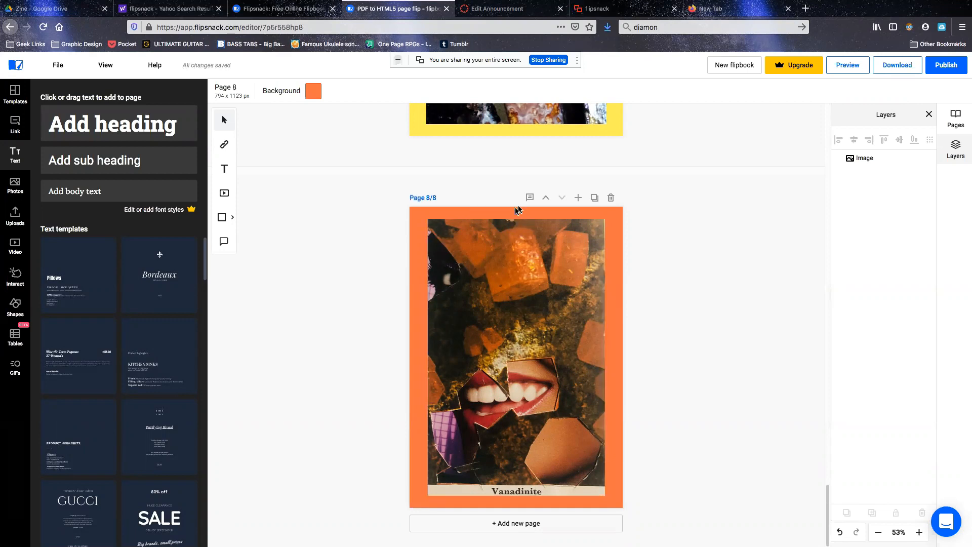
click(546, 199)
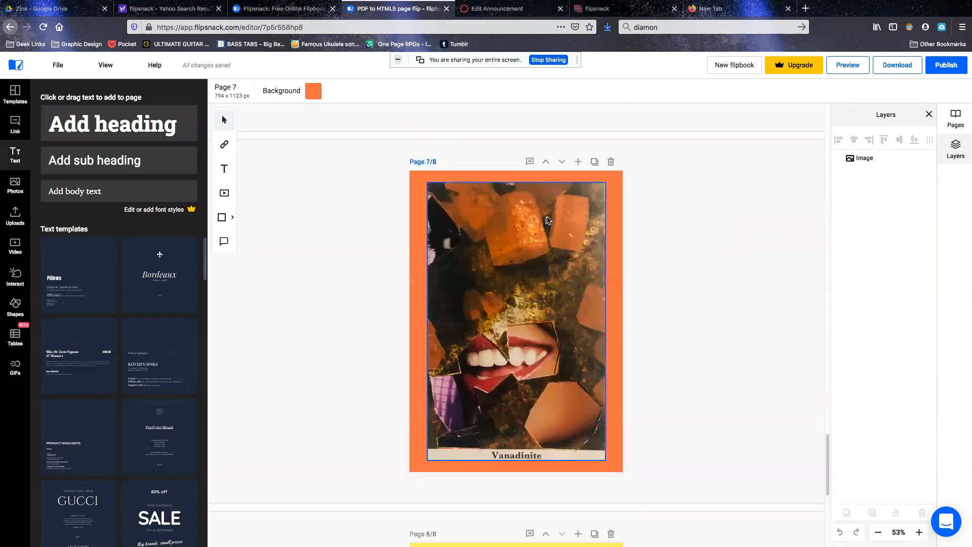
Step: Open the page overview and review the order and content of pages 5 to 8 of the flipbook
scroll(522, 233, up, 10)
scroll(515, 235, down, 10)
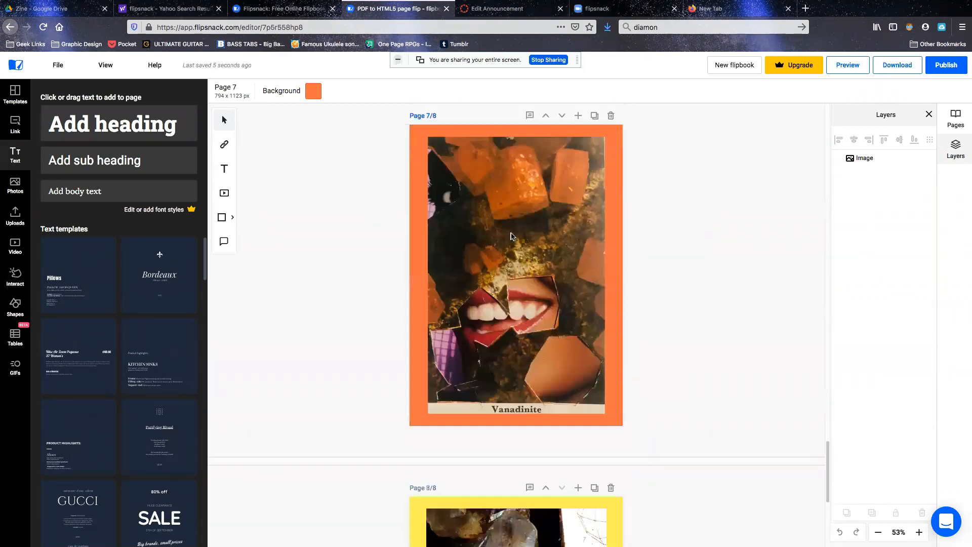
scroll(509, 234, down, 5)
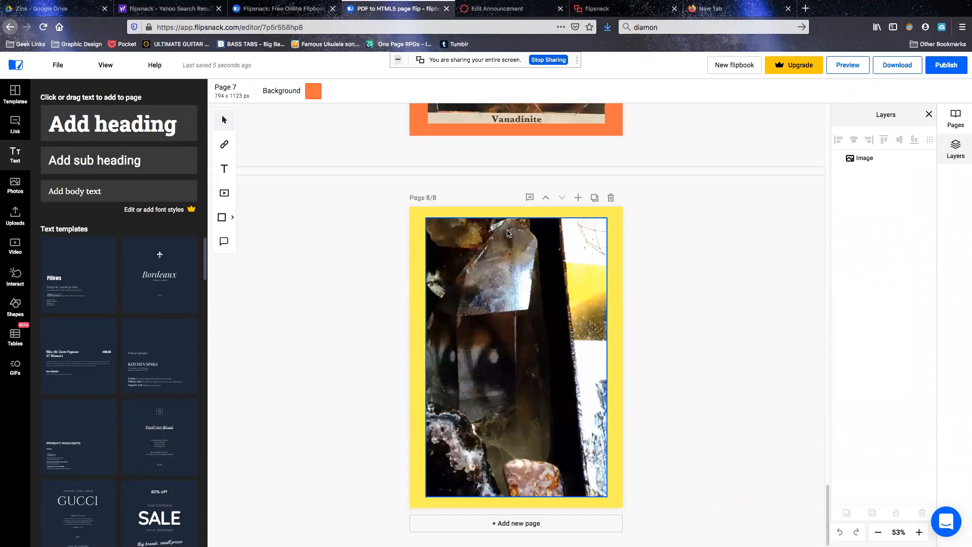
scroll(508, 233, up, 7)
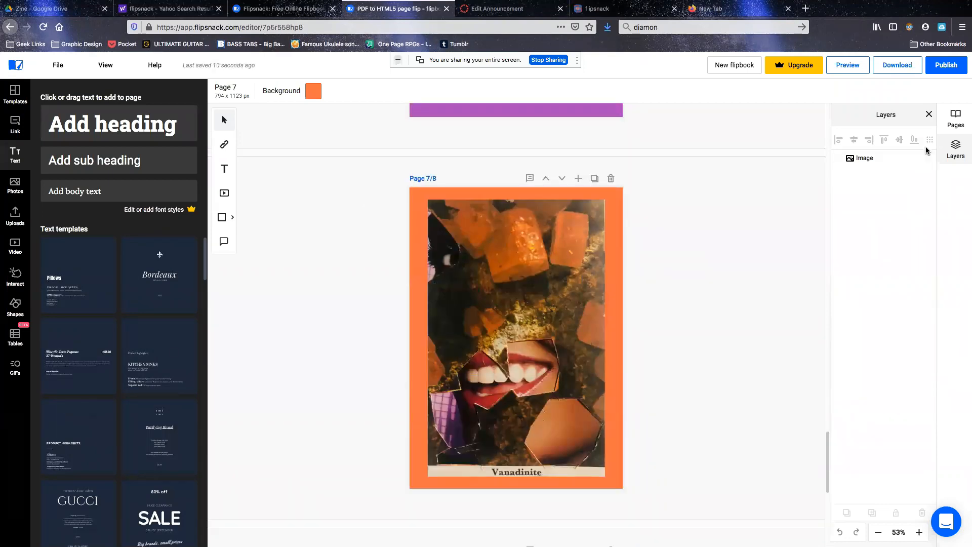
click(951, 119)
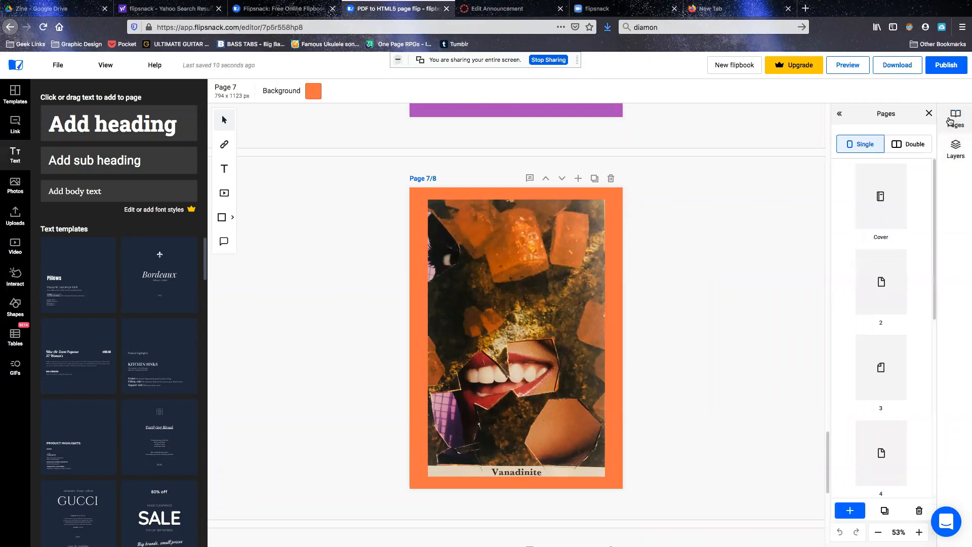
scroll(497, 293, down, 6)
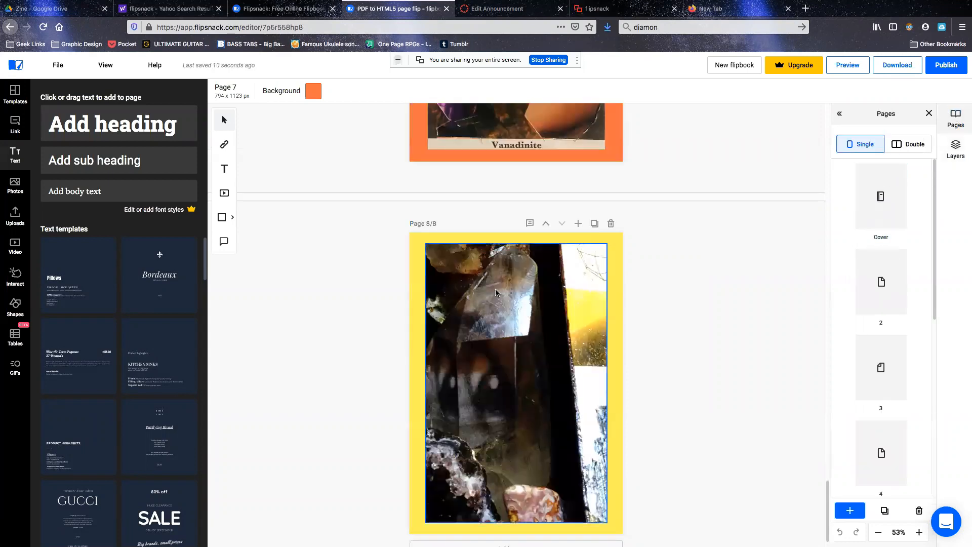
scroll(495, 291, down, 1)
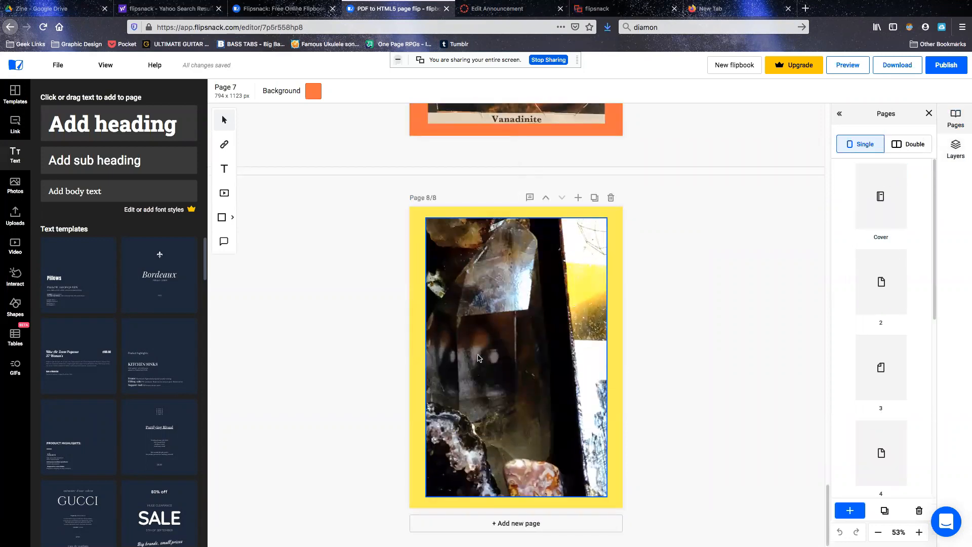
scroll(476, 355, up, 3)
scroll(475, 352, down, 3)
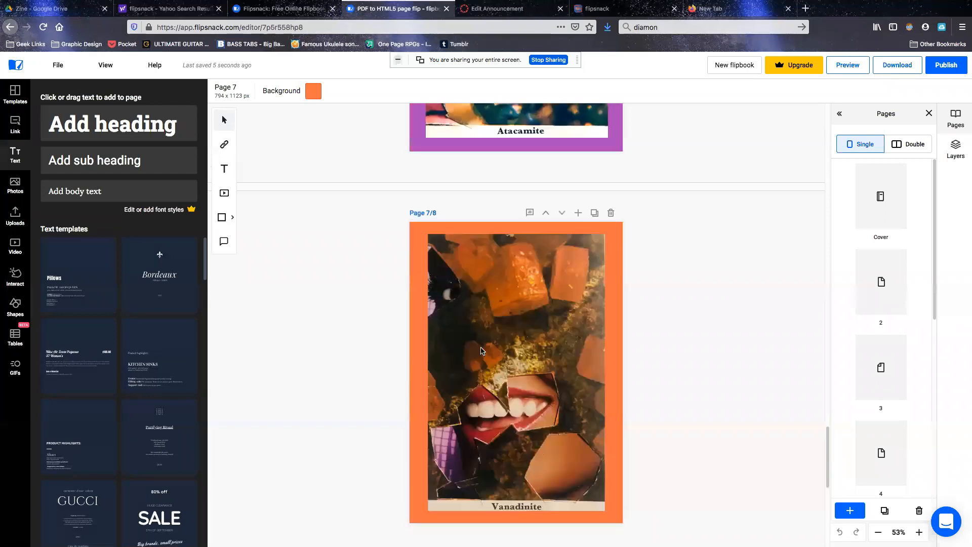
scroll(482, 351, up, 5)
scroll(480, 350, down, 2)
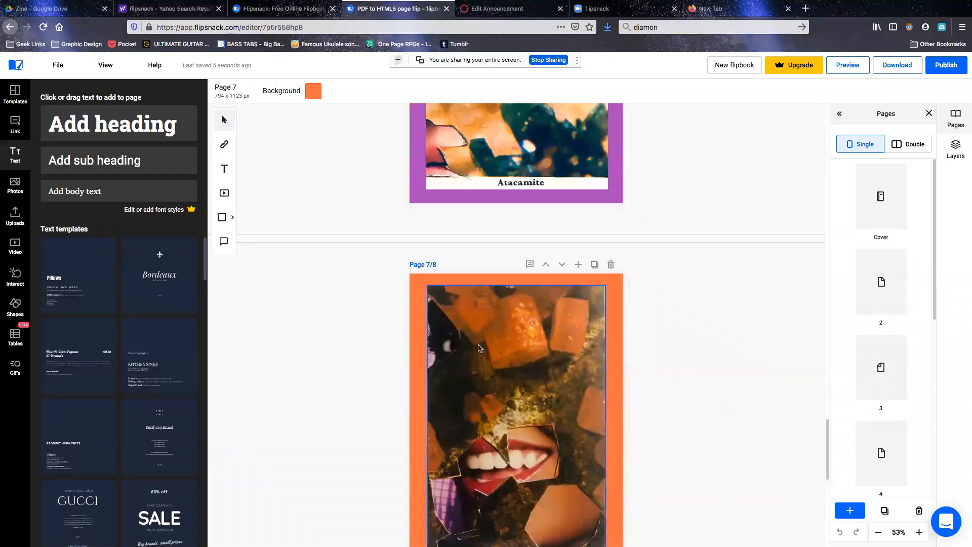
scroll(480, 349, up, 6)
scroll(478, 348, up, 5)
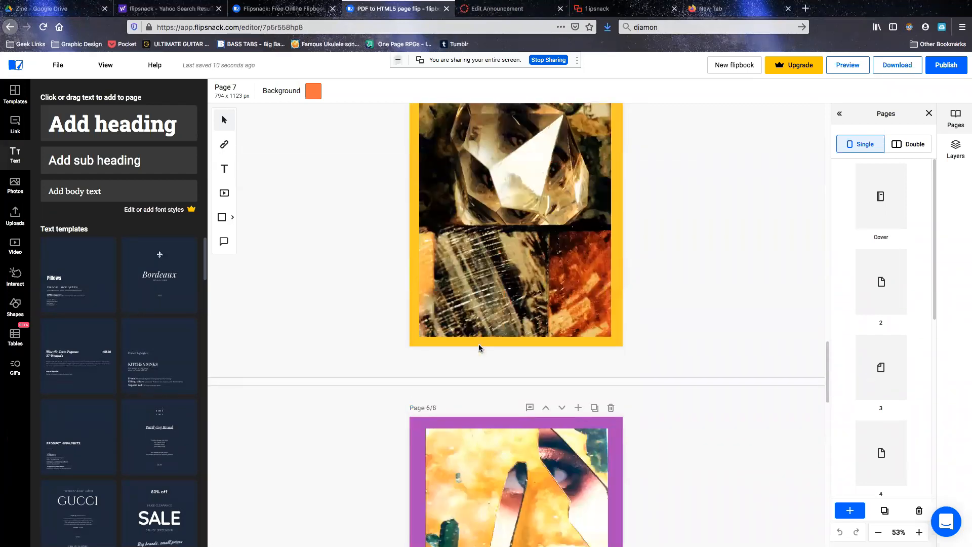
scroll(480, 347, down, 7)
scroll(480, 346, down, 6)
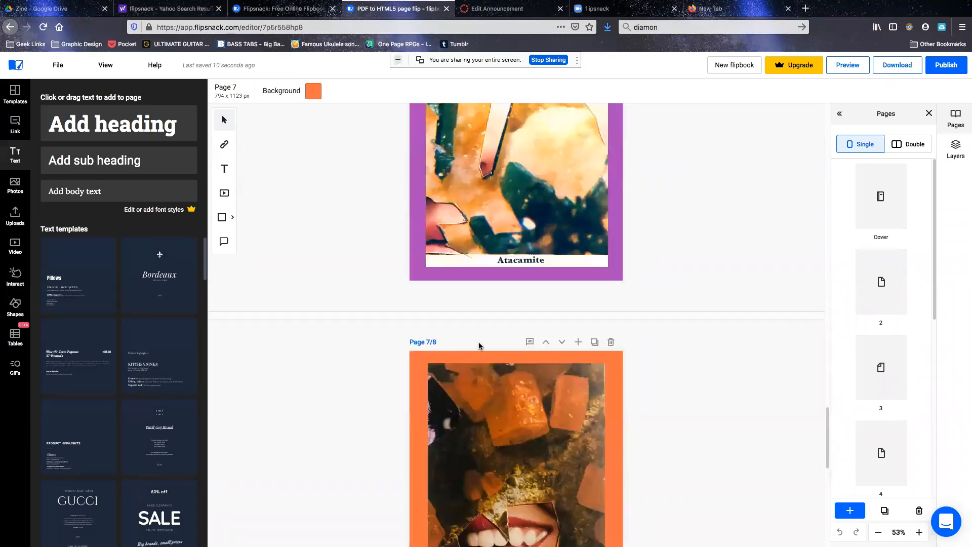
Step: Review pages 7 and 8 of the flipbook, return to the cover and leave nothing selected there
scroll(480, 346, down, 4)
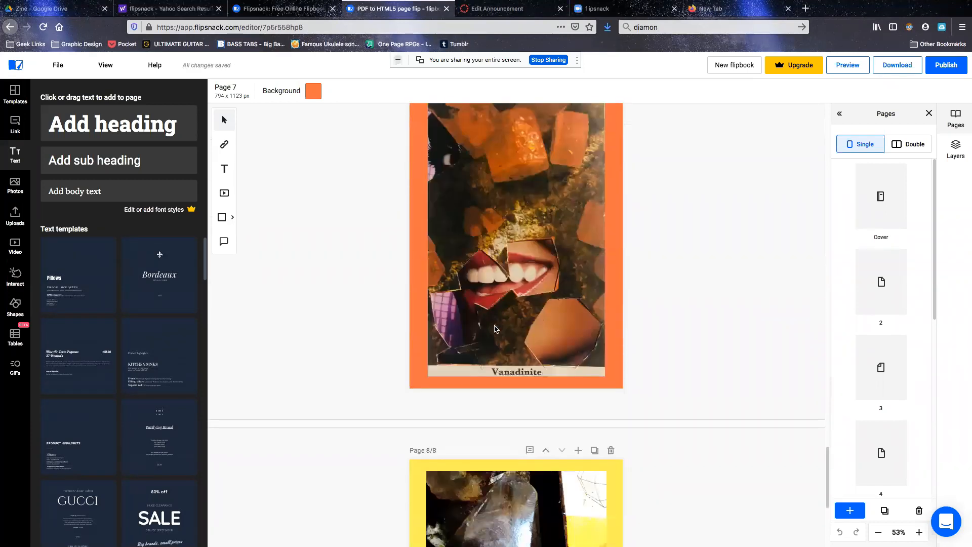
scroll(565, 289, down, 2)
scroll(565, 289, down, 3)
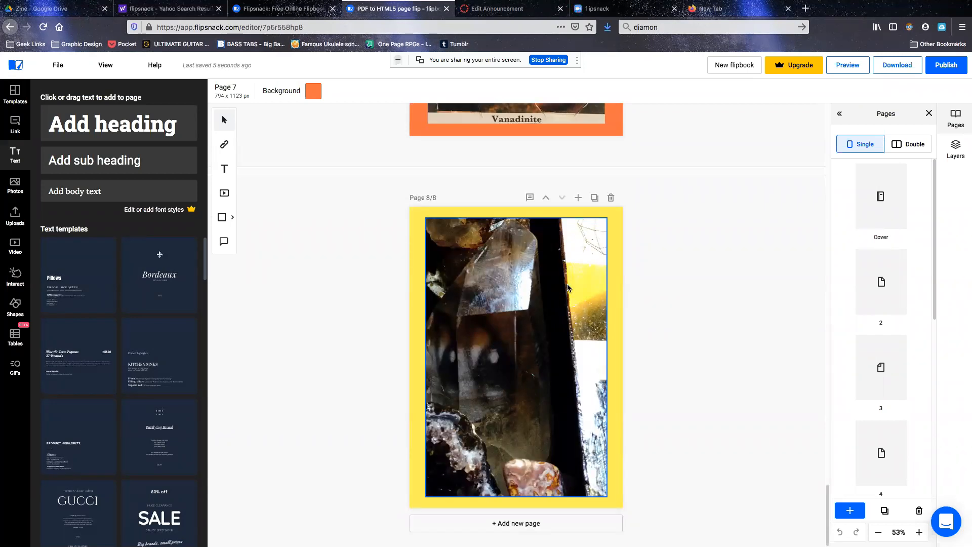
scroll(567, 287, up, 20)
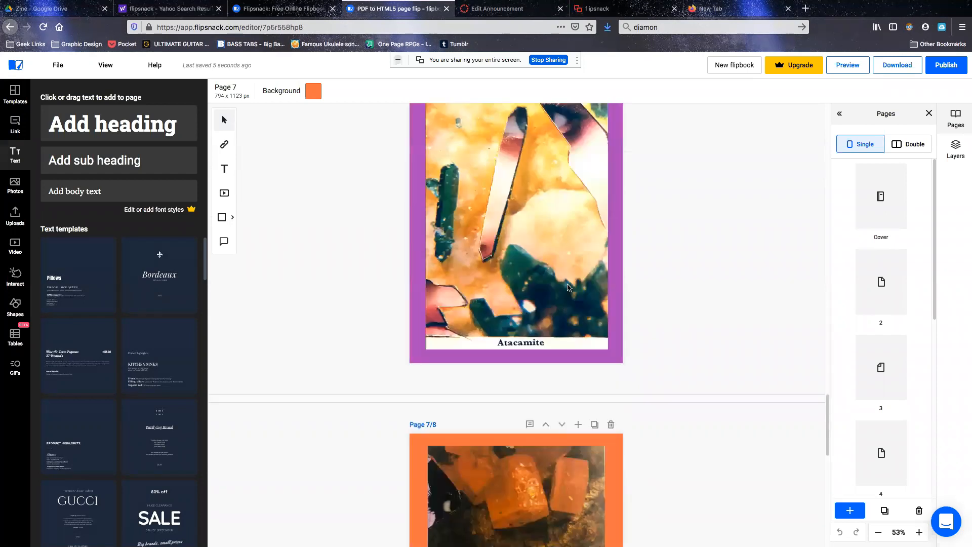
scroll(568, 287, up, 15)
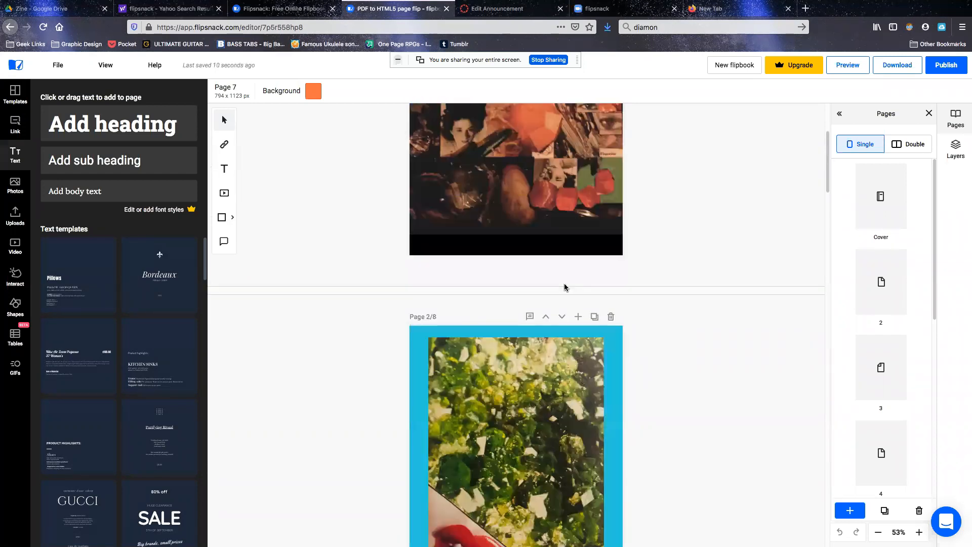
click(707, 284)
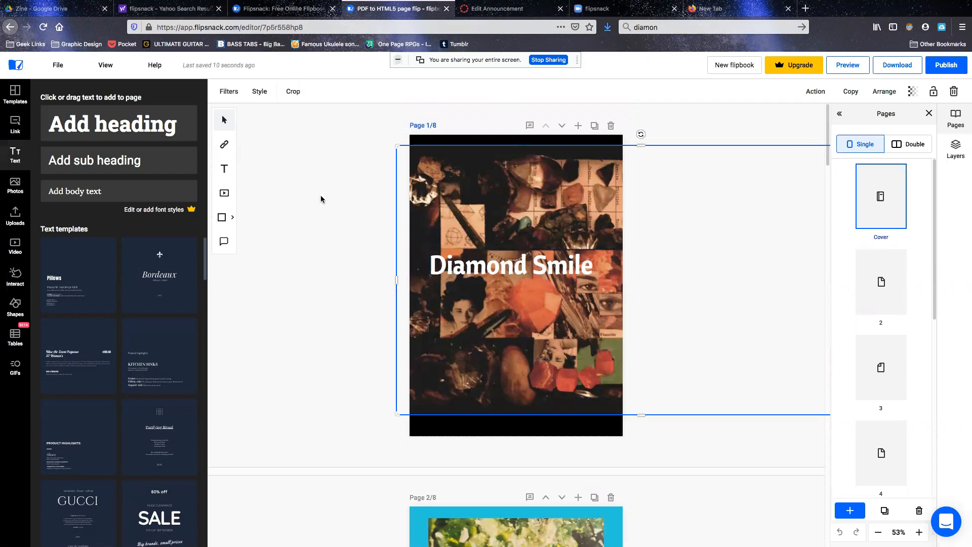
click(324, 224)
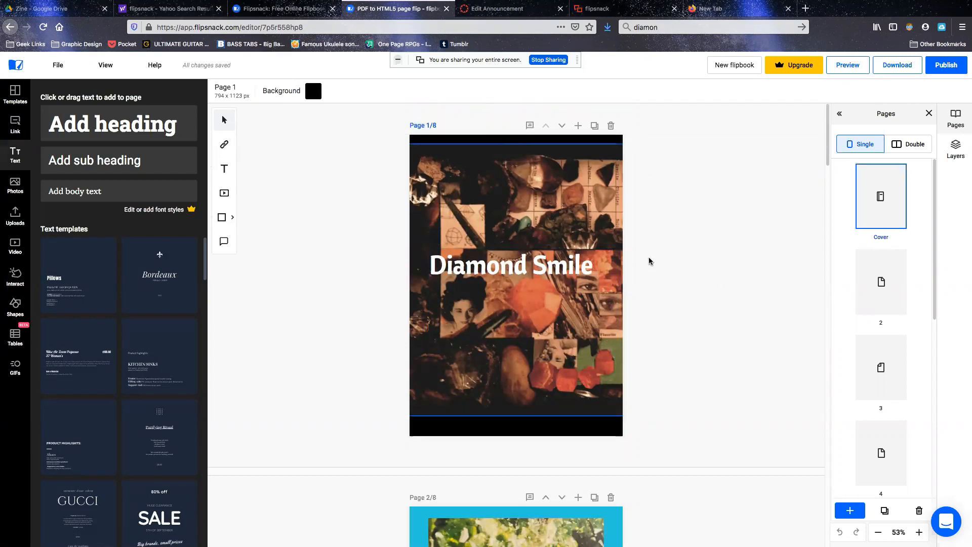
Step: Add a blank page after the yellow-bordered last page and place a text box in its upper part
scroll(649, 264, down, 15)
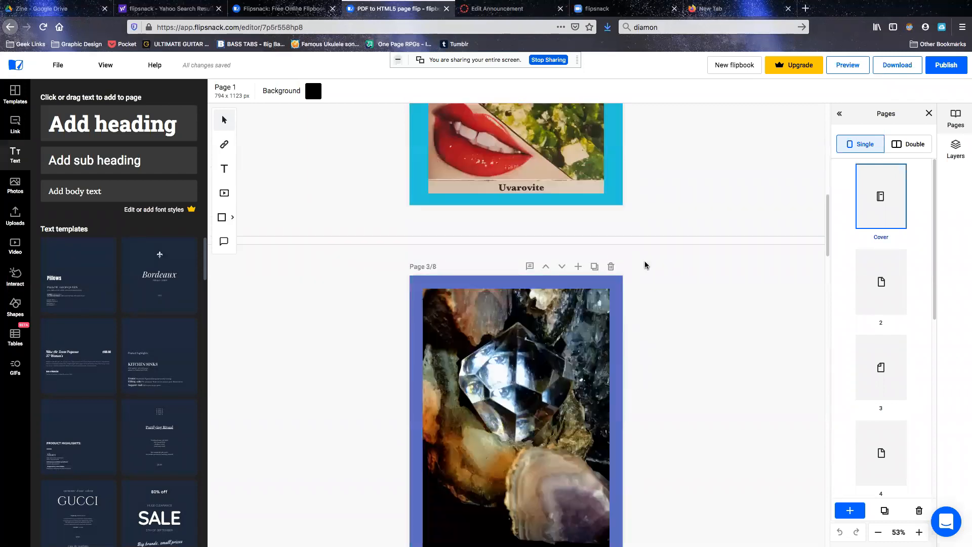
scroll(643, 265, down, 20)
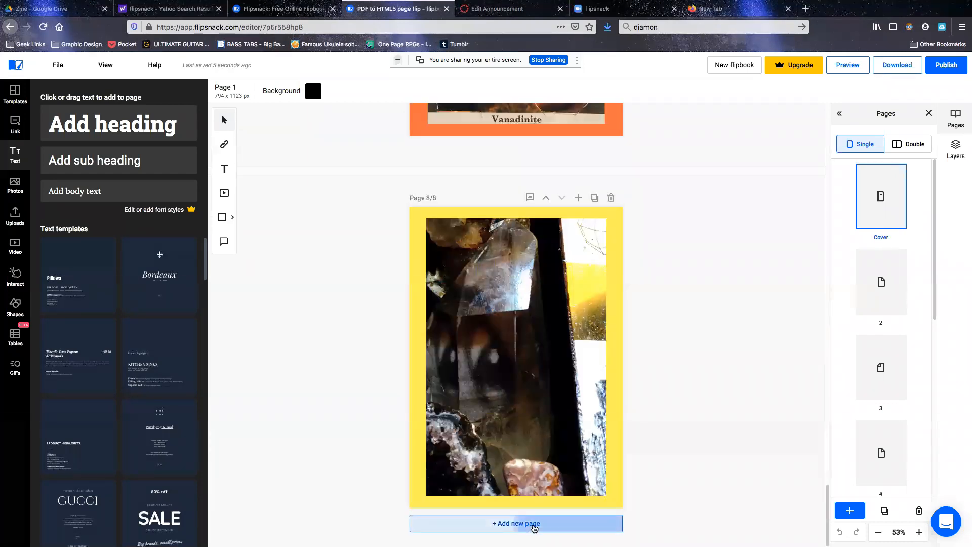
click(545, 524)
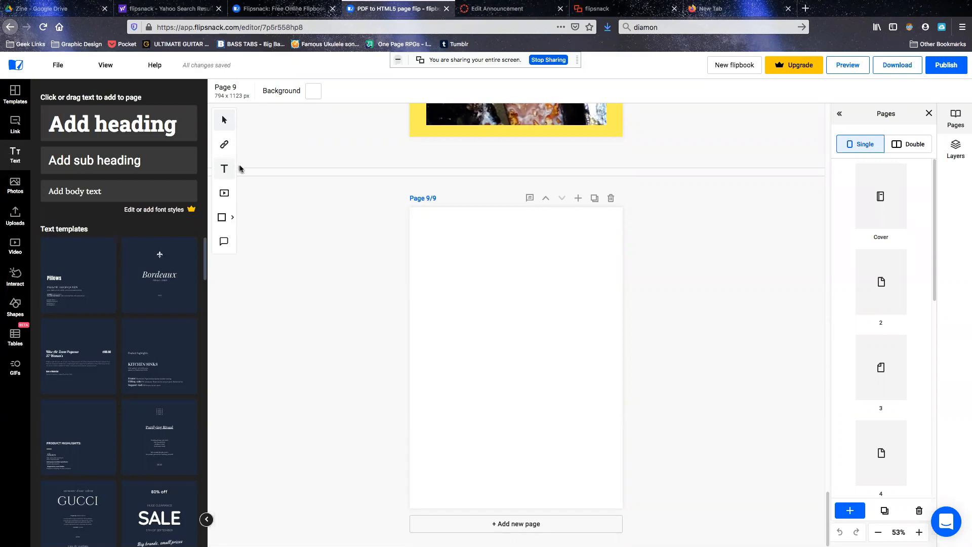
click(224, 169)
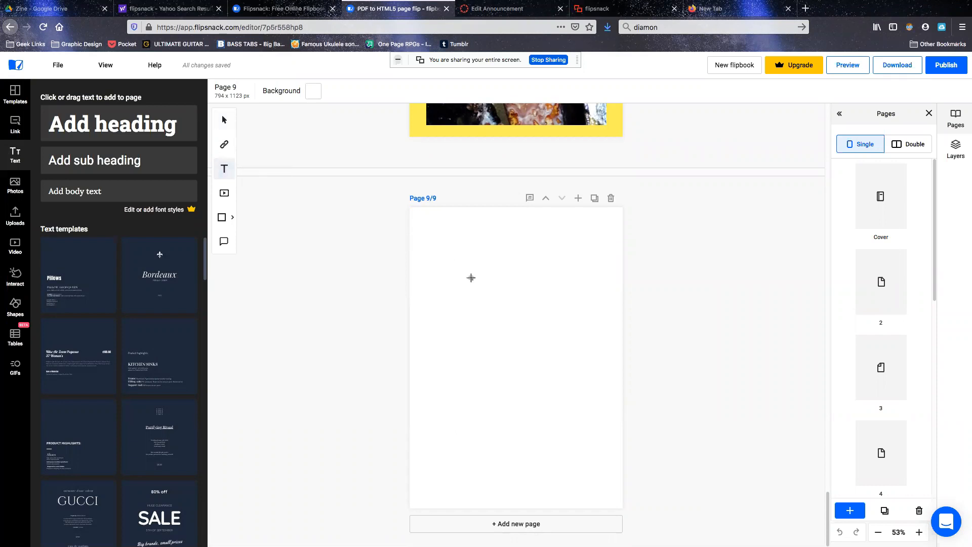
click(485, 290)
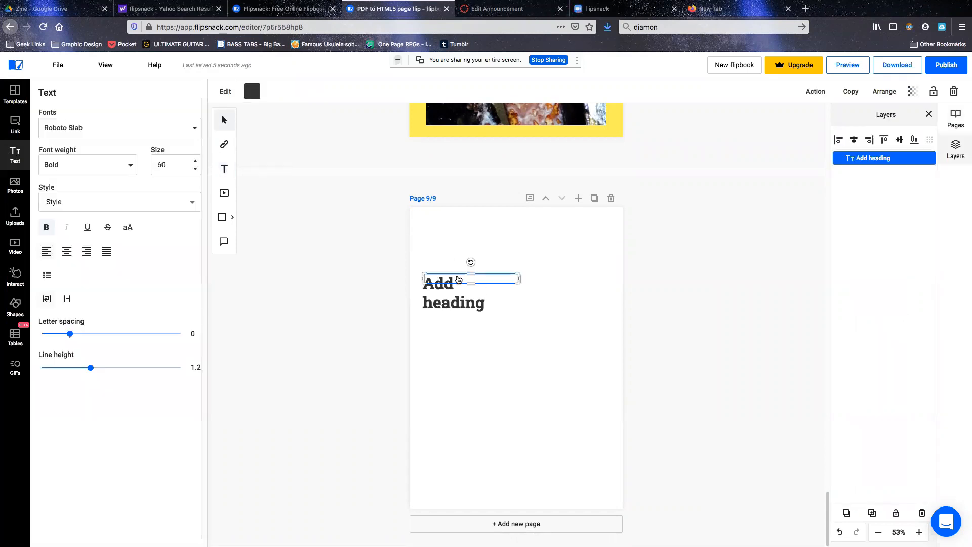
Step: Replace the placeholder heading on page 9 with "This is my poem"
double_click(457, 276)
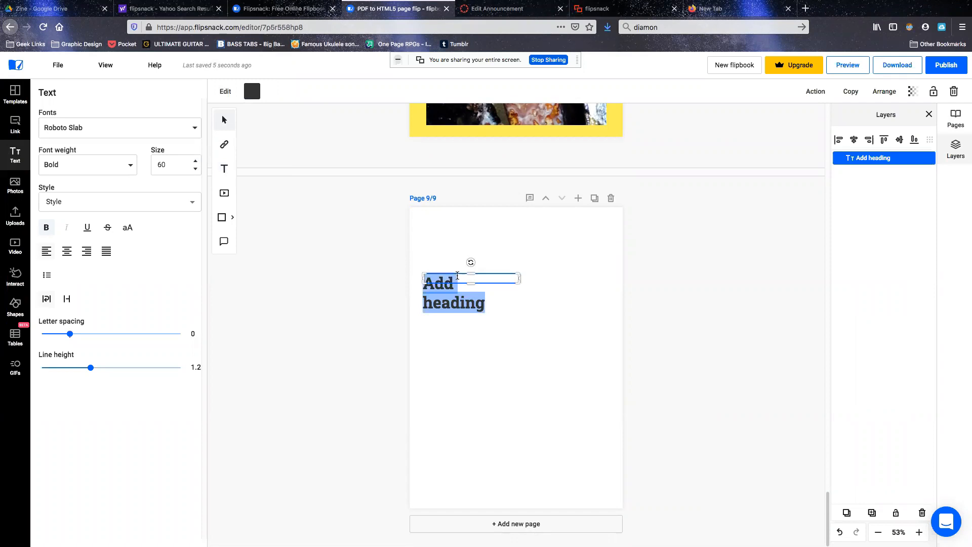
text(Thi)
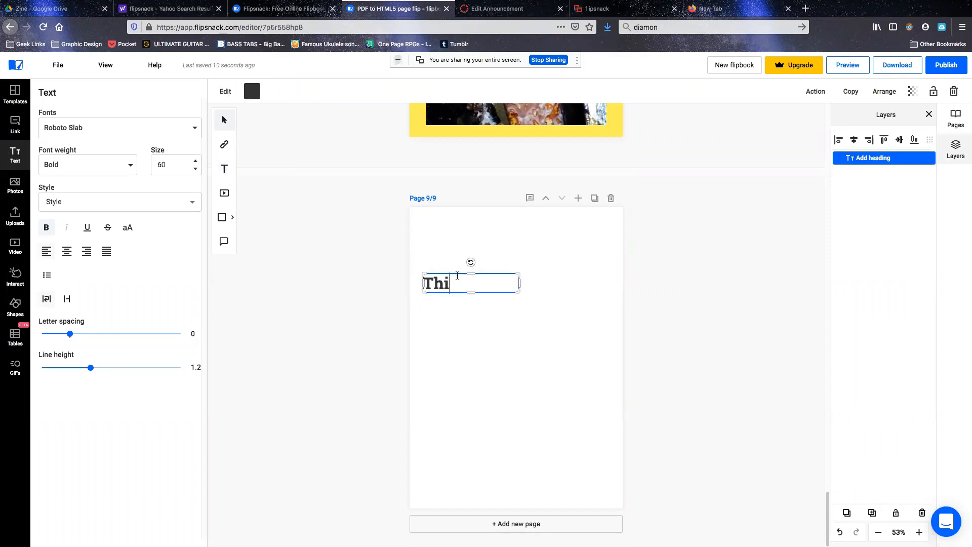
text(s is my poem)
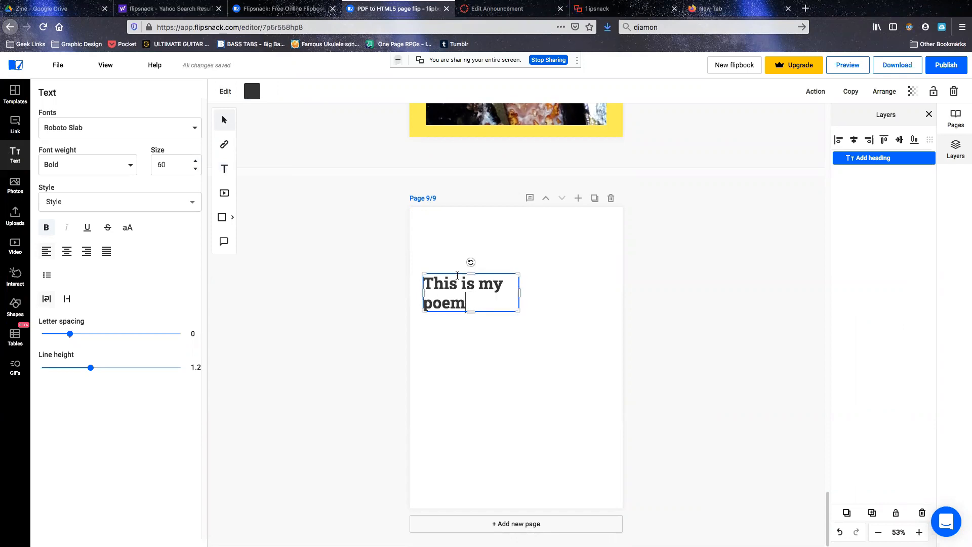
Step: Add a second line reading "This is my poem" and widen the text box so each line fits on one row
key(Return)
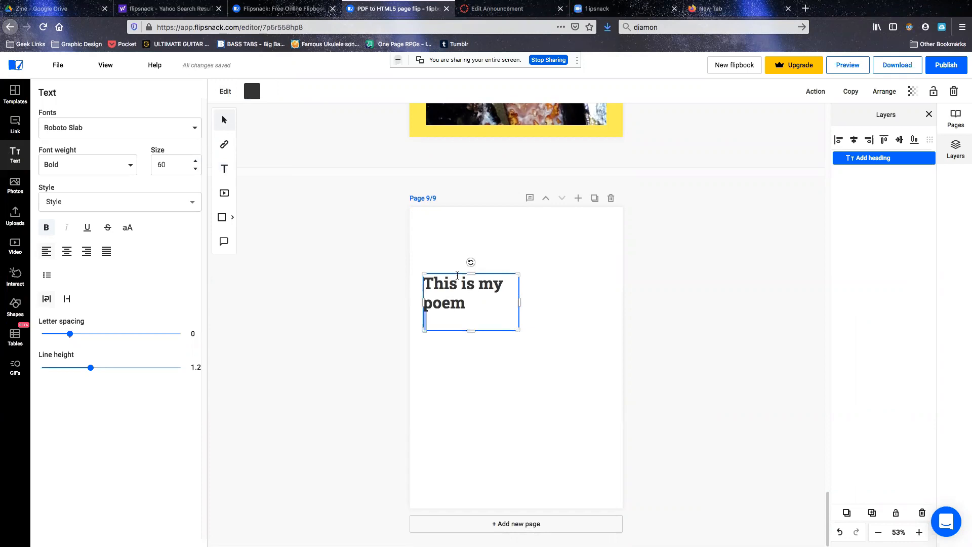
text(T)
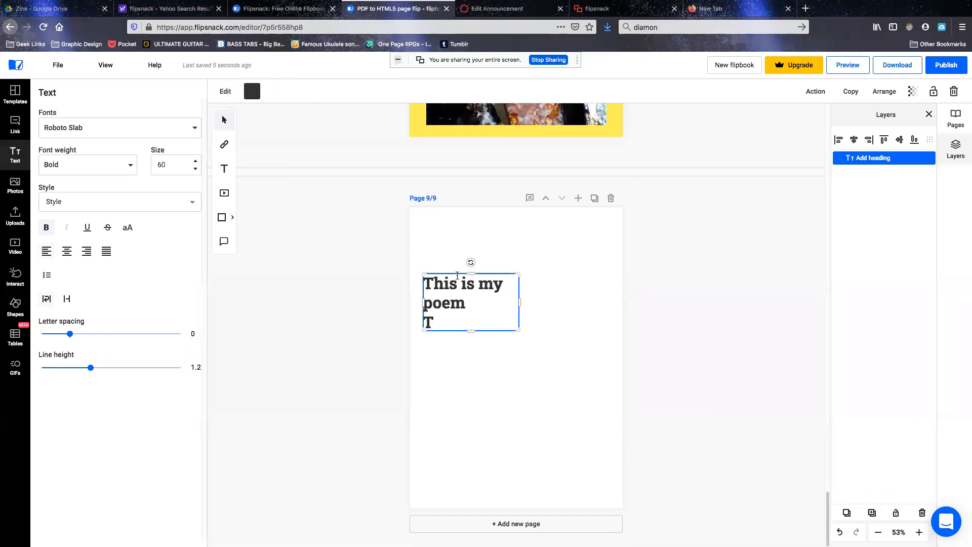
text(his ismy)
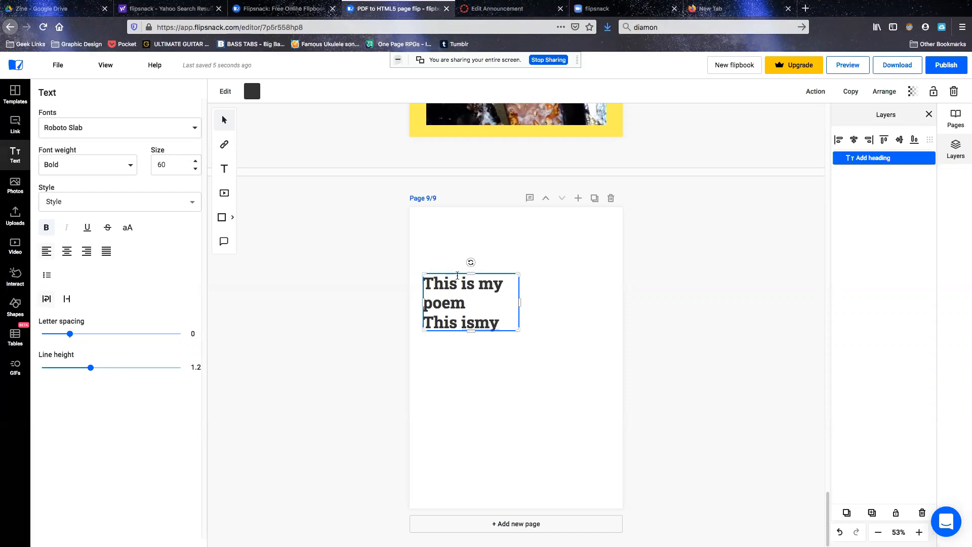
key(BackSpace)
key(BackSpace)
text(my p)
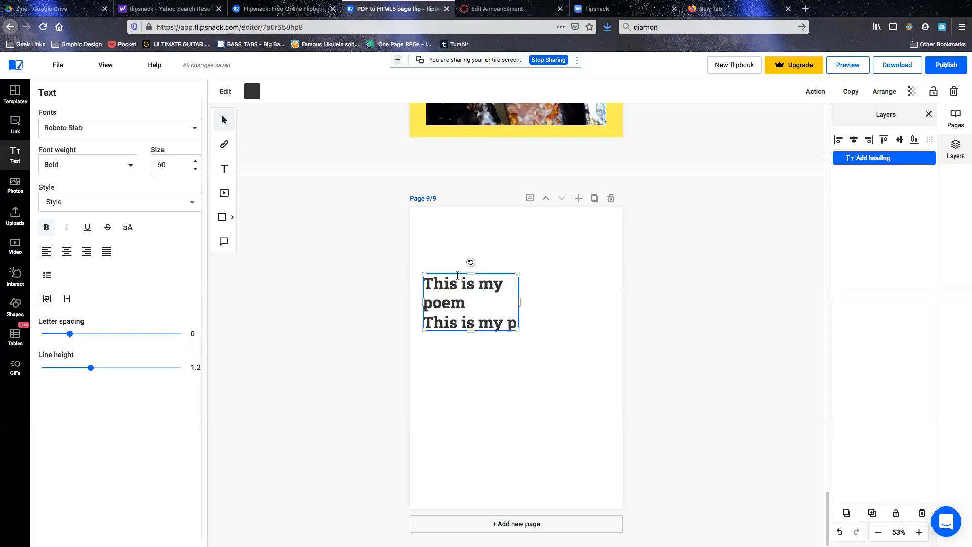
text(eo)
text(m)
key(BackSpace)
key(BackSpace)
key(BackSpace)
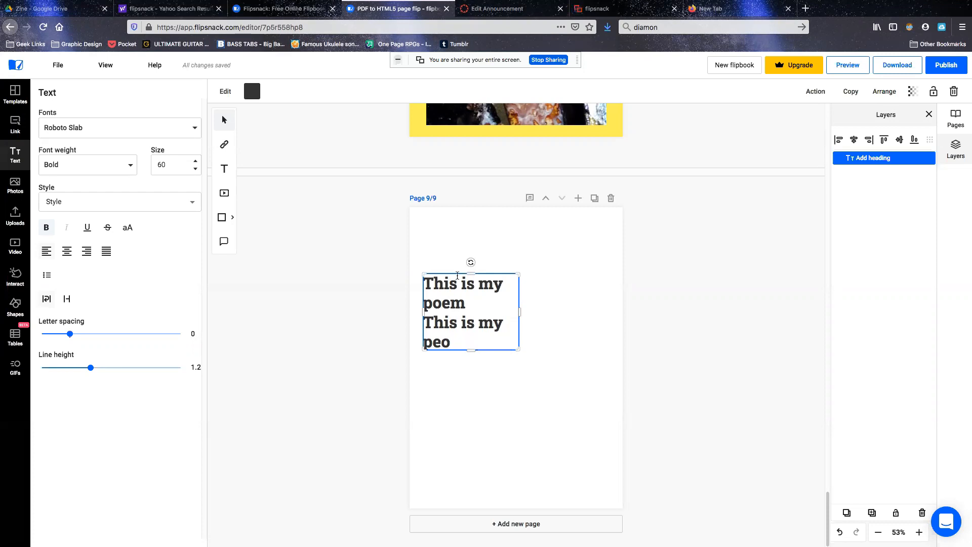
text(oem)
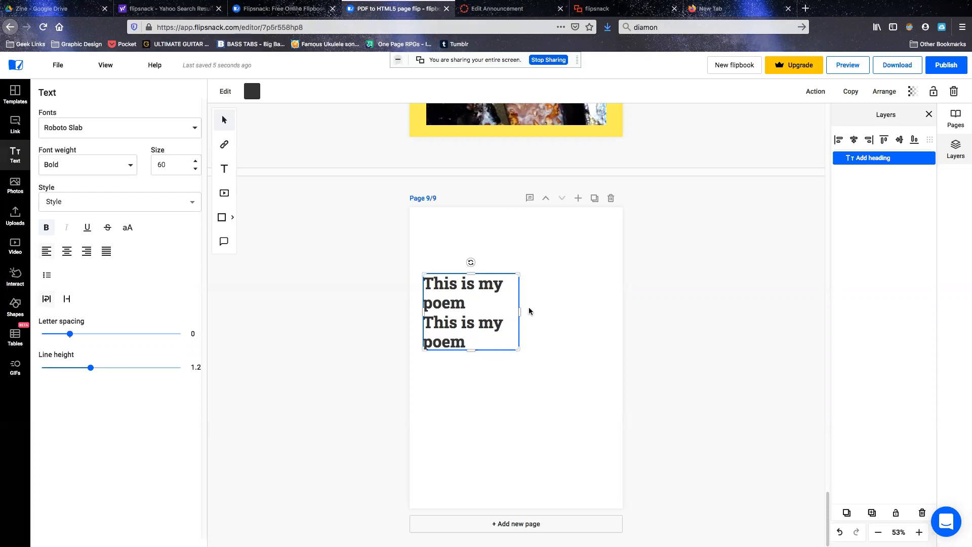
drag(519, 312, 596, 312)
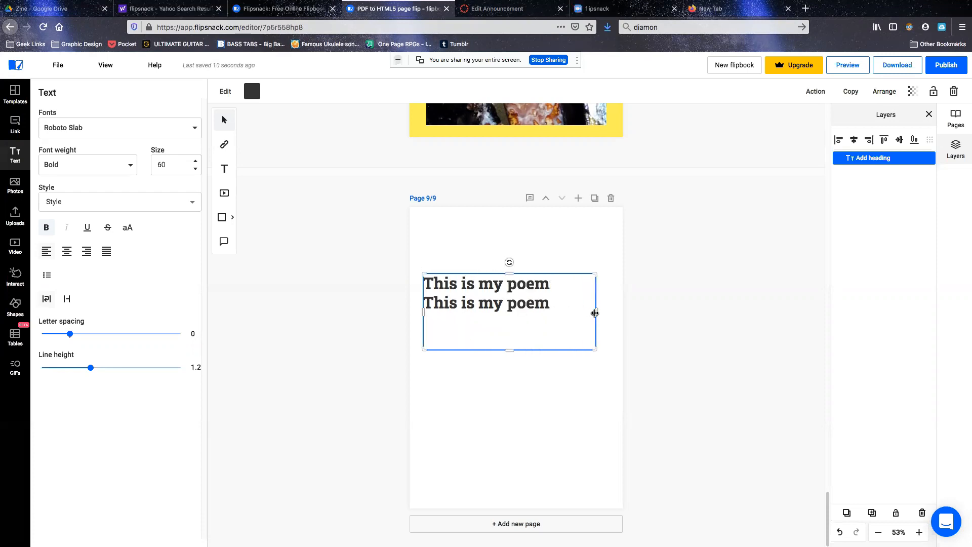
triple_click(553, 286)
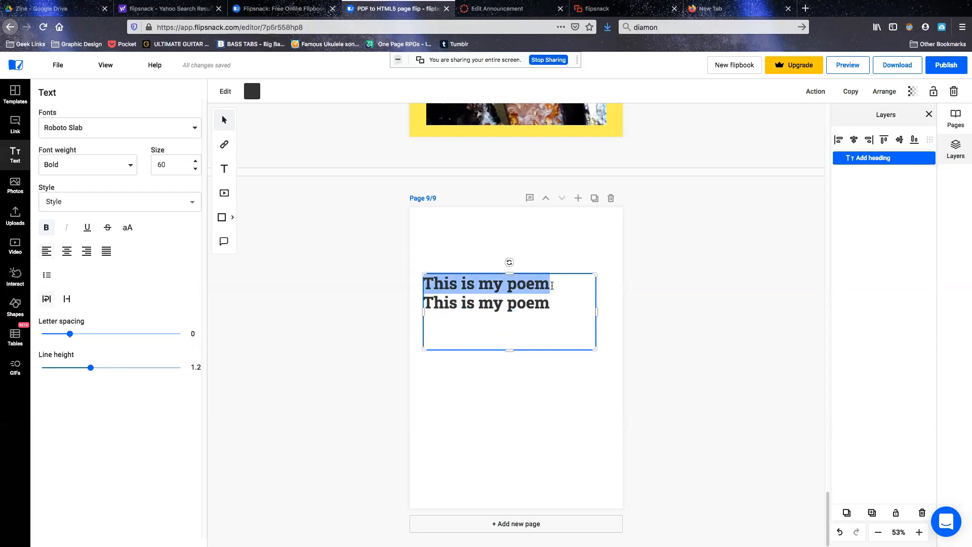
click(549, 286)
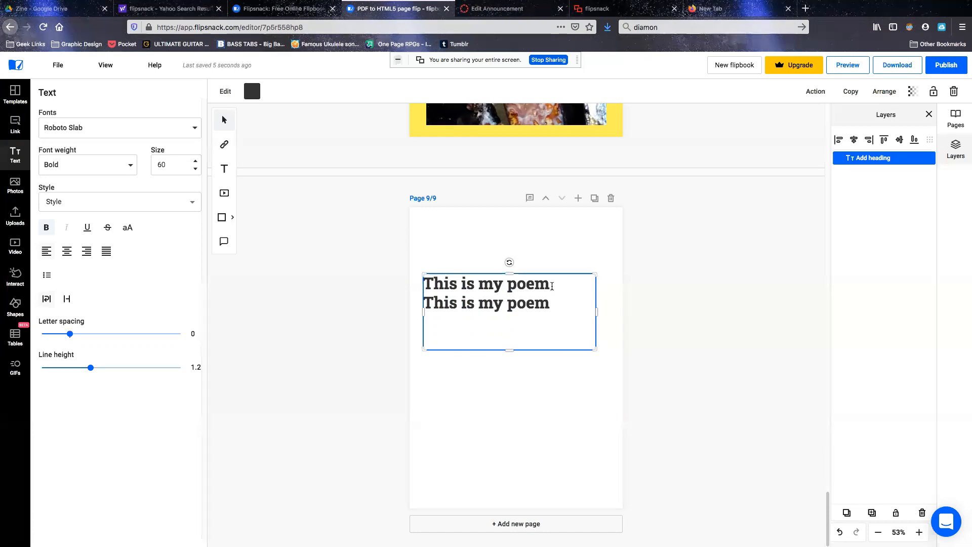
key(ctrl+a)
click(546, 303)
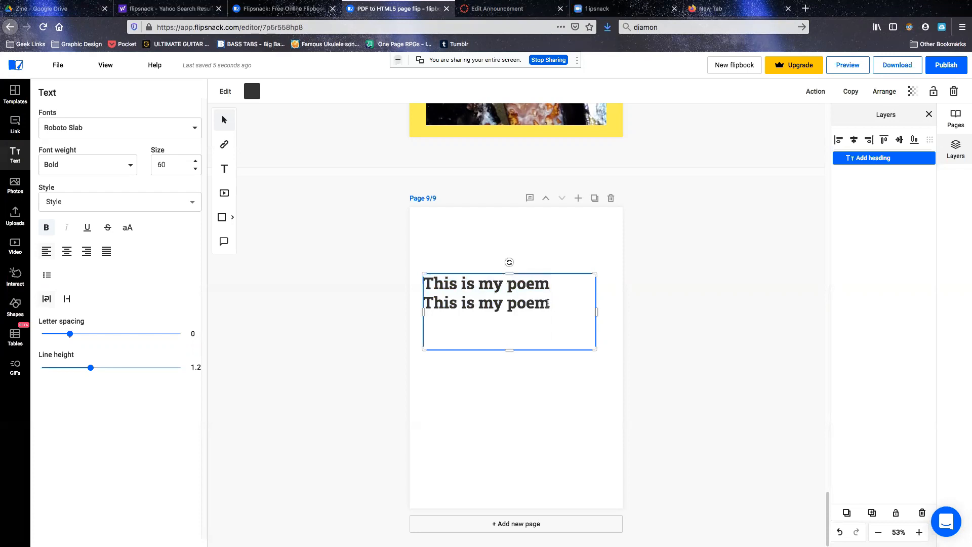
double_click(548, 303)
key(super+a)
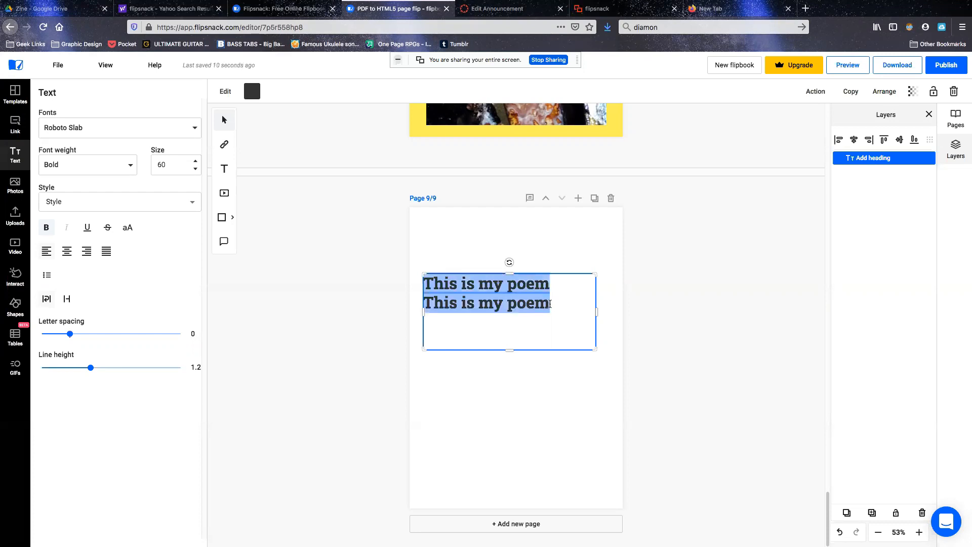
triple_click(550, 304)
Step: Add two more lines reading "This is my poem" below the second line and deselect the text box
click(552, 303)
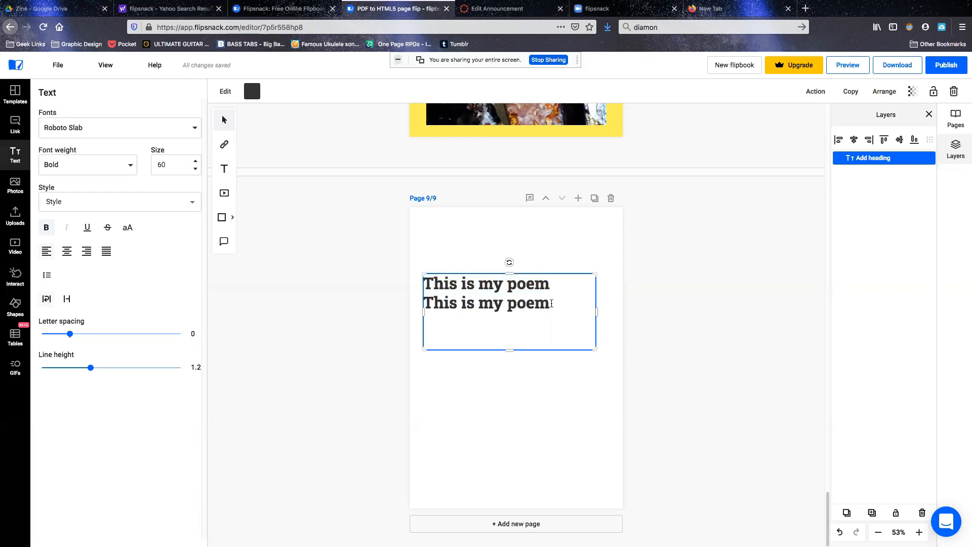
key(Return)
text(This is)
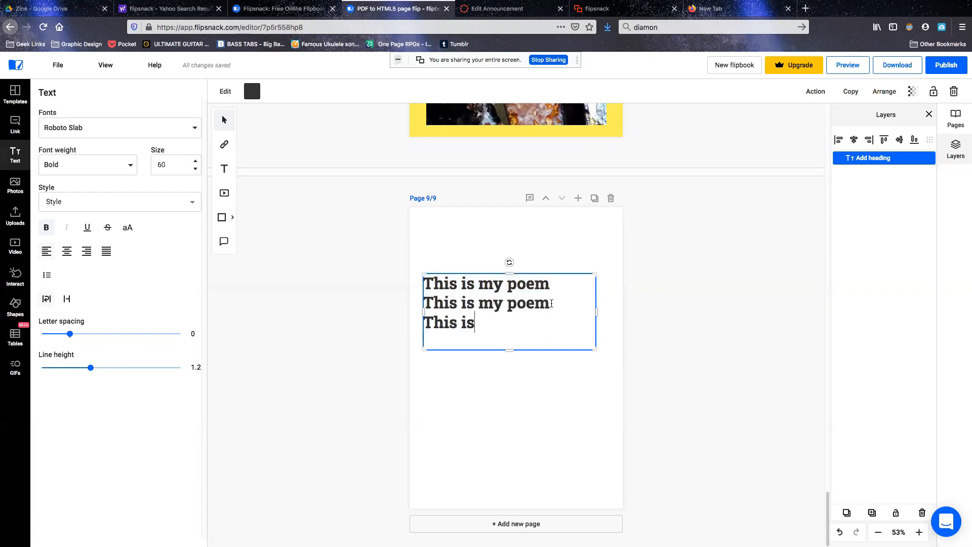
text( my poem )
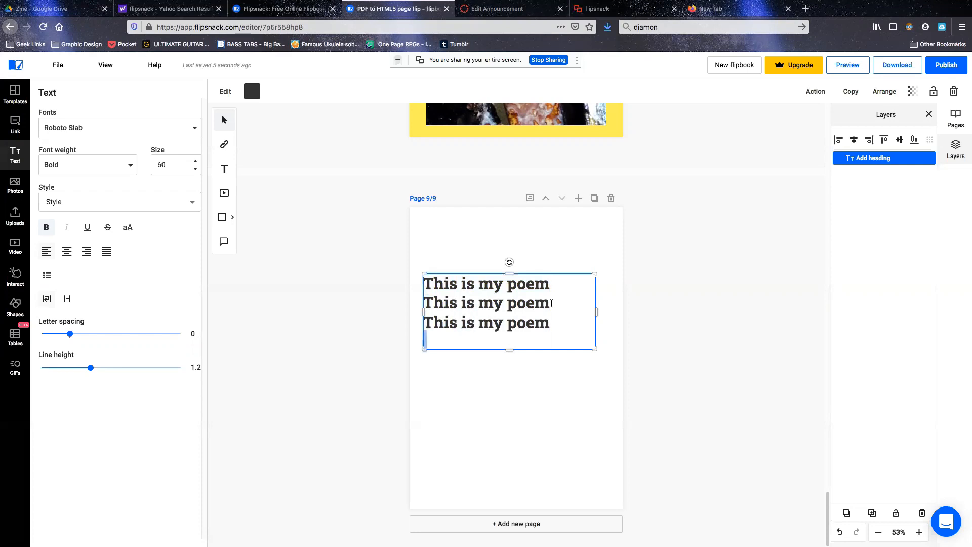
text(This is my po)
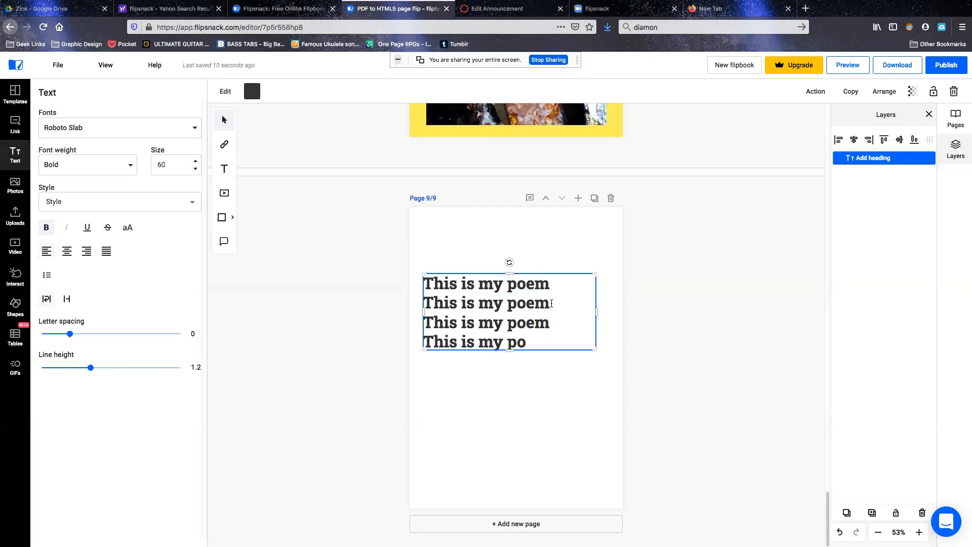
text(em)
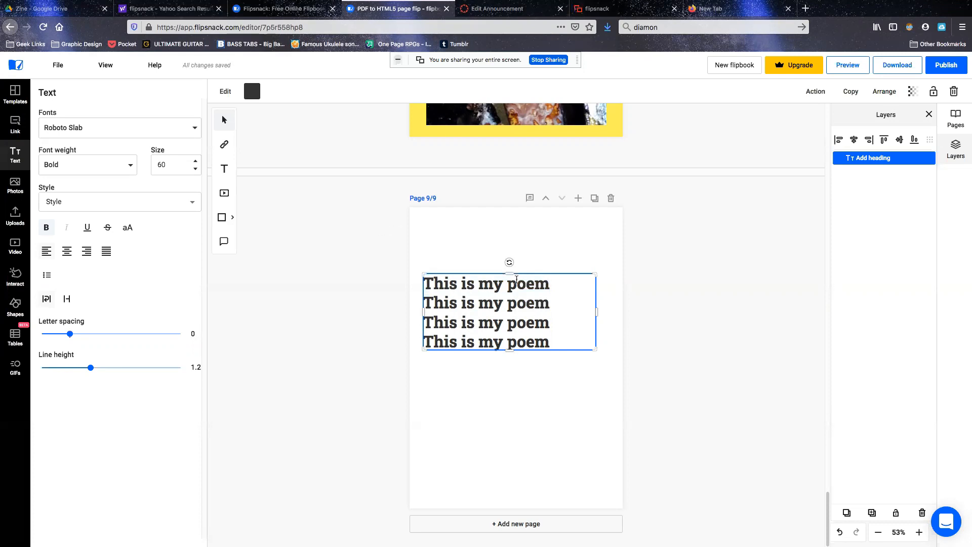
click(438, 251)
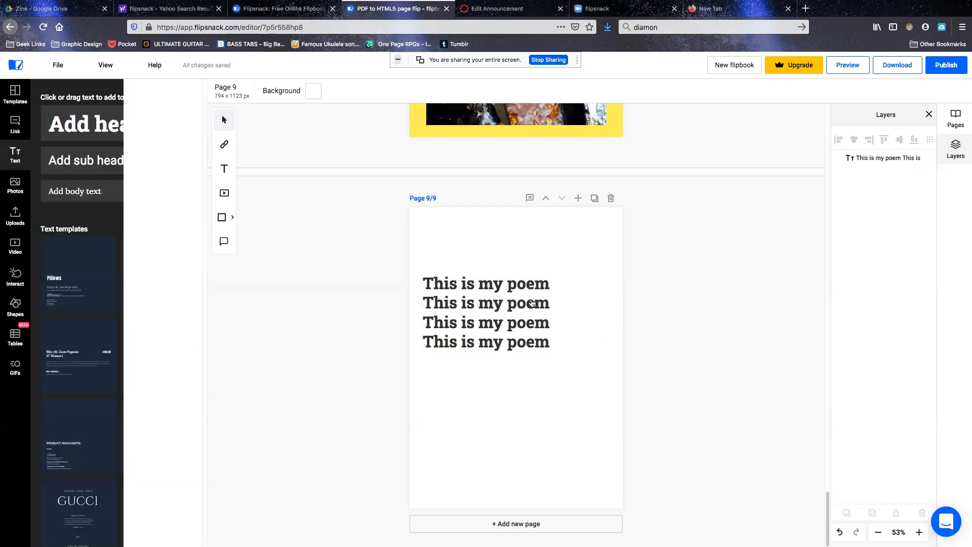
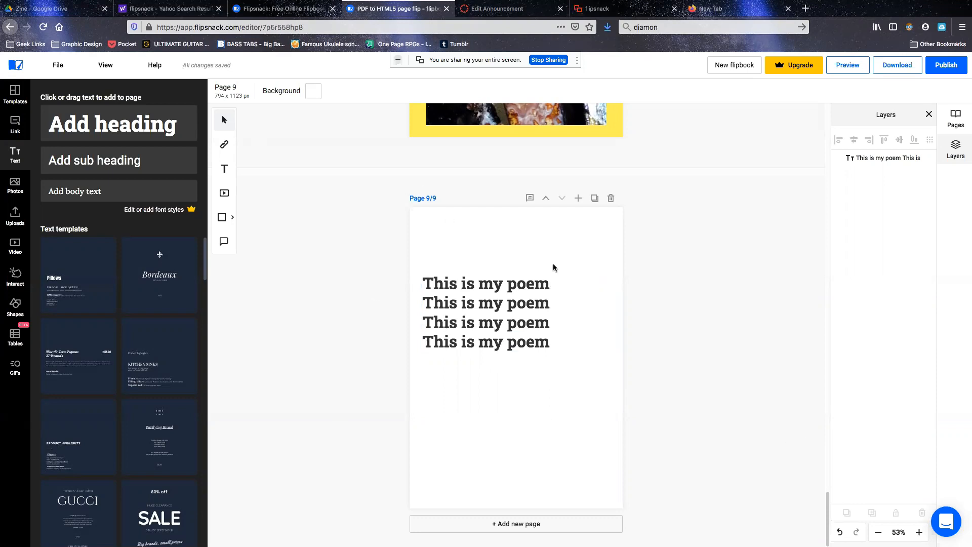
Step: Color all four poem lines on page 9 light blue from the default palette and deselect the text
click(503, 305)
click(502, 304)
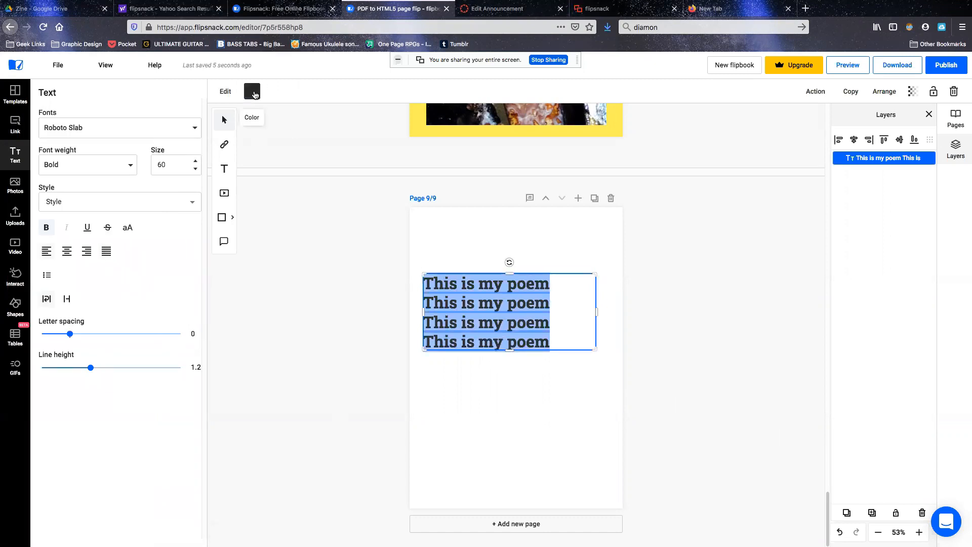
click(253, 92)
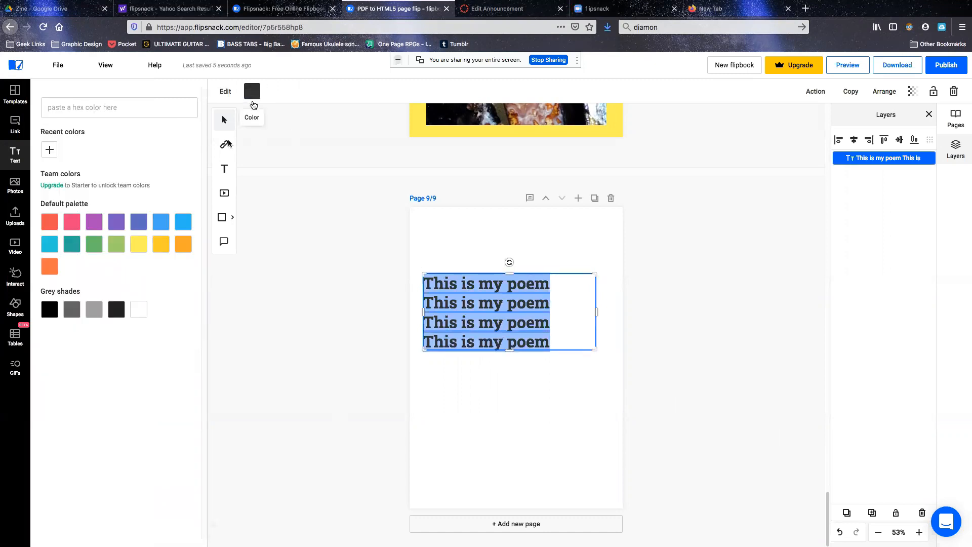
click(186, 225)
click(339, 341)
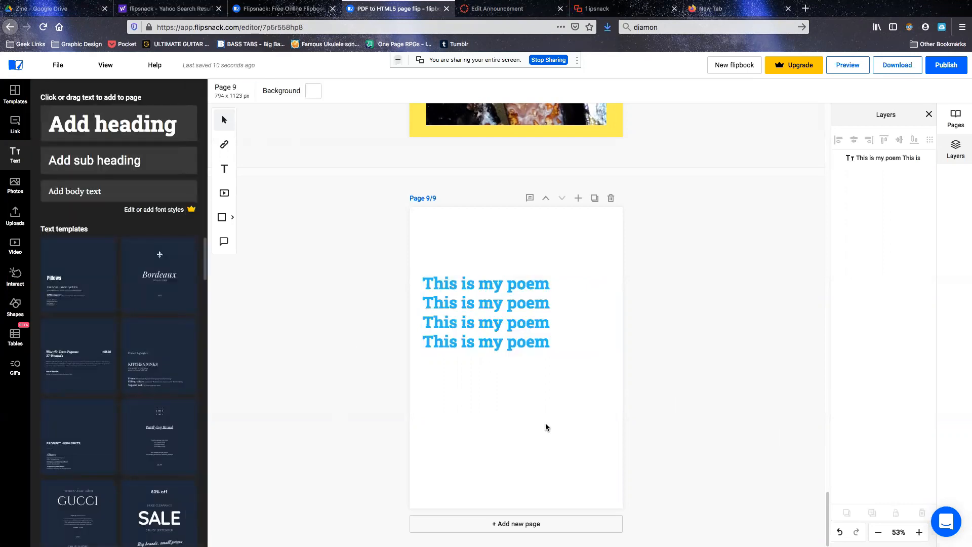
Step: Set the background of page 9 to pink from the default palette
click(312, 92)
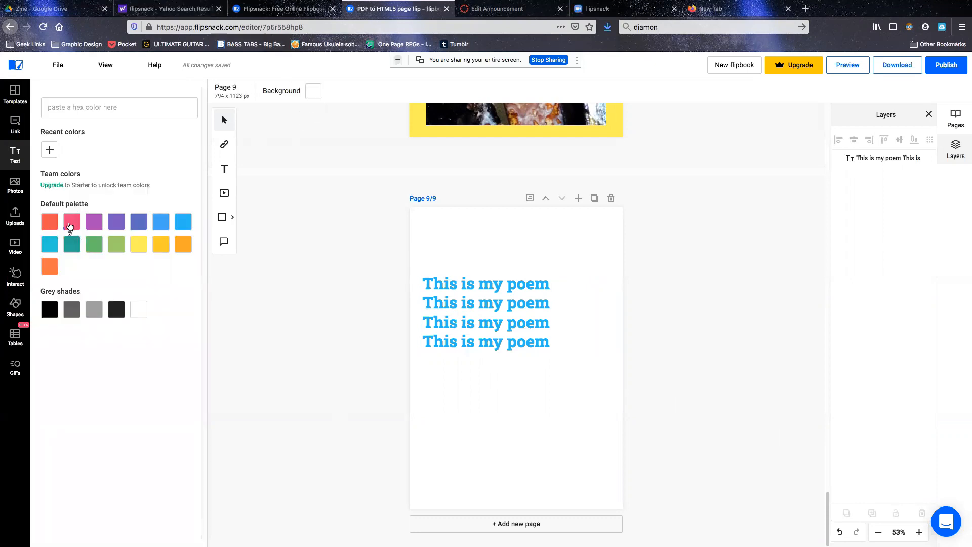
click(71, 223)
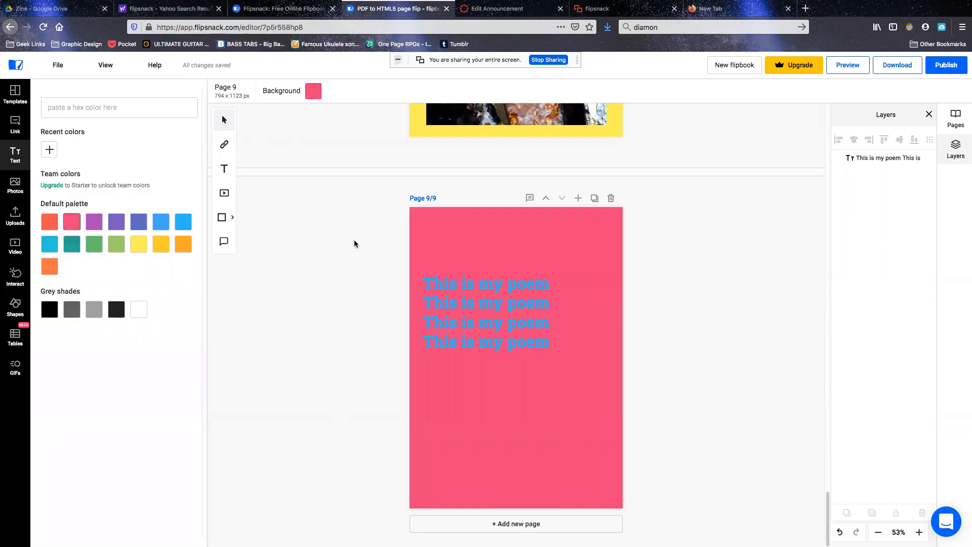
click(380, 304)
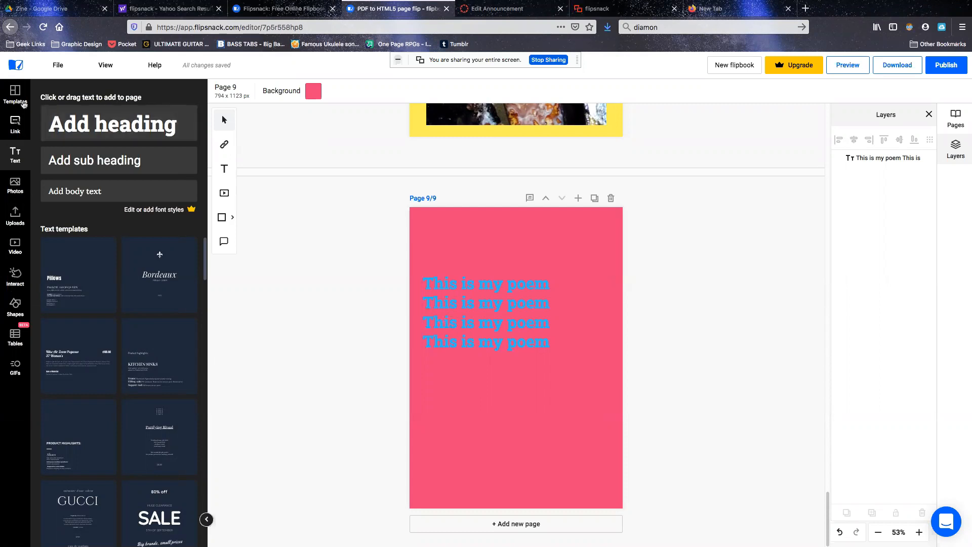
Step: Find the rainbow arch line shape in the shape library, add it below the poem on page 9 and color it yellow
click(15, 310)
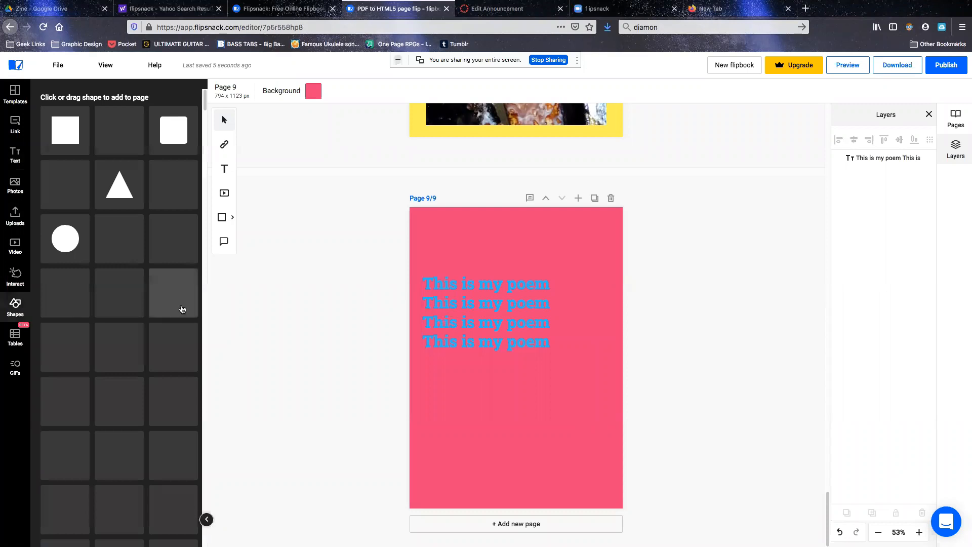
scroll(152, 332, down, 10)
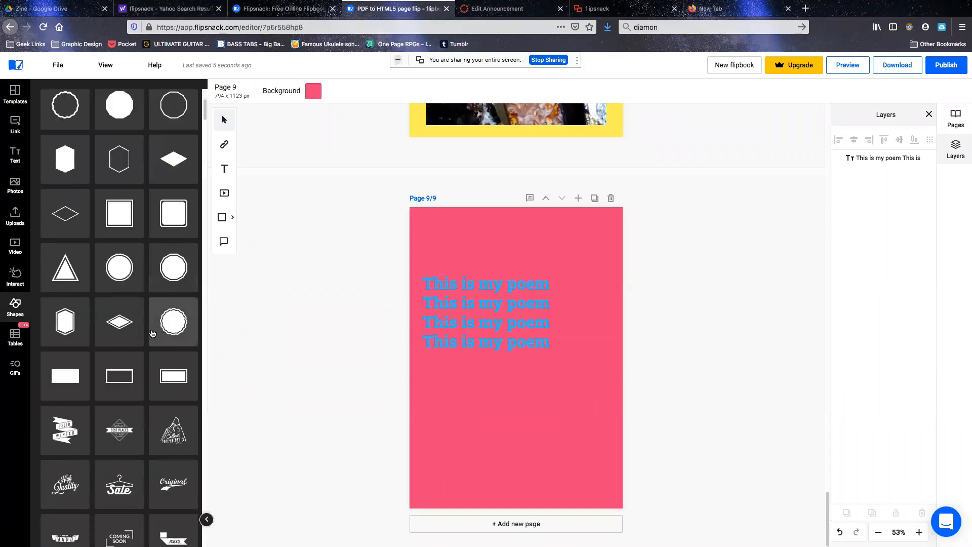
scroll(152, 332, down, 10)
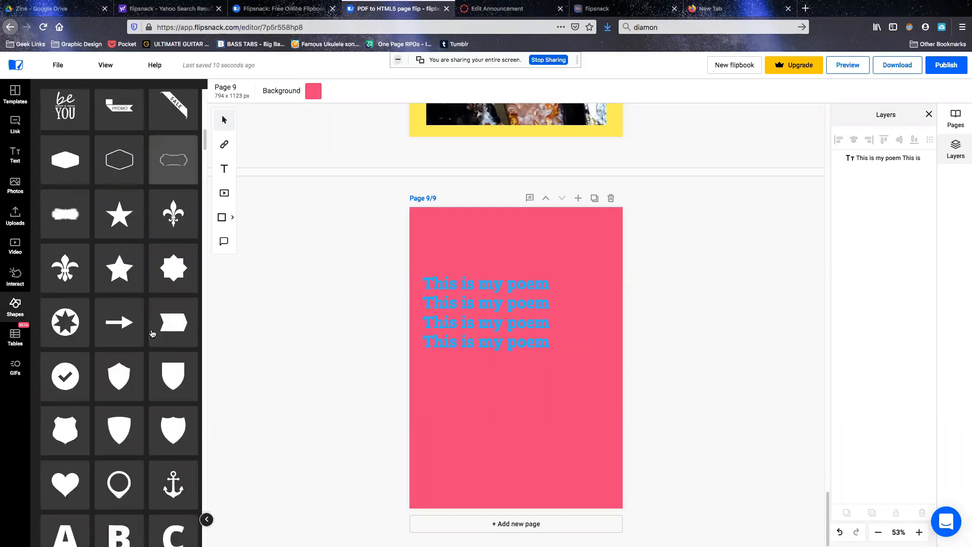
scroll(152, 333, down, 15)
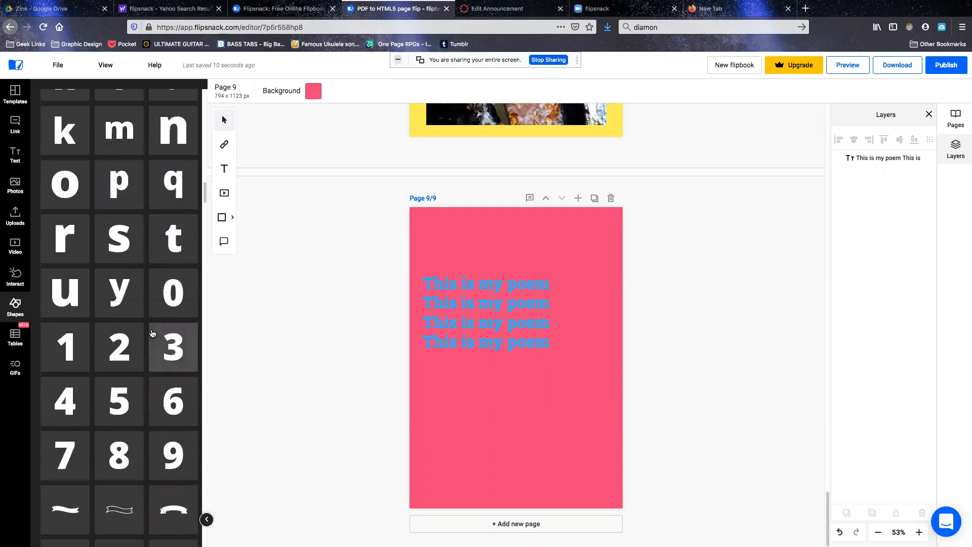
scroll(152, 333, down, 10)
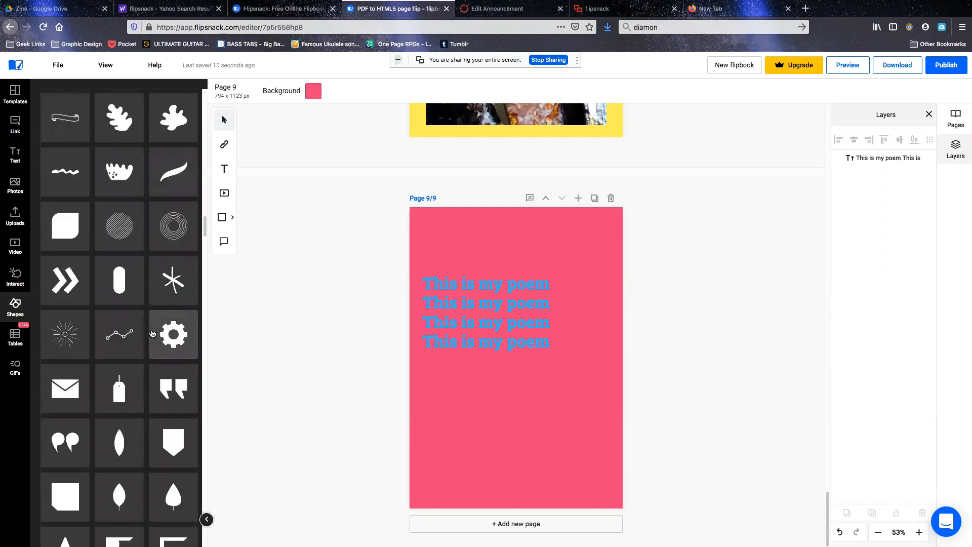
scroll(152, 333, down, 5)
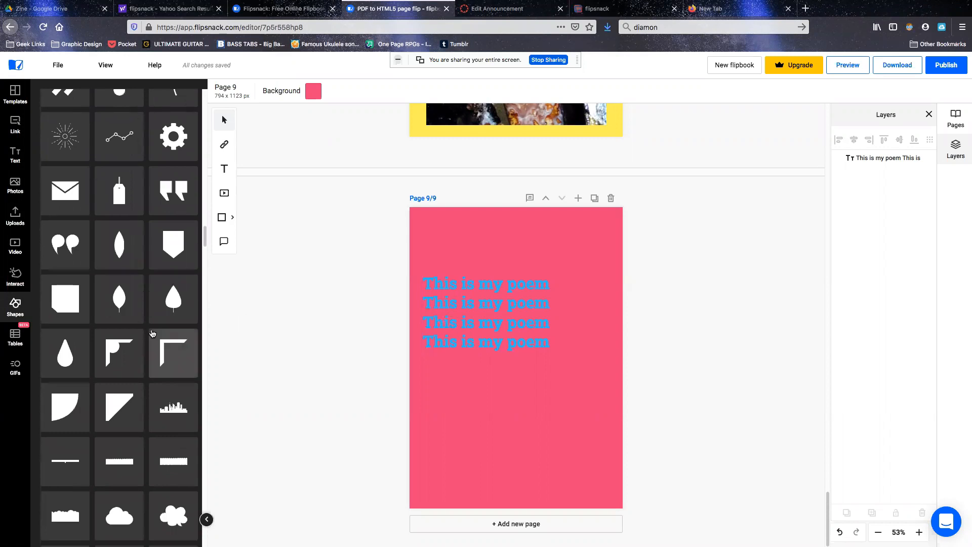
scroll(152, 333, down, 10)
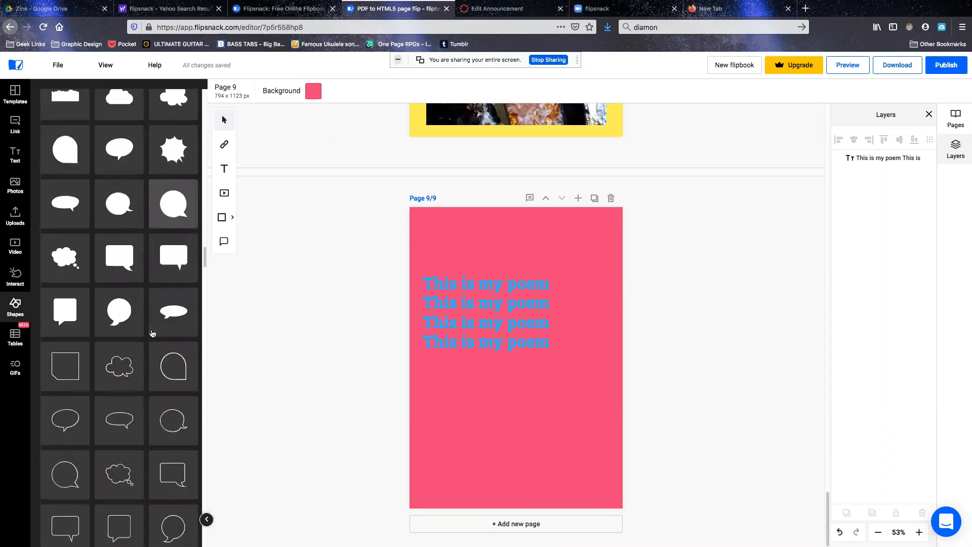
scroll(152, 332, down, 5)
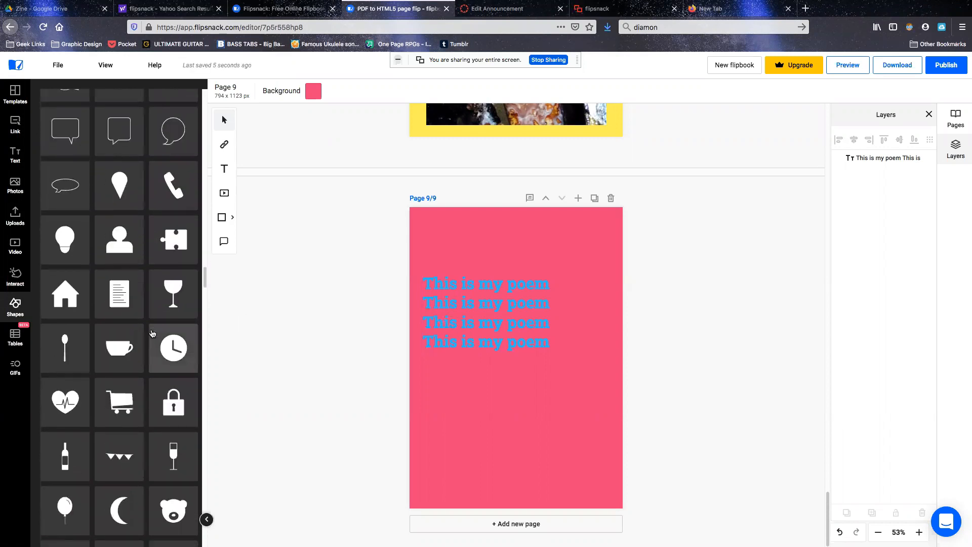
scroll(152, 333, down, 5)
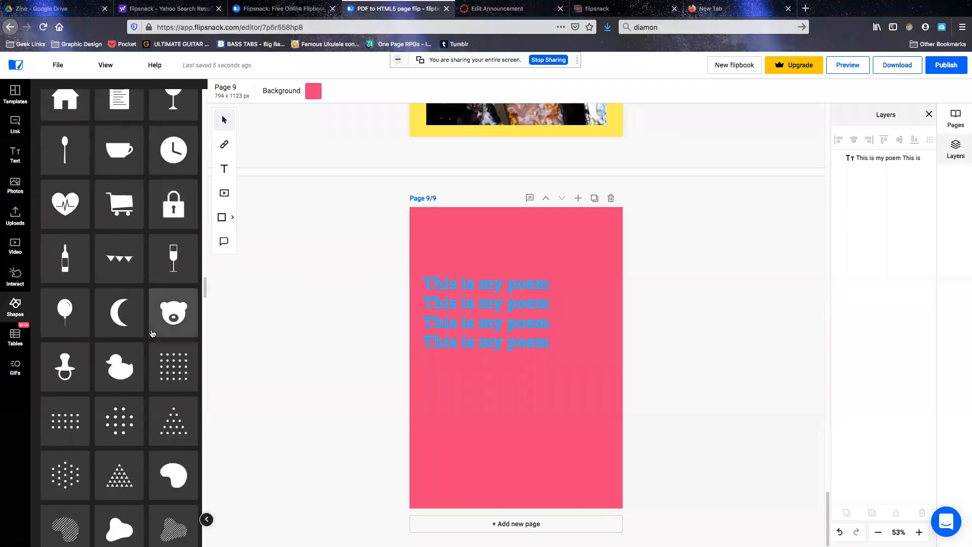
scroll(152, 333, down, 5)
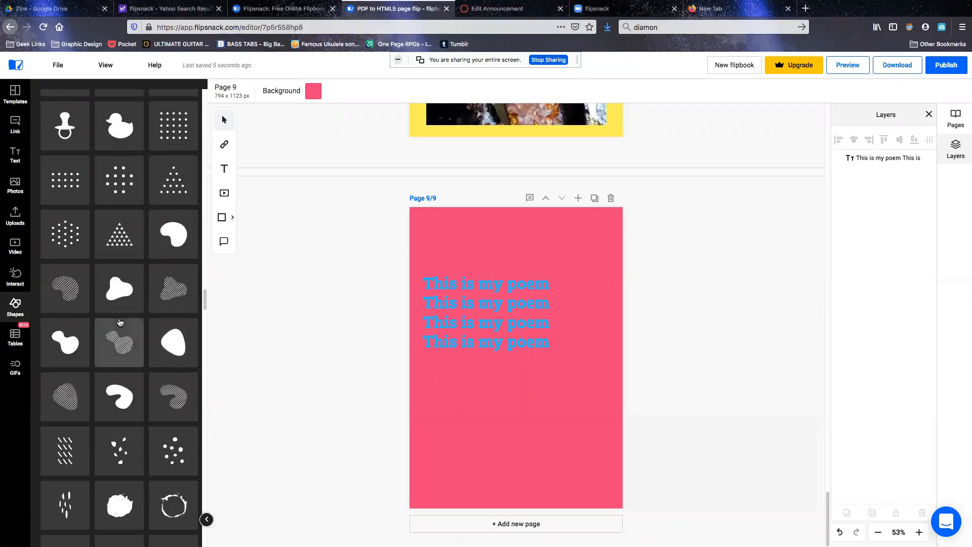
scroll(103, 318, down, 3)
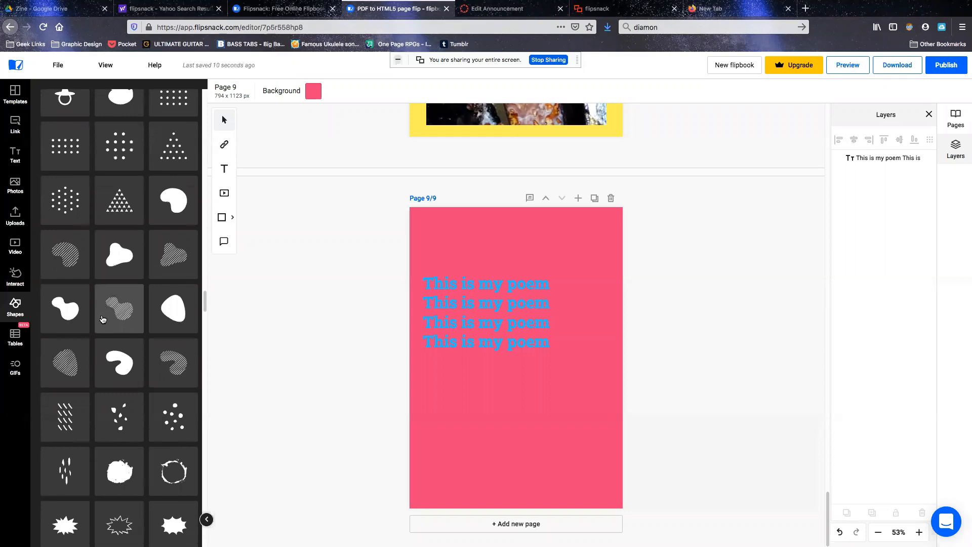
scroll(103, 319, down, 6)
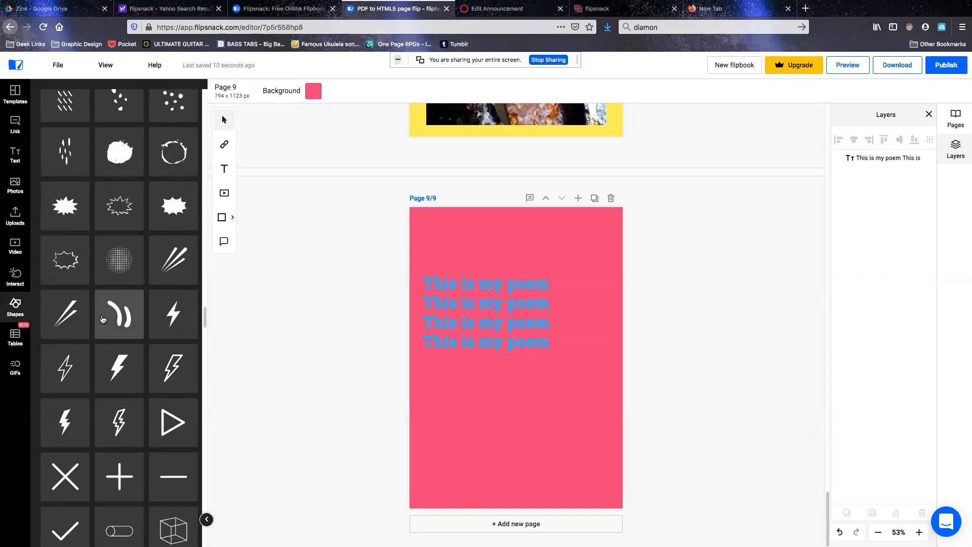
scroll(103, 319, down, 5)
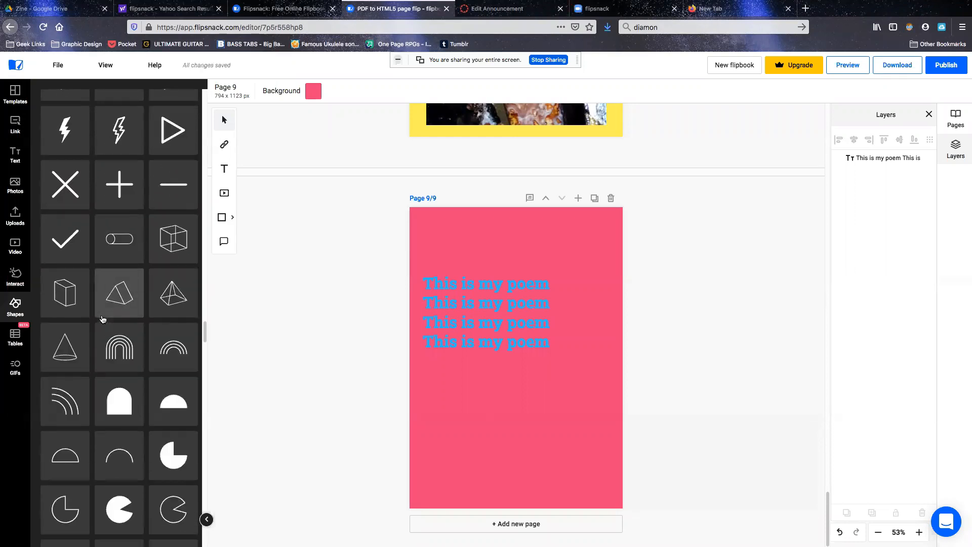
drag(515, 417, 508, 427)
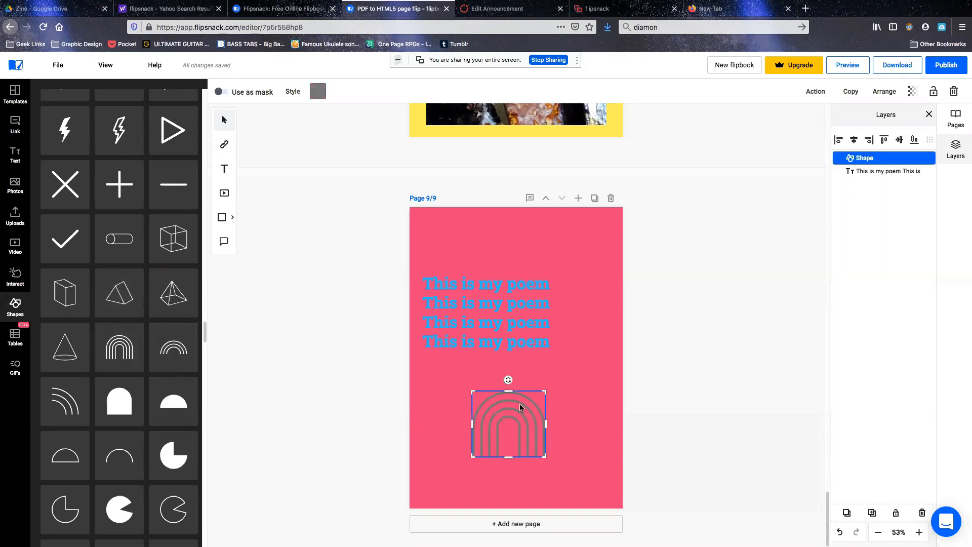
click(317, 92)
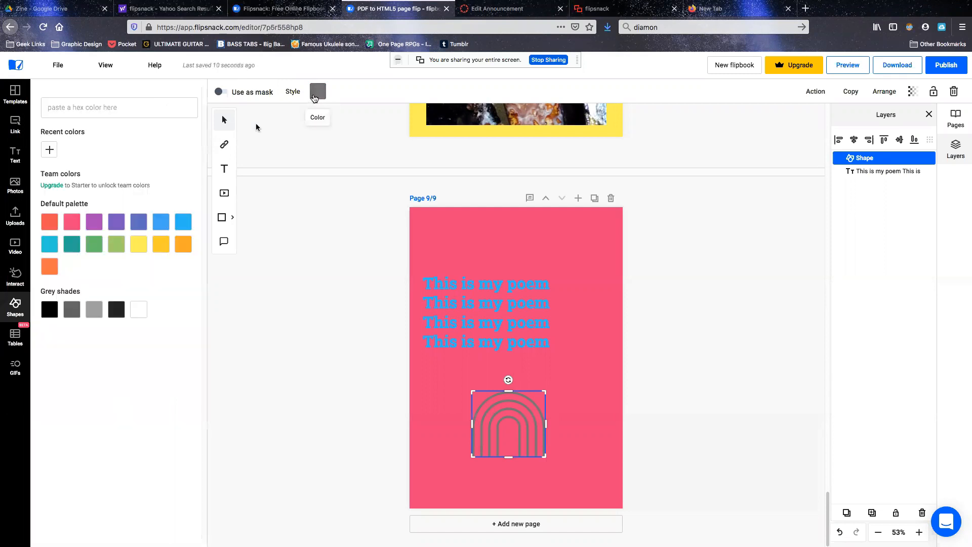
click(145, 248)
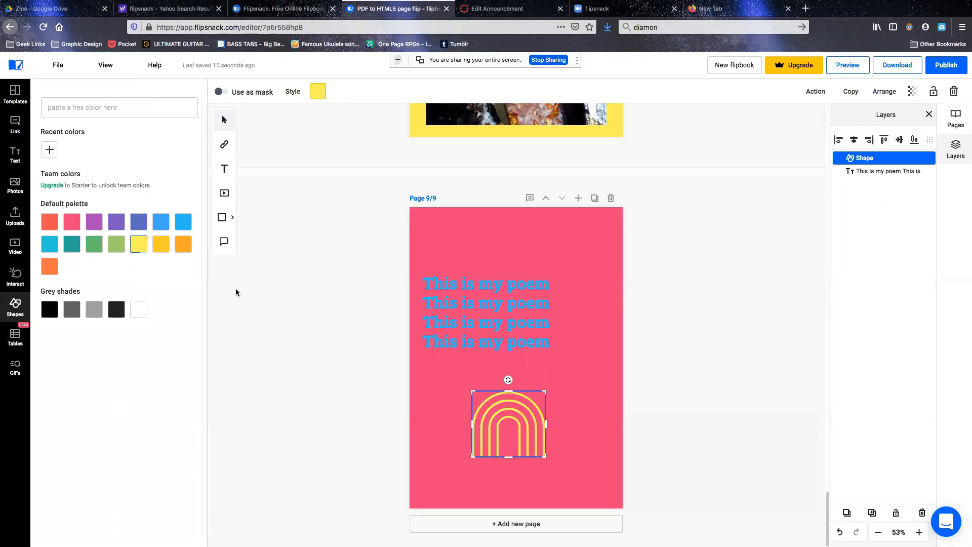
Step: Enlarge the yellow arch to about two thirds of the page width, move it to the page's lower right area and deselect it
drag(545, 392, 588, 352)
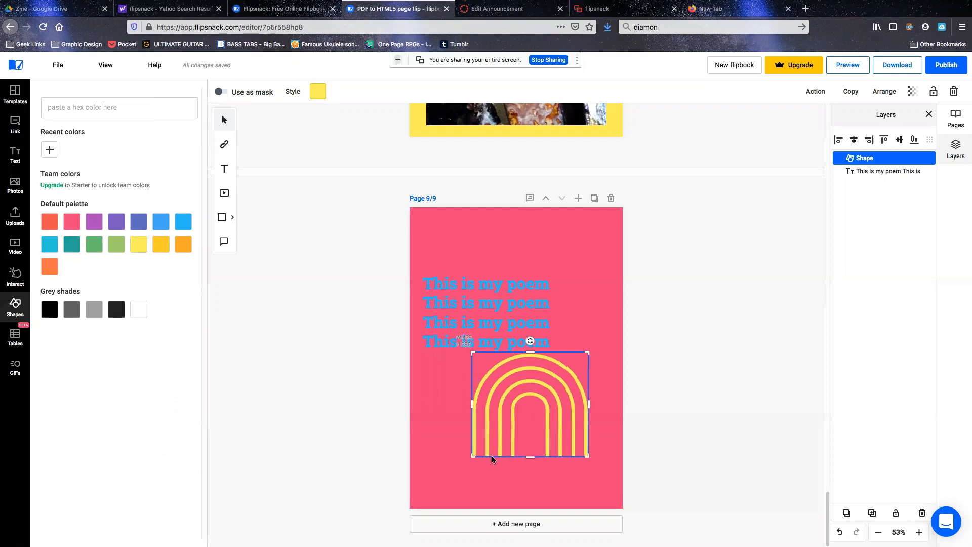
drag(472, 456, 447, 480)
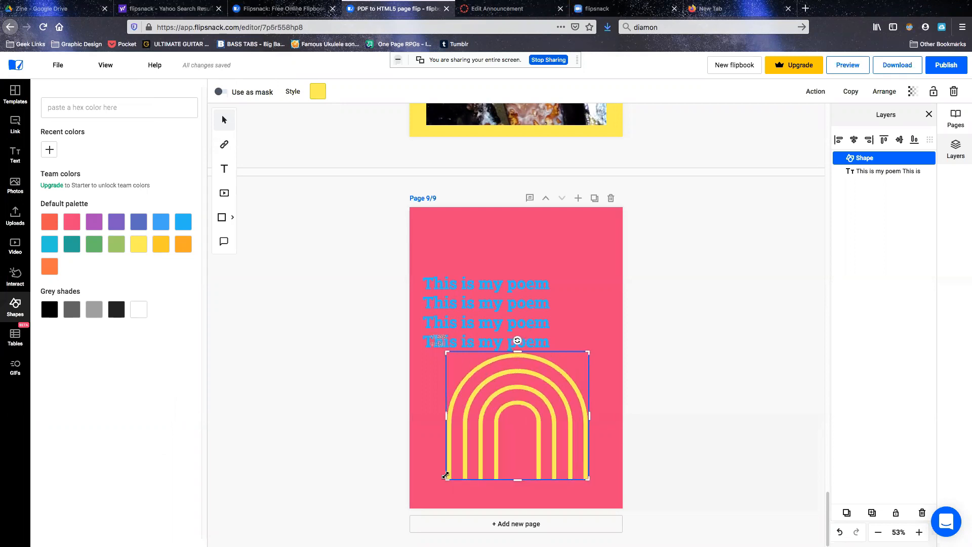
drag(517, 423, 532, 436)
click(318, 408)
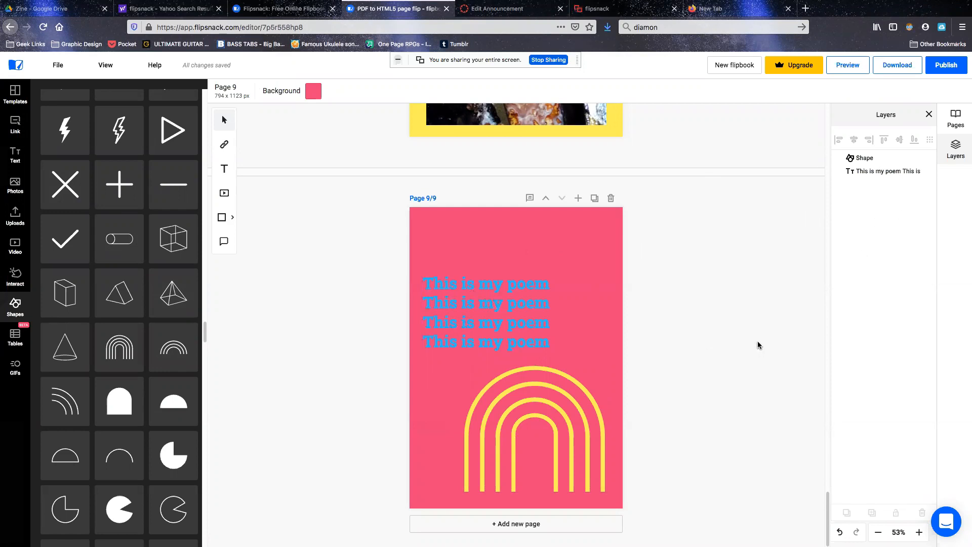
Step: Review all the flipbook pages from page 9 up to the cover and back down
scroll(568, 291, up, 3)
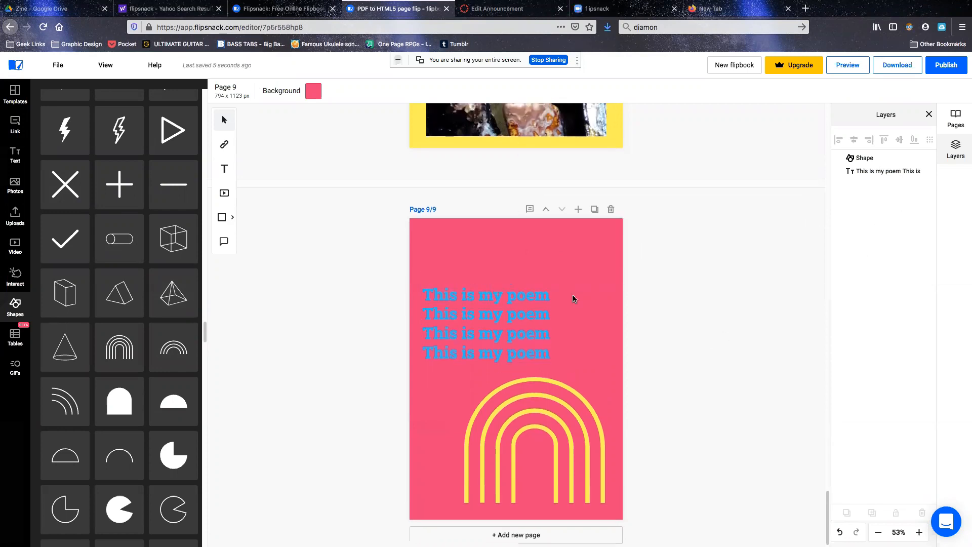
scroll(577, 296, up, 20)
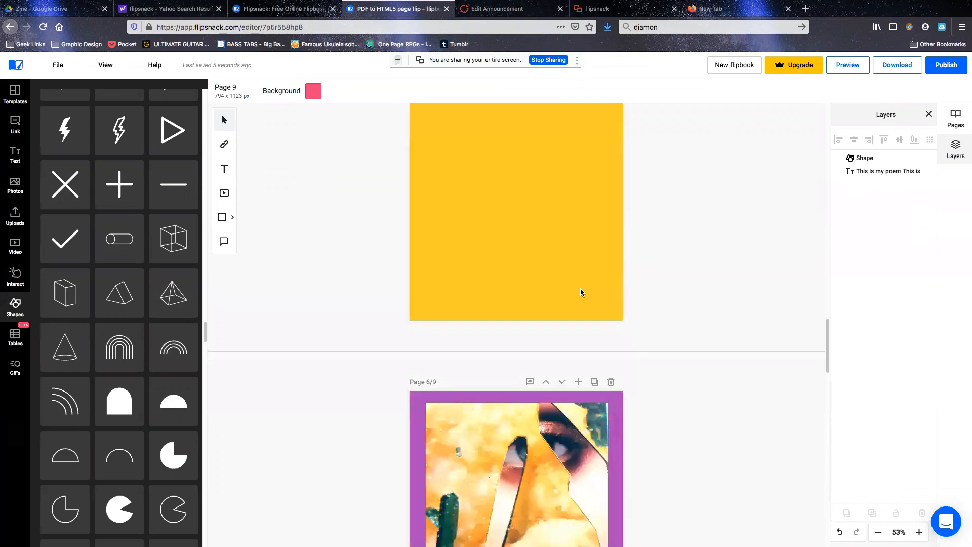
scroll(584, 286, up, 20)
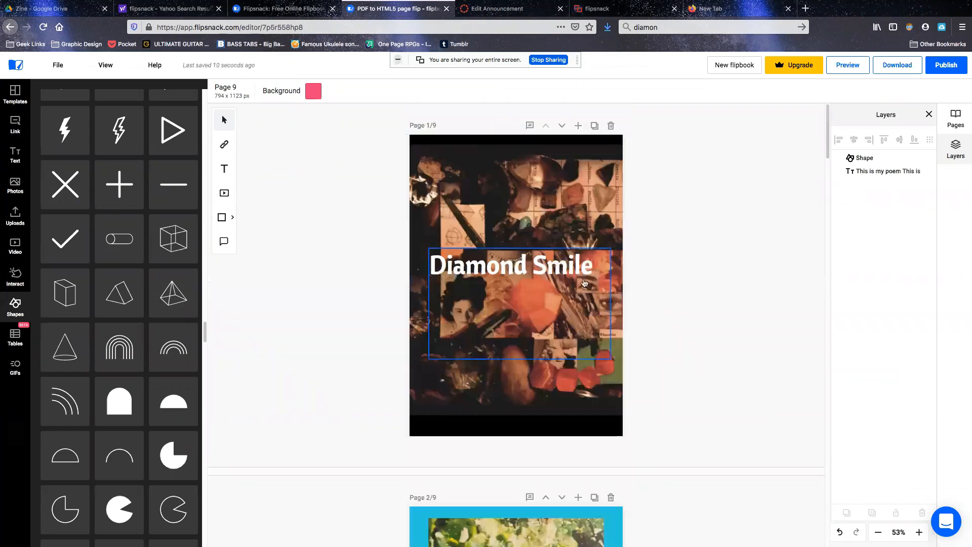
scroll(584, 283, down, 20)
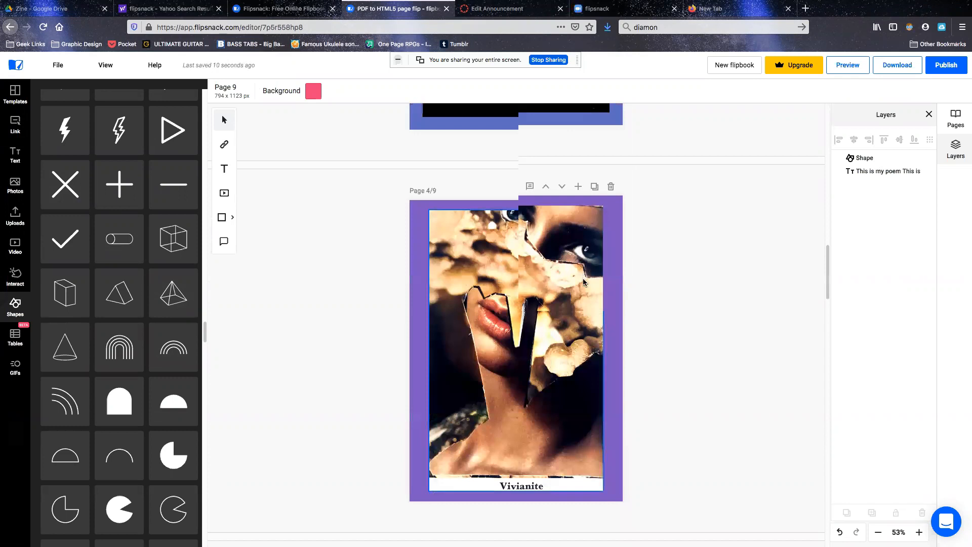
scroll(584, 282, down, 20)
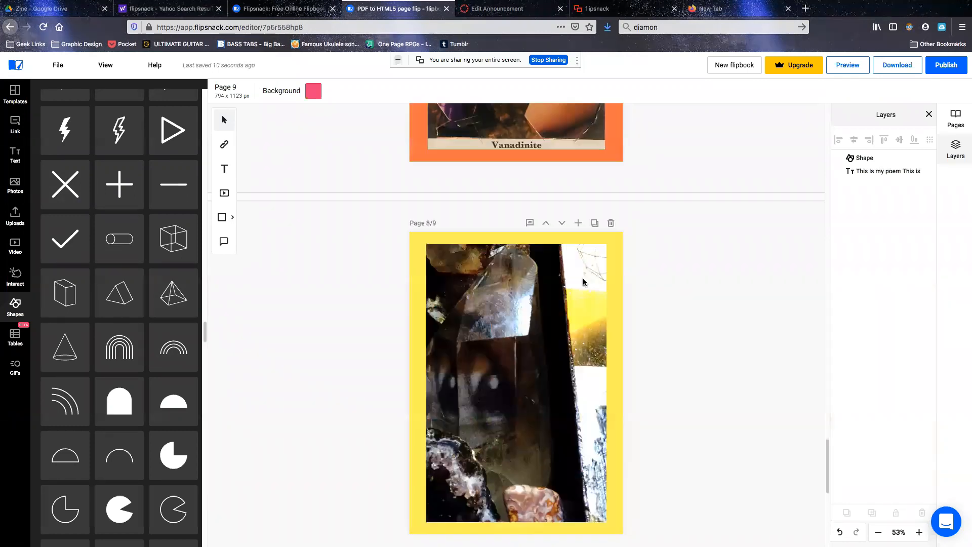
scroll(585, 284, up, 5)
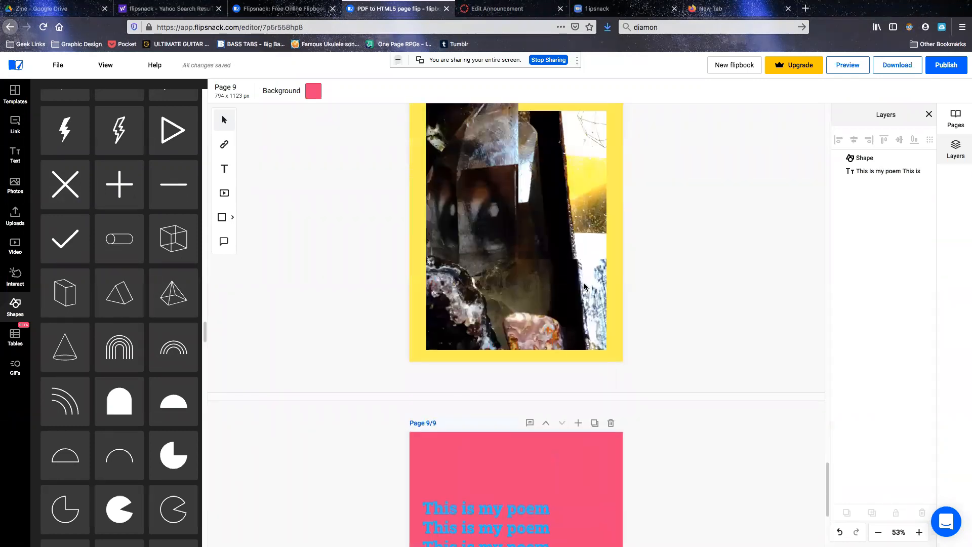
scroll(586, 287, down, 4)
scroll(585, 286, down, 2)
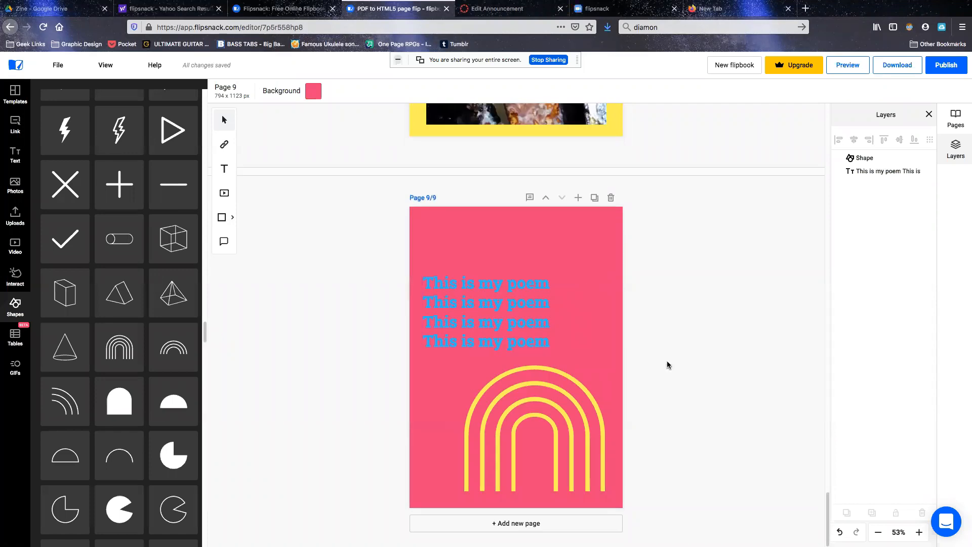
Step: Add a blank page 10 after the poem page and browse the remaining designs in the shape library
click(567, 525)
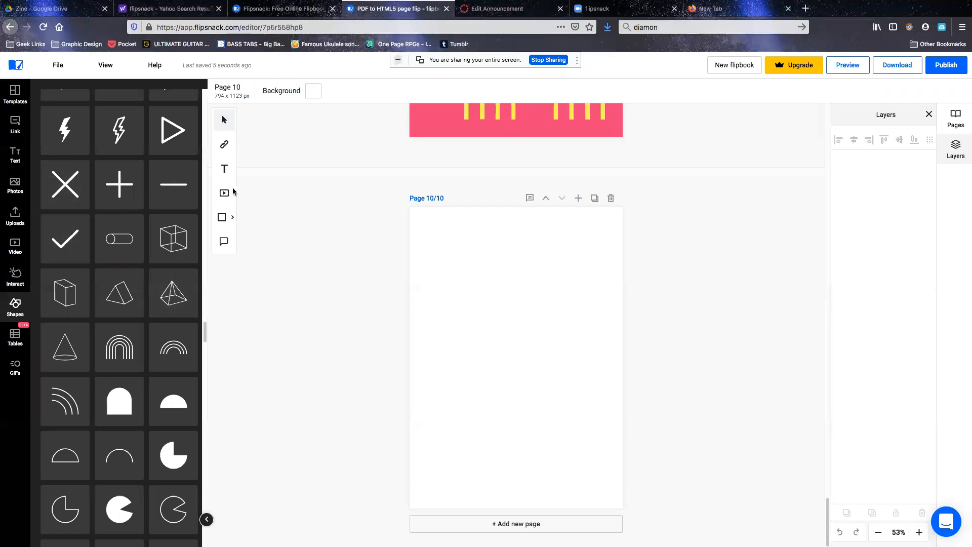
scroll(152, 250, down, 6)
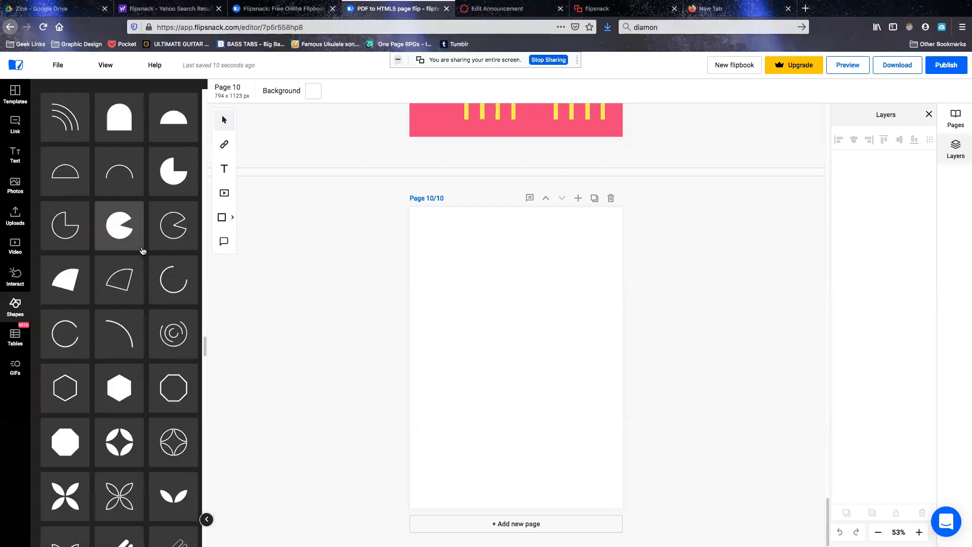
scroll(142, 250, down, 12)
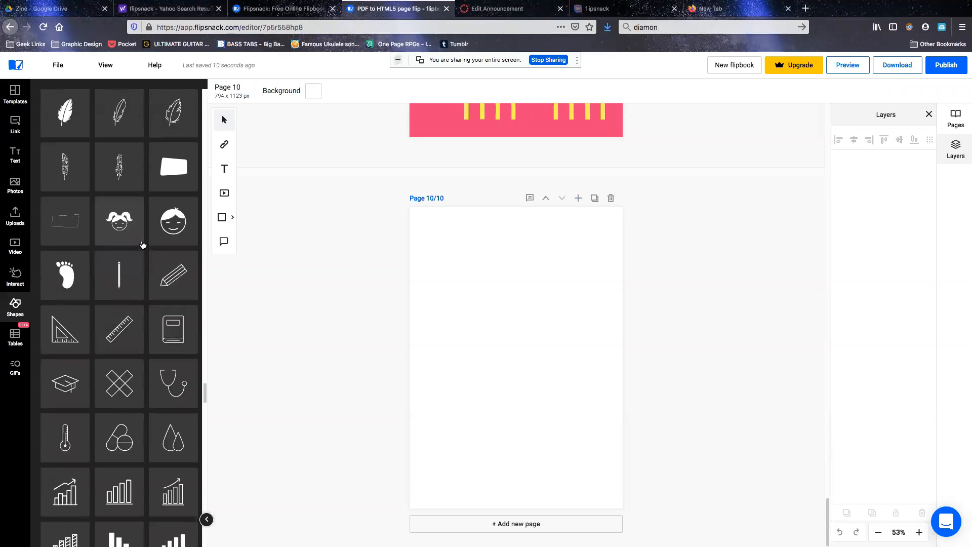
scroll(142, 243, down, 5)
scroll(142, 240, down, 15)
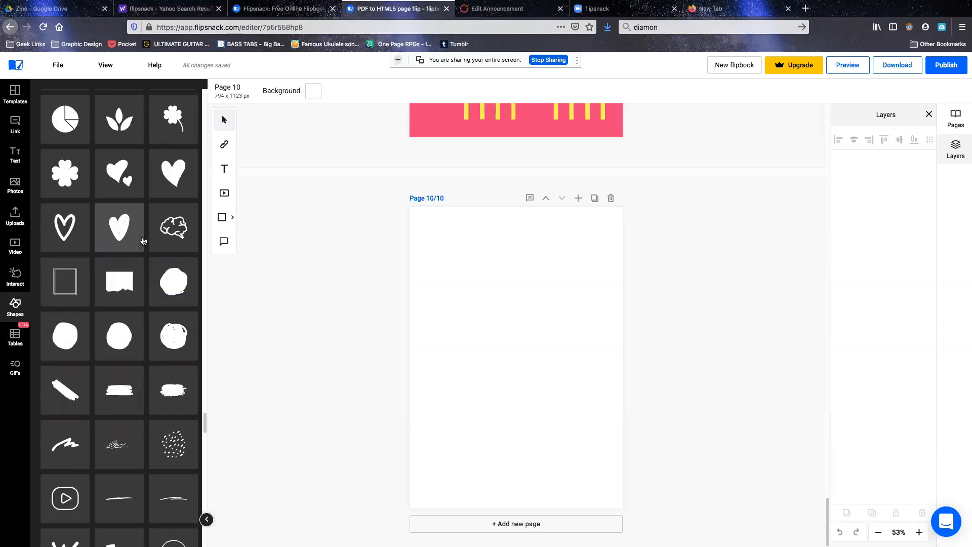
scroll(144, 240, down, 8)
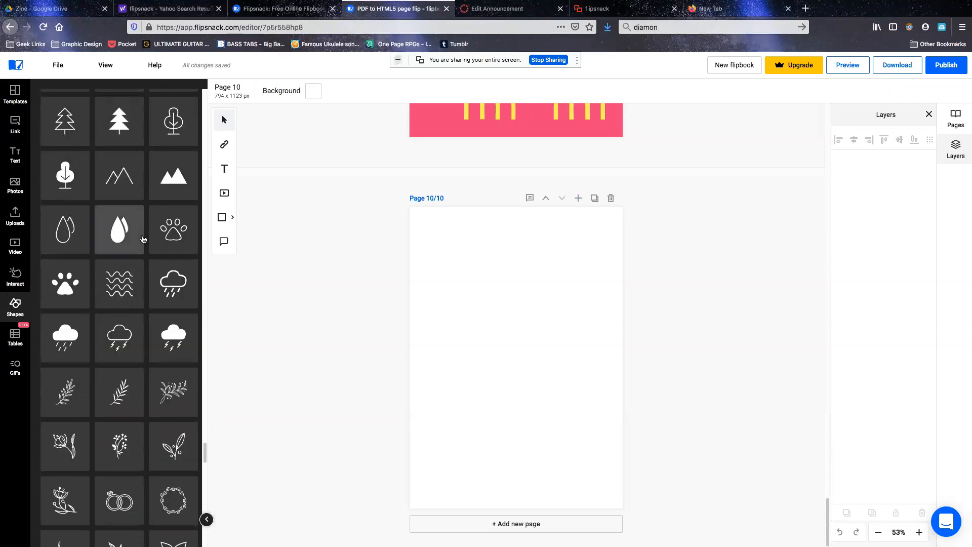
scroll(144, 237, down, 15)
scroll(144, 234, down, 7)
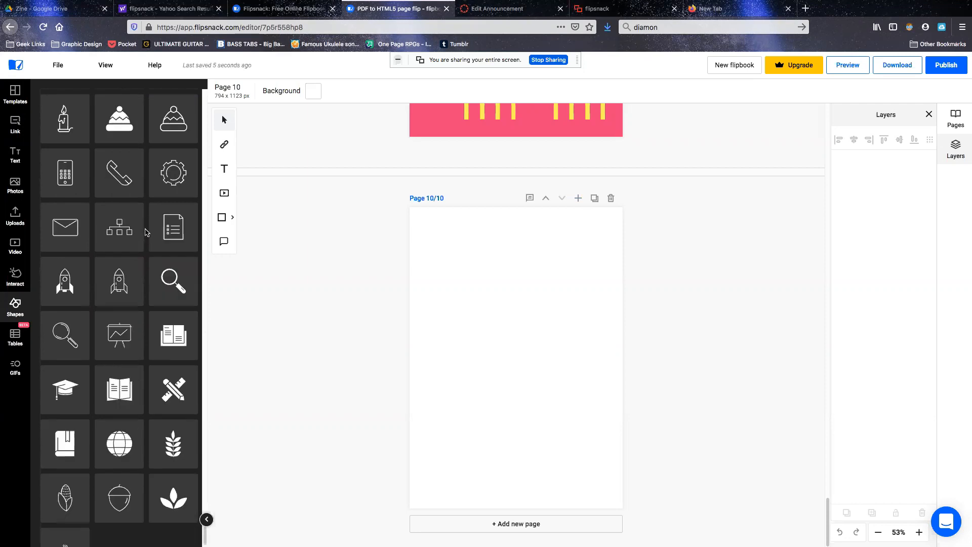
Step: Browse the shape library's designs back up to the basic shapes at its start
scroll(166, 228, up, 7)
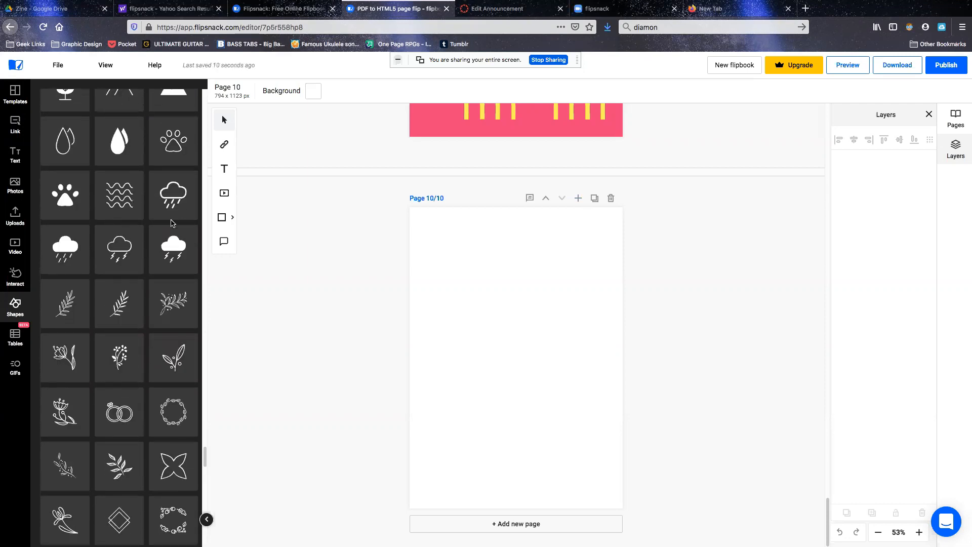
scroll(171, 224, up, 13)
scroll(176, 222, up, 15)
scroll(176, 222, up, 15)
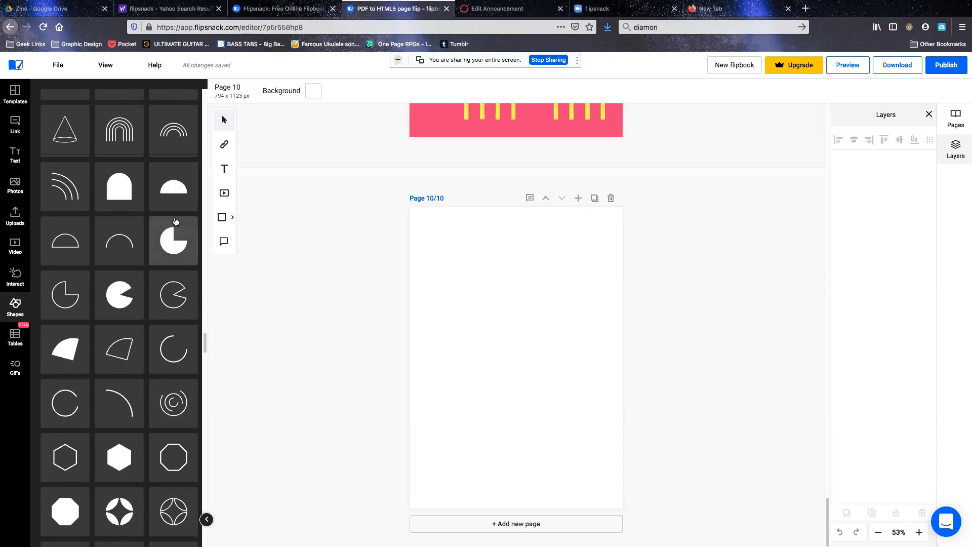
scroll(175, 222, up, 4)
scroll(176, 222, up, 7)
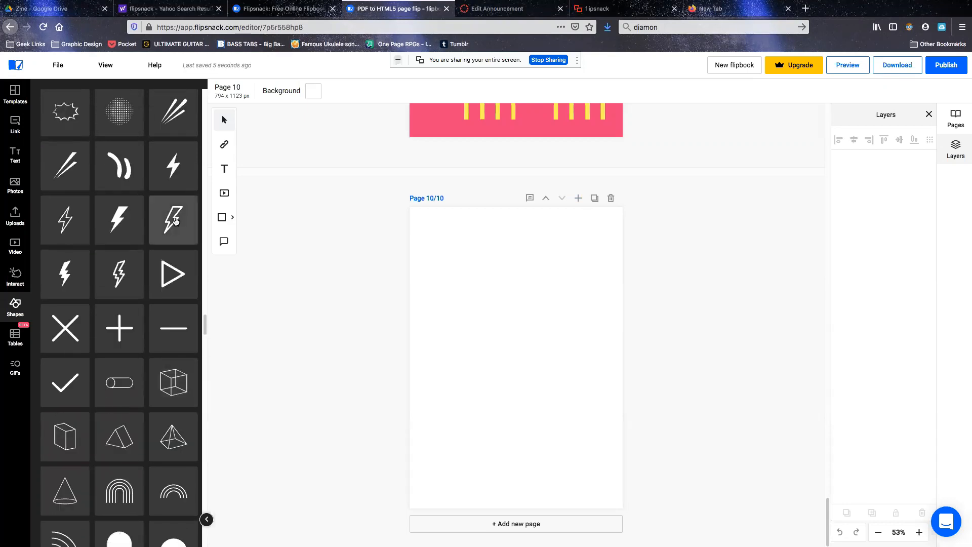
scroll(176, 222, up, 20)
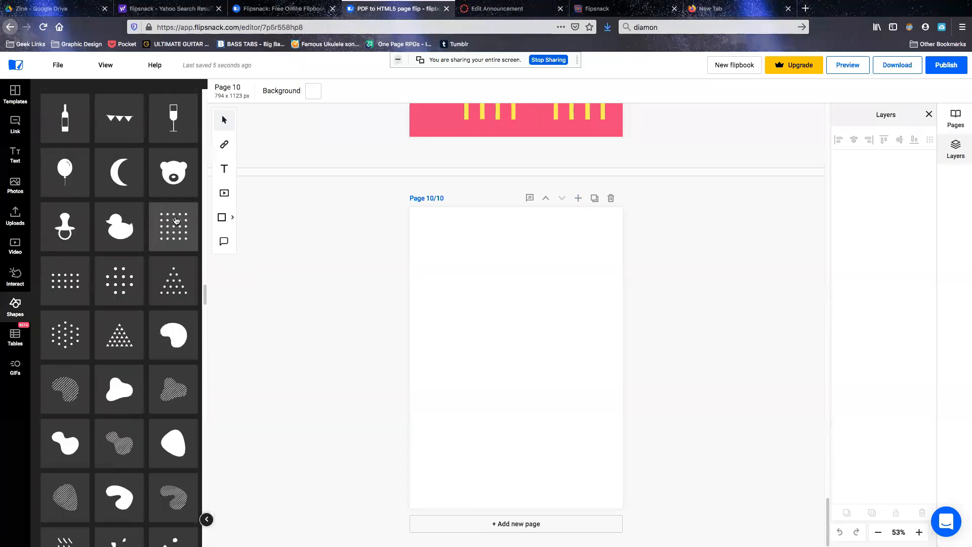
scroll(176, 221, up, 15)
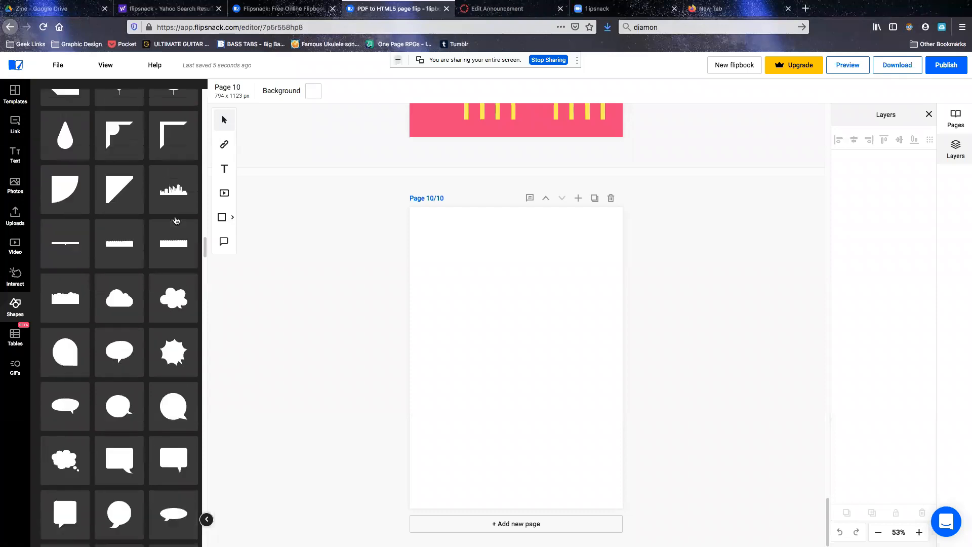
scroll(176, 221, up, 20)
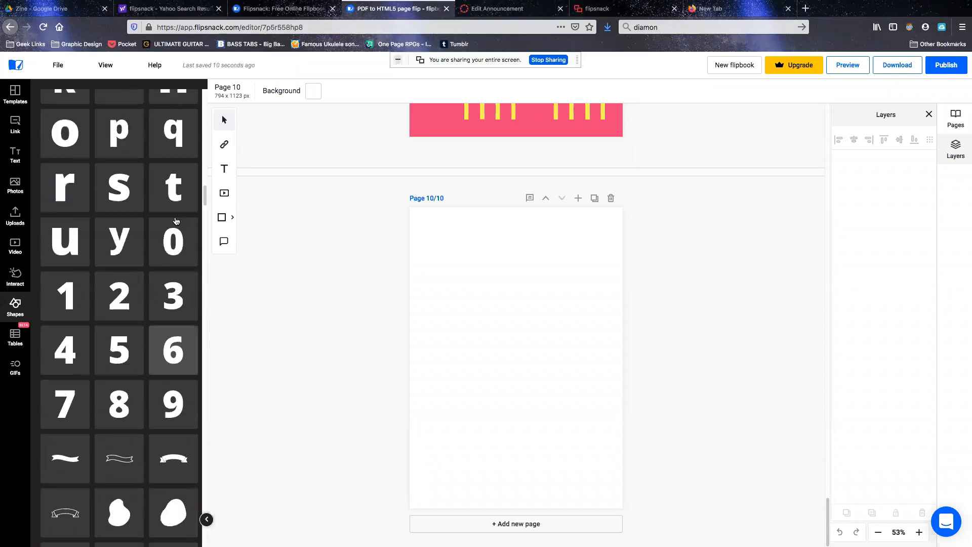
scroll(176, 221, up, 20)
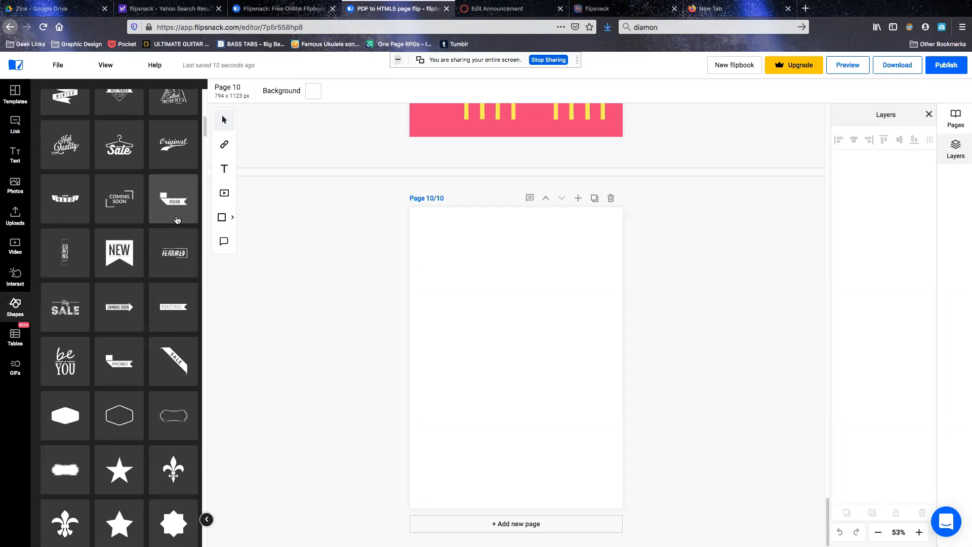
scroll(177, 219, up, 5)
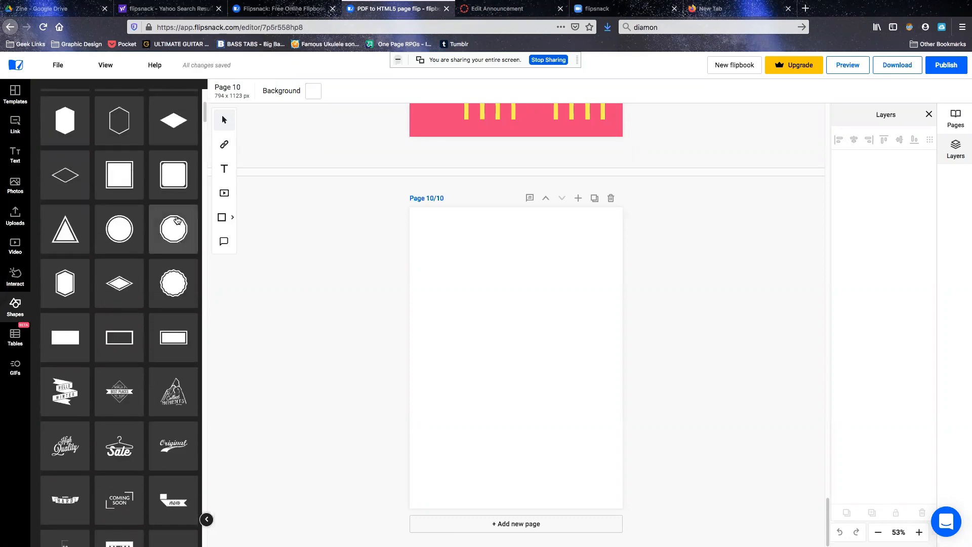
scroll(177, 219, up, 8)
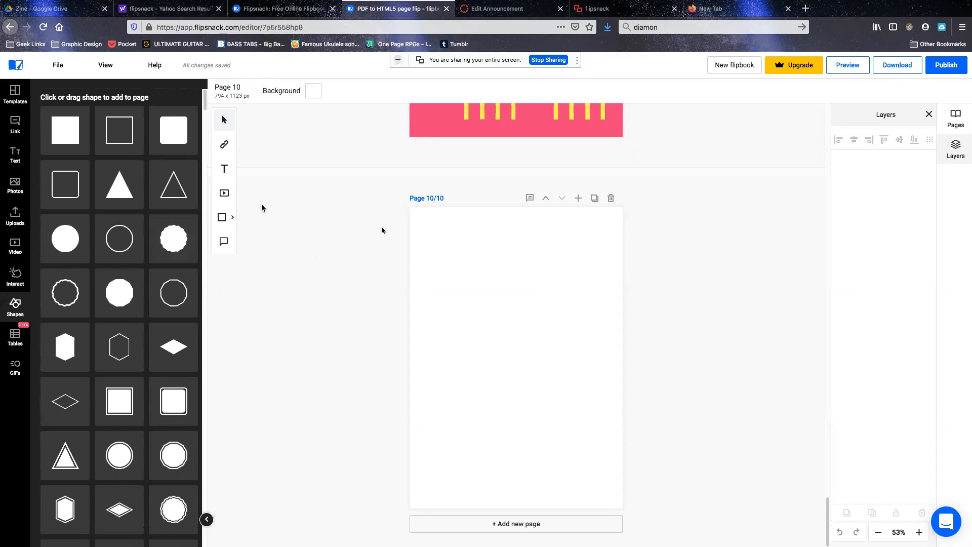
Step: Place the uploaded dark crystal collage photo on page 10, enlarge it to cover the whole page and deselect it
click(17, 214)
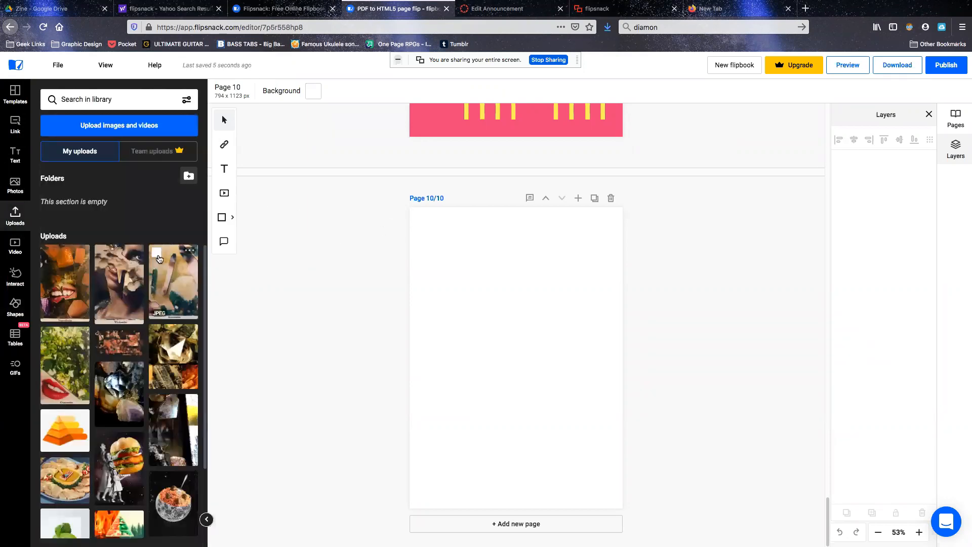
drag(107, 345, 517, 355)
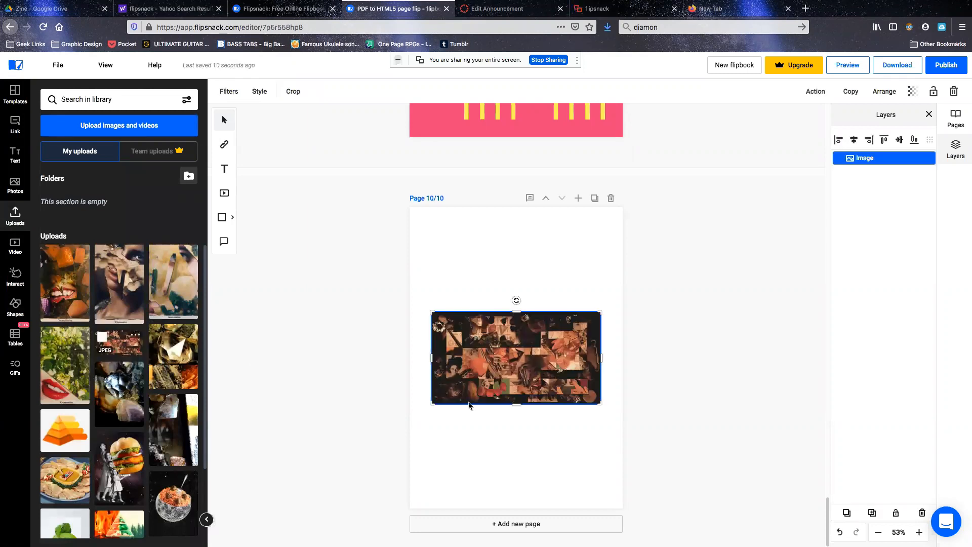
drag(598, 310, 723, 217)
drag(489, 307, 301, 377)
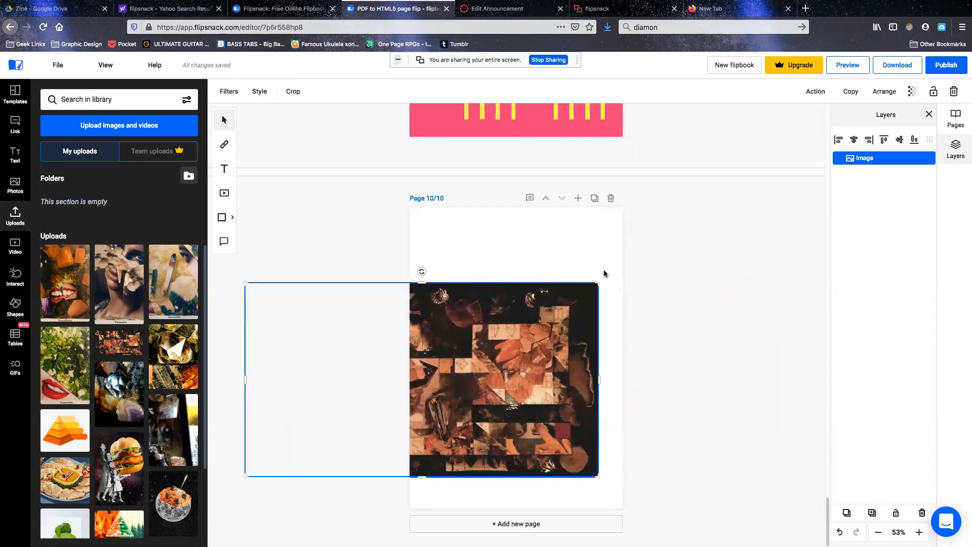
drag(597, 281, 665, 198)
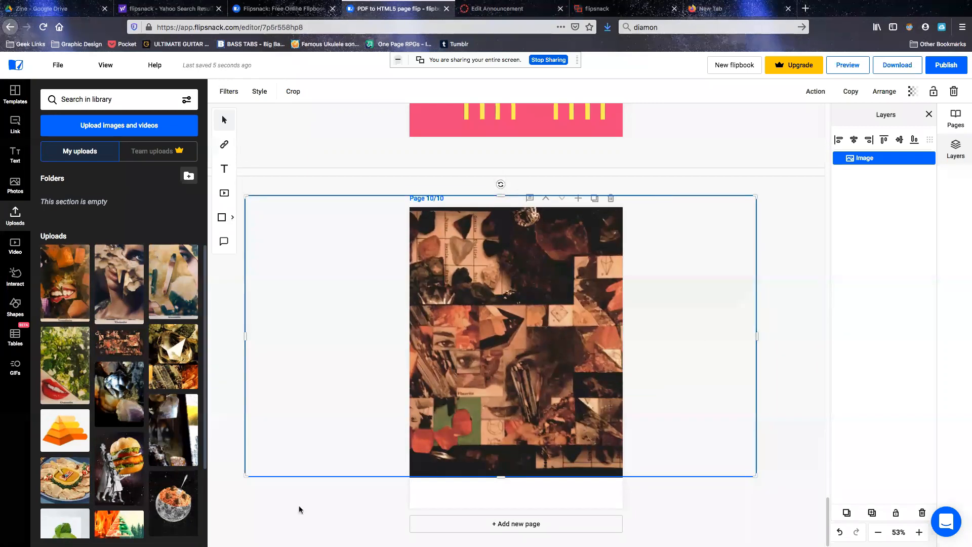
drag(243, 477, 212, 512)
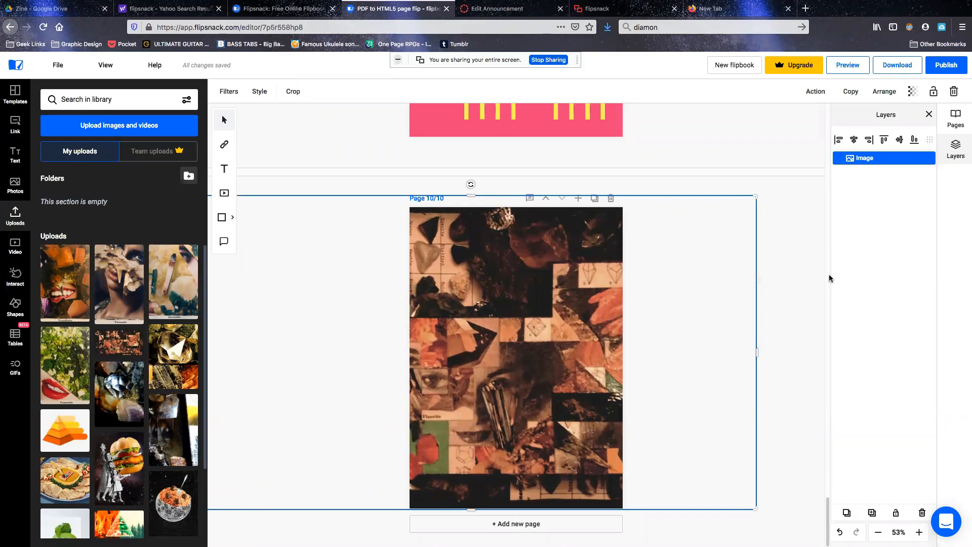
click(813, 282)
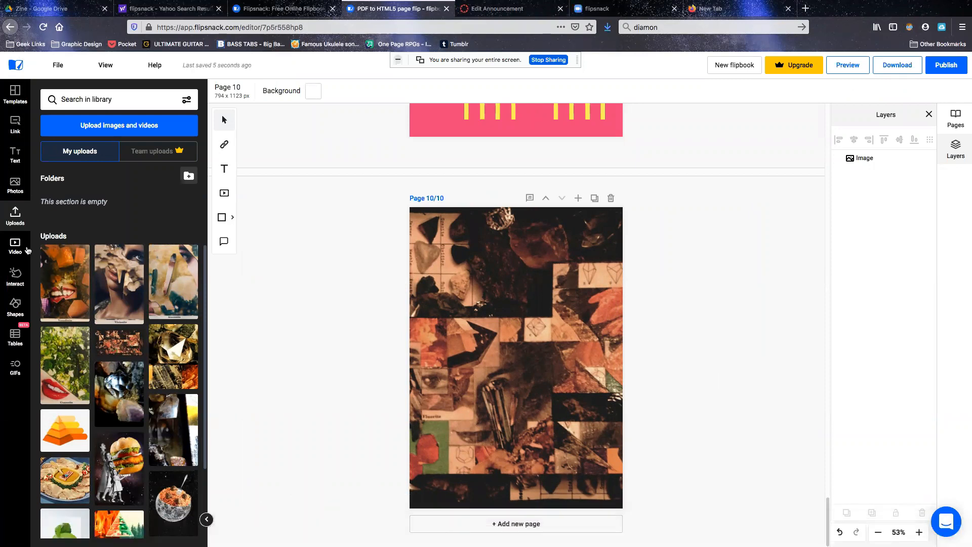
Step: Find the dotted triangle shape in the shape library, add it to page 10 and enlarge it to about three quarters of the page width
click(22, 308)
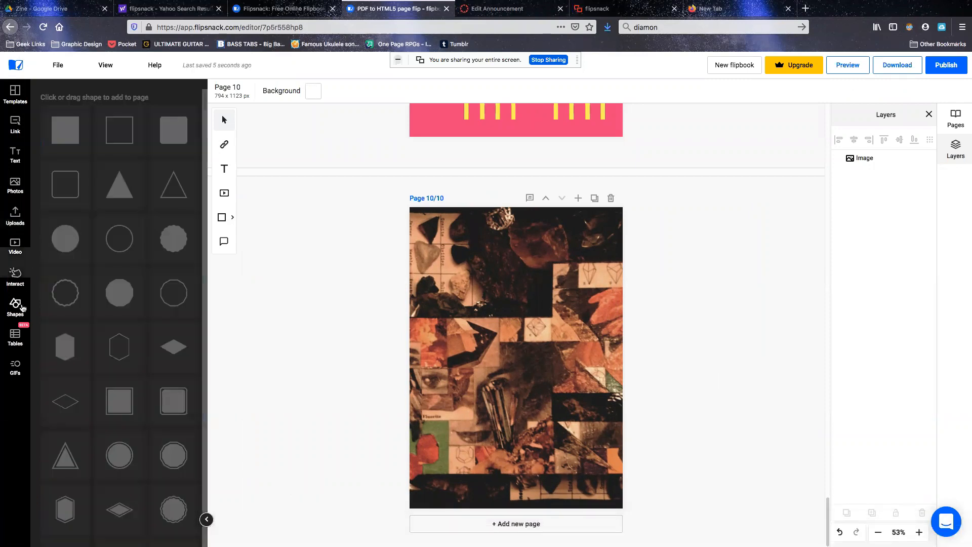
scroll(118, 292, down, 10)
scroll(118, 292, down, 12)
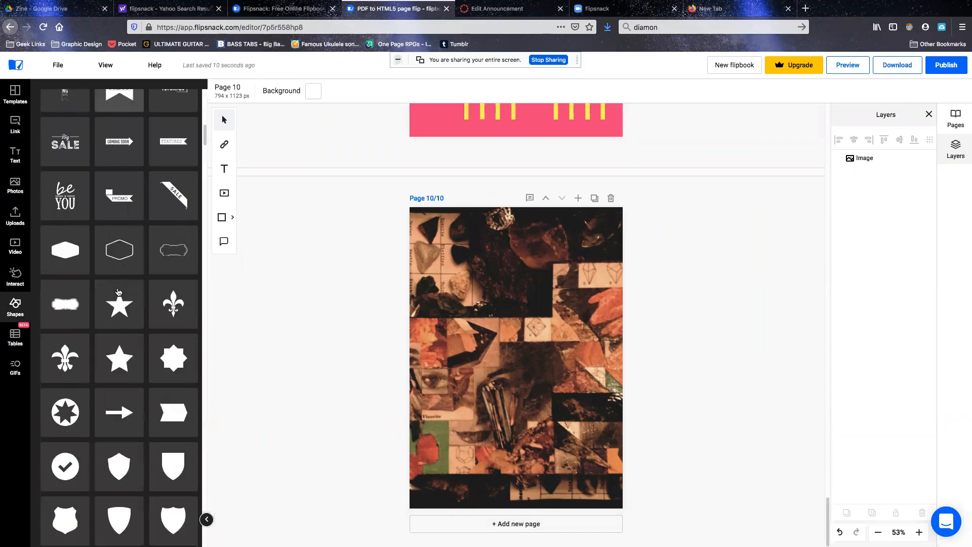
scroll(152, 335, down, 15)
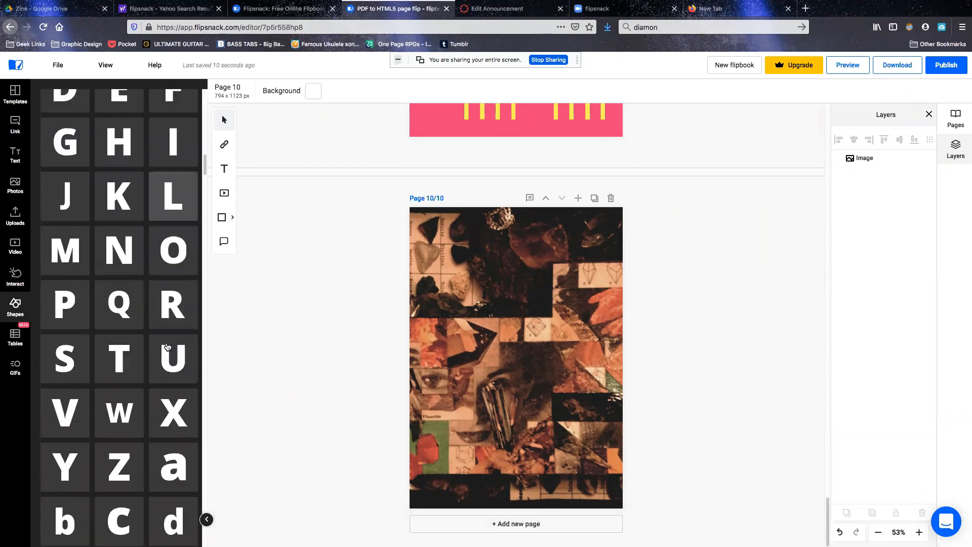
scroll(172, 351, down, 15)
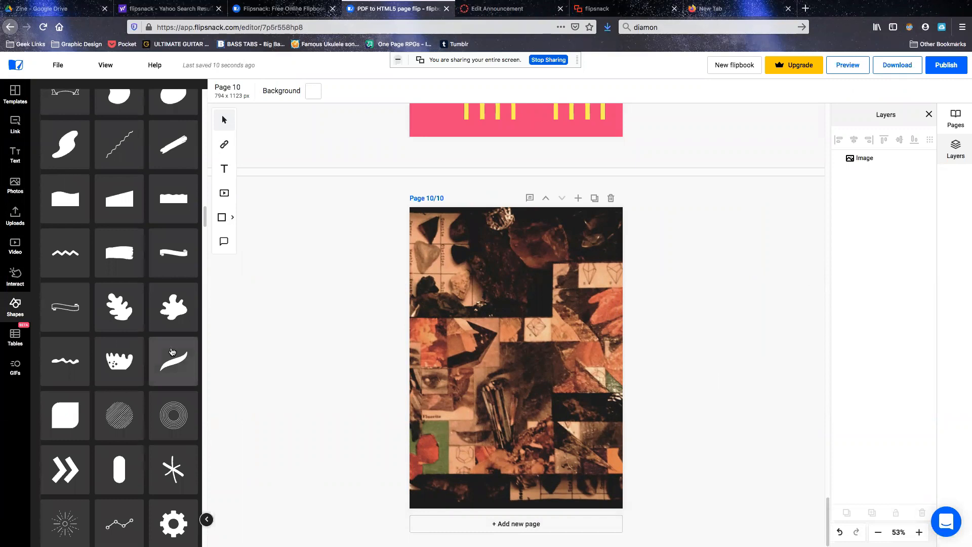
scroll(173, 352, down, 15)
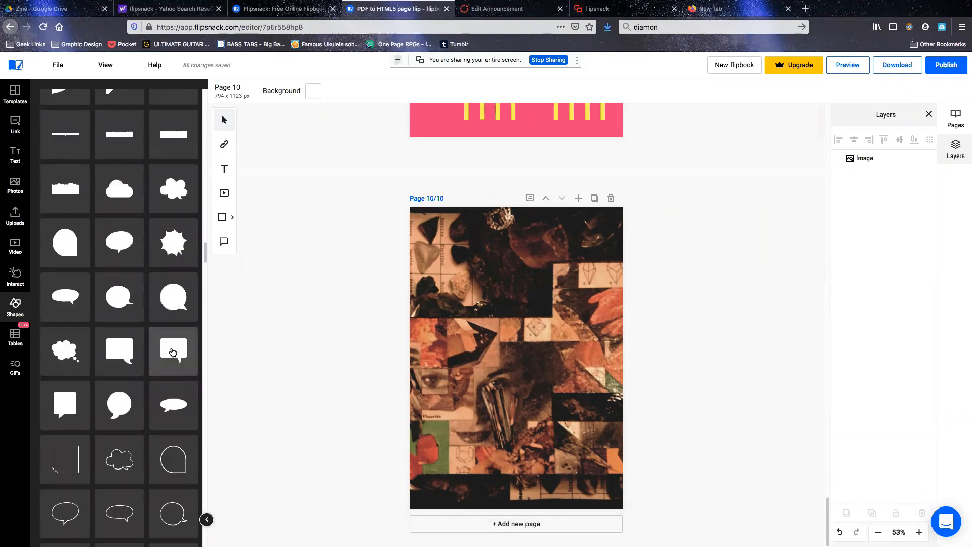
scroll(172, 352, down, 4)
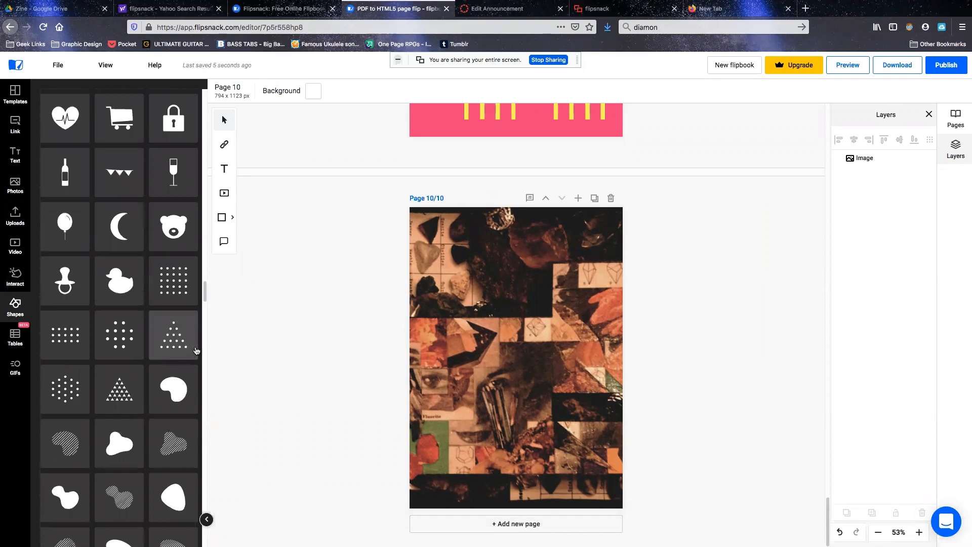
drag(180, 342, 508, 346)
drag(544, 304, 596, 253)
drag(470, 378, 442, 392)
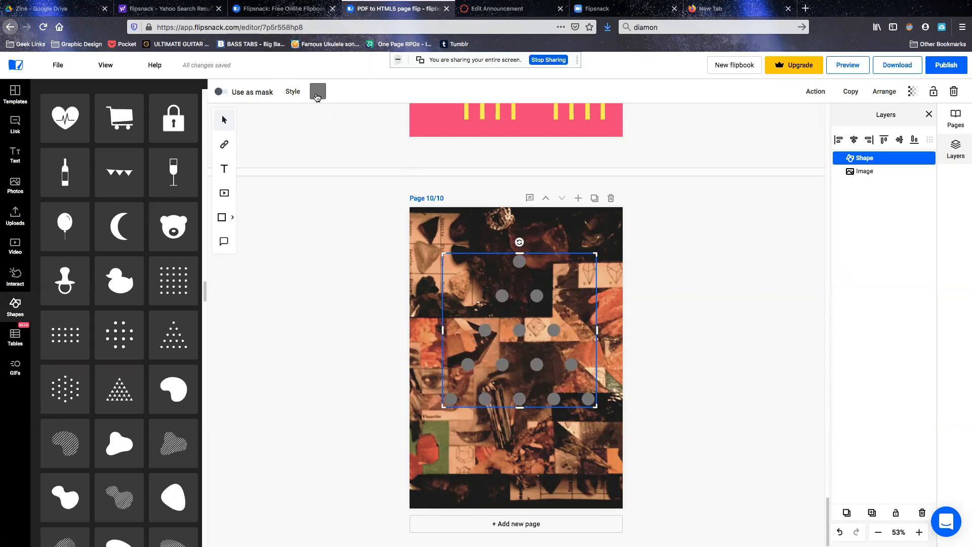
Step: Color the dotted triangle on page 10 white and deselect everything
click(317, 92)
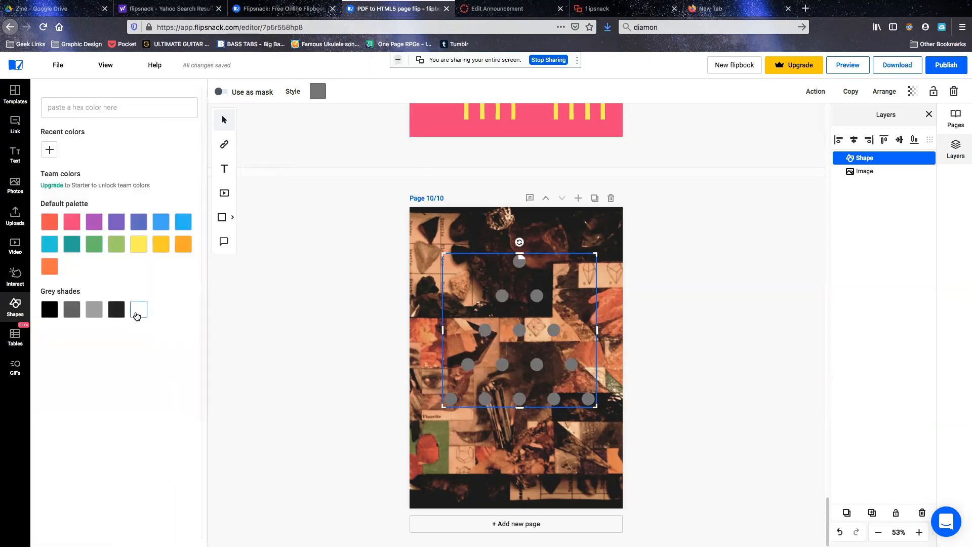
click(136, 313)
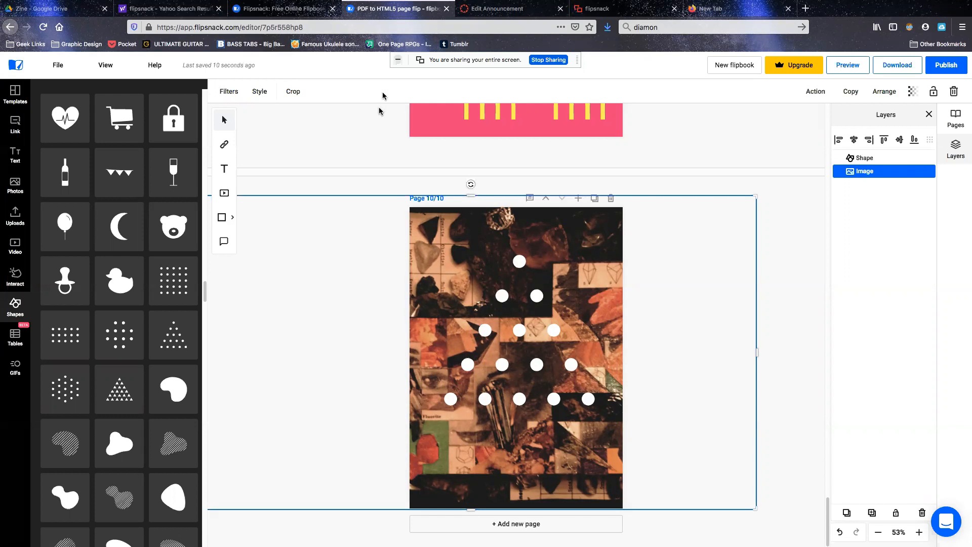
click(785, 366)
Step: Return to the cover and switch the flipbook's page layout from Single to Double
scroll(656, 307, up, 10)
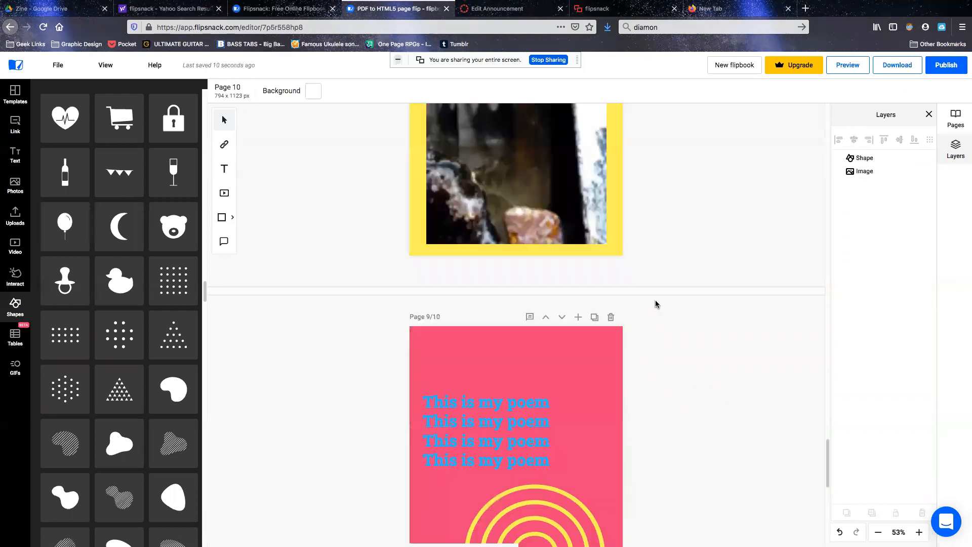
scroll(656, 304, up, 20)
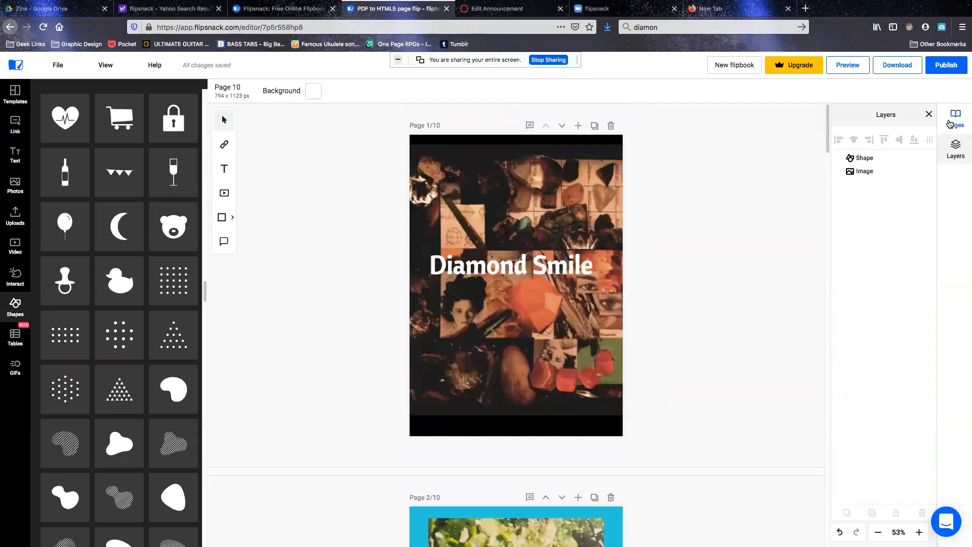
click(965, 115)
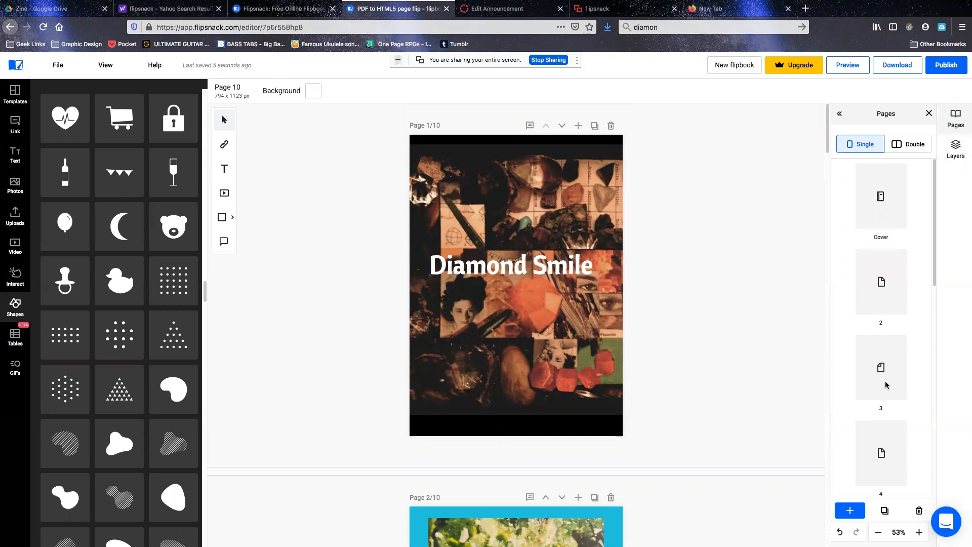
click(916, 145)
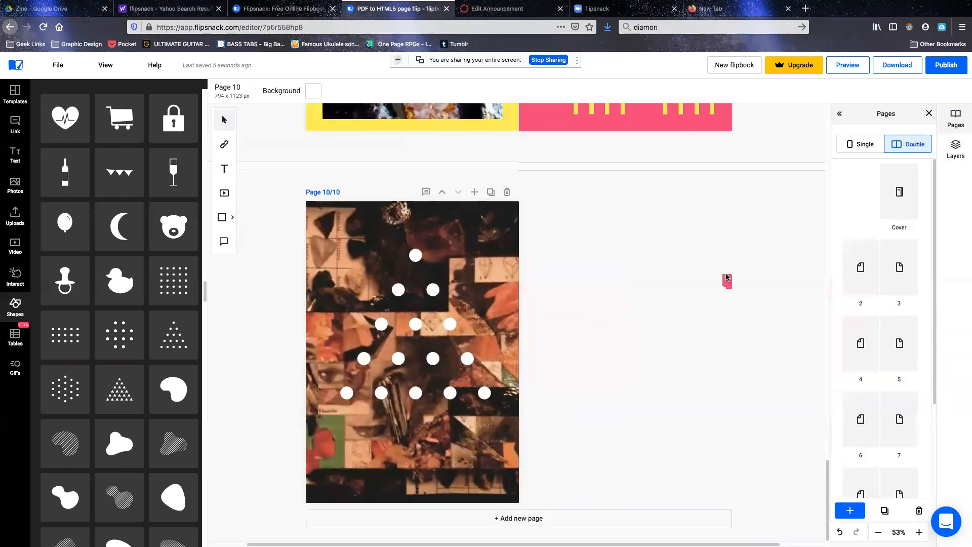
Step: Review the two-page spreads from the cover to page 10 and back up to the cover
scroll(729, 278, up, 4)
scroll(726, 275, up, 15)
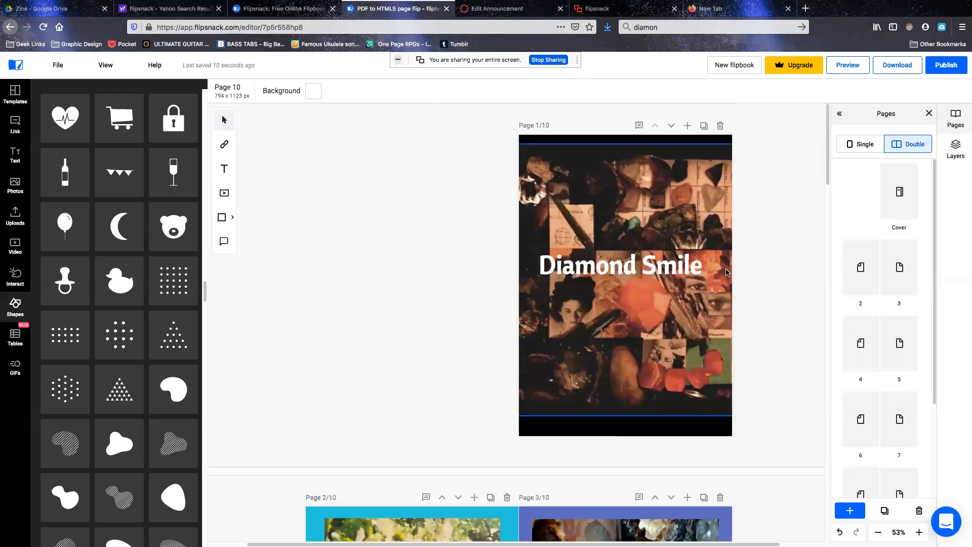
scroll(726, 273, down, 10)
scroll(727, 274, down, 10)
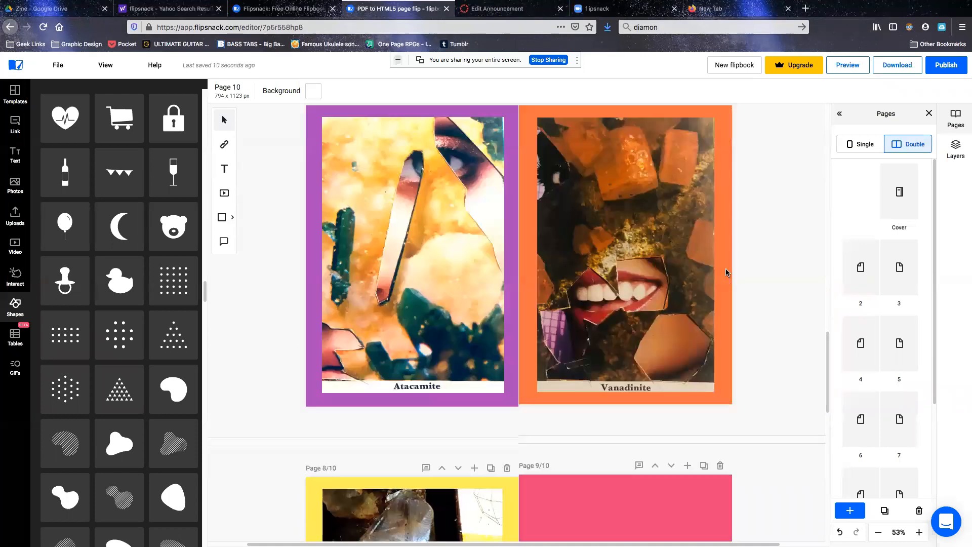
scroll(726, 273, down, 5)
scroll(727, 274, up, 5)
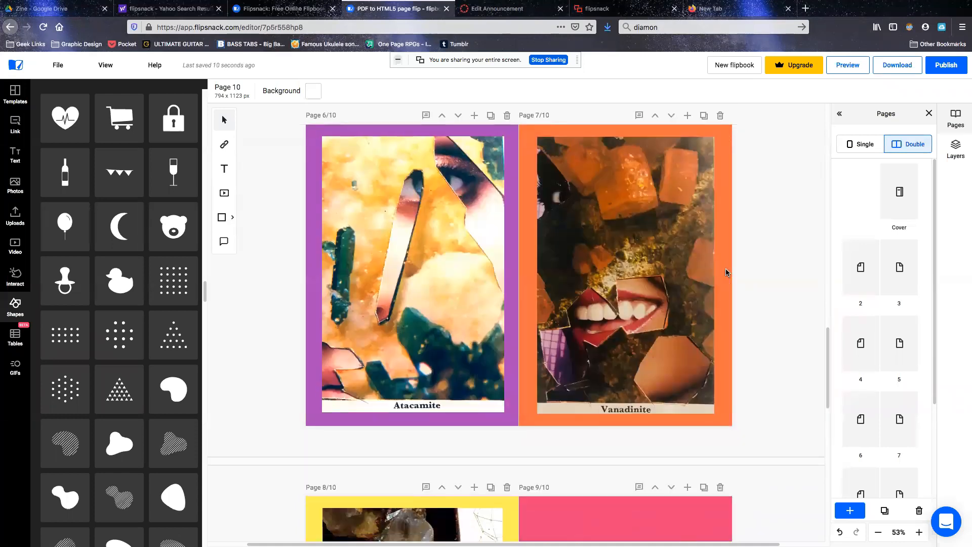
scroll(727, 274, down, 12)
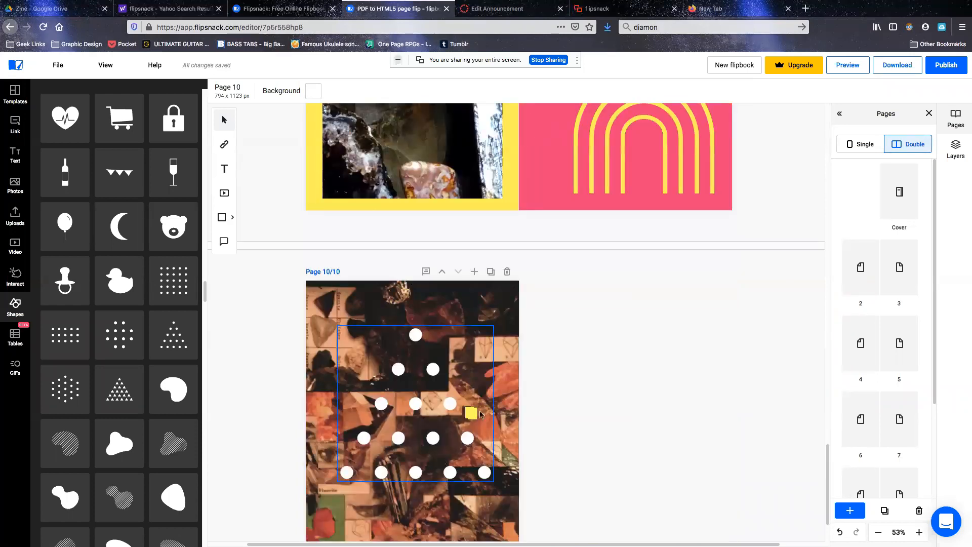
scroll(480, 415, up, 20)
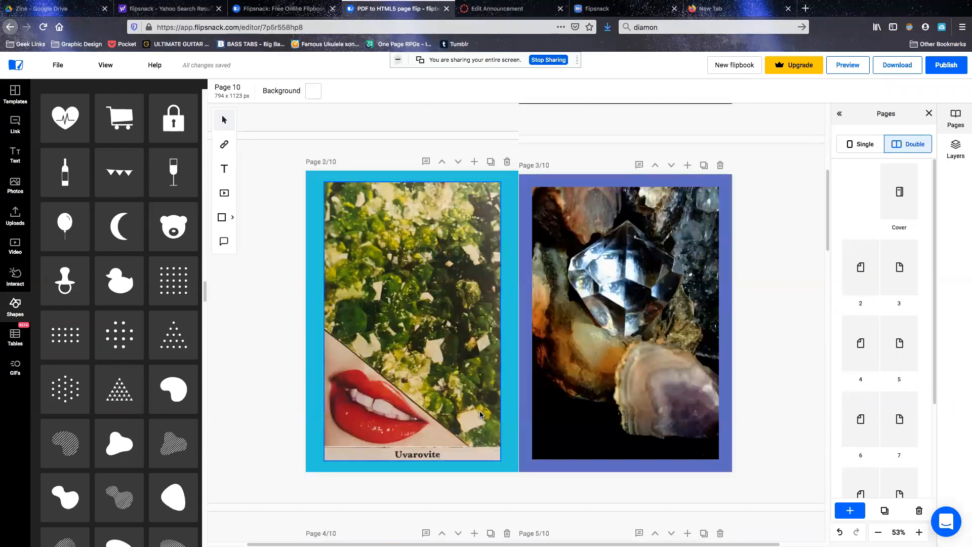
scroll(480, 414, up, 5)
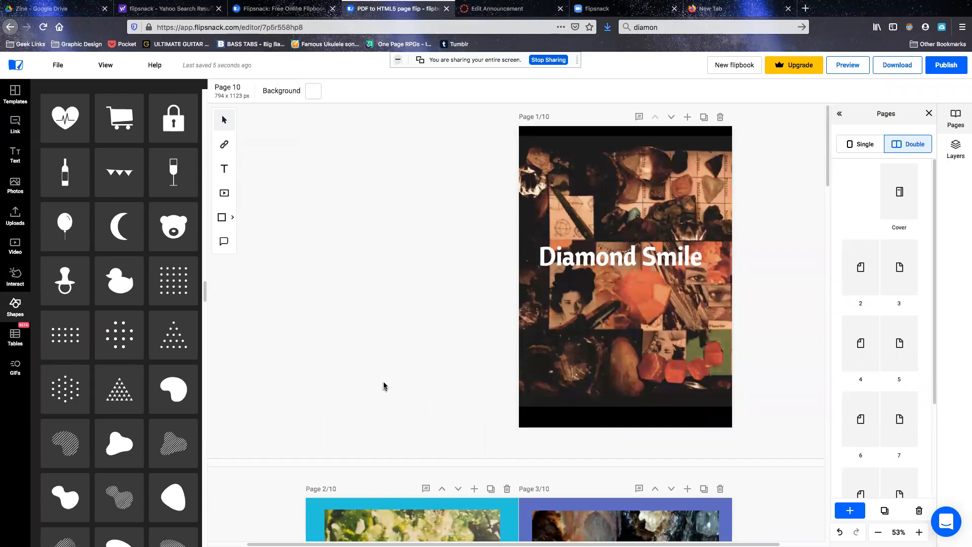
Step: Move the Diamond Smile title on the cover up into the upper third of the page and deselect it
click(619, 253)
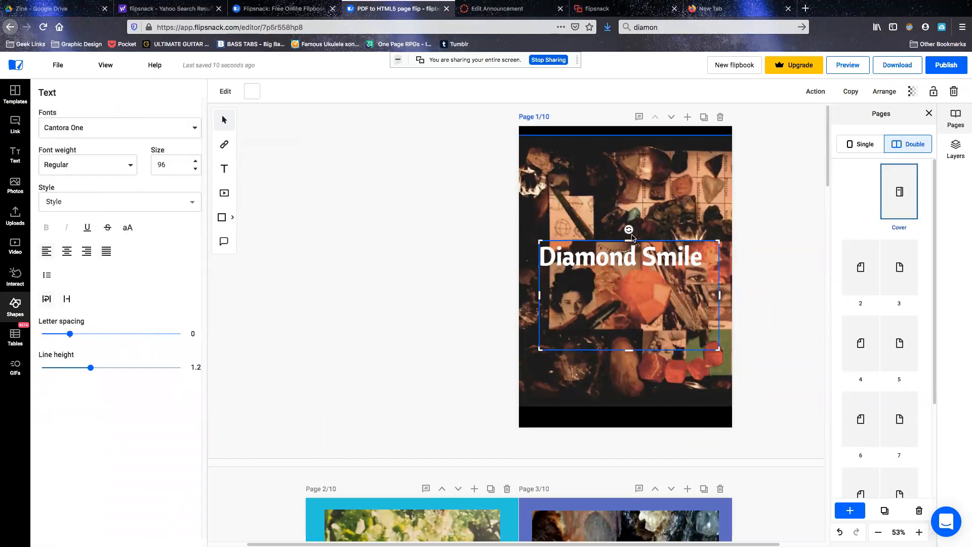
drag(646, 243, 647, 197)
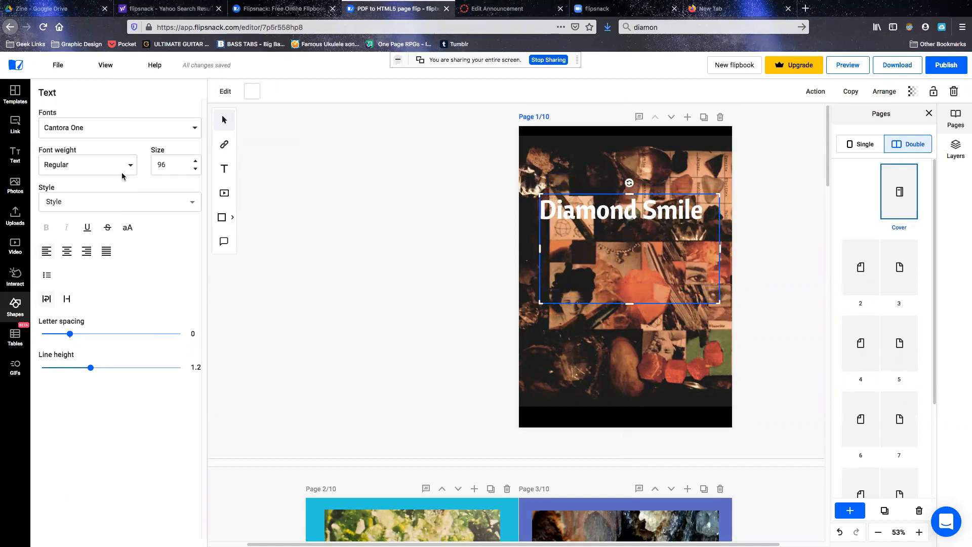
click(303, 325)
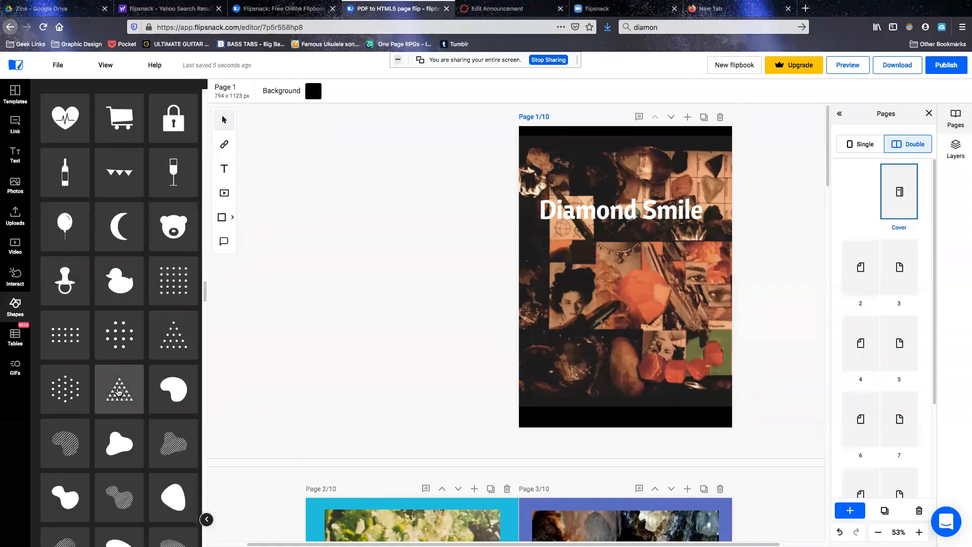
Step: Add the pyramid of small triangles to the cover, enlarge it to about 60 percent of the page width and center it below the title
click(135, 390)
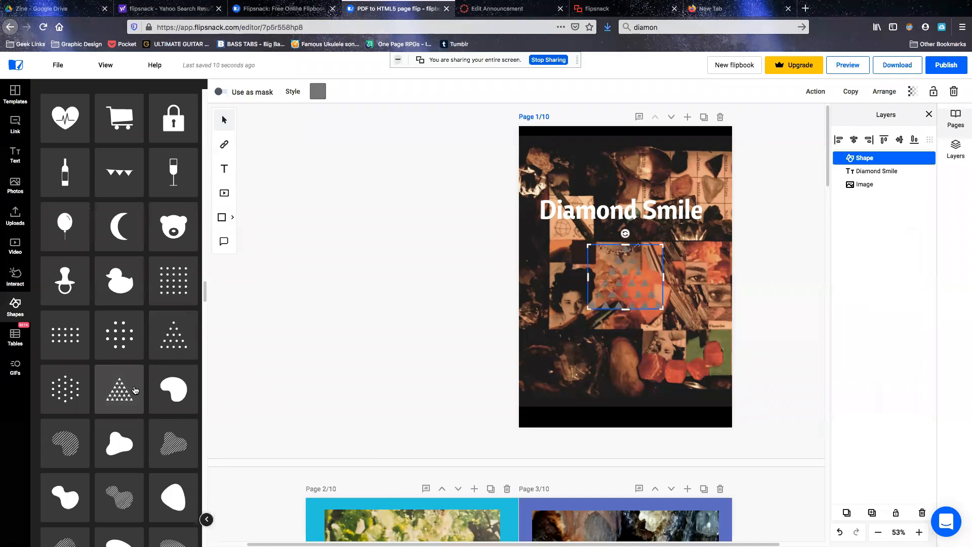
drag(663, 309, 721, 358)
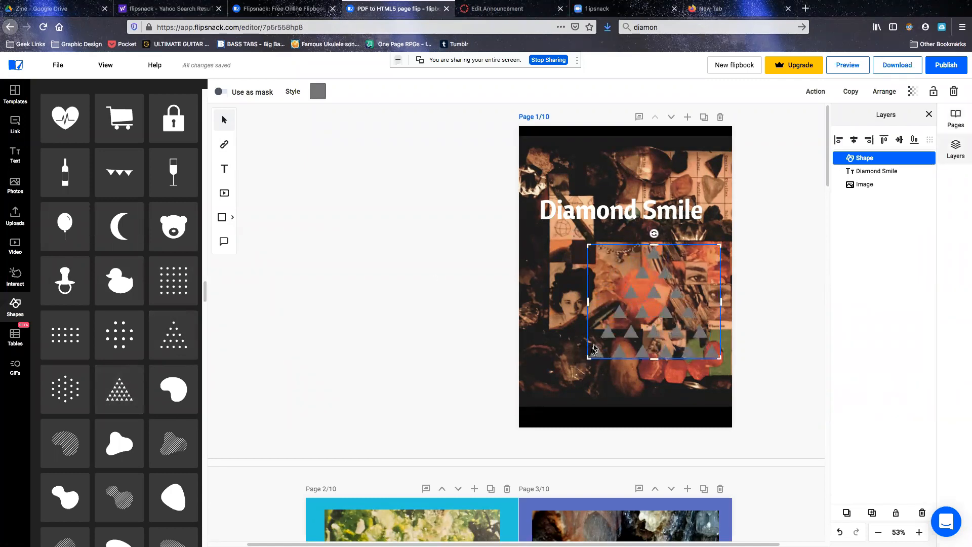
drag(634, 287, 606, 313)
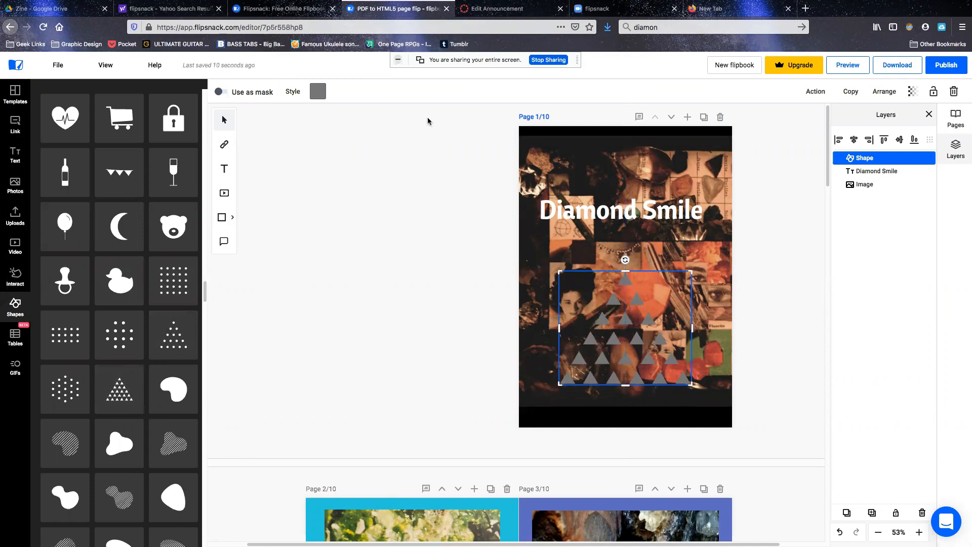
Step: Color the triangle pyramid on the cover white and deselect it
click(318, 92)
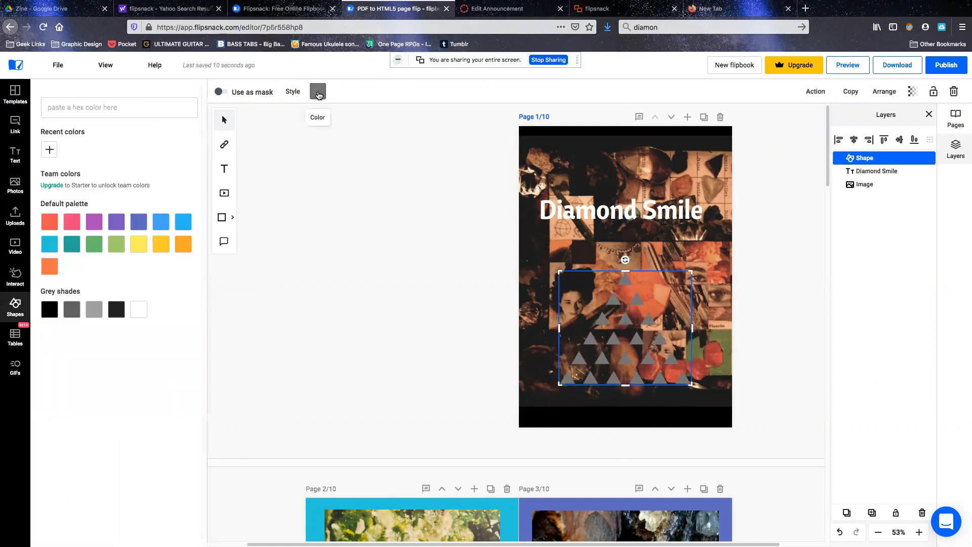
click(140, 310)
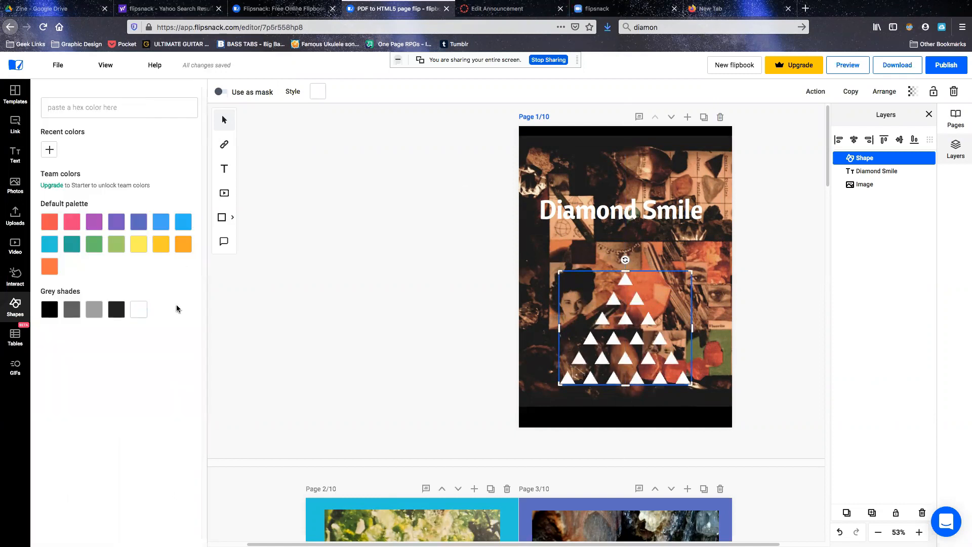
click(358, 293)
Step: Change the font of the Diamond Smile title on the cover to Cinzel
click(599, 212)
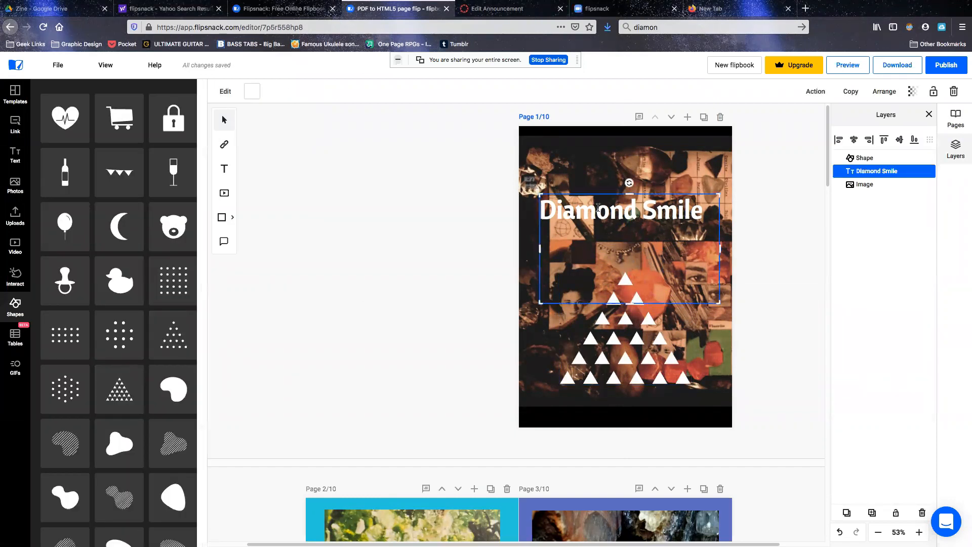
double_click(599, 211)
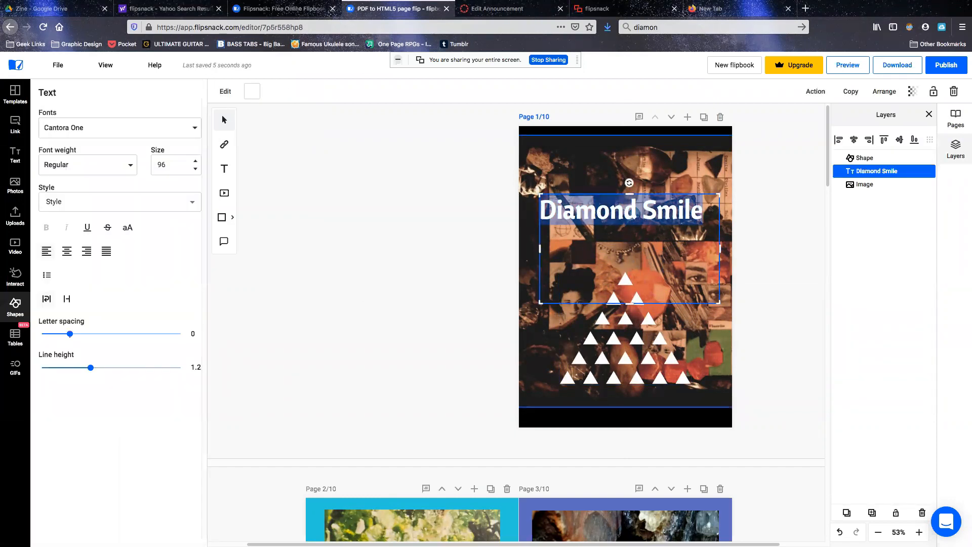
click(194, 128)
scroll(130, 269, down, 2)
scroll(134, 267, down, 2)
scroll(135, 267, down, 3)
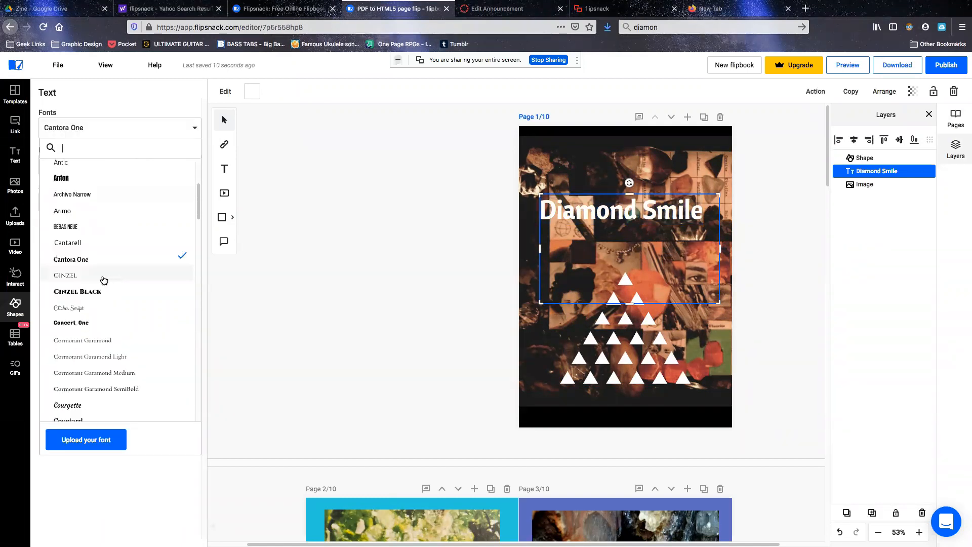
click(104, 278)
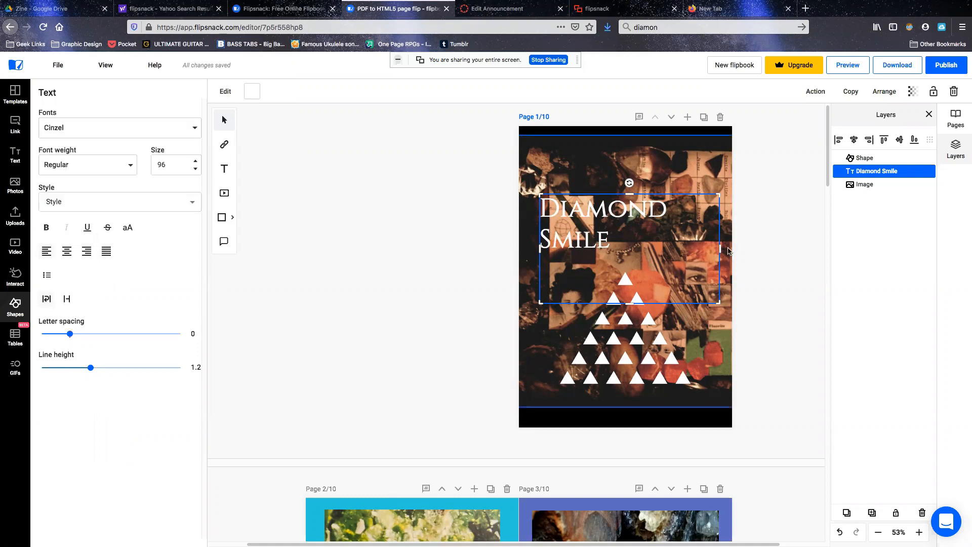
Step: Widen the title's text box on both sides to nearly the full cover width so Diamond Smile fits on one line, and deselect everything
drag(719, 248, 731, 247)
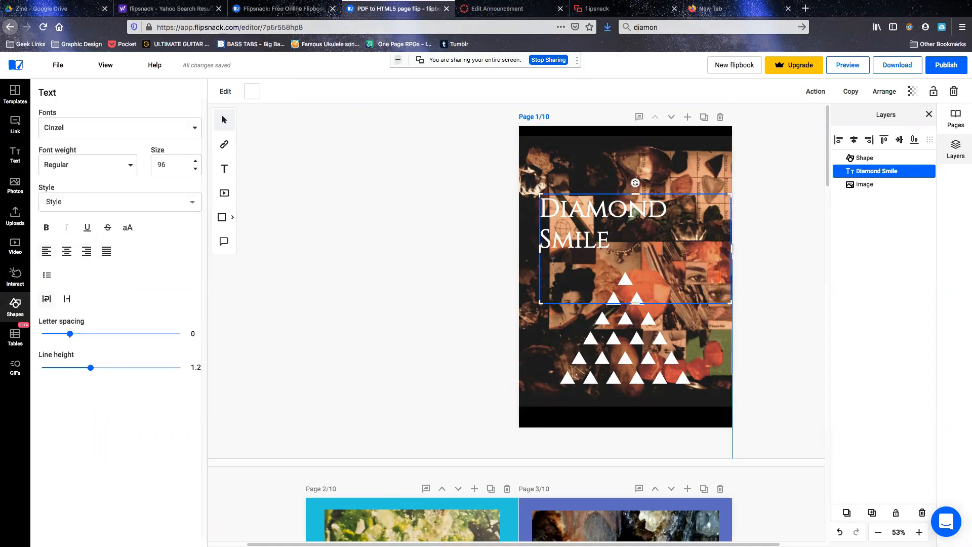
drag(541, 248, 522, 249)
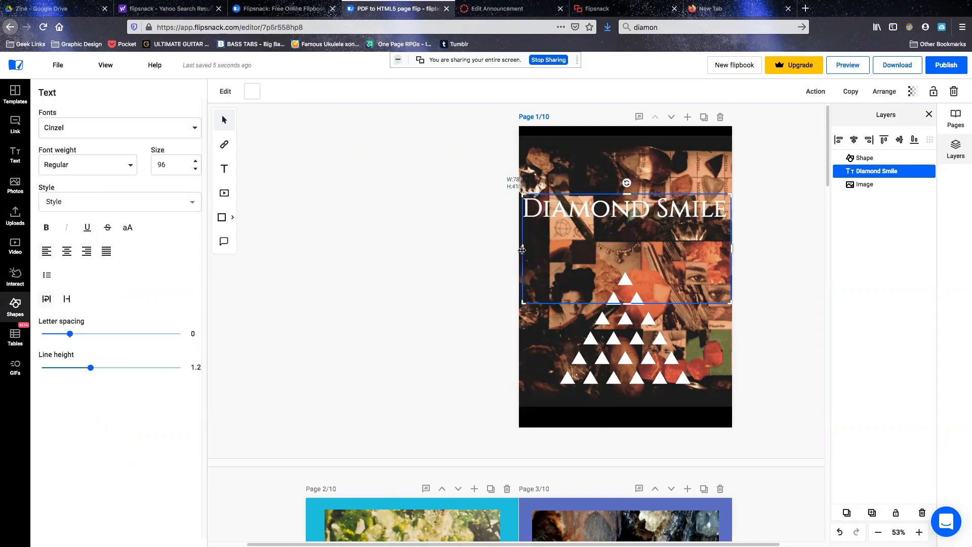
drag(522, 250, 522, 250)
click(776, 244)
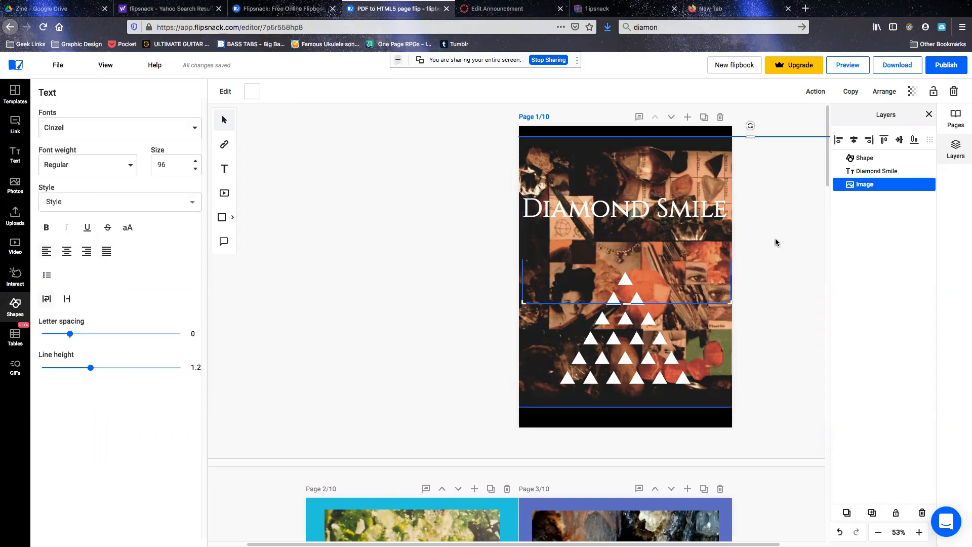
click(401, 285)
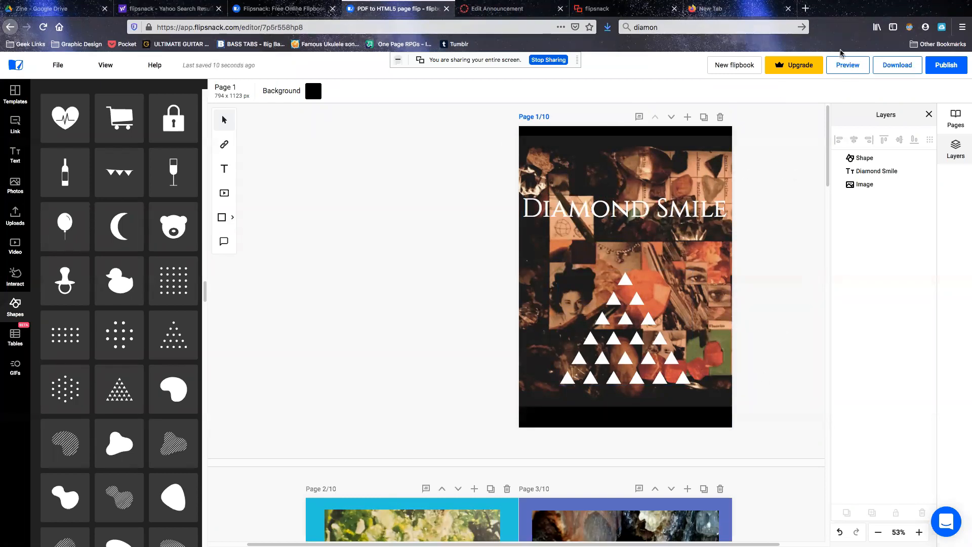
Step: Preview the flipbook in full screen, leafing through all spreads to the back cover and back to the front cover
click(850, 66)
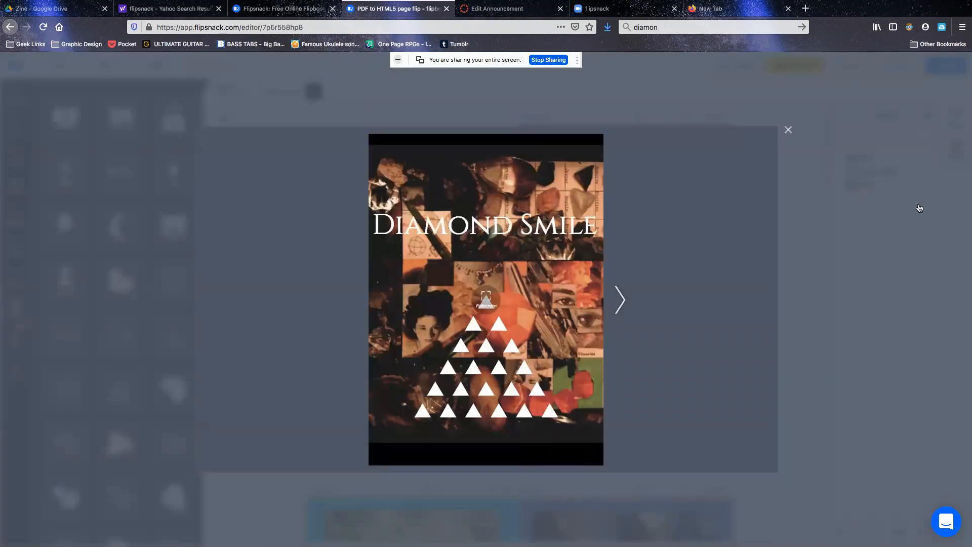
click(489, 301)
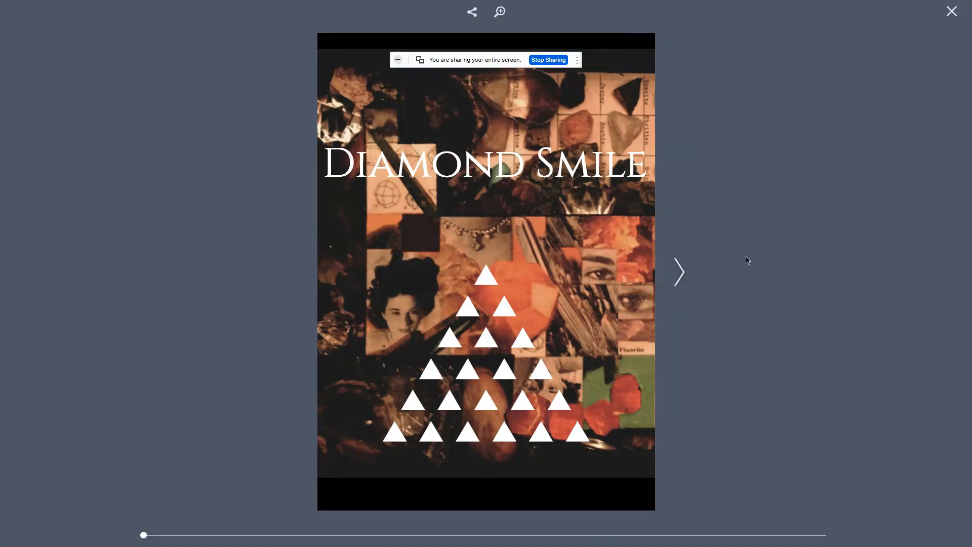
click(680, 272)
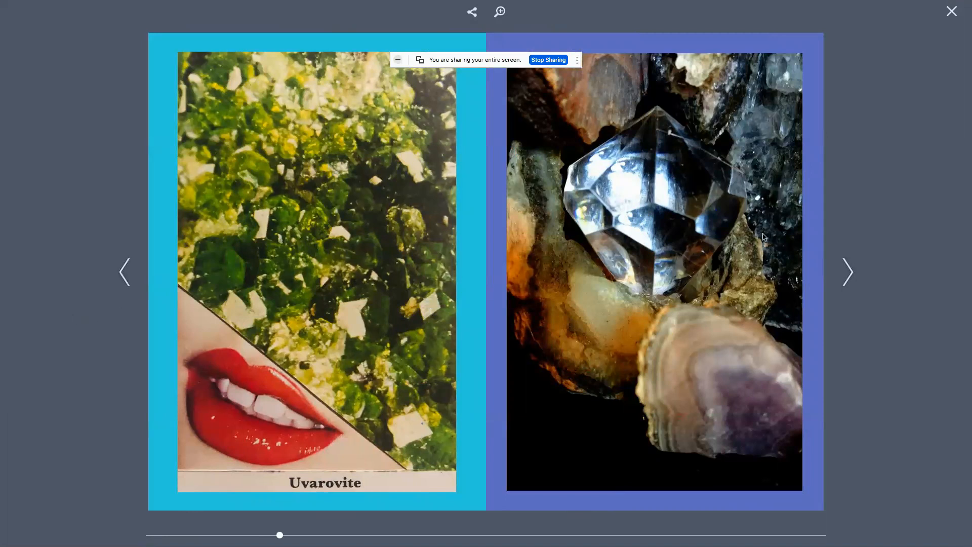
click(849, 276)
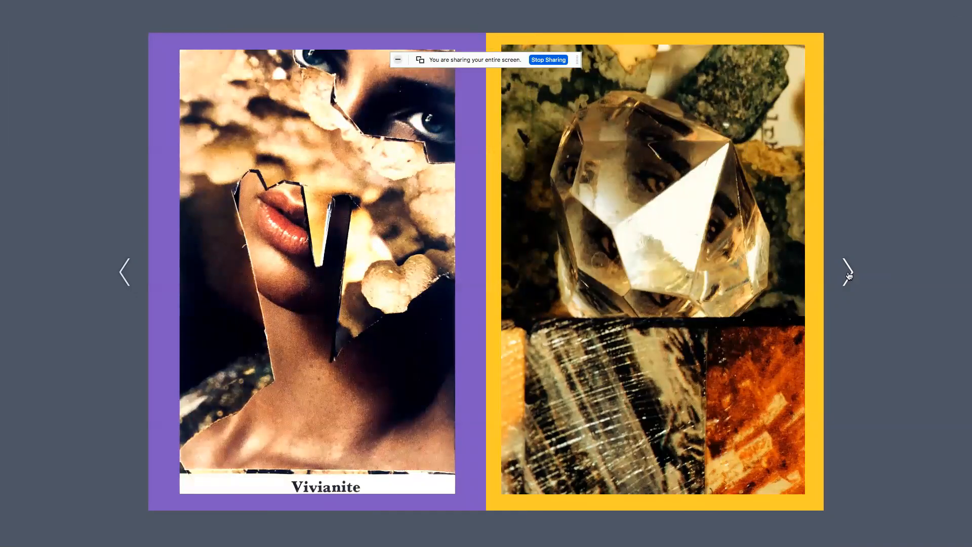
click(849, 276)
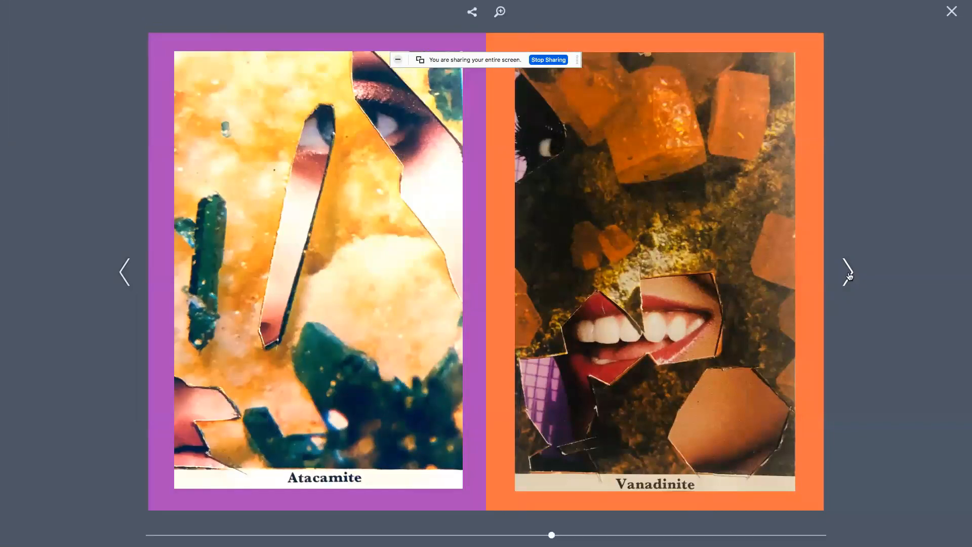
click(849, 276)
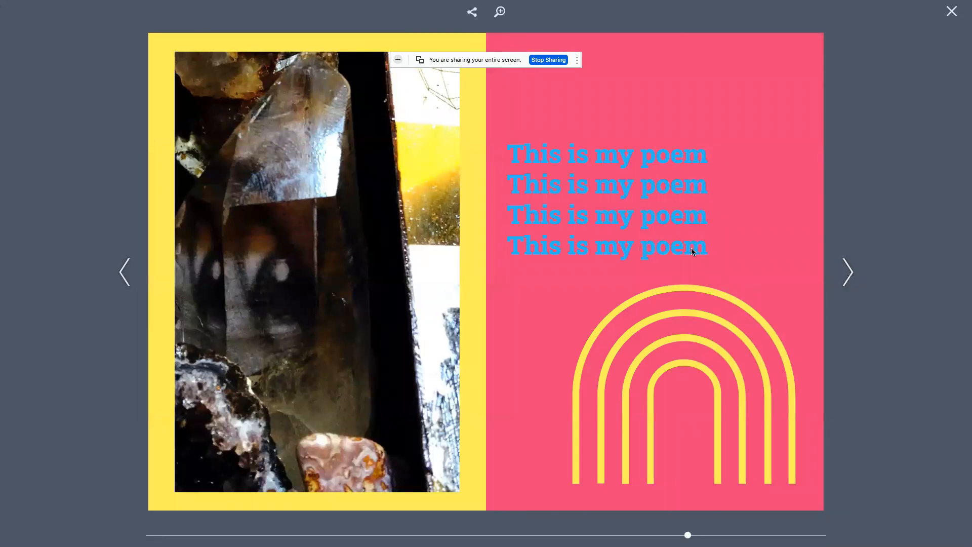
click(848, 278)
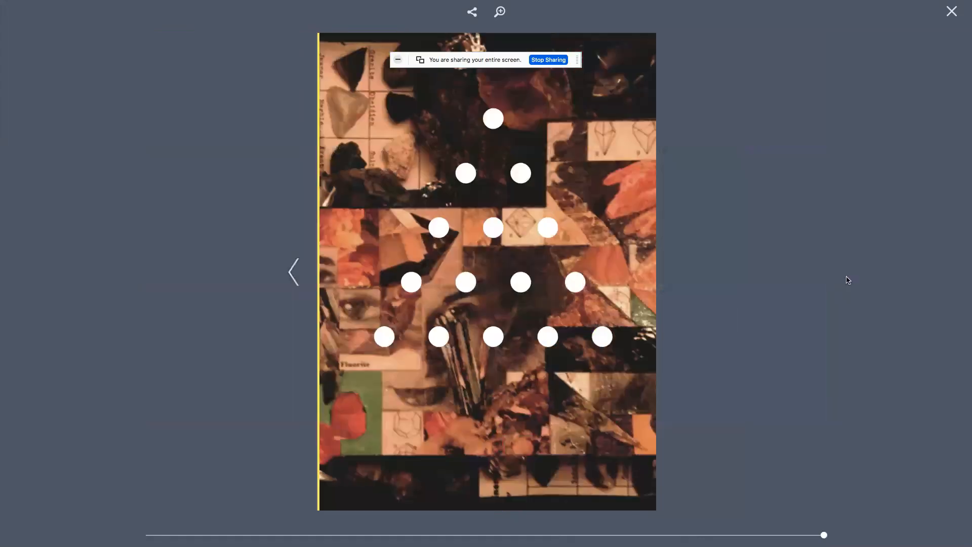
click(295, 277)
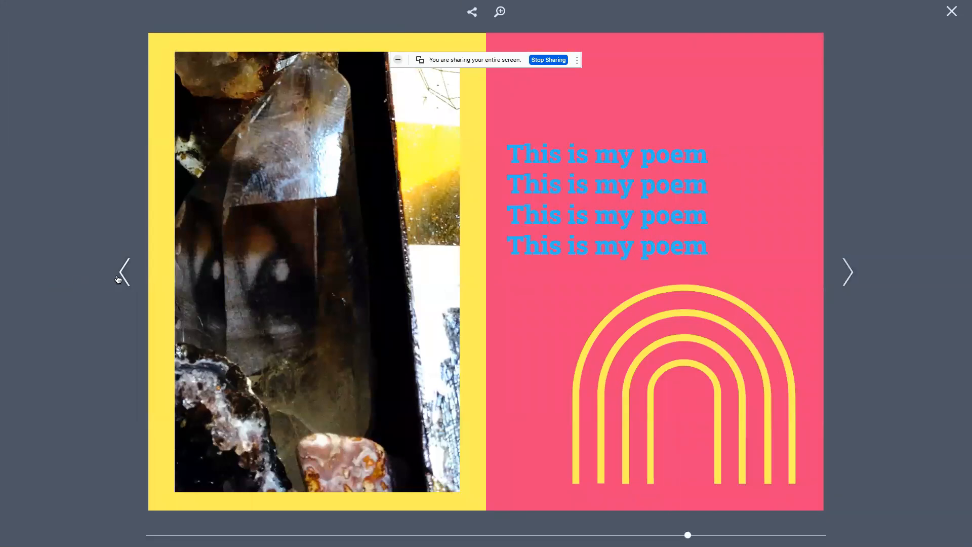
click(123, 278)
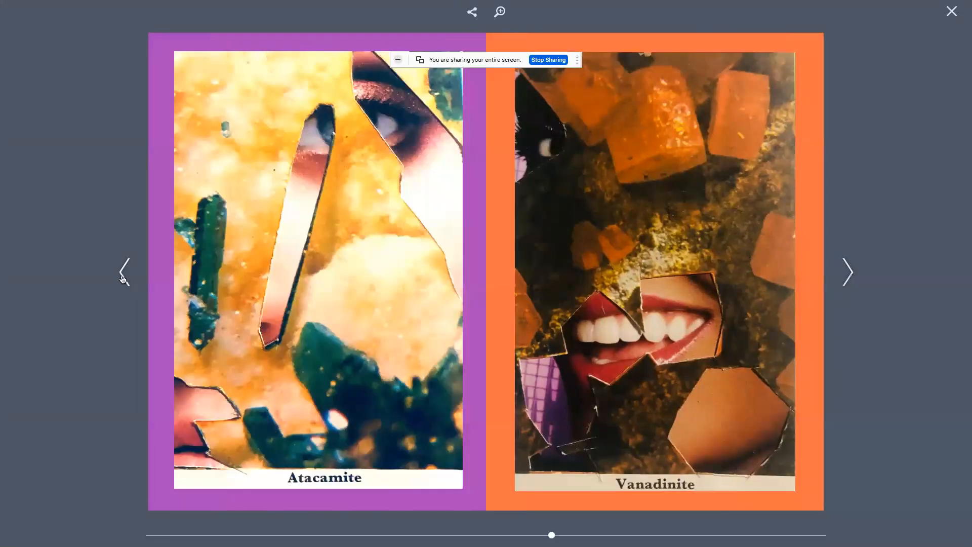
click(123, 278)
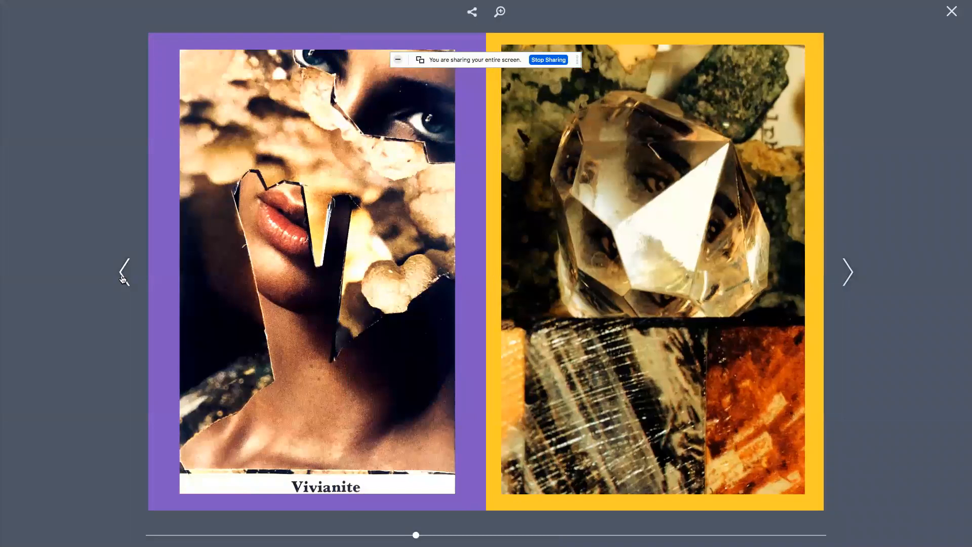
click(124, 277)
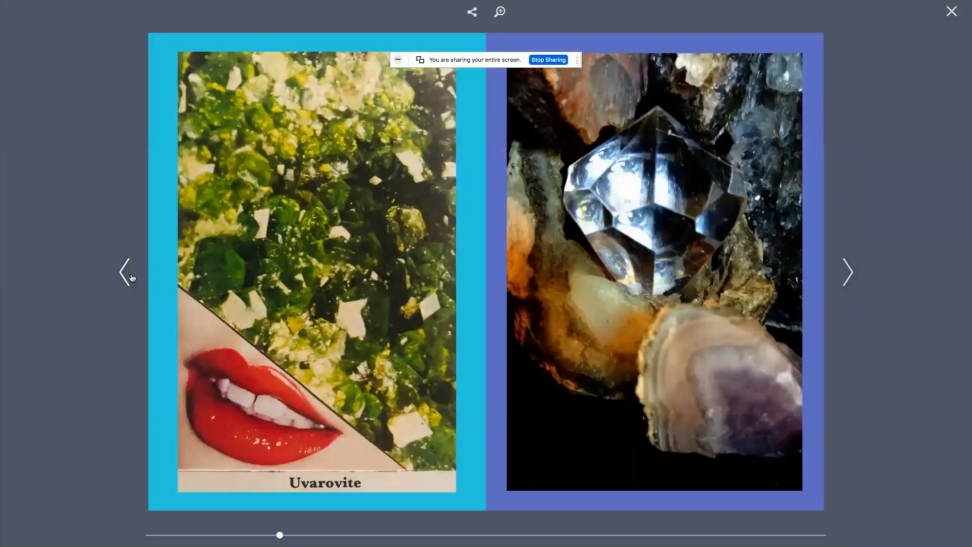
click(126, 279)
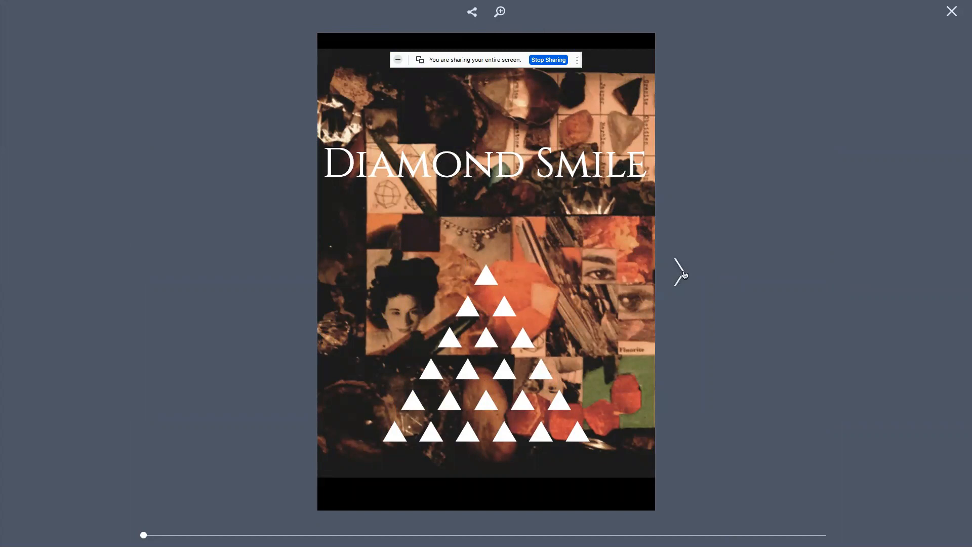
Step: Leaf through the previewed spreads once more from the front cover to the back cover, and return to the editor
click(679, 274)
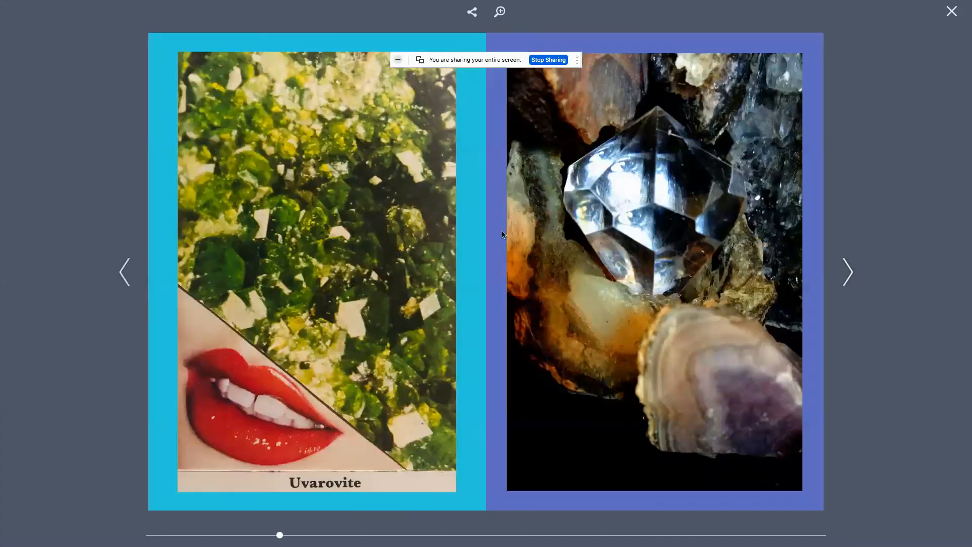
click(848, 275)
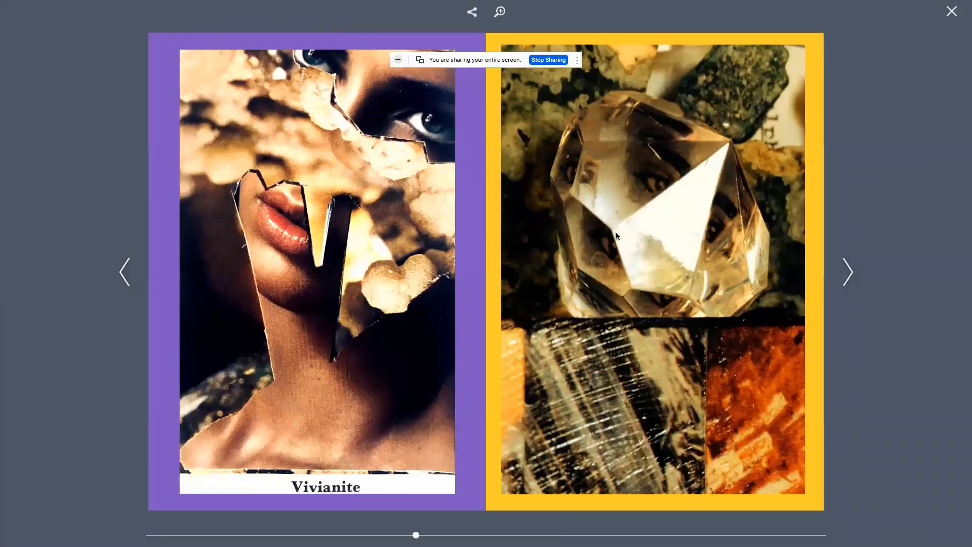
click(848, 274)
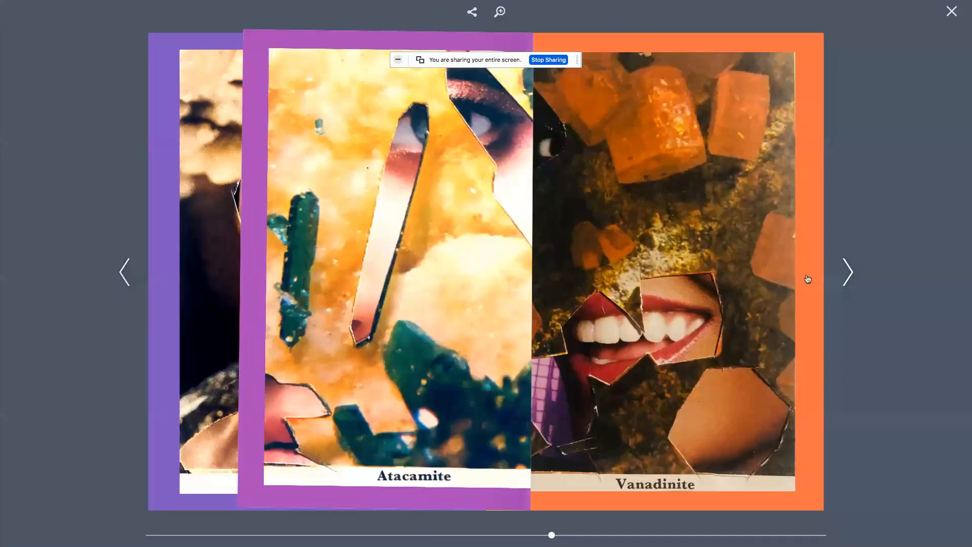
click(848, 275)
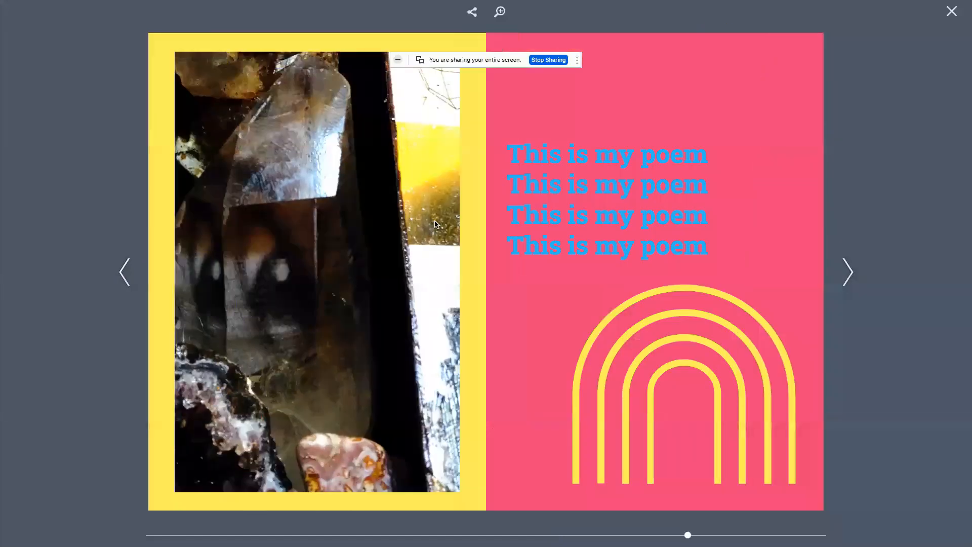
click(853, 275)
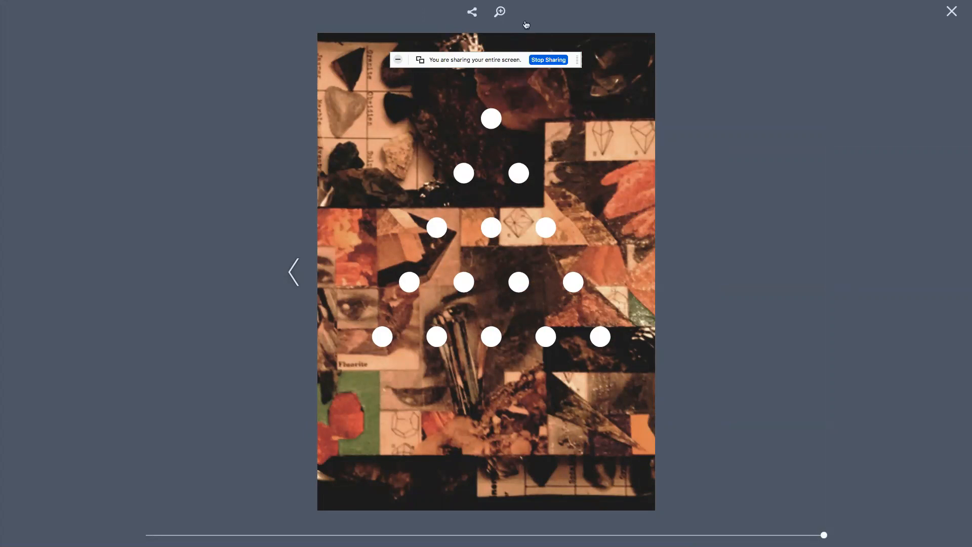
mouse_move(956, 31)
click(950, 19)
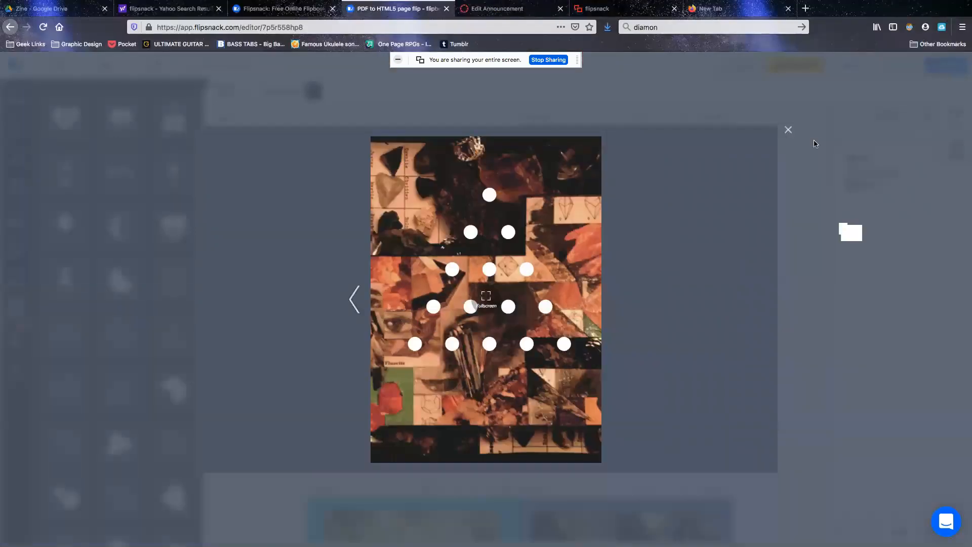
click(852, 231)
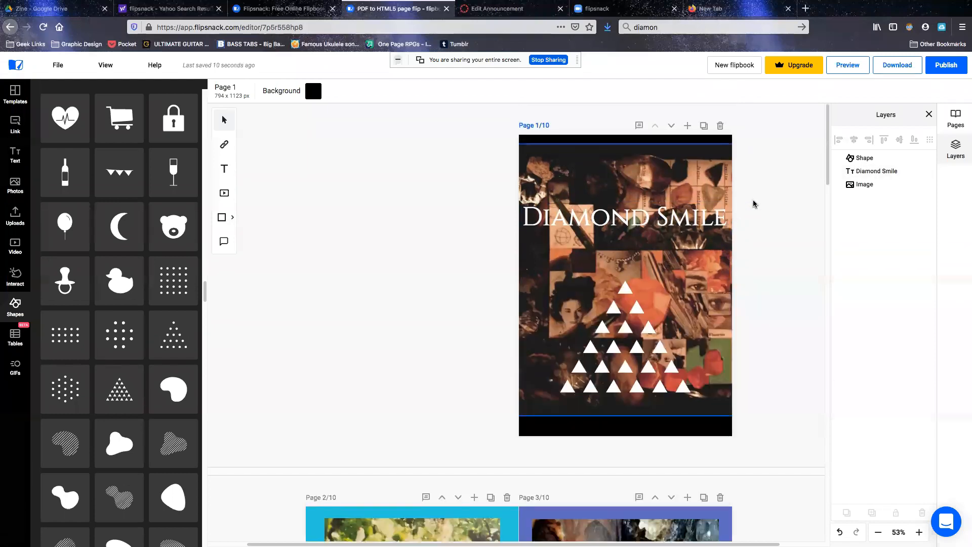
Step: Look over the flipbook's pages, check which file types it can be downloaded in, and close the download options
scroll(760, 193, down, 2)
scroll(760, 194, down, 1)
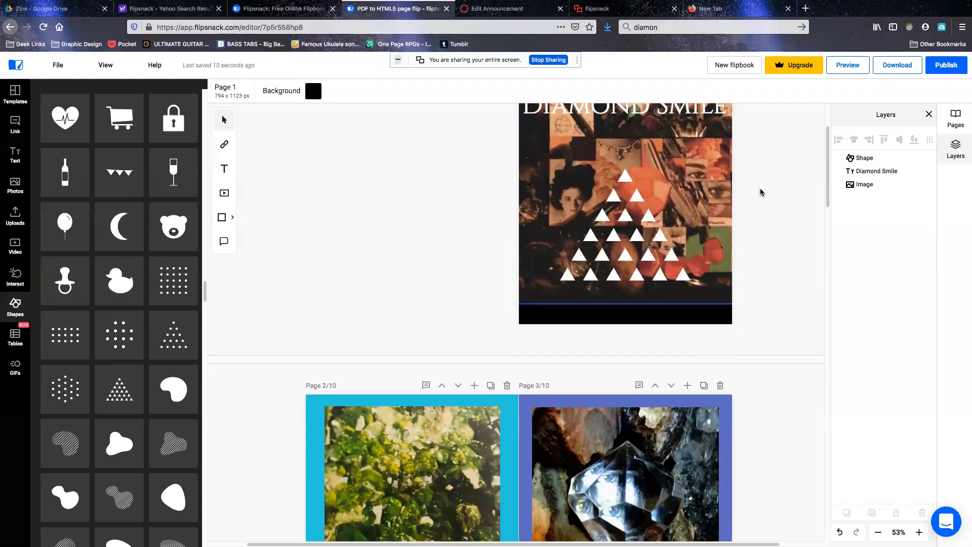
scroll(760, 192, down, 12)
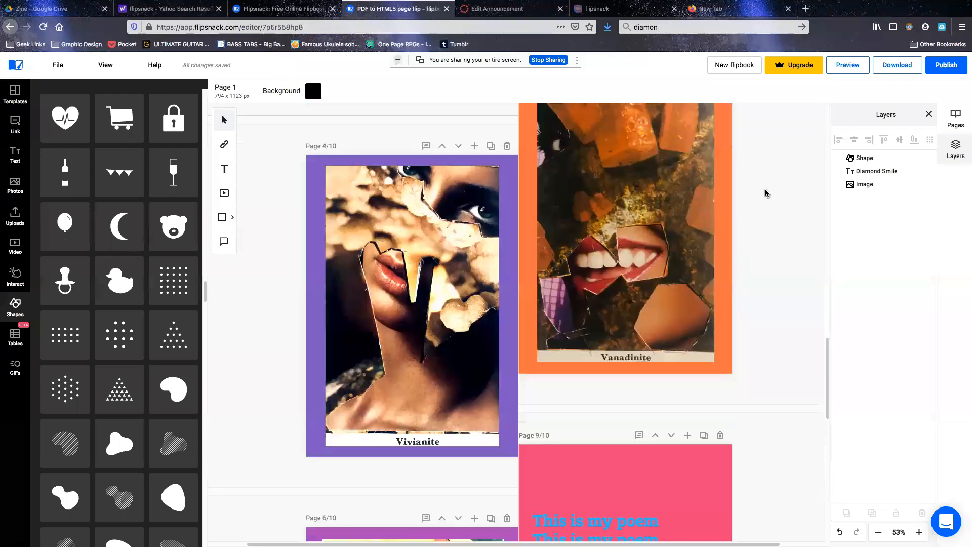
scroll(770, 188, down, 2)
scroll(773, 187, up, 8)
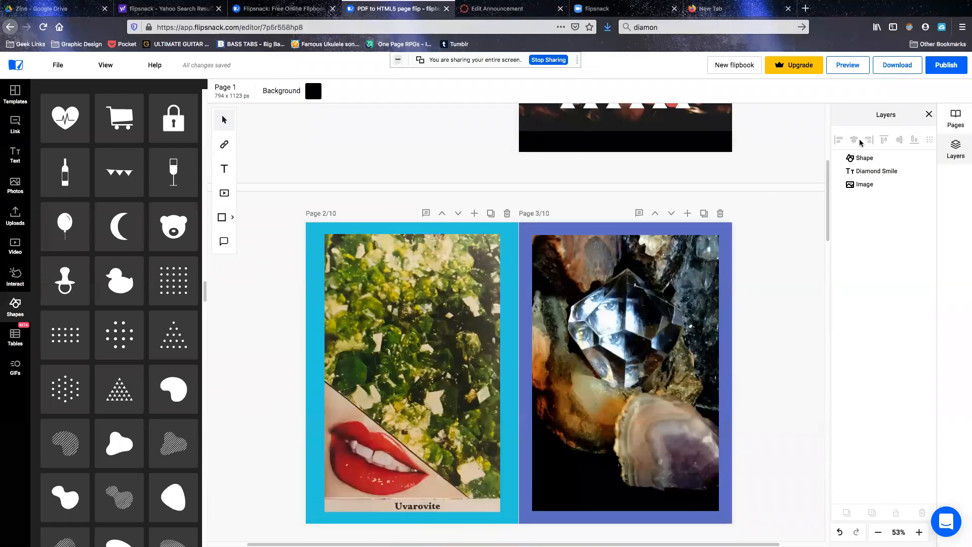
scroll(764, 167, up, 6)
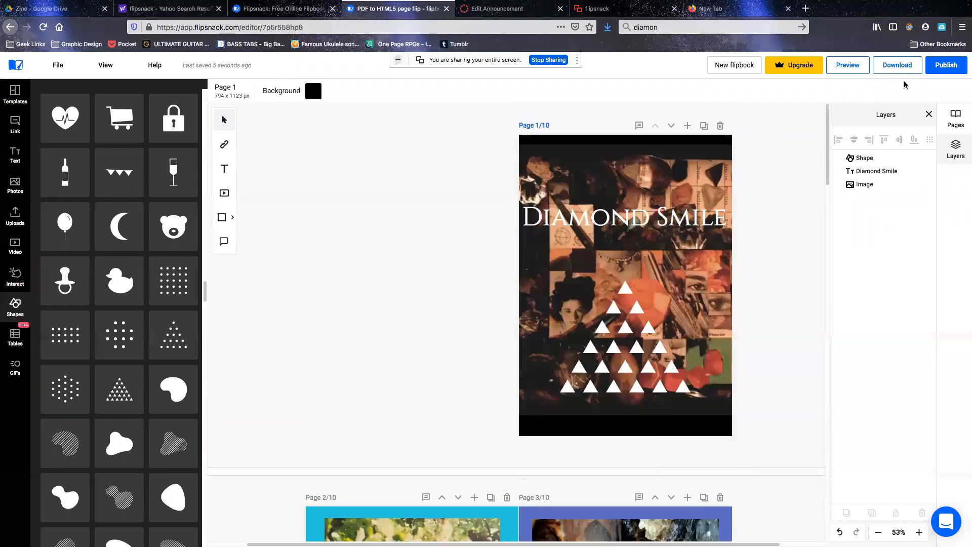
click(904, 71)
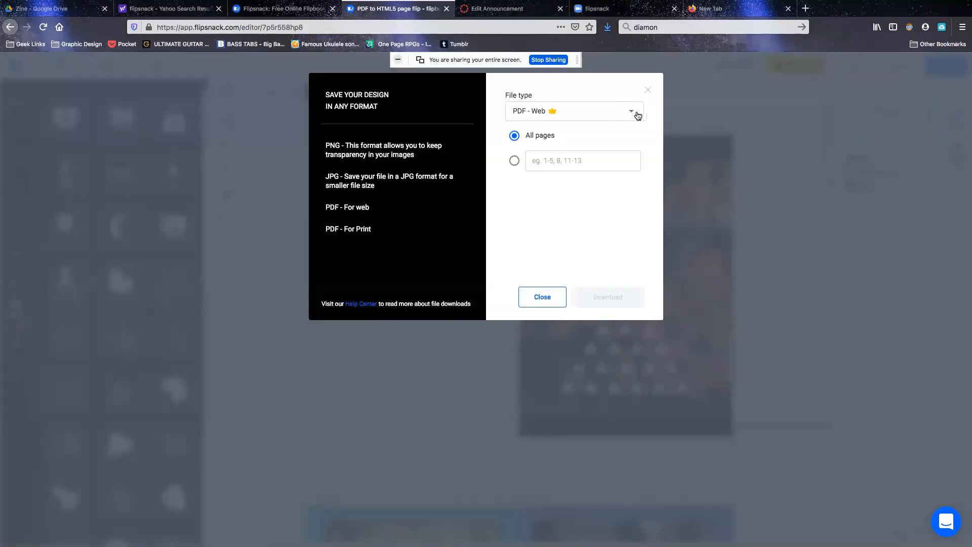
click(636, 114)
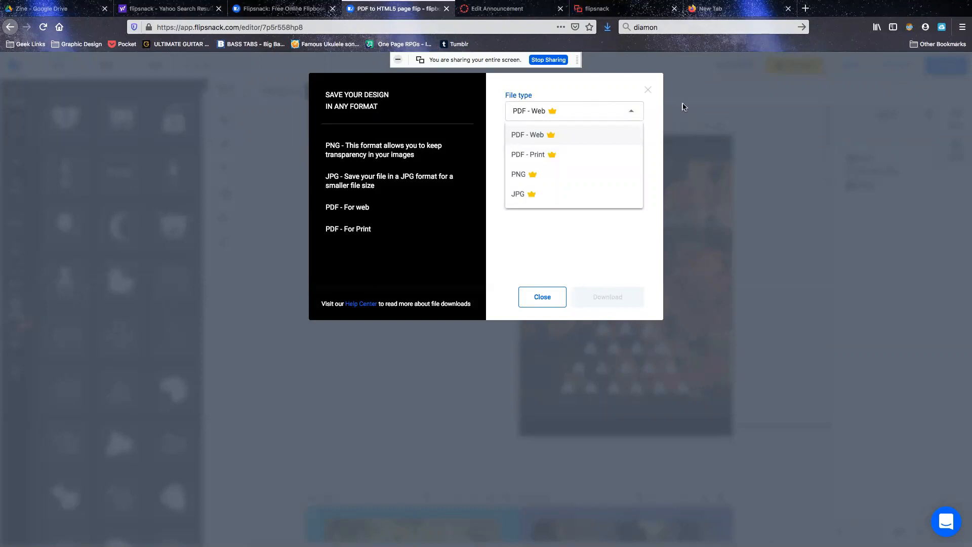
click(653, 94)
click(552, 305)
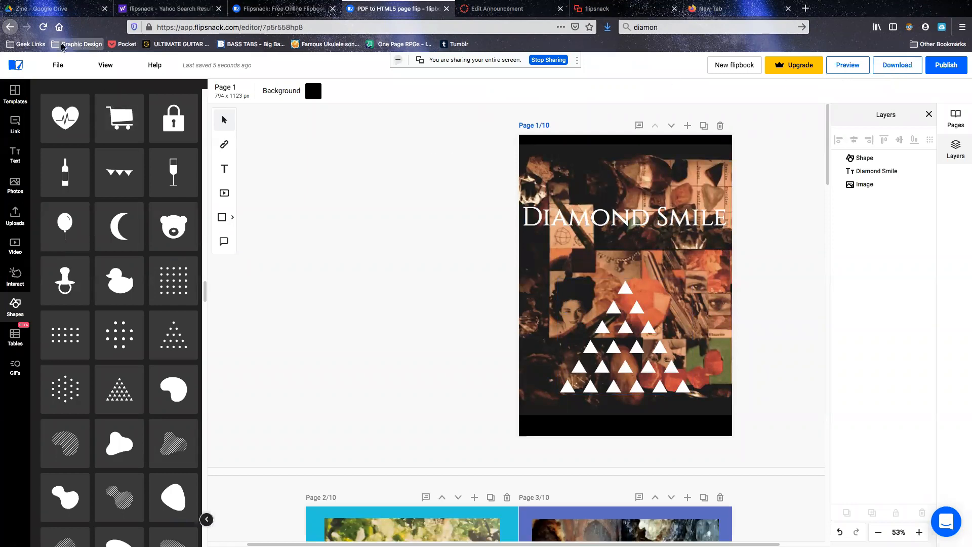
Step: Save the flipbook and proceed past the customization settings to its publishing details
click(54, 69)
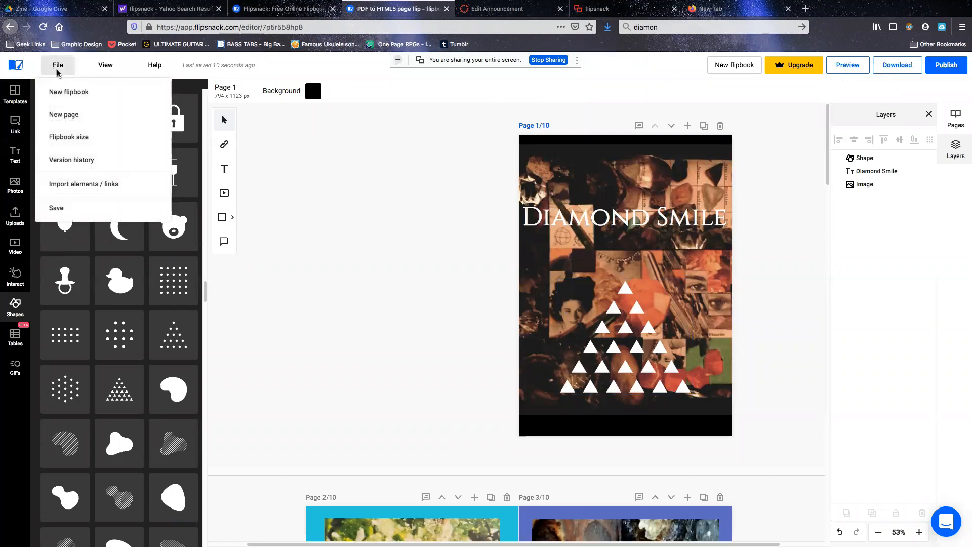
click(65, 210)
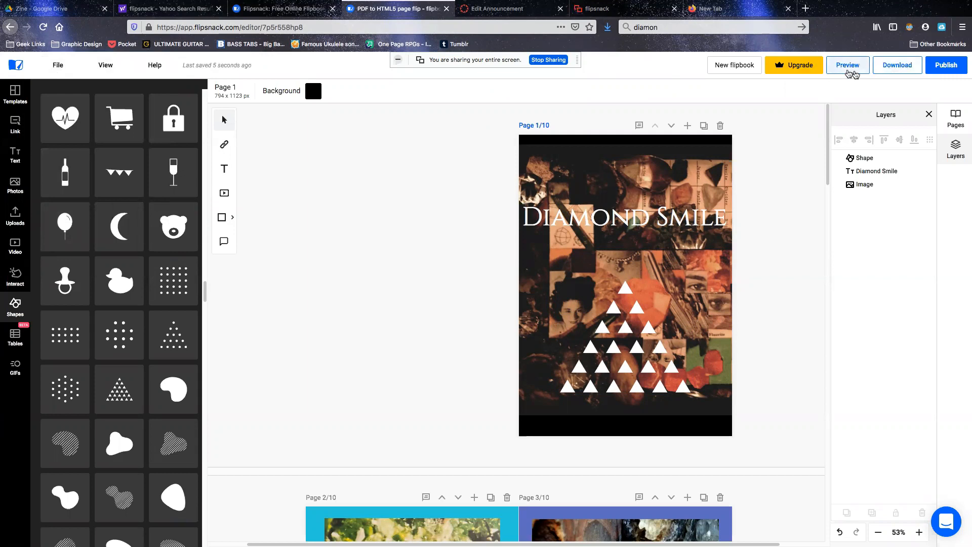
click(941, 71)
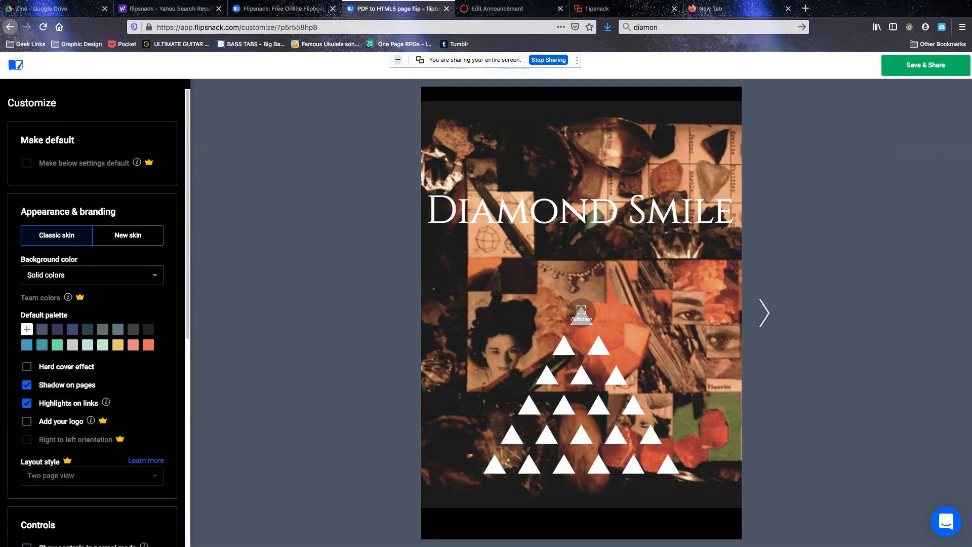
click(921, 73)
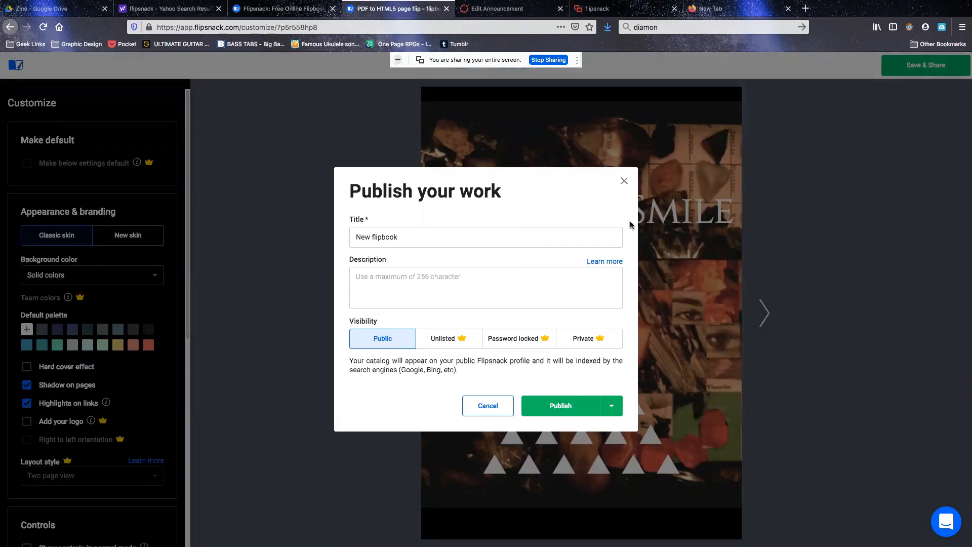
Step: Replace the publication's title with Diamond Smile
click(429, 239)
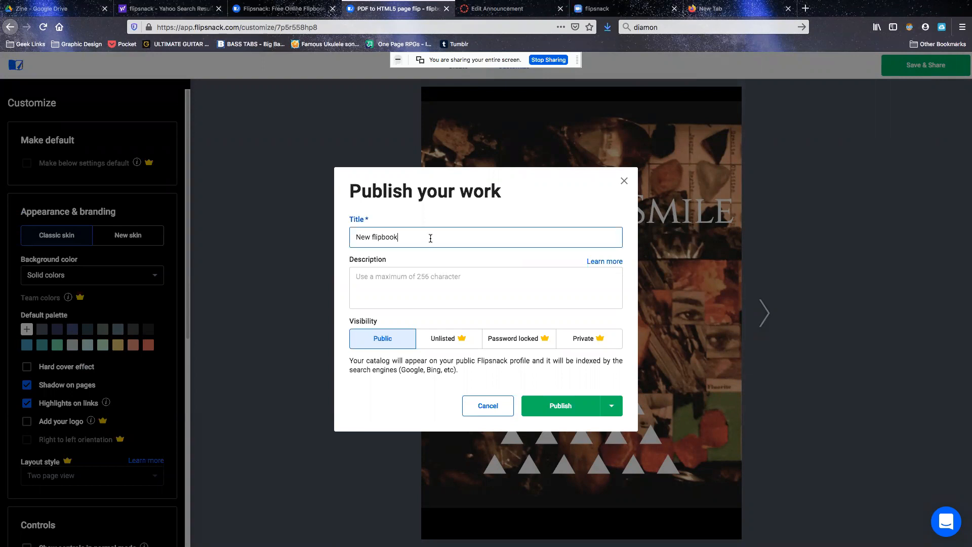
double_click(420, 237)
triple_click(420, 238)
text(Diamond Smile)
Step: Enter the description "gemstones meet fashion in a Surrealist zine." and publish the flipbook
click(423, 289)
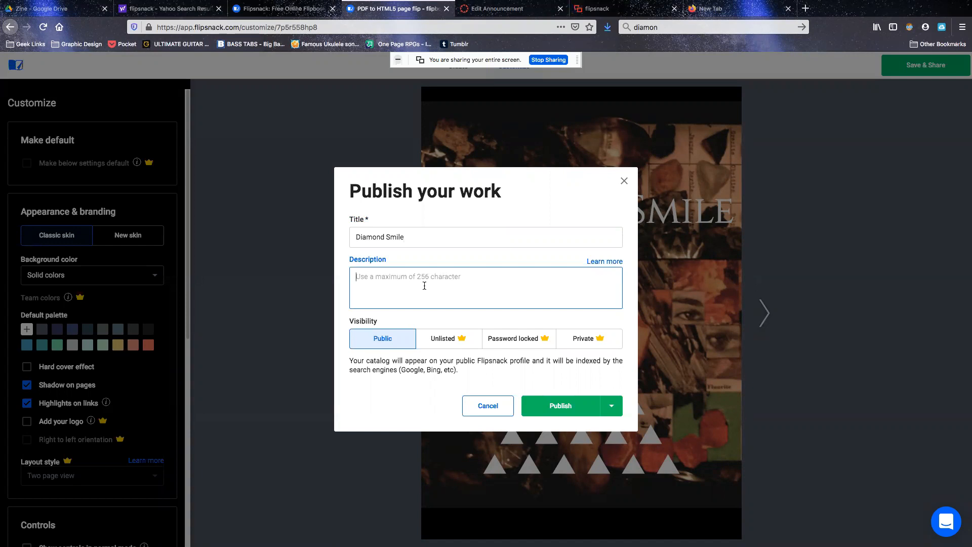
text(gemstones)
text(ashion in a Surrealist zine)
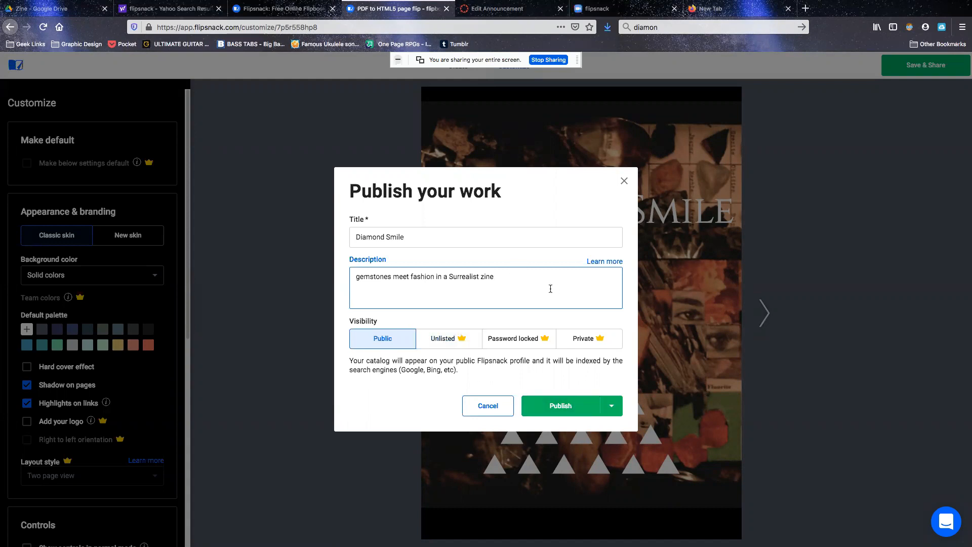
text(.)
click(576, 413)
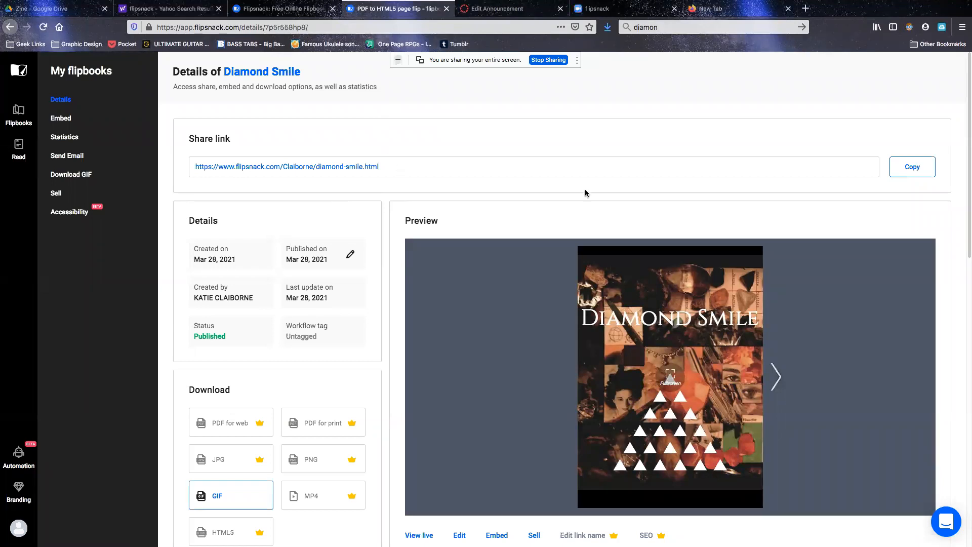
Step: Check the published flipbook's download formats and leaf through its preview from the front cover to the back cover
scroll(421, 191, down, 3)
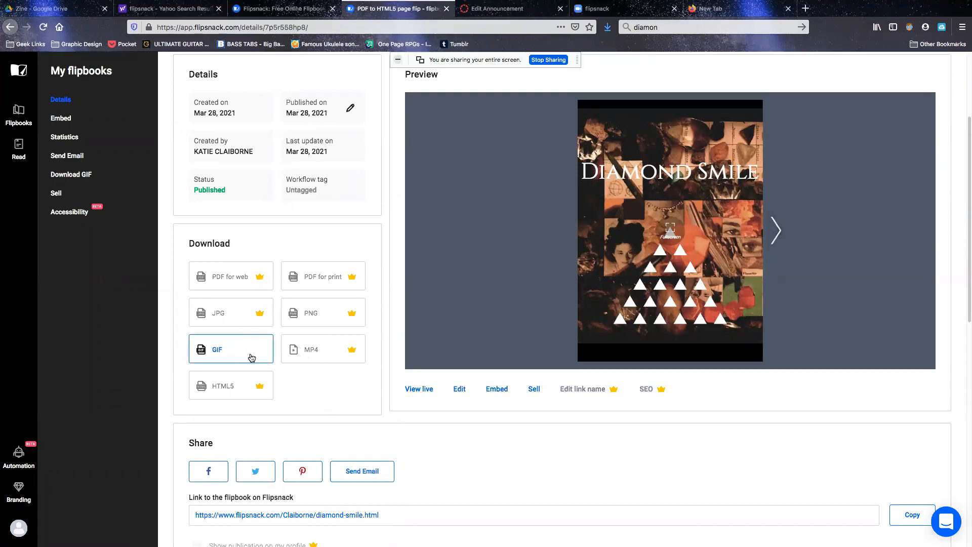
scroll(253, 360, up, 2)
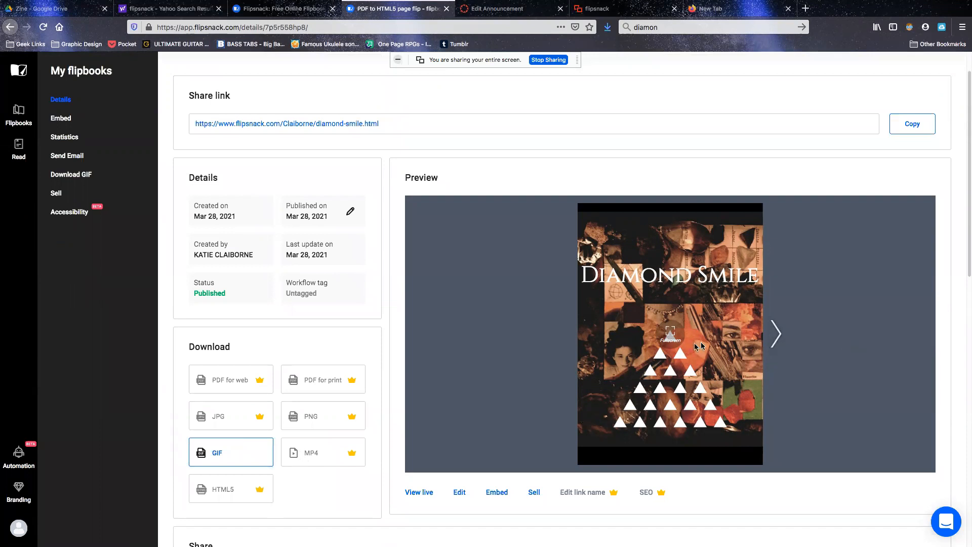
click(775, 335)
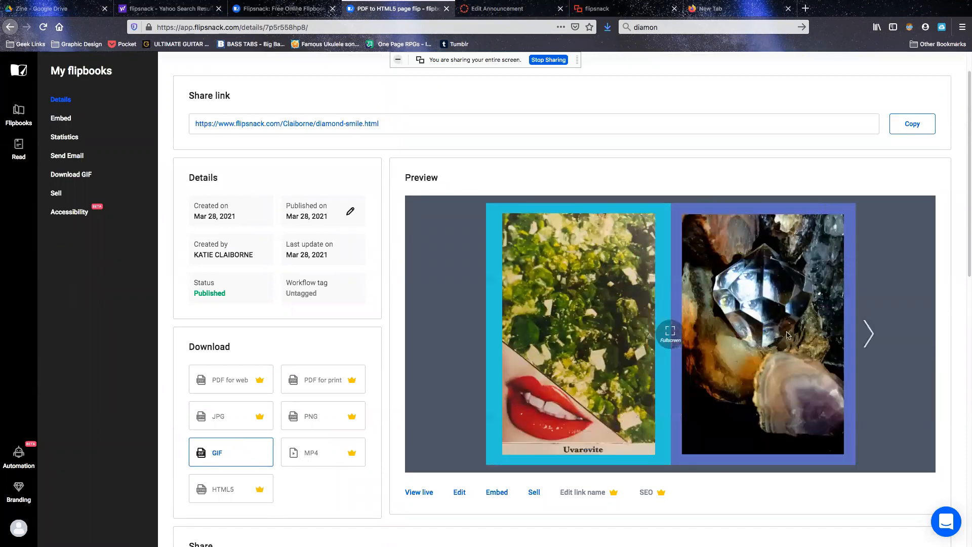
click(870, 334)
click(870, 334)
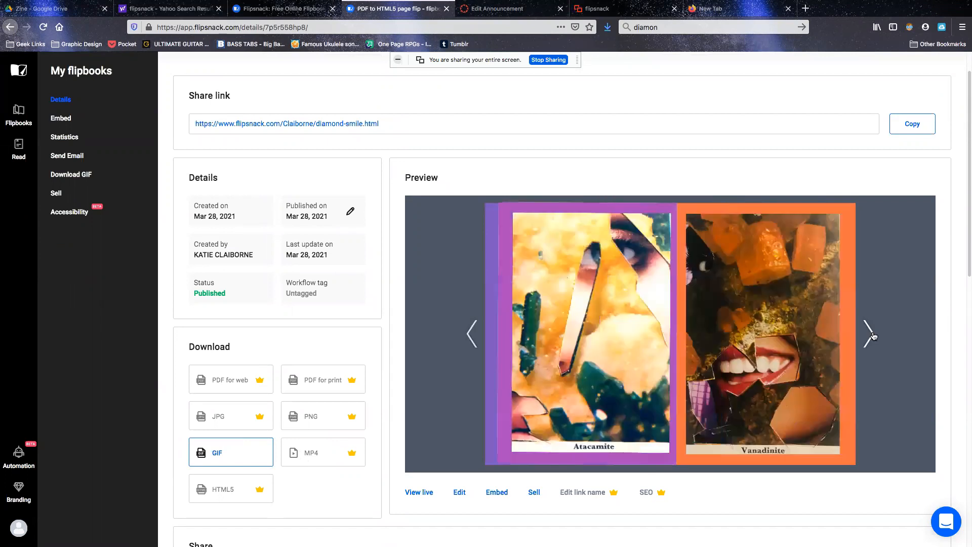
click(870, 334)
click(873, 337)
click(872, 336)
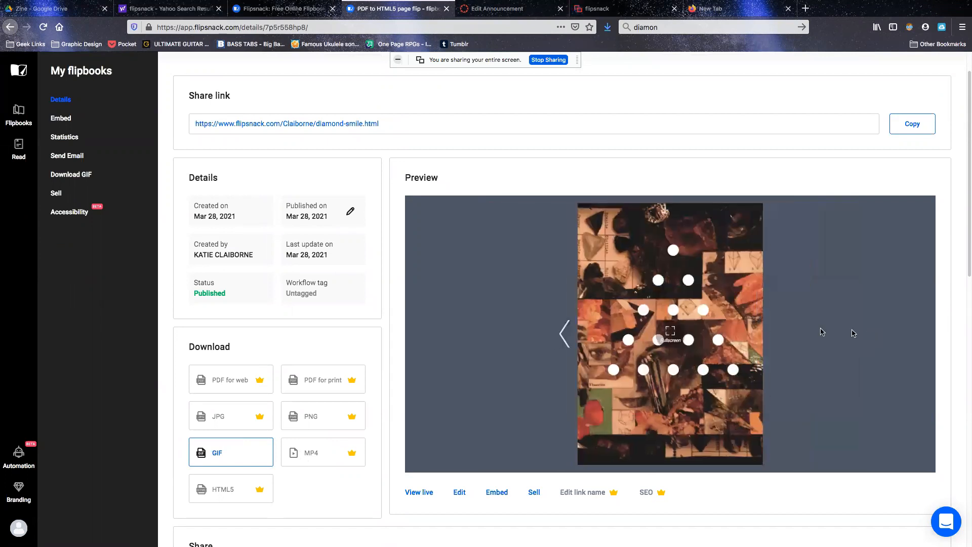
Step: Leaf backward through the published flipbook's preview from the back cover to the front cover
scroll(452, 336, up, 2)
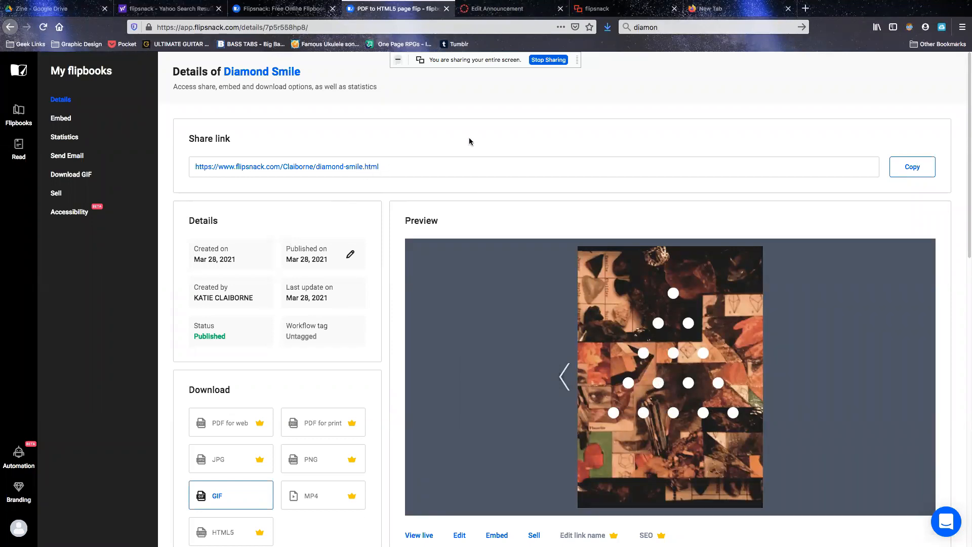
click(562, 371)
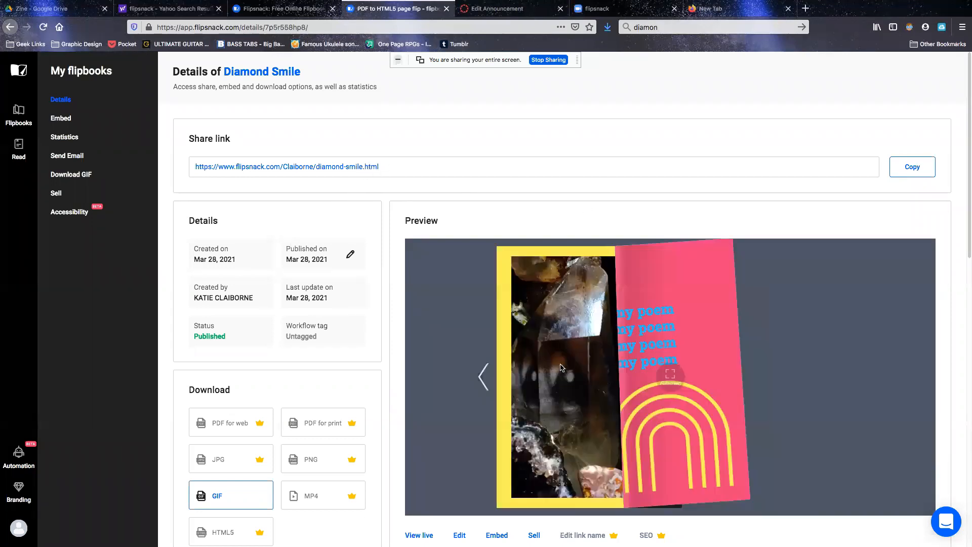
click(548, 386)
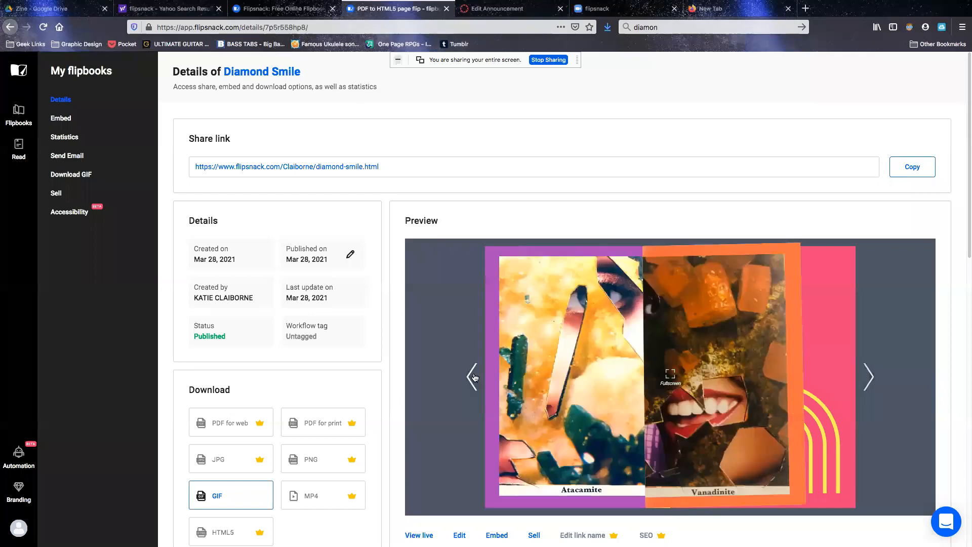
click(472, 376)
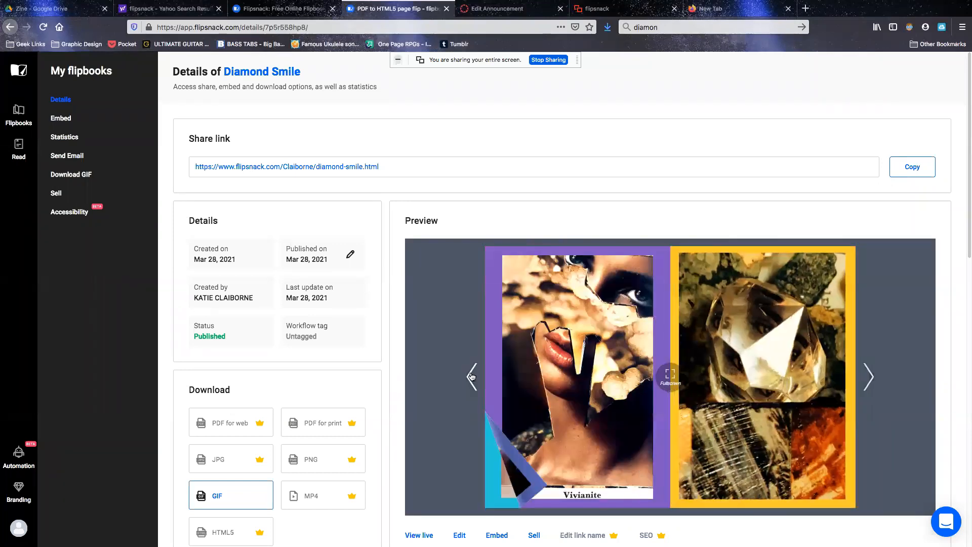
click(471, 376)
click(471, 376)
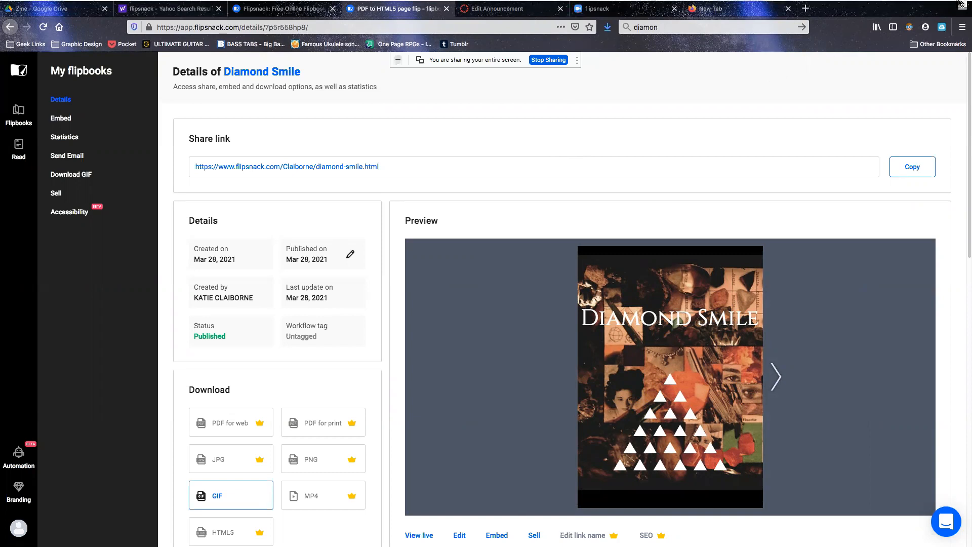
Step: Examine the sharing options on the published flipbook's details page and return to the share link
mouse_move(783, 251)
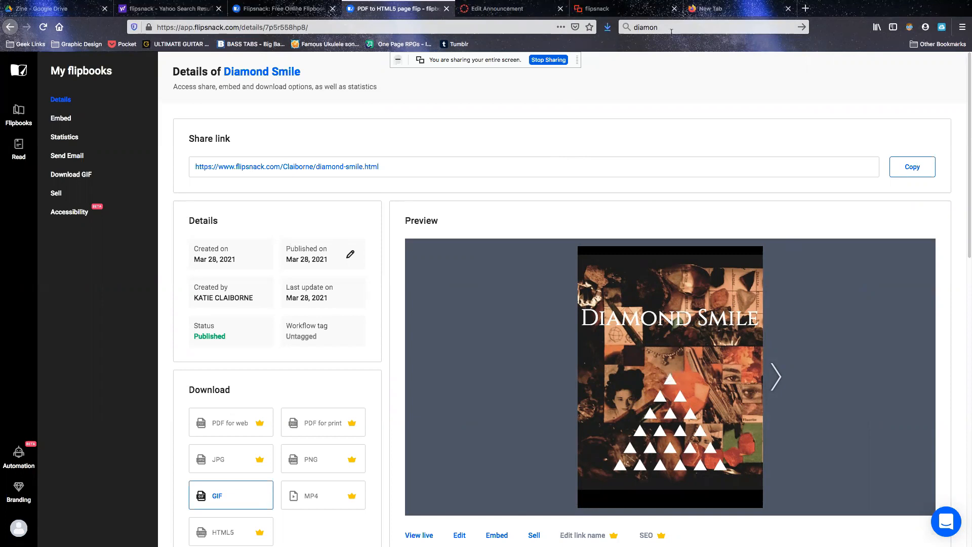
scroll(803, 260, down, 7)
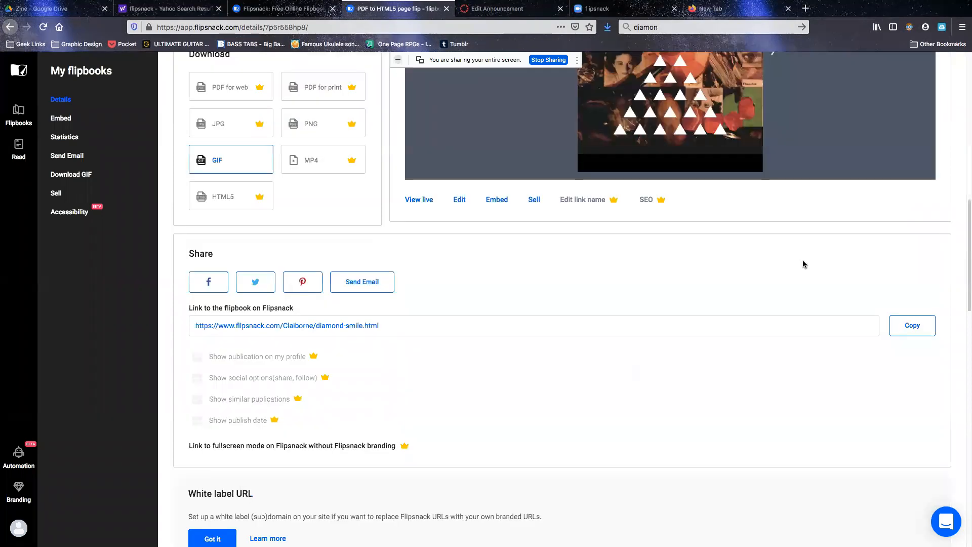
scroll(803, 260, up, 7)
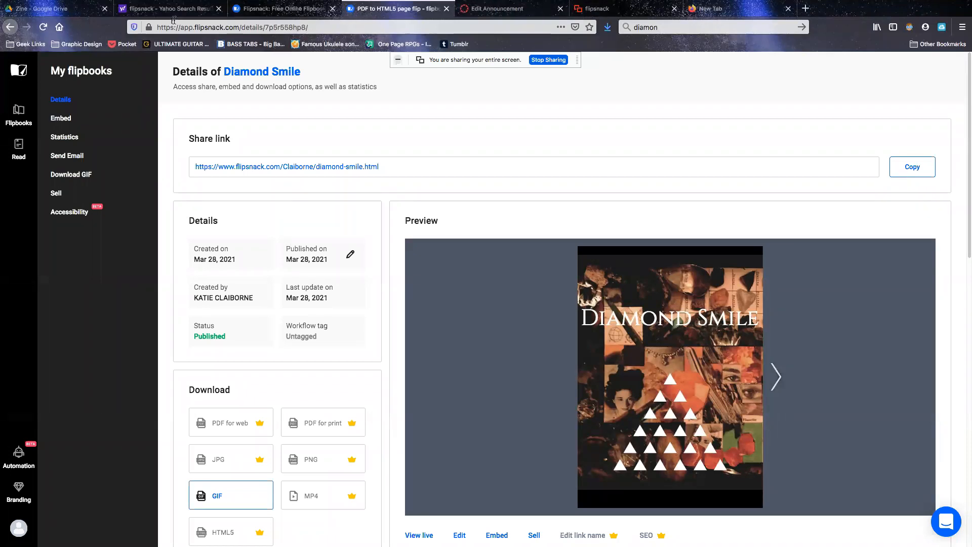
Step: Revisit the Zine folder in Google Drive and the Flipsnack home page, ending on the Zoom meeting page
click(60, 6)
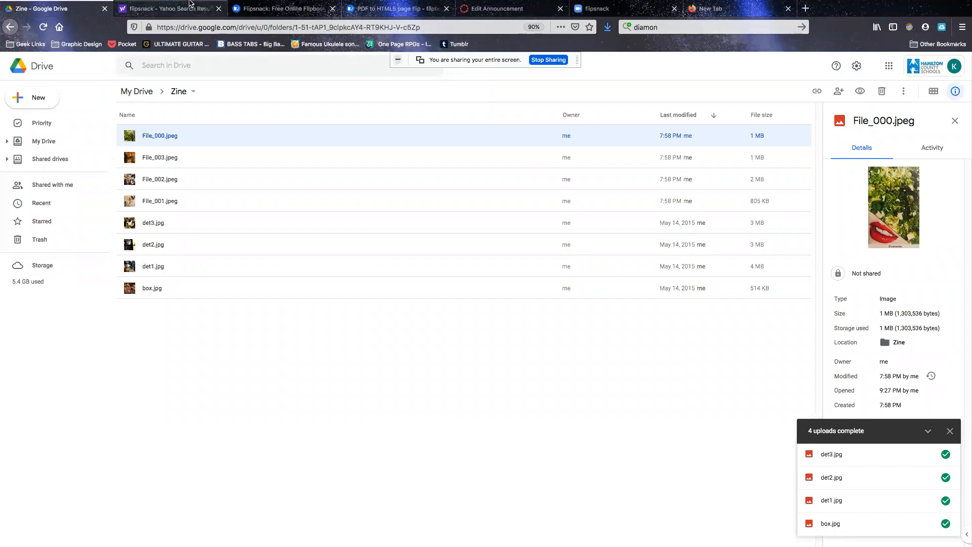
click(267, 10)
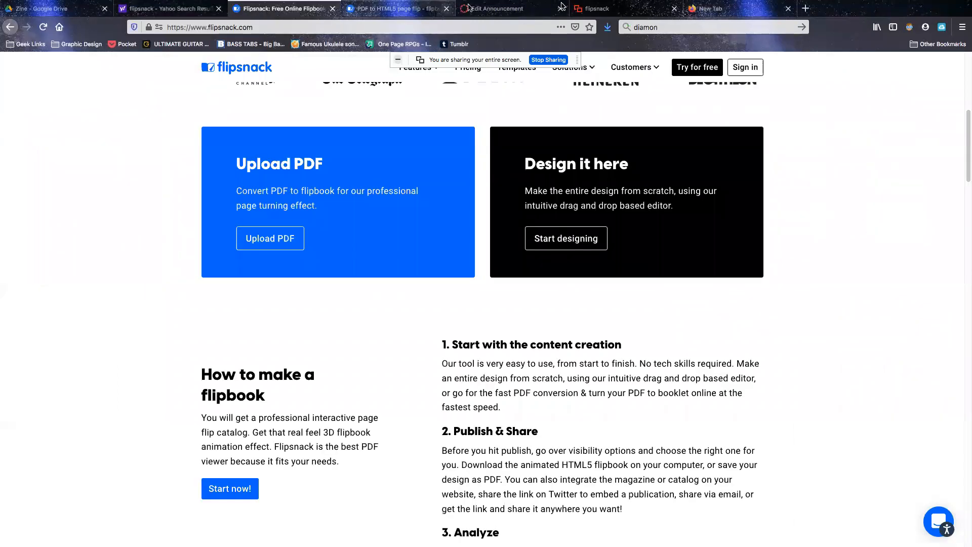
click(614, 9)
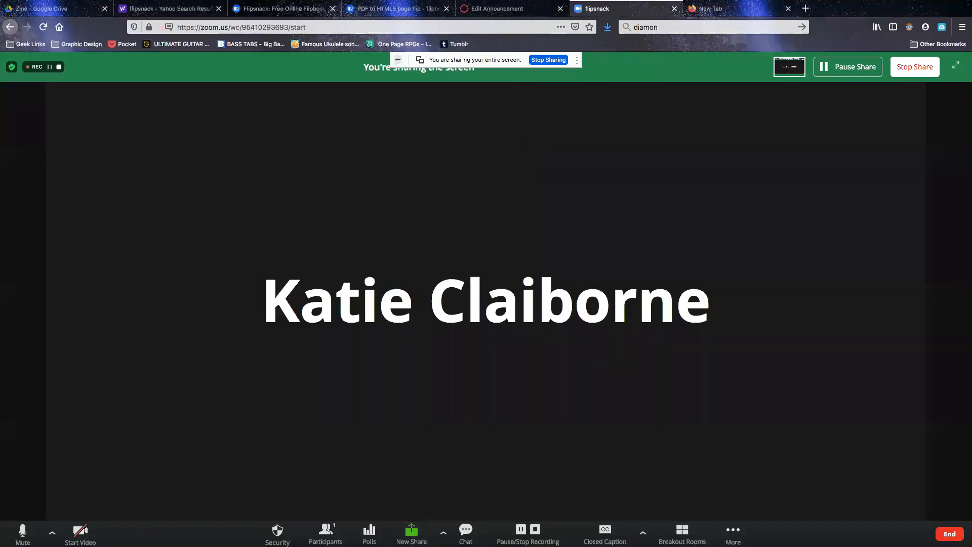